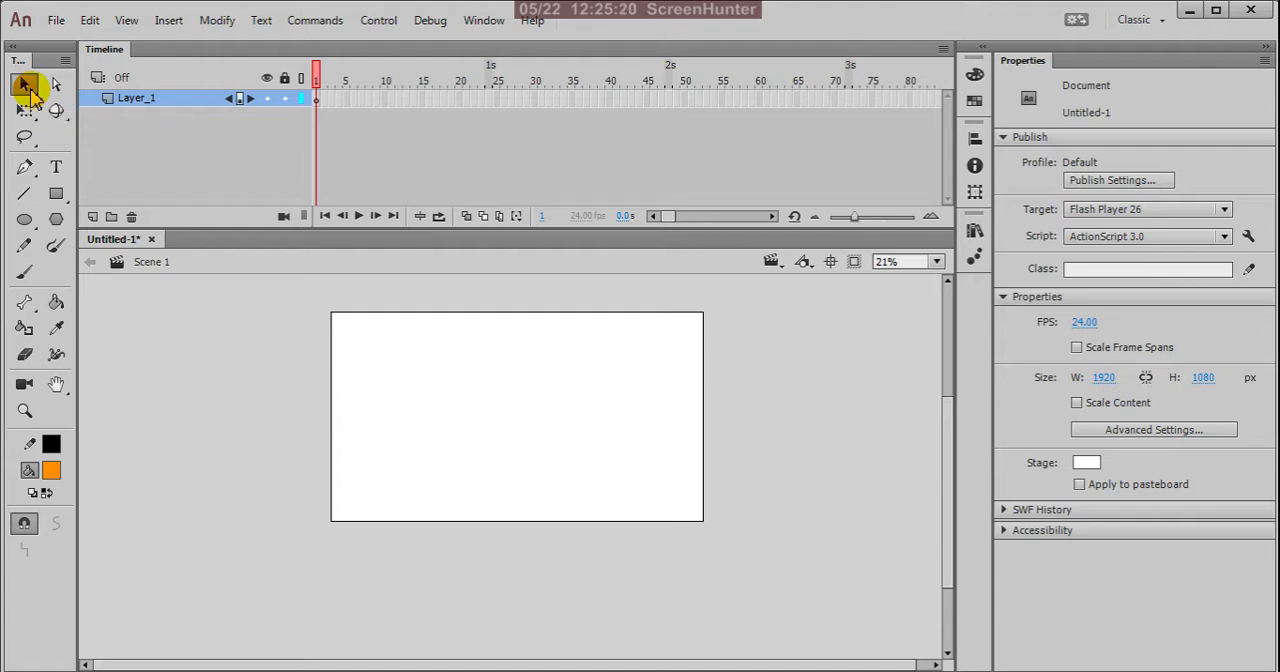
Step: Draw an orange rectangle with a black outline, about 763 by 608 px, on the stage and move it slightly down and left
left_click(56, 195)
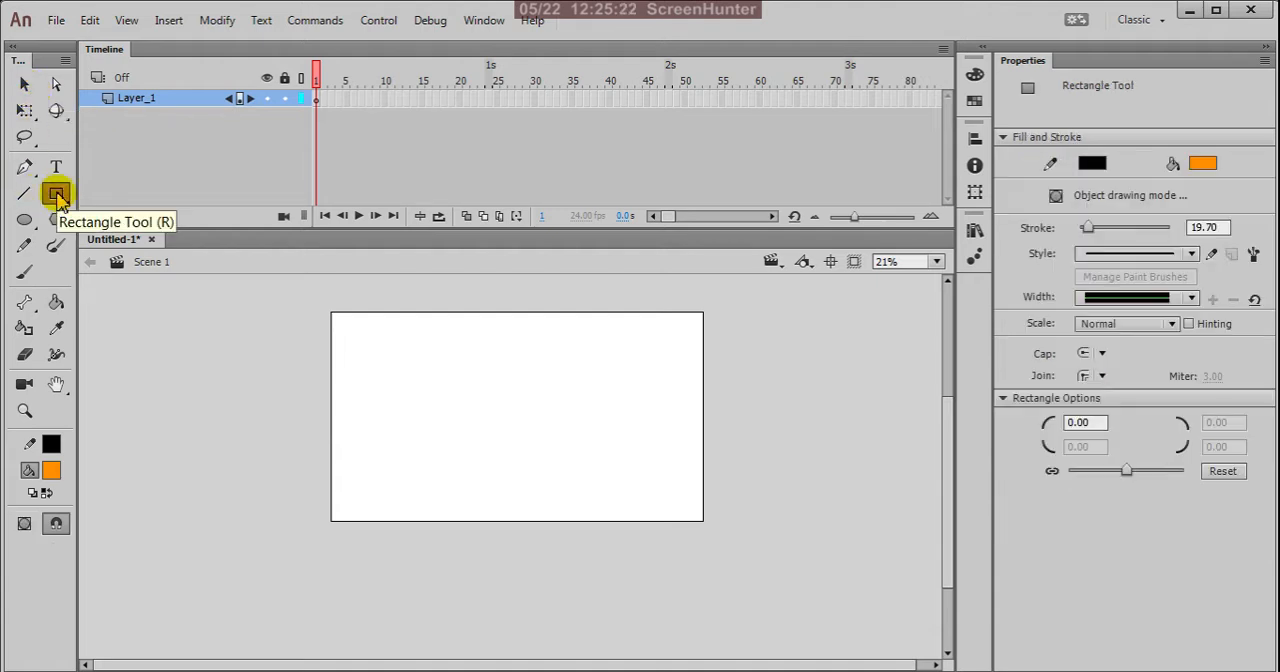
left_click_drag(369, 346, 517, 467)
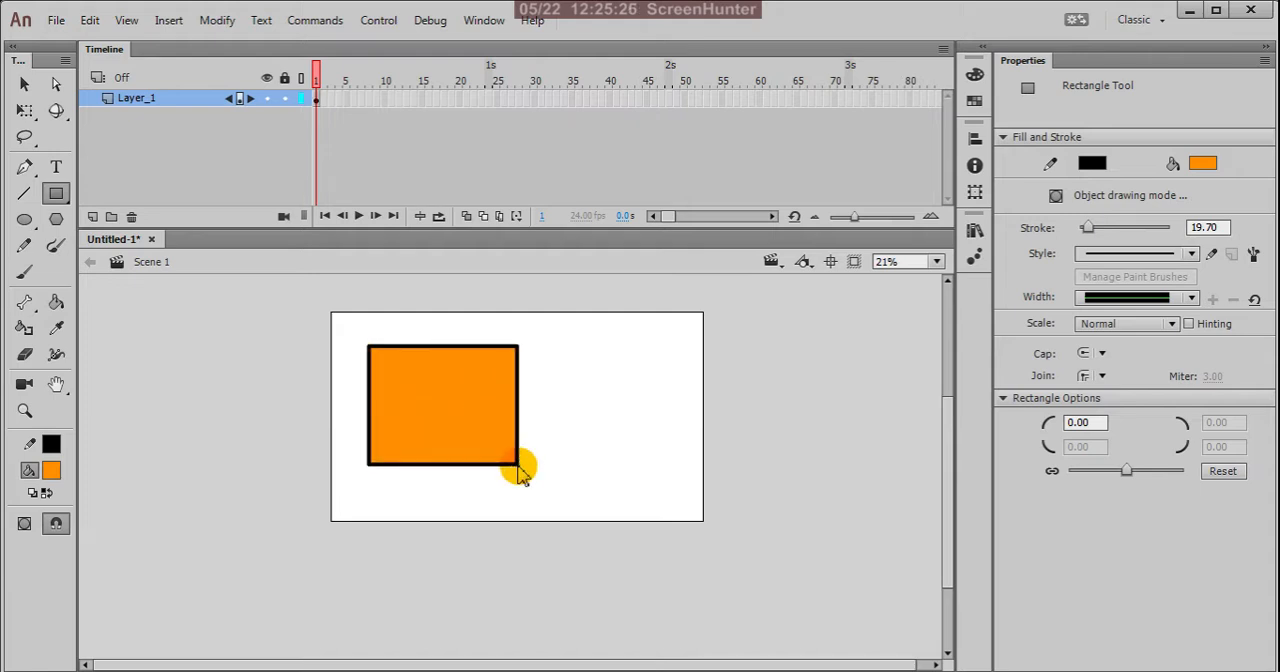
left_click(24, 84)
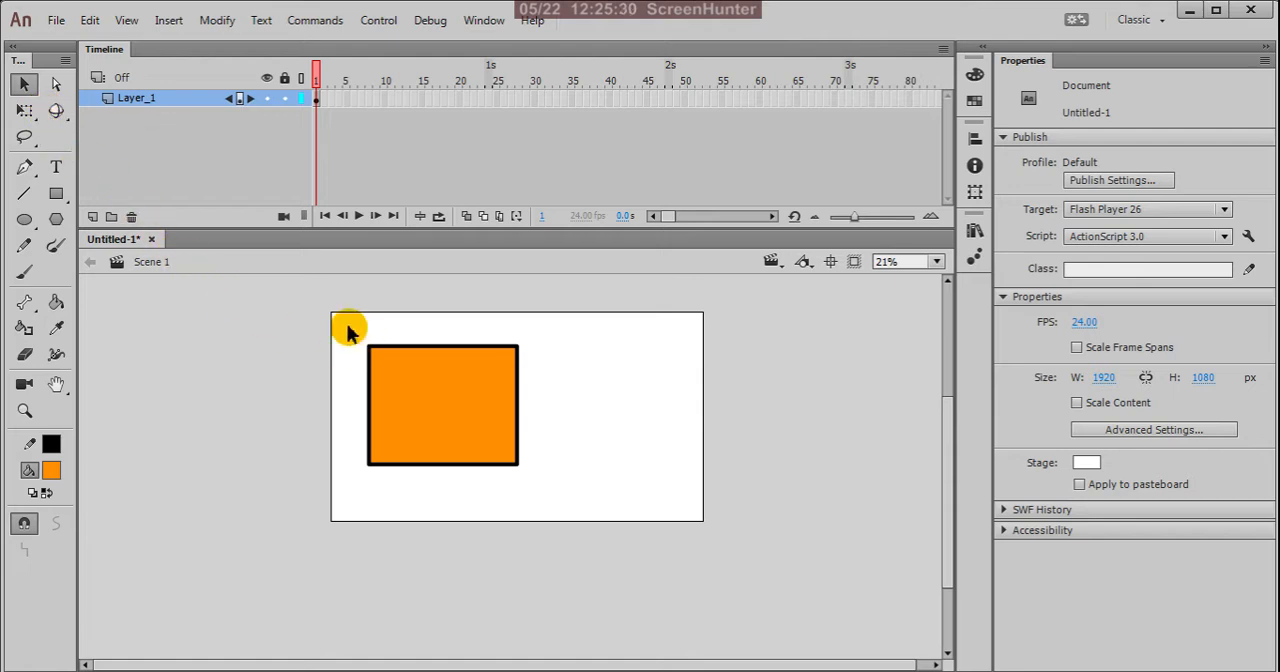
left_click_drag(348, 325, 560, 511)
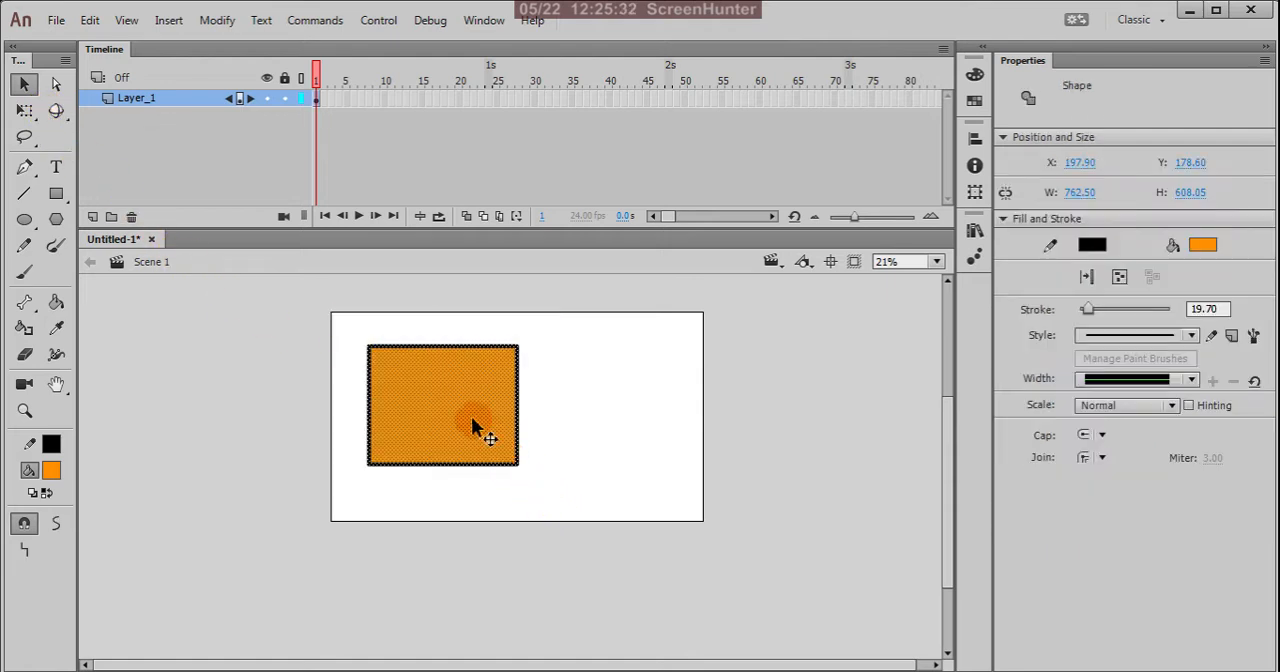
left_click_drag(471, 404, 458, 440)
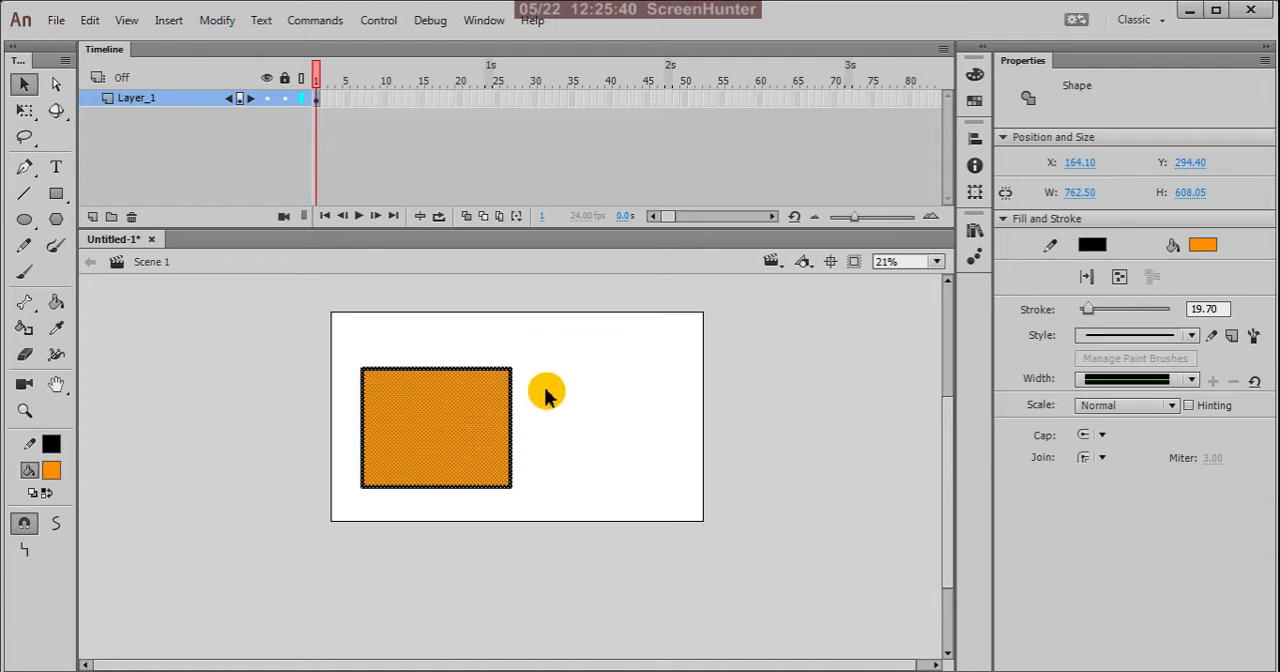
left_click(551, 380)
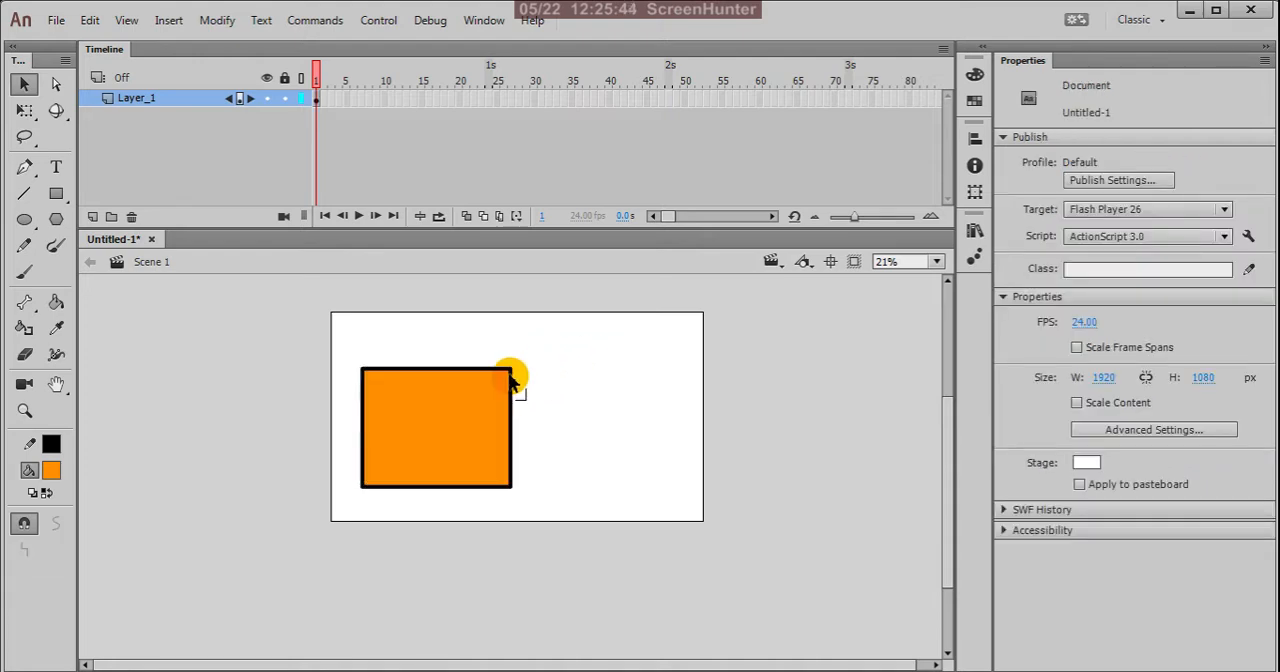
Step: Select the left part of the rectangle, about 354 px wide, and move it about 90 px left, away from the rest
scroll(451, 500, "up", 1)
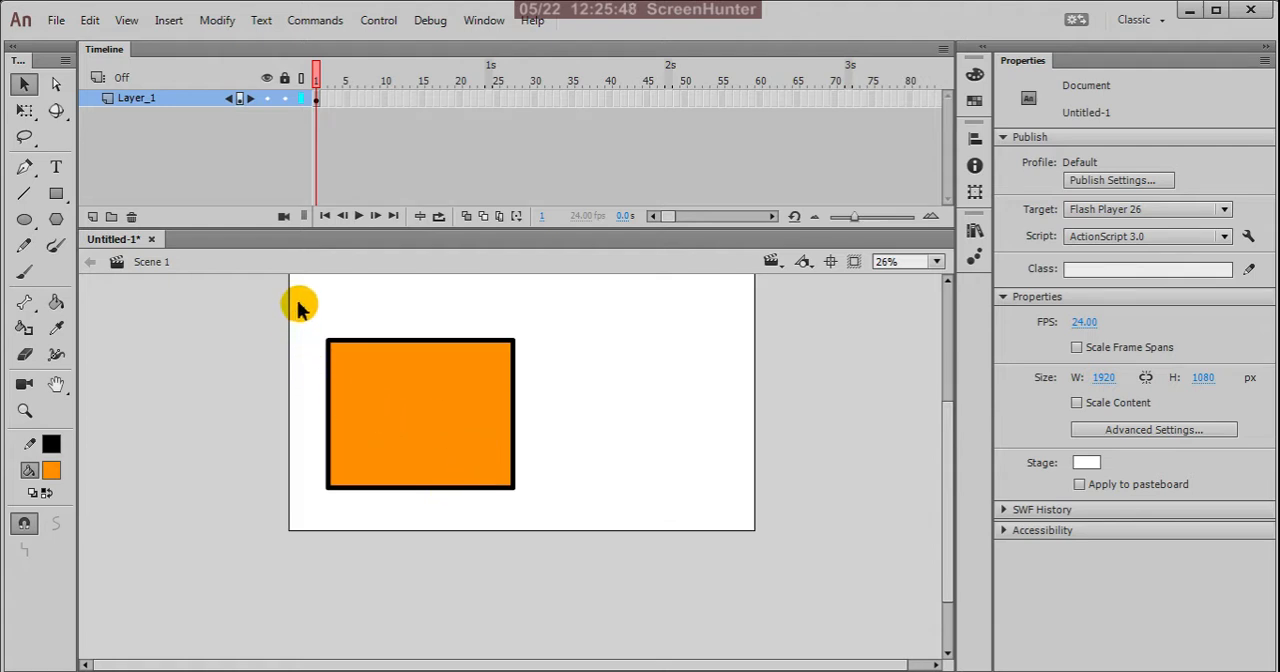
mouse_move(297, 302)
left_mouse_down()
mouse_move(409, 441)
mouse_move(515, 513)
mouse_move(411, 529)
mouse_move(397, 511)
mouse_move(414, 511)
left_mouse_up()
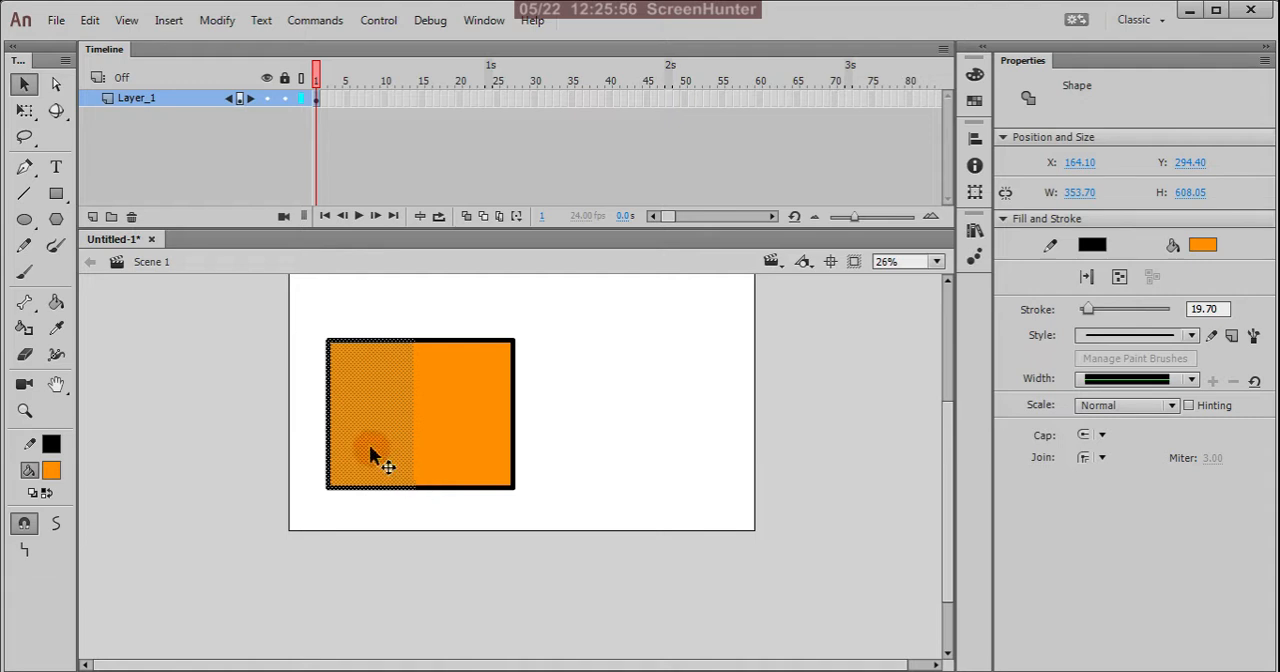
scroll(371, 414, "up", 1)
scroll(409, 425, "up", 1)
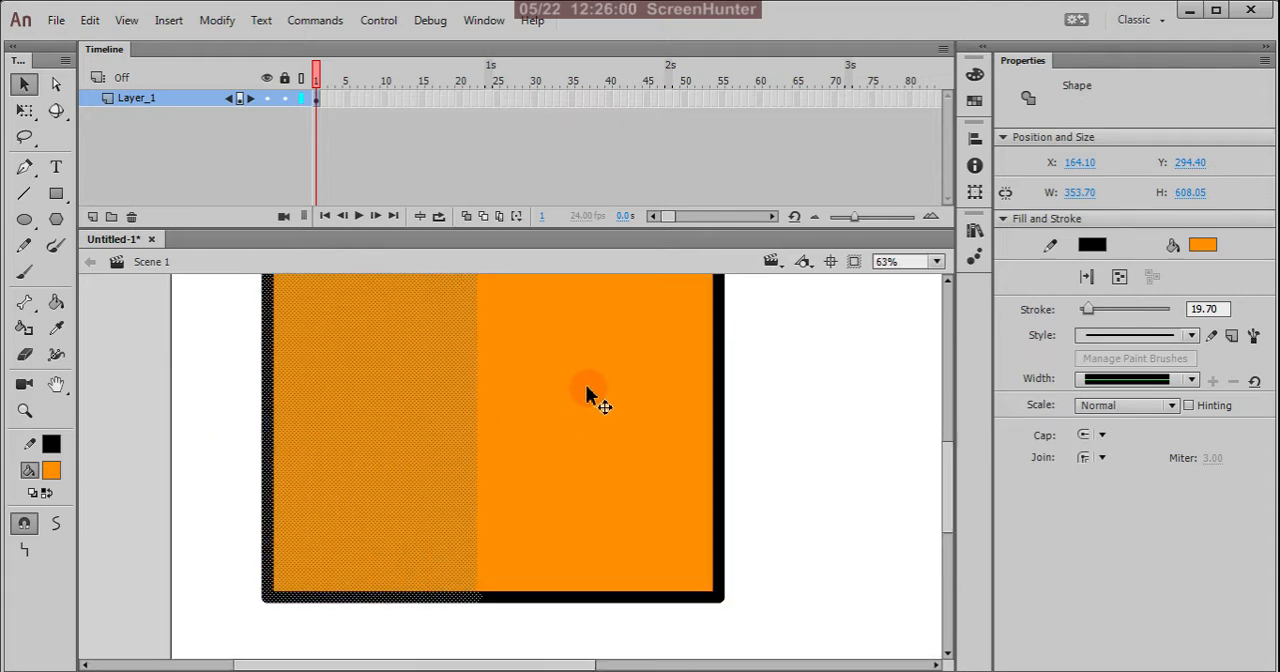
scroll(588, 395, "down", 1)
scroll(586, 388, "down", 1)
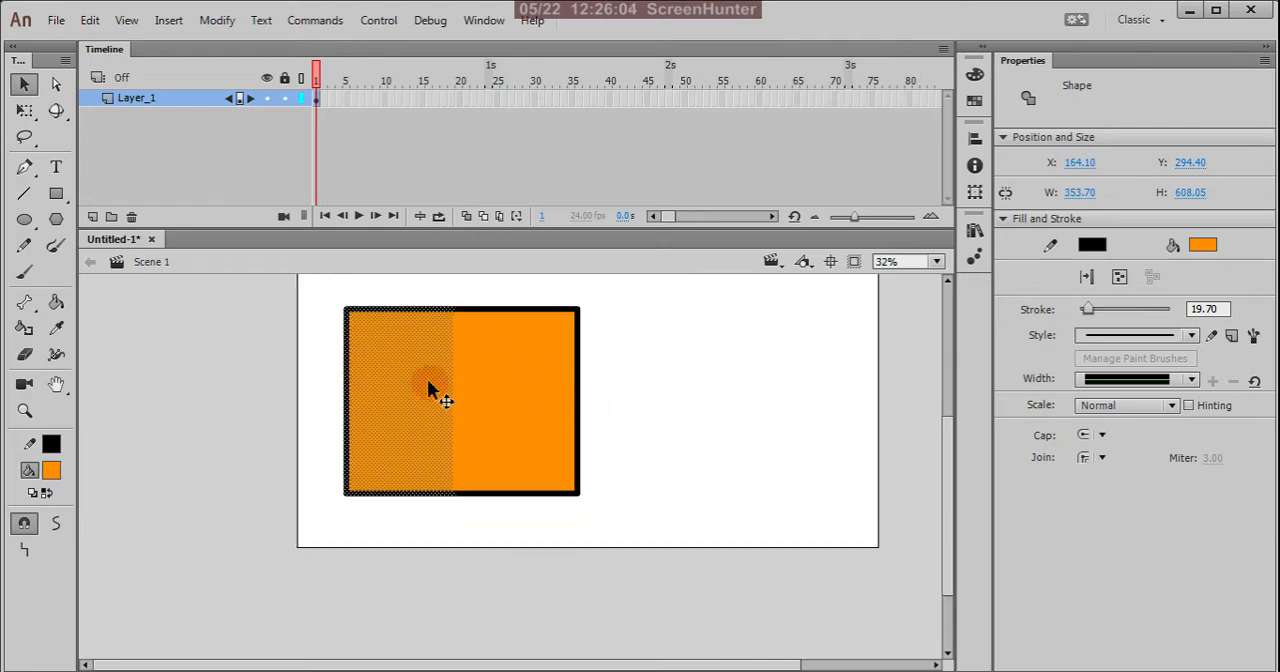
left_click_drag(420, 395, 391, 392)
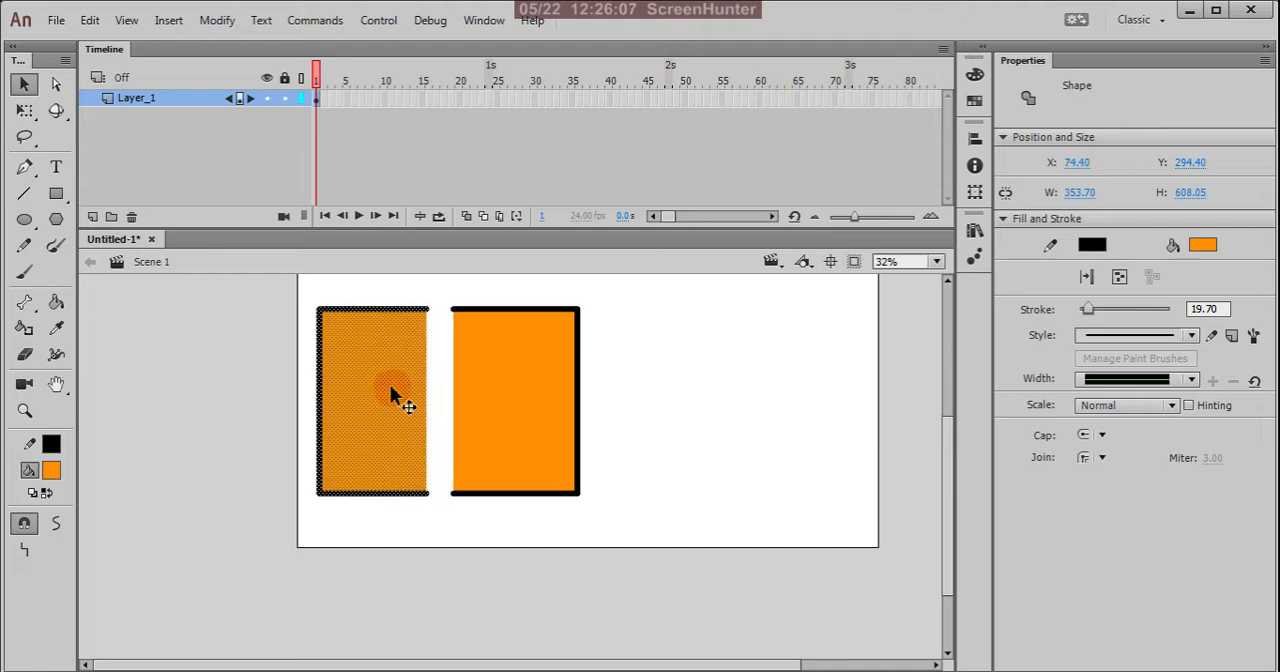
left_click(437, 288)
scroll(425, 307, "up", 2)
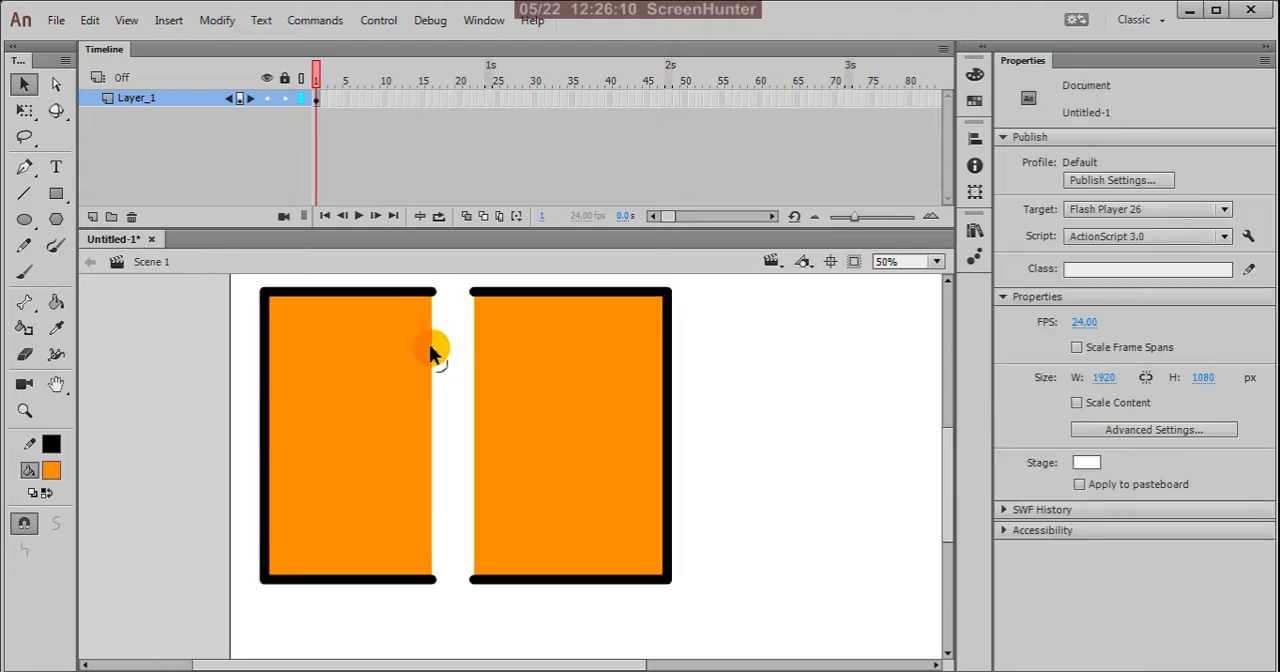
Step: Select the upper half of both pieces, about 307 px high, and nudge it up to a Y position of 210.70
scroll(464, 415, "down", 2)
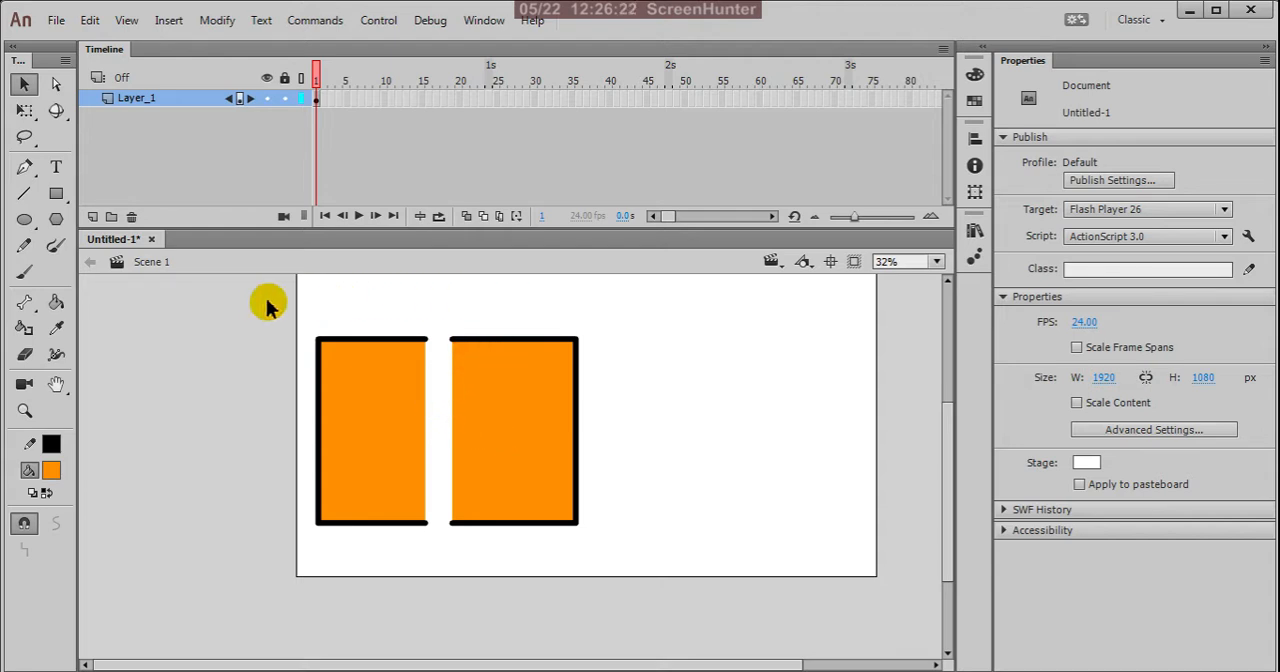
left_click_drag(262, 316, 660, 436)
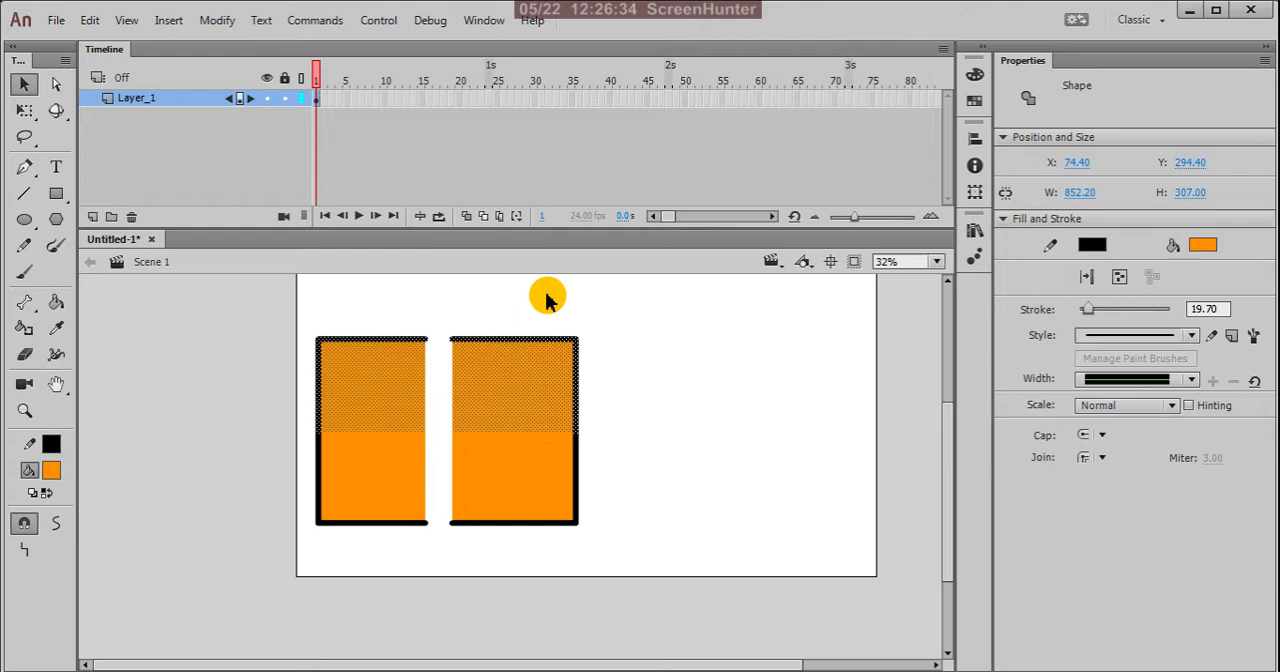
key("Up")
key("Up")
key("Up")
key("Up")
key("Up")
key("Up")
key("Up")
key("Up")
key("Up")
key("Up")
key("Up")
key("Up")
key("Up")
key("Up")
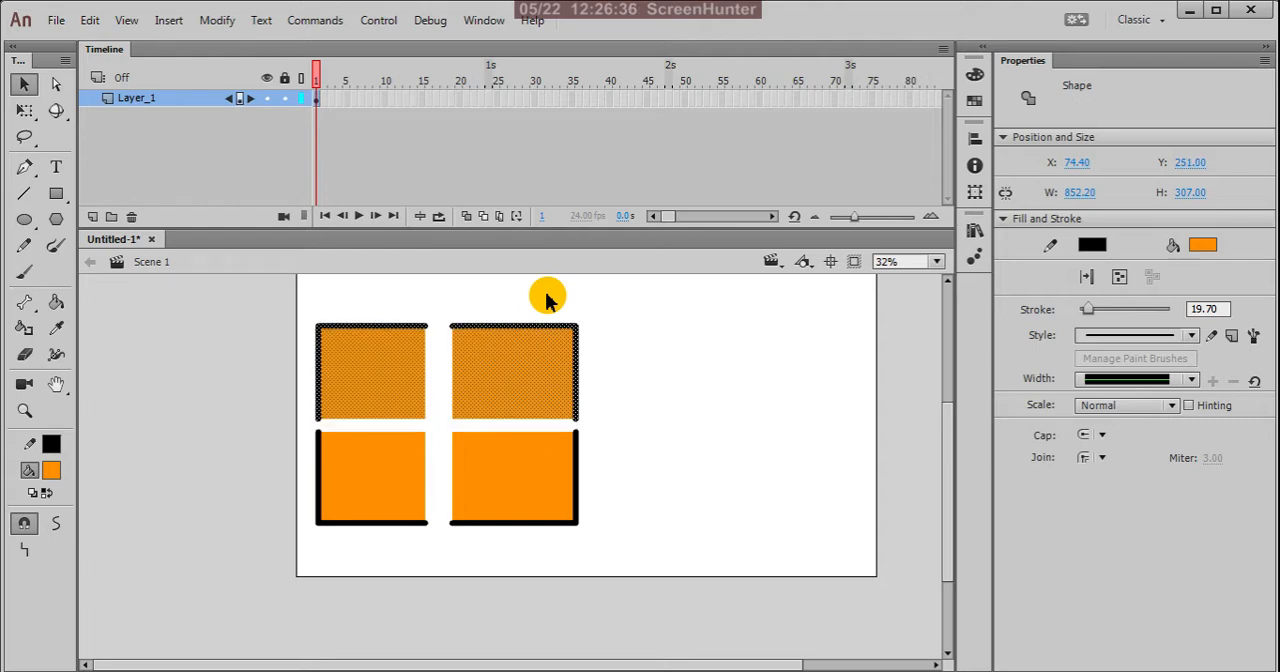
key("Up")
key("Up")
key("Up")
key("Up")
key("Up")
key("Up")
key("Up")
key("Up")
key("Up")
key("Up")
key("Up")
key("Up")
key("Up")
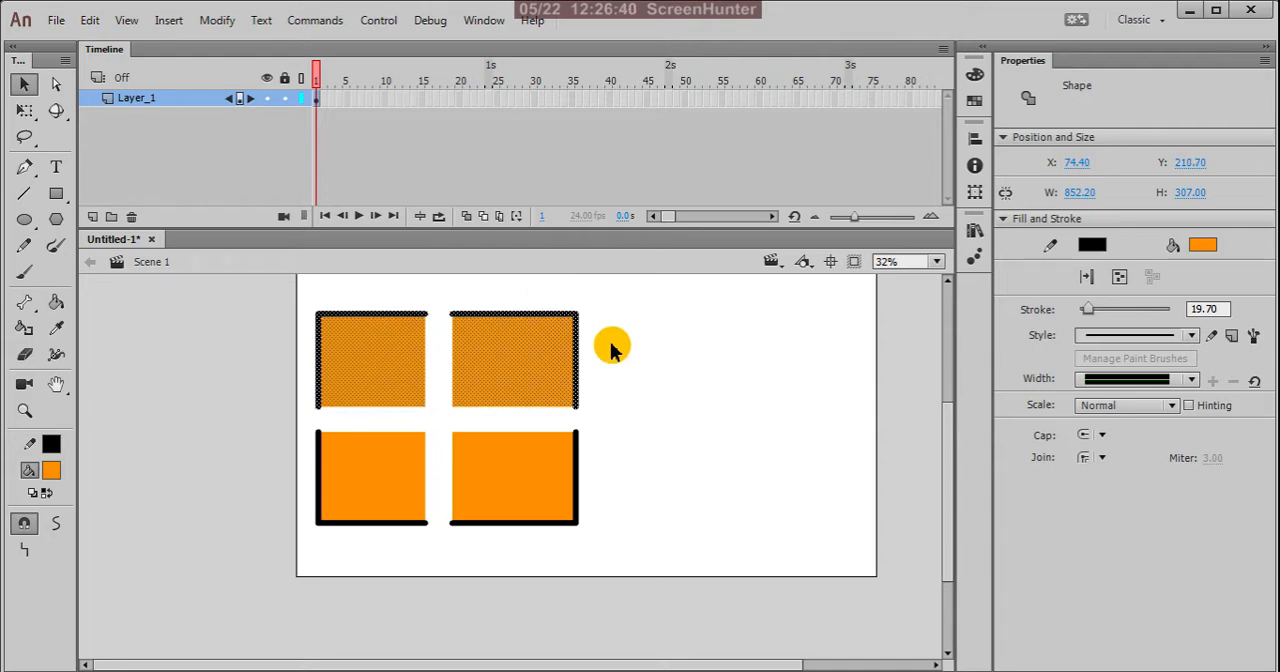
left_click(678, 390)
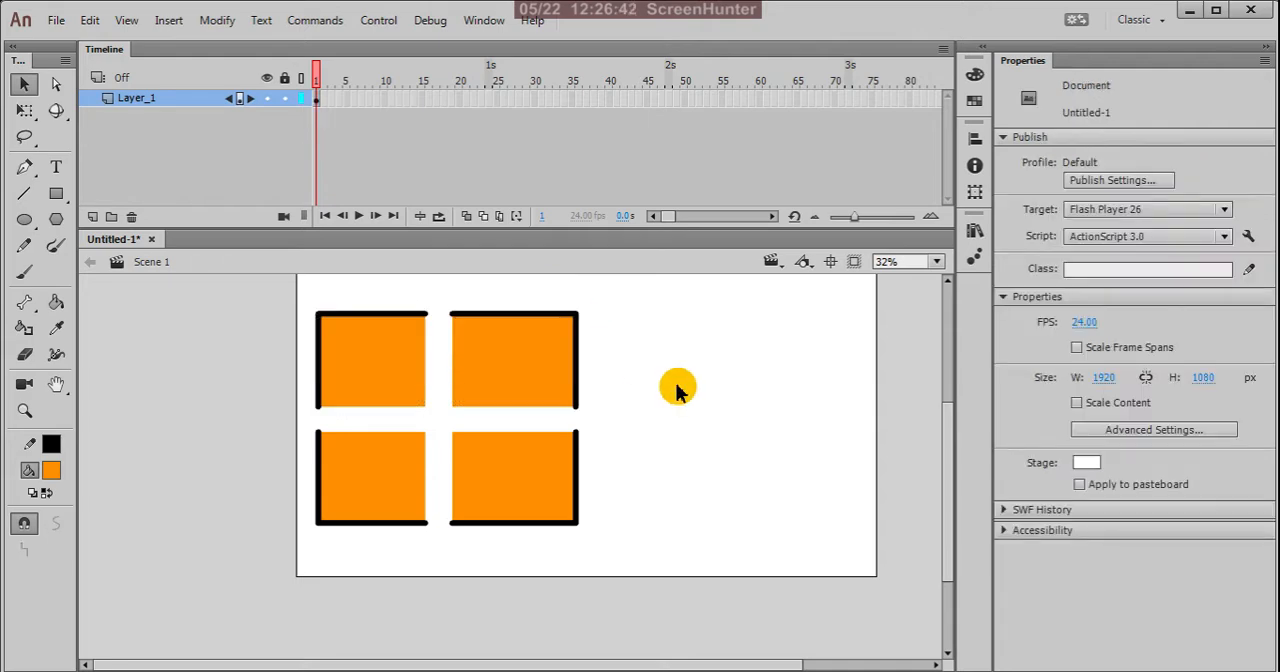
Step: Pull the upper-right piece's right outline about 44 px right and the upper-left piece's top outline about 32 px up
scroll(551, 306, "up", 1)
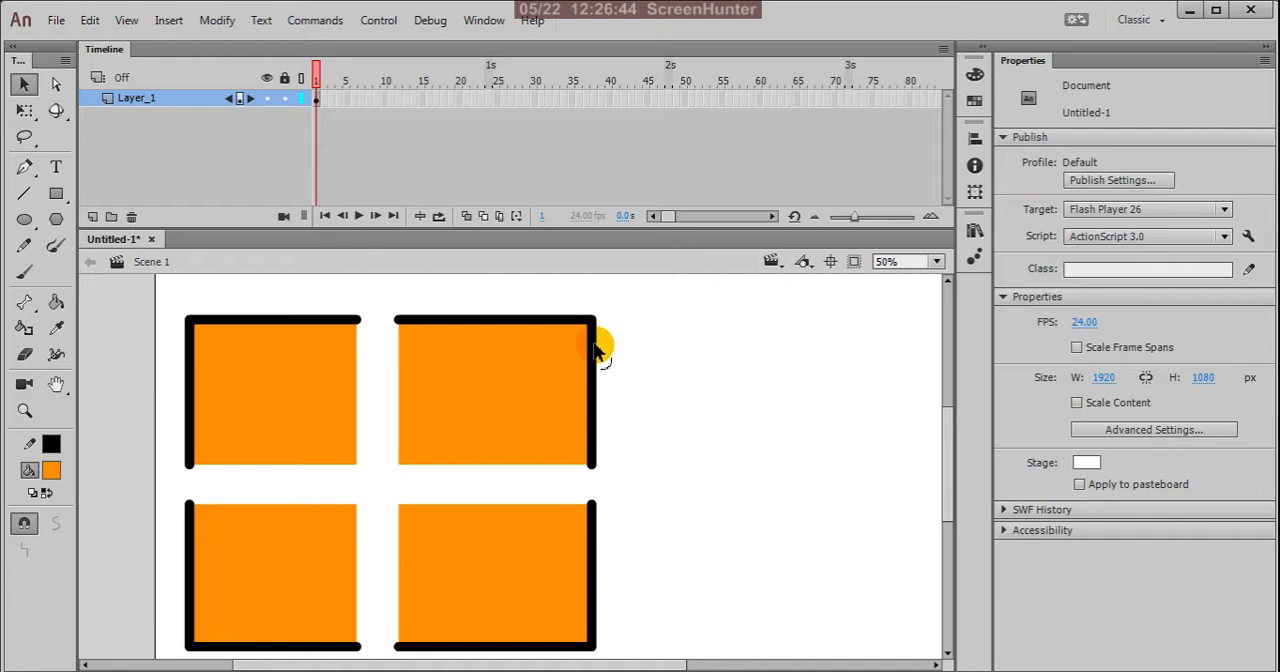
left_click(596, 350)
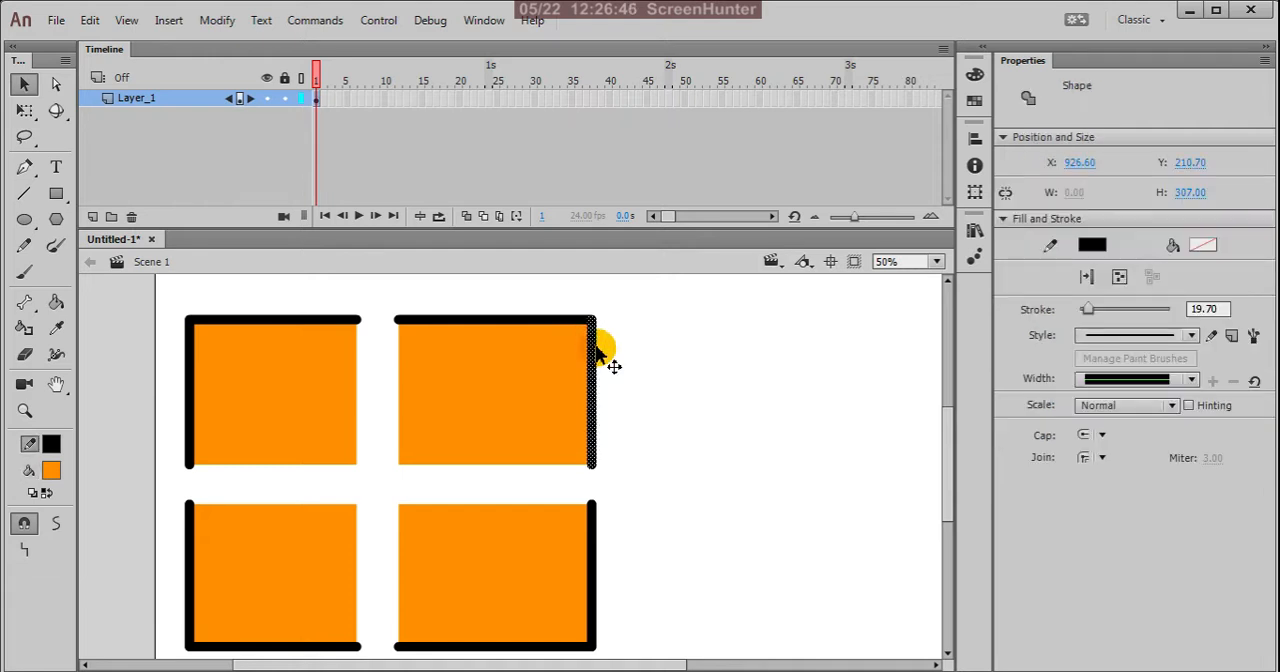
left_click_drag(597, 350, 618, 354)
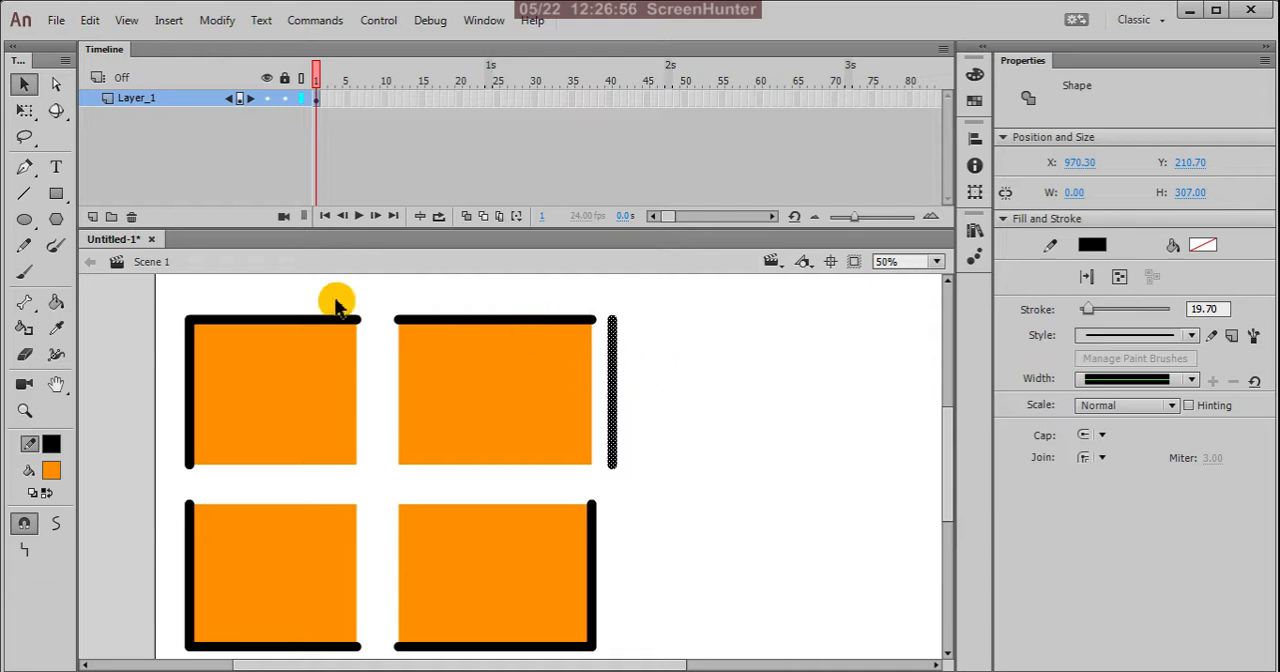
left_click(265, 325)
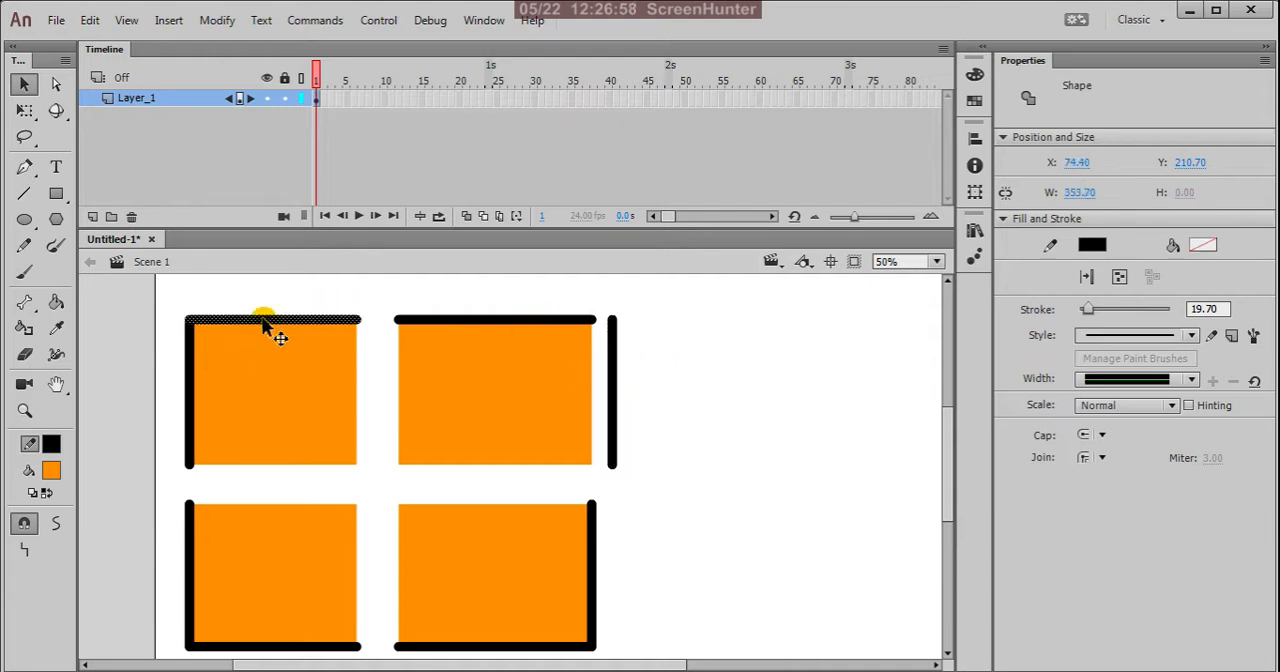
left_click_drag(266, 325, 267, 309)
Step: Select a strip about 178 px wide along the right side of both right-hand pieces and try to move it
scroll(600, 320, "down", 3)
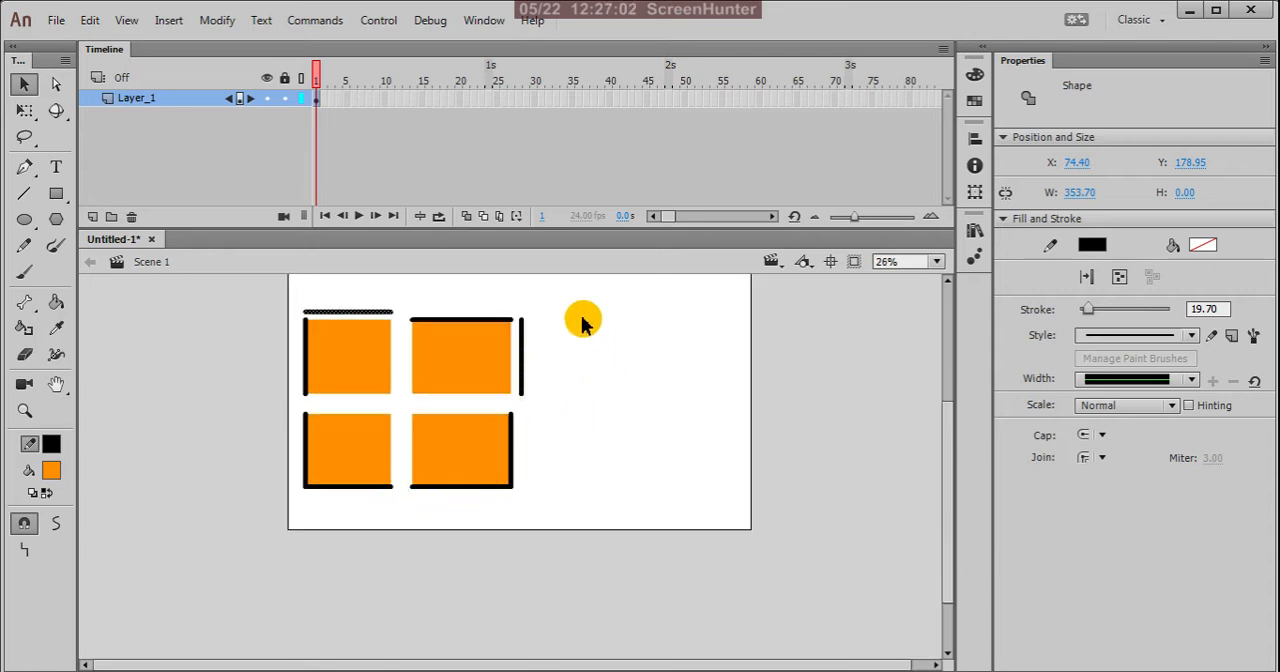
left_click_drag(583, 314, 479, 521)
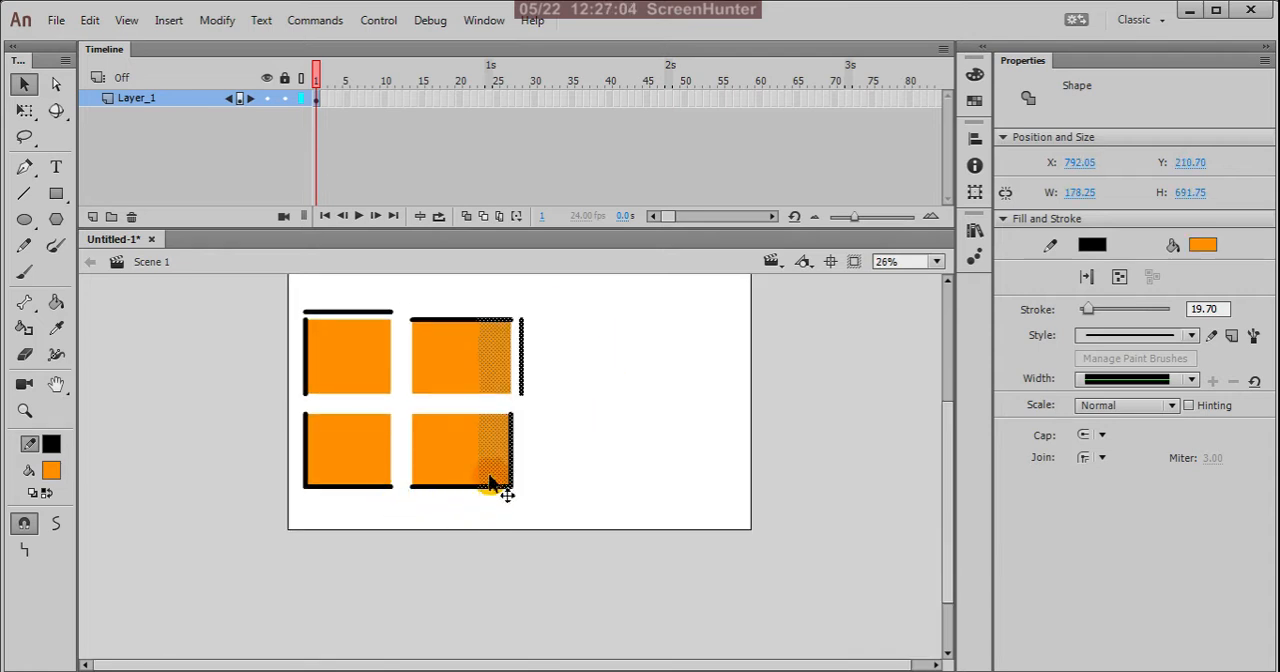
mouse_move(497, 466)
left_mouse_down()
mouse_move(517, 463)
mouse_move(493, 460)
left_mouse_up()
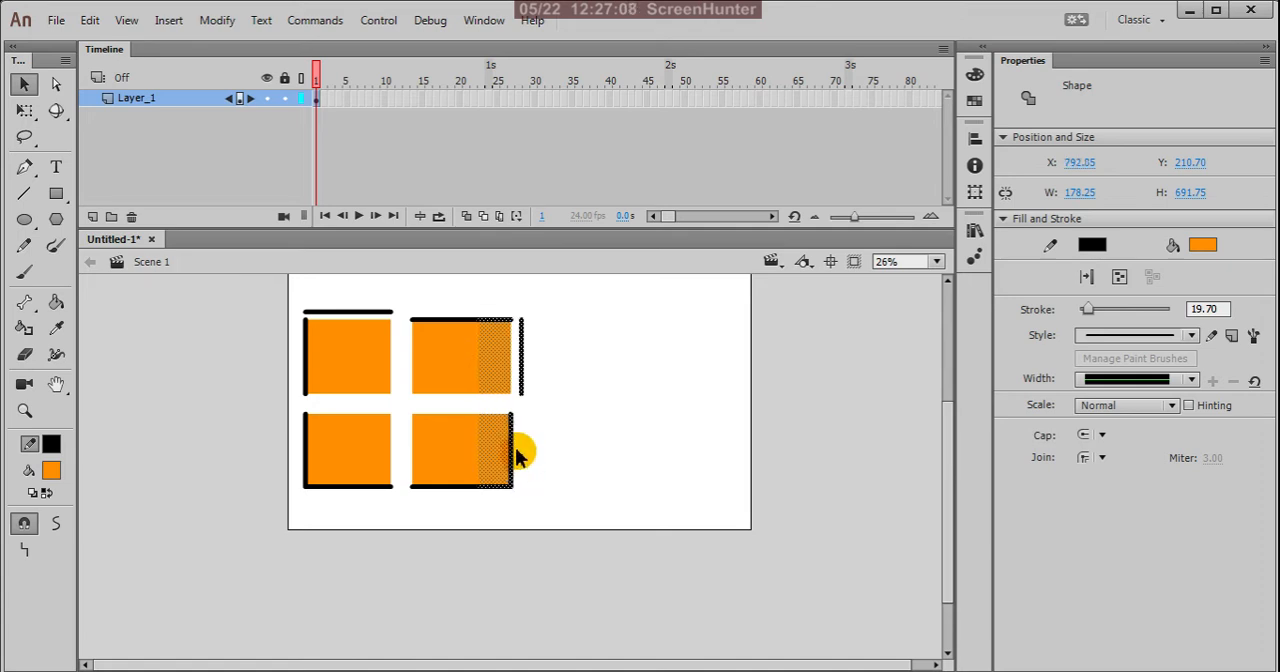
Step: Undo the strip selection and both outline moves, and clear the selection
key("ctrl+z")
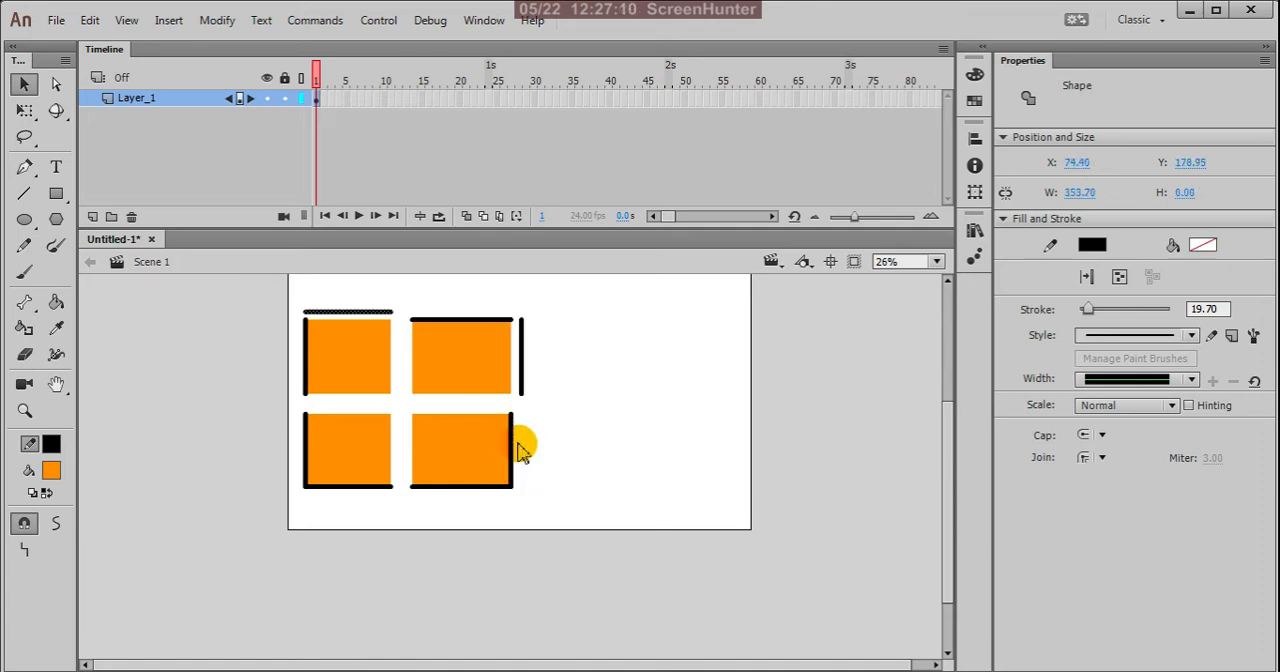
key("ctrl+z")
key("ctrl+z")
key("ctrl+z")
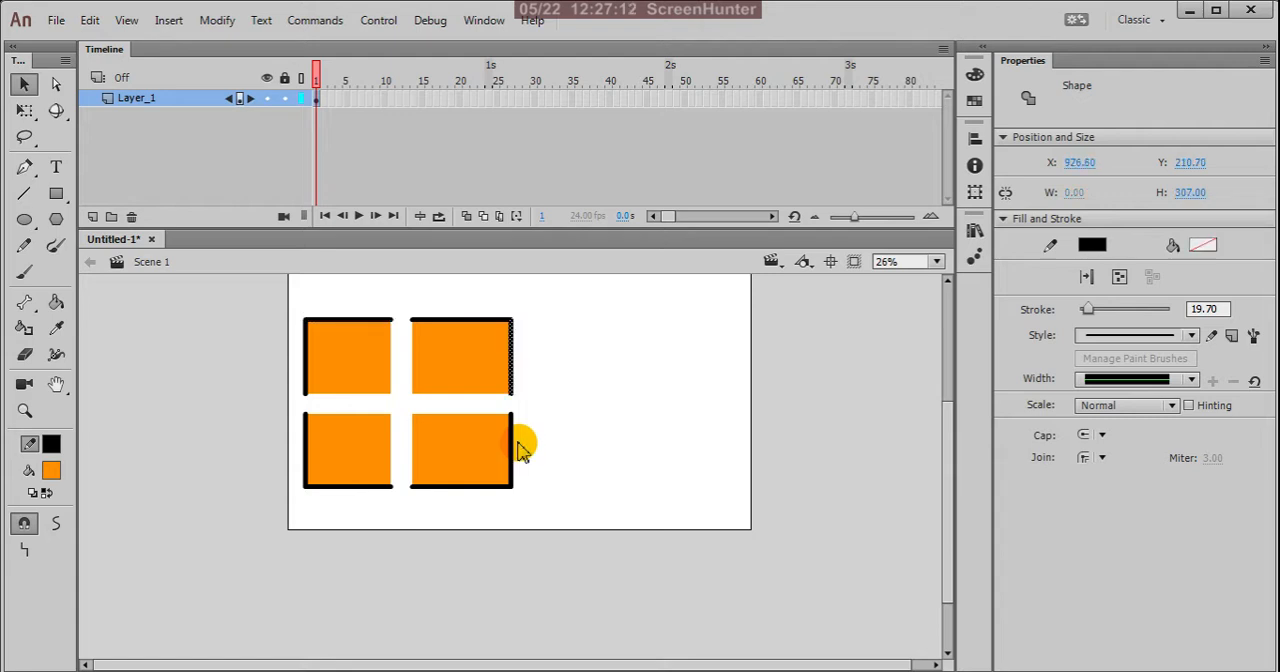
left_click(569, 370)
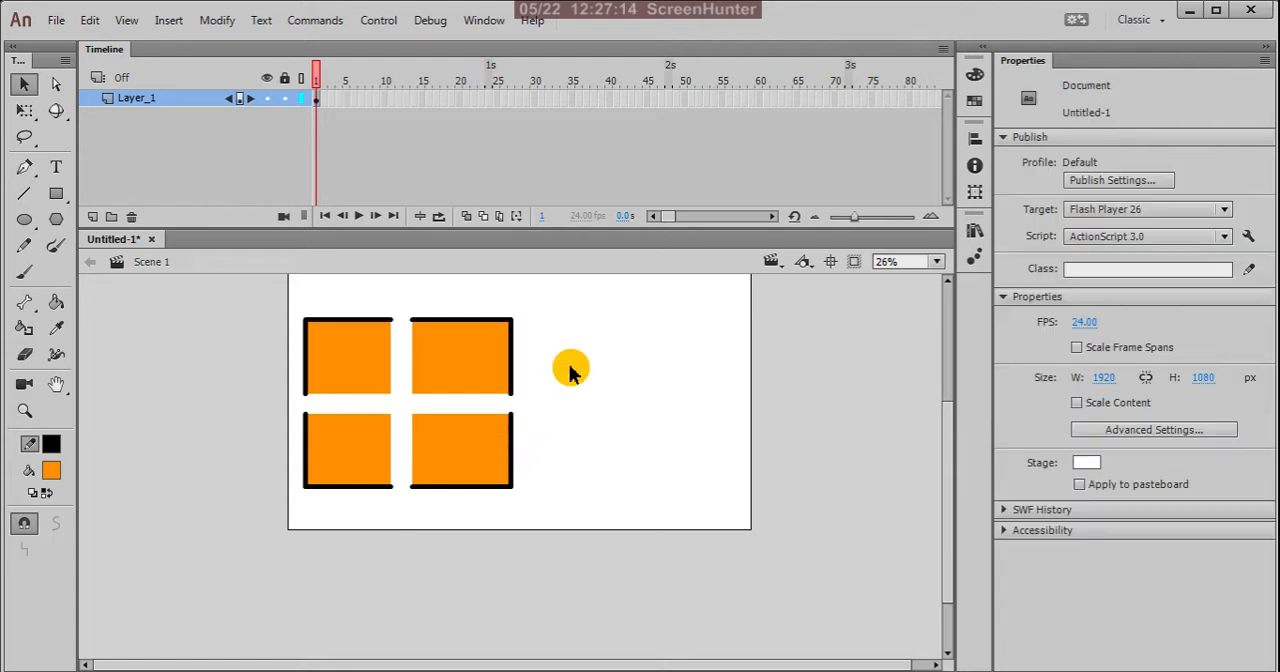
Step: Select all four pieces with their outlines and move them straight up to a Y position of about 71
scroll(568, 402, "down", 2)
scroll(567, 360, "up", 2)
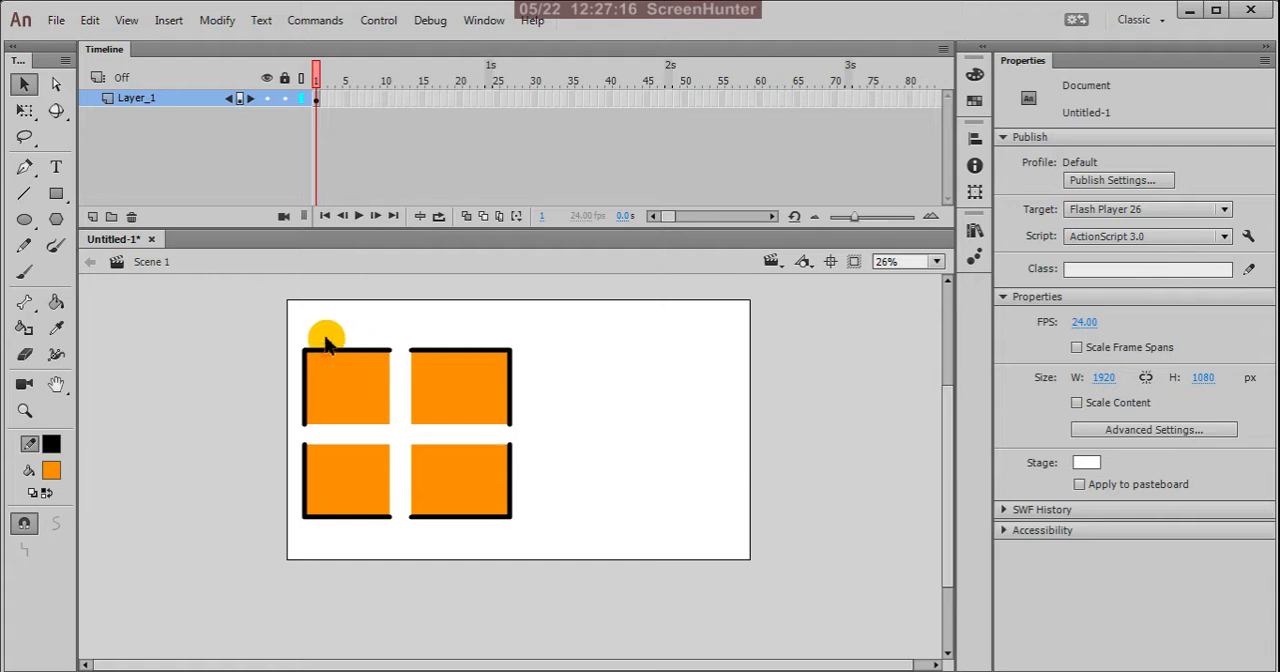
left_click_drag(280, 314, 584, 586)
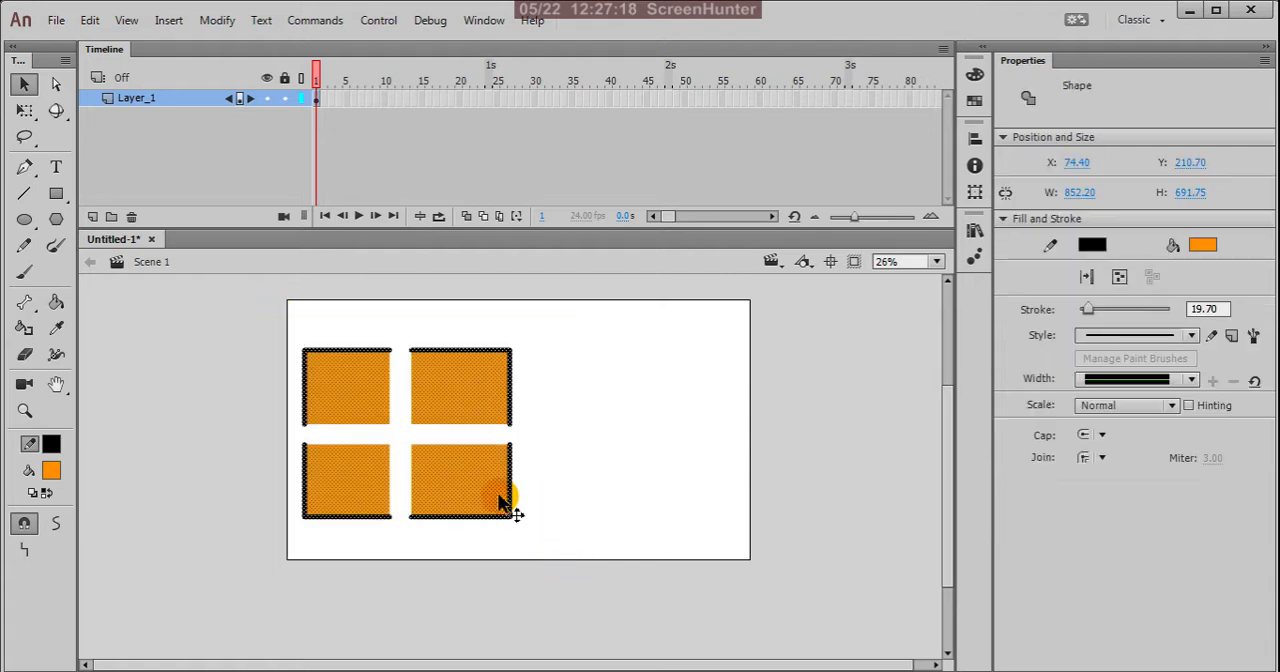
left_click_drag(503, 503, 494, 462)
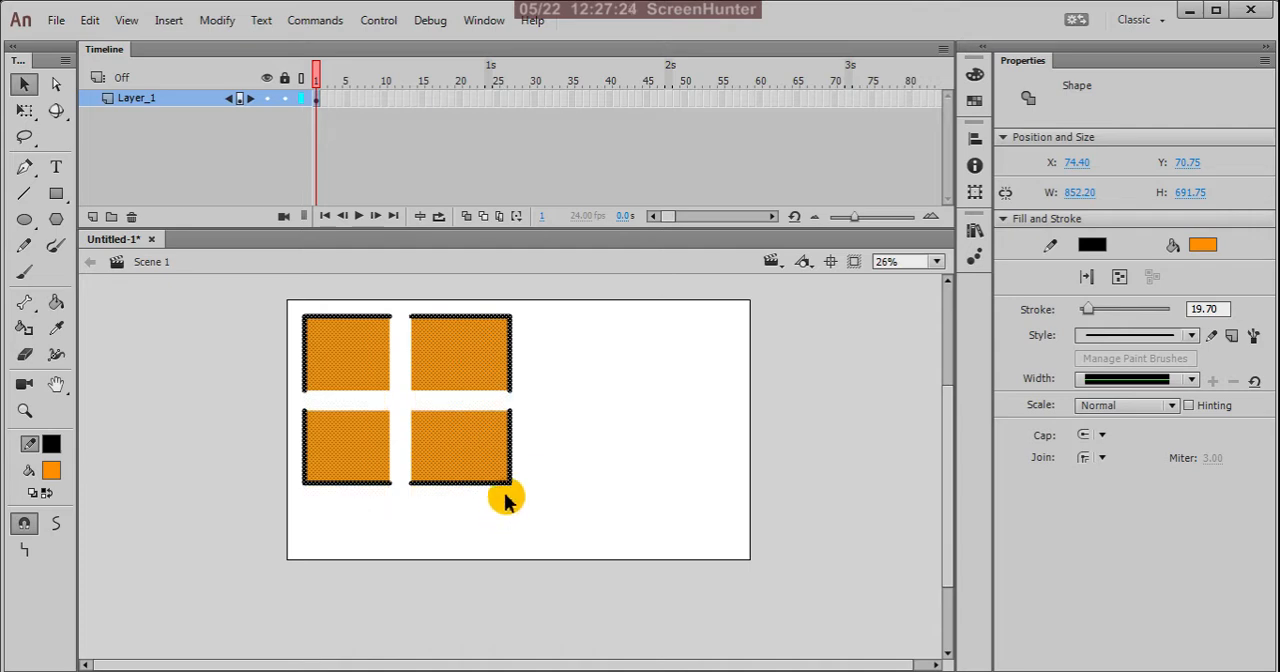
Step: Scale the four pieces down to a little over half size with Free Transform, place them near the stage's upper-left corner, and deselect them
key("q")
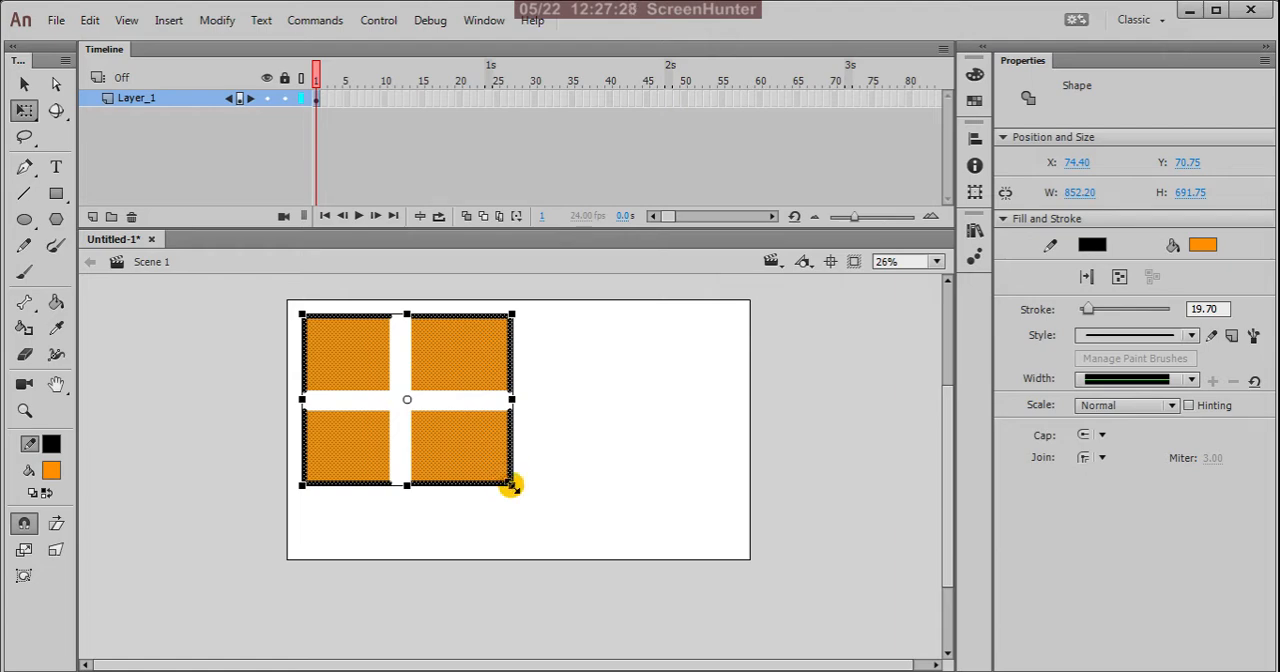
left_click_drag(513, 488, 466, 447)
left_click_drag(420, 395, 398, 352)
left_click(553, 330)
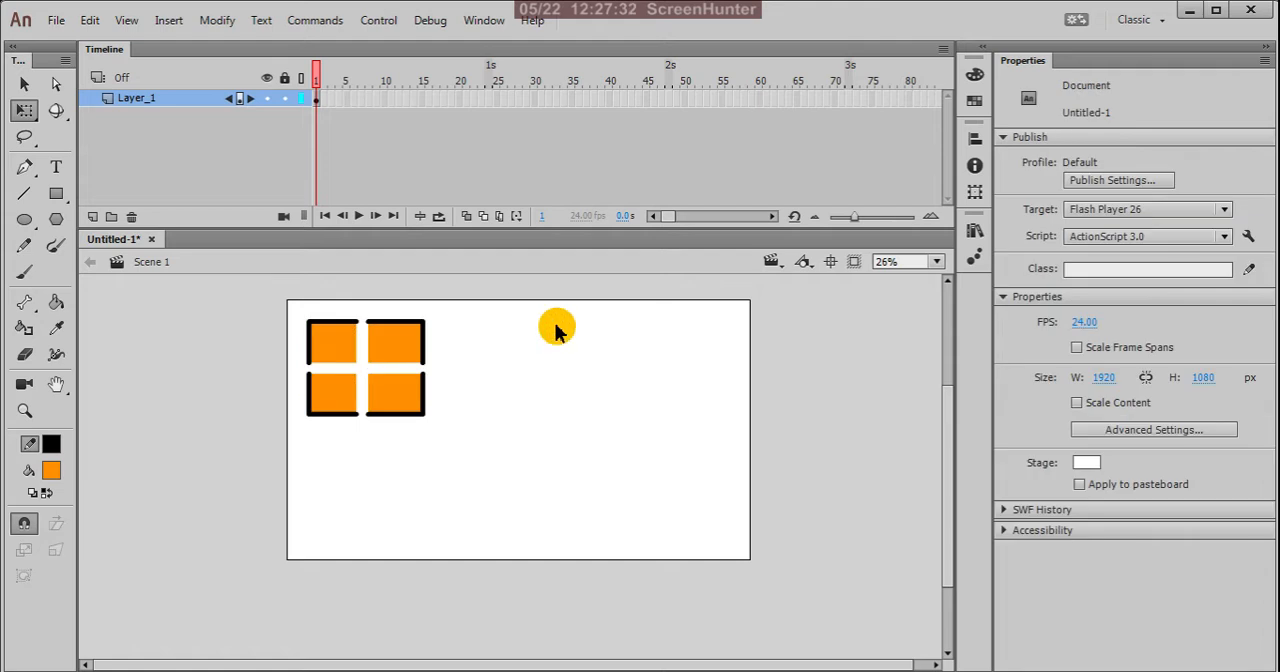
key("v")
left_click(518, 334)
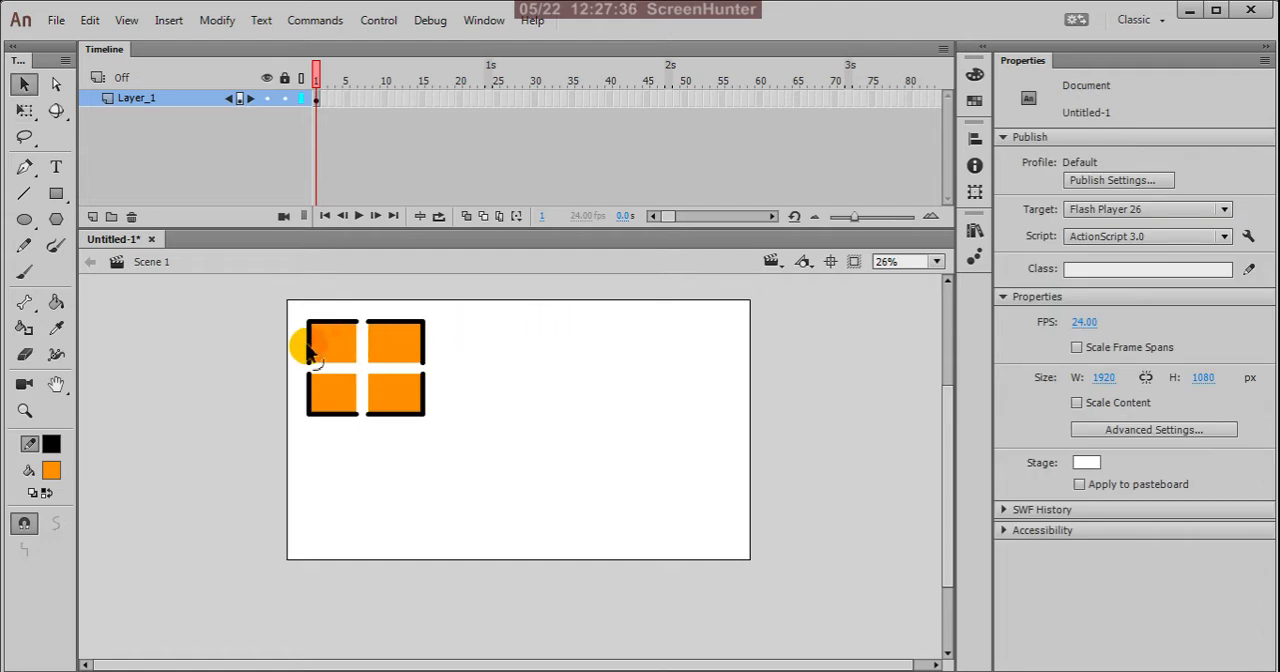
scroll(365, 322, "up", 2)
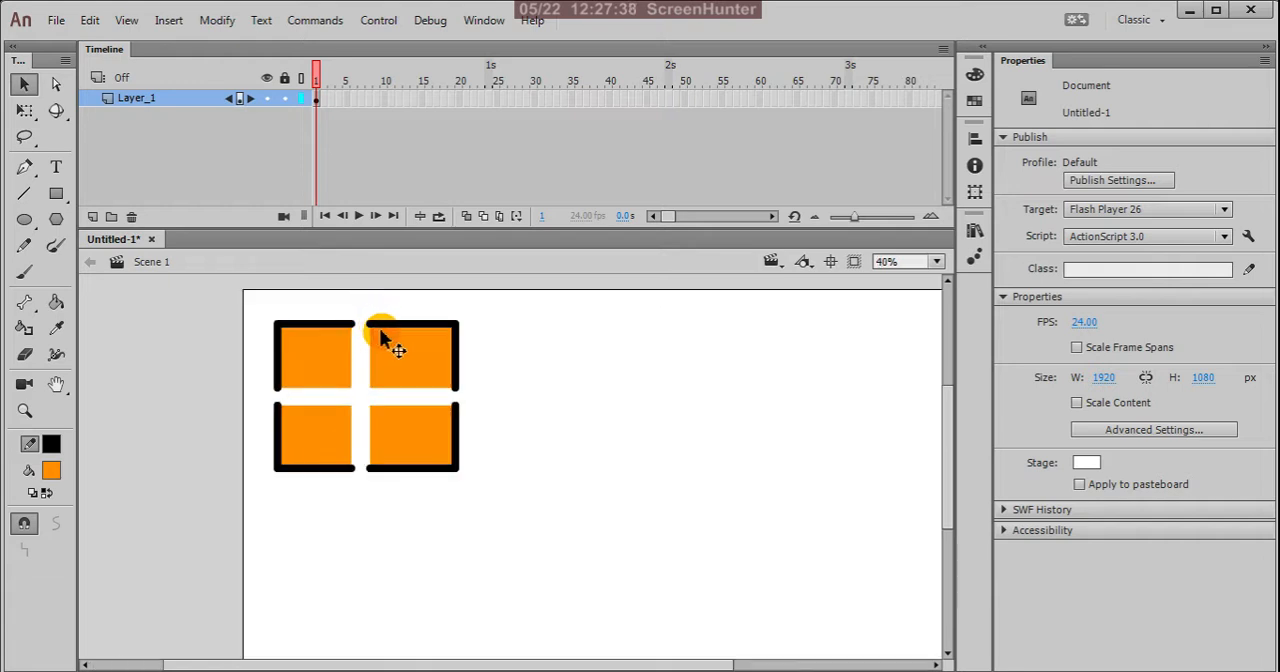
scroll(398, 349, "up", 1)
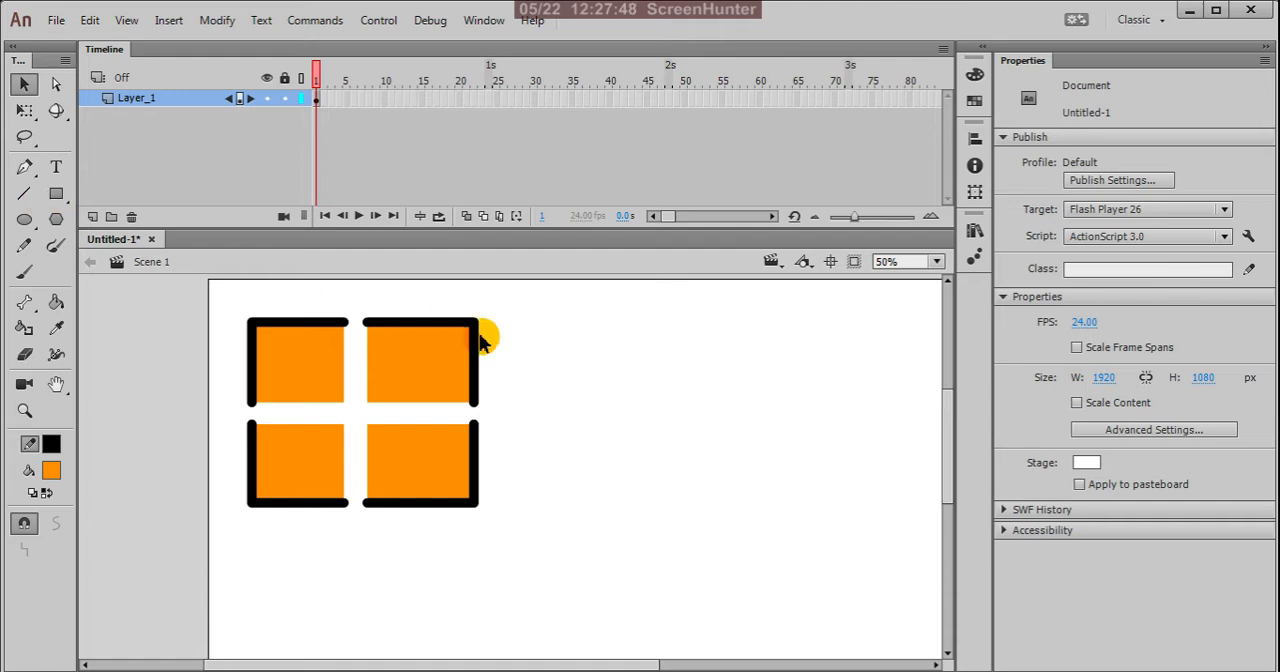
Step: Draw a rectangle about 408 by 347 px with black stroke and orange fill to the right of the four pieces
left_click(56, 193)
mouse_move(568, 313)
left_mouse_down()
mouse_move(729, 479)
mouse_move(767, 485)
left_mouse_up()
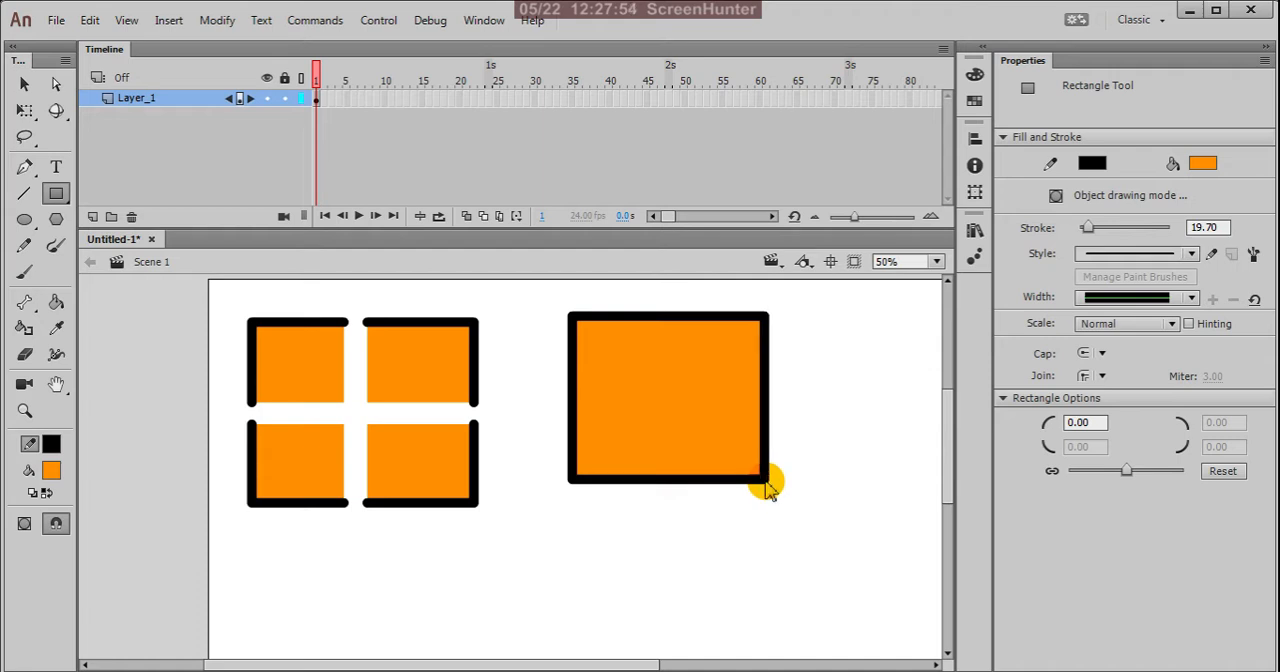
left_click(24, 84)
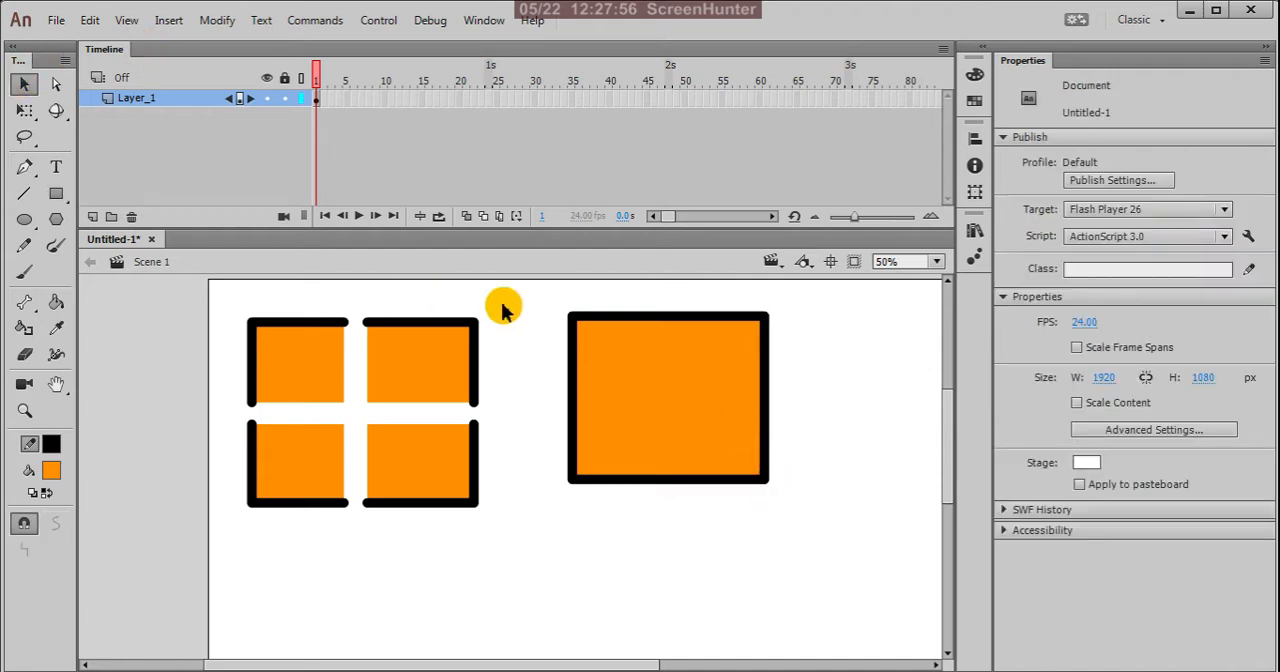
Step: Select the new rectangle with its outline, set its stroke size to 1.00, and deselect it
left_click_drag(549, 295, 850, 528)
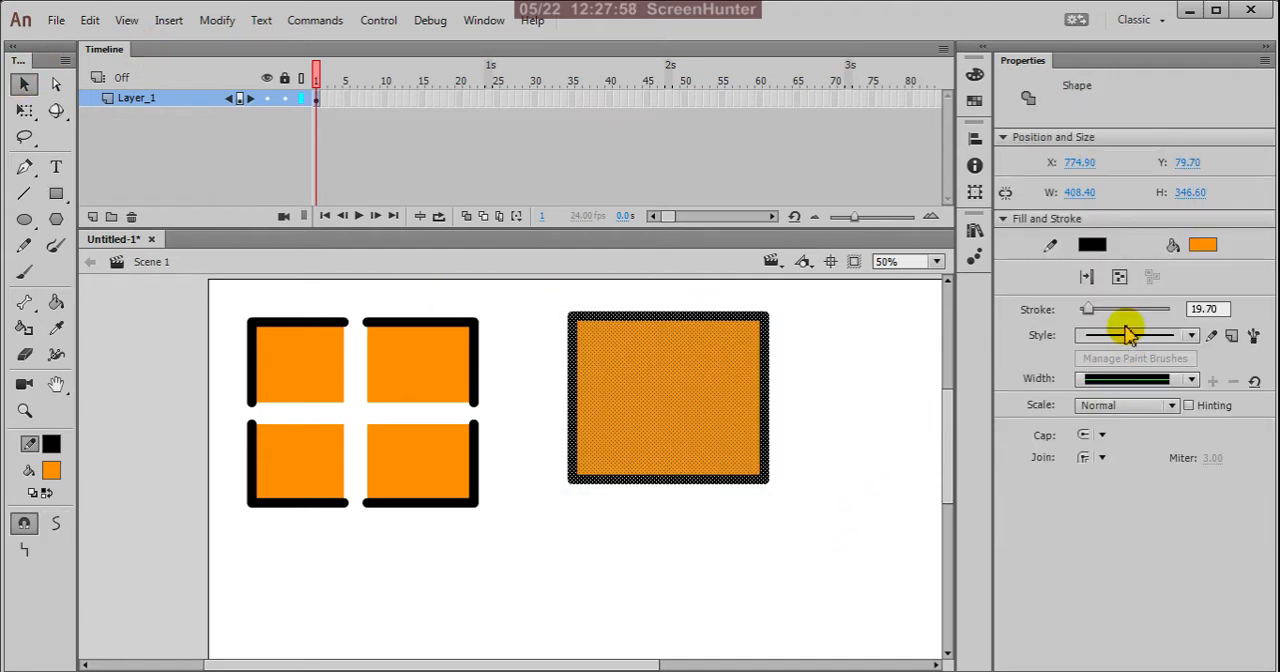
left_click(1209, 311)
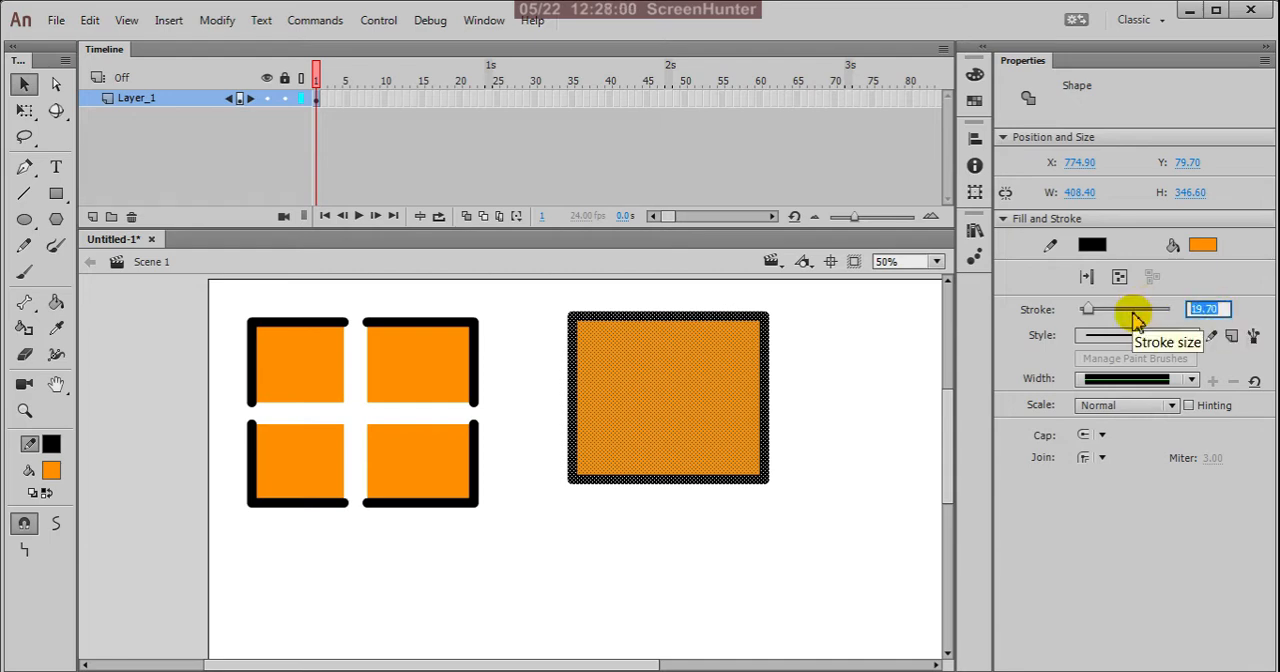
key("Return")
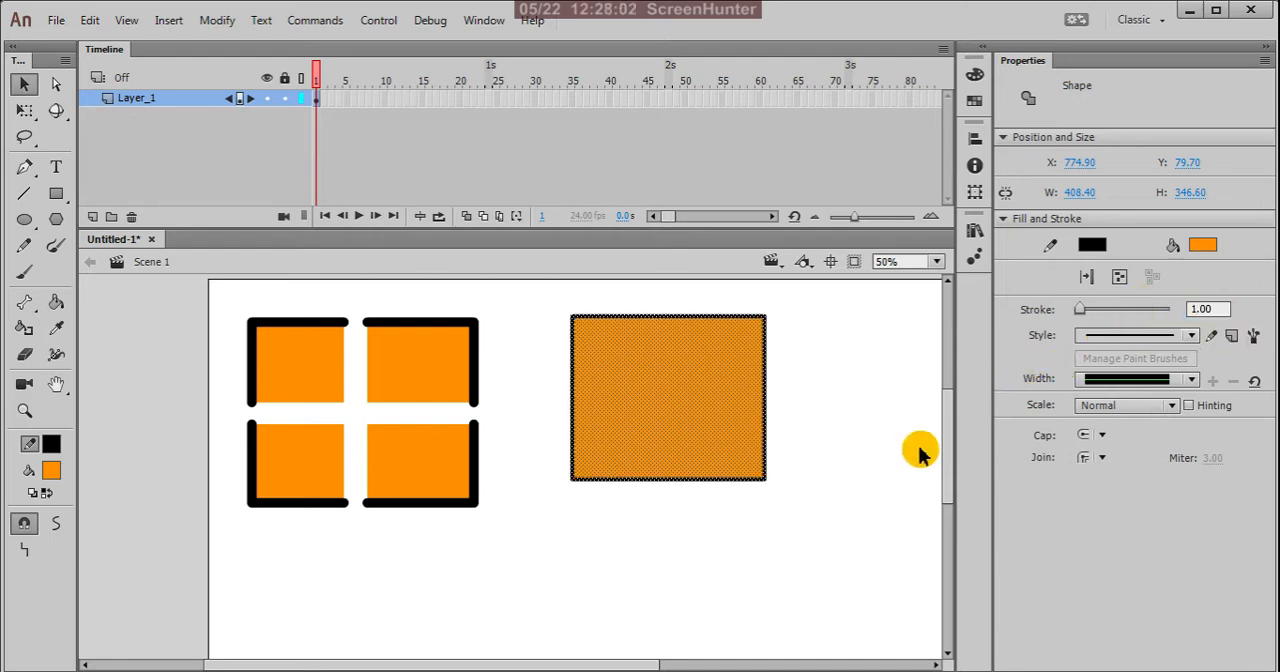
left_click(790, 352)
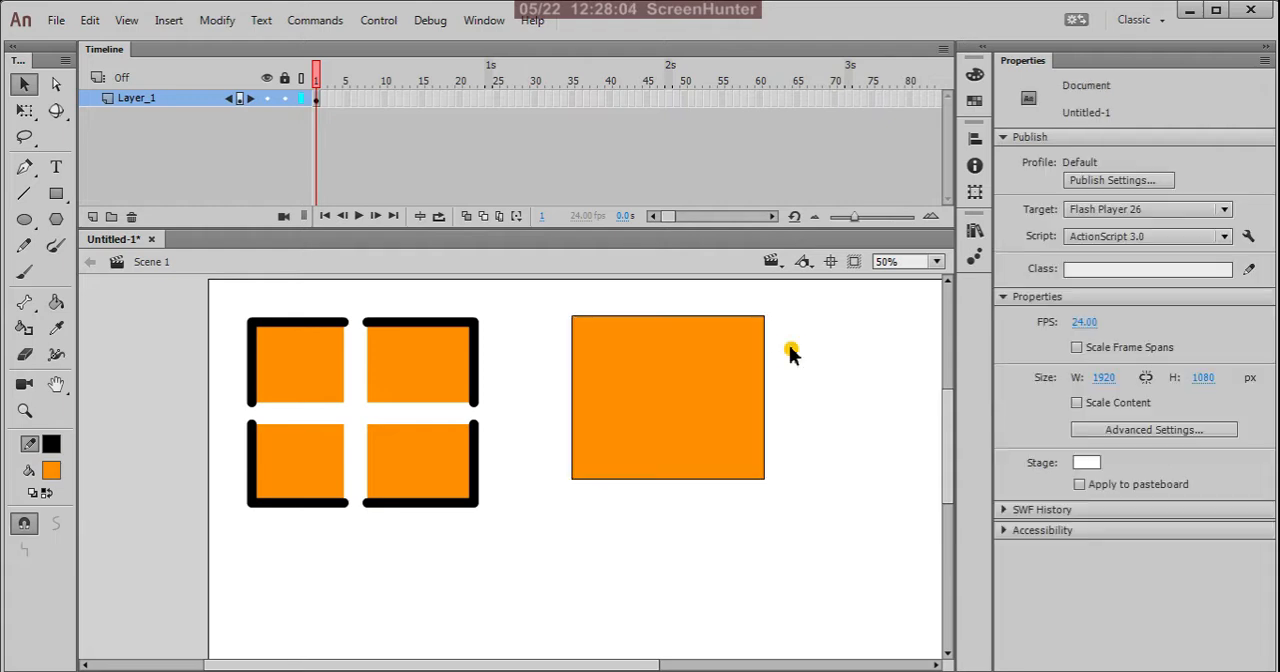
Step: Set the new rectangle's fill to no colour, and select and deselect its whole outline
left_click(657, 386)
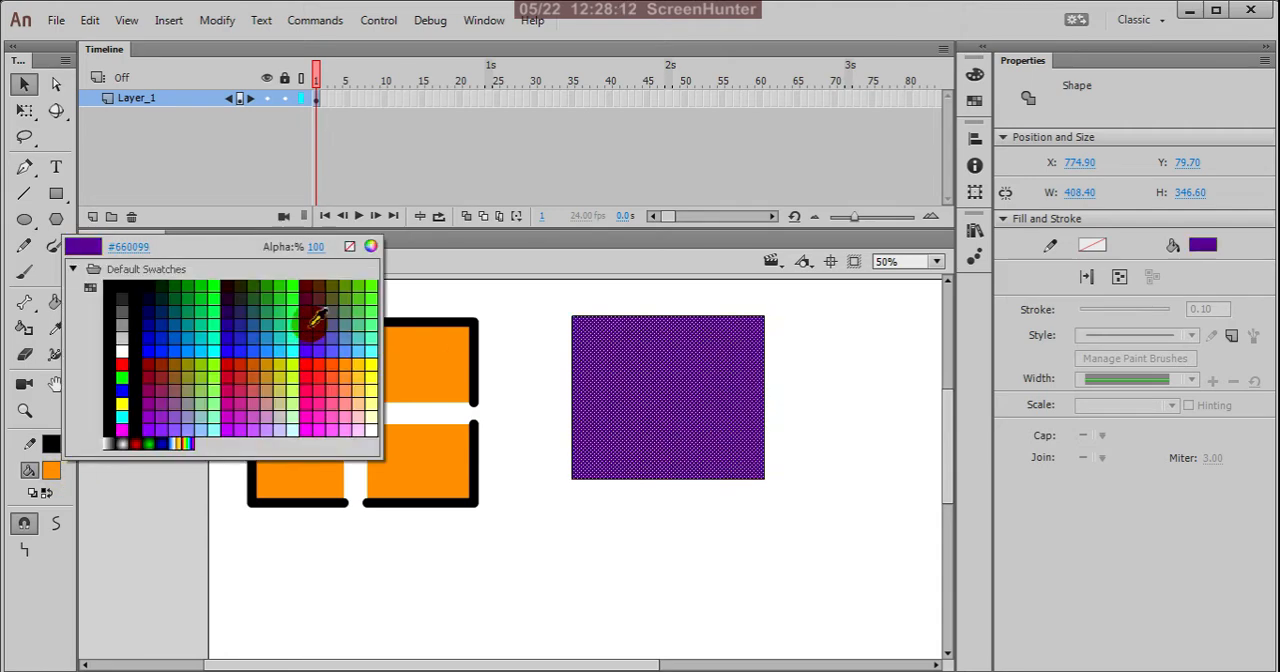
left_click(349, 247)
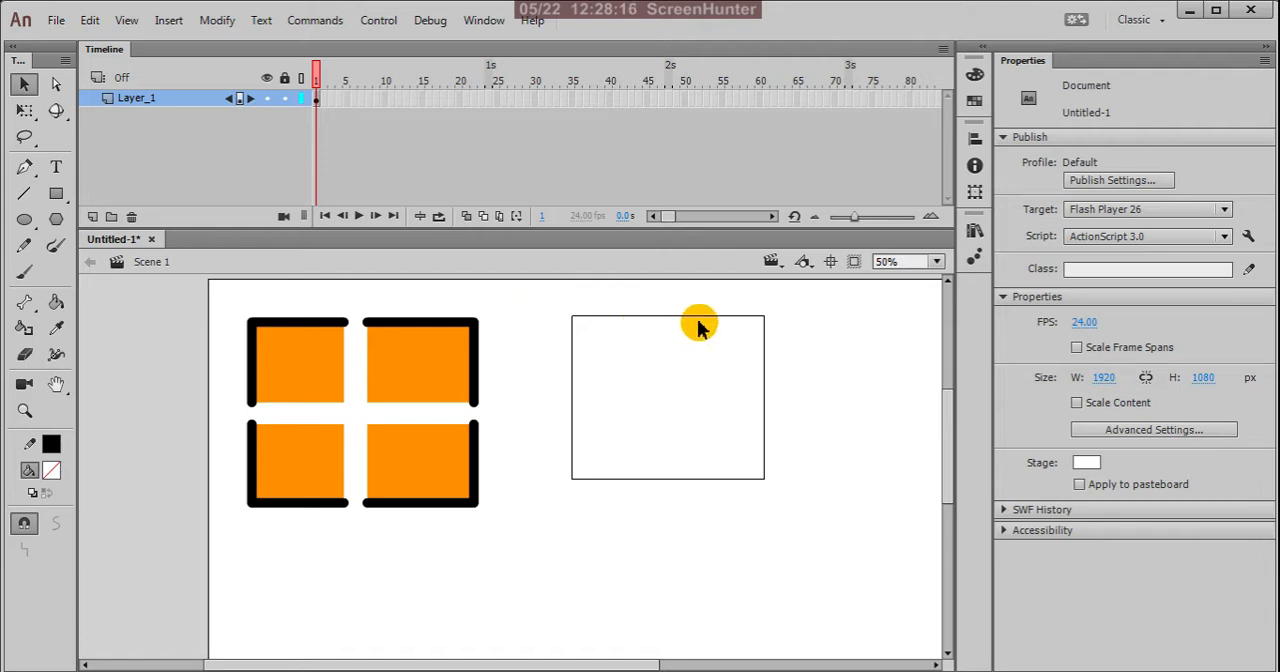
scroll(771, 318, "up", 3)
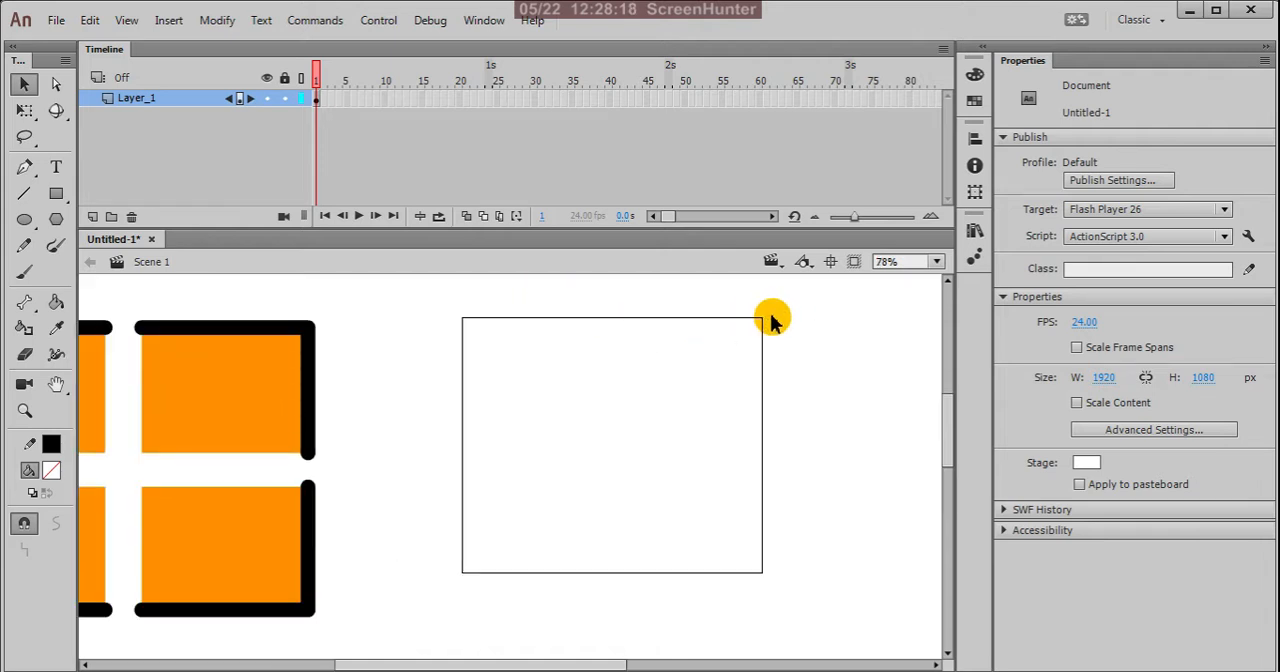
scroll(720, 340, "down", 2)
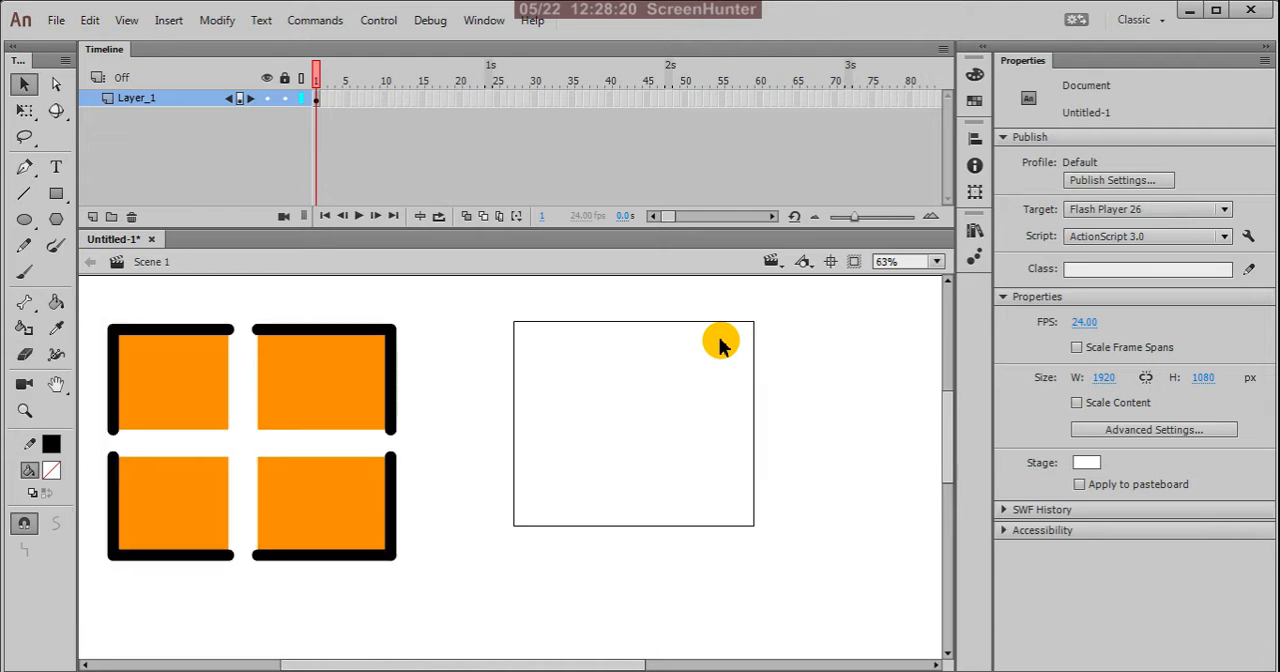
mouse_move(462, 287)
left_mouse_down()
mouse_move(654, 477)
mouse_move(808, 575)
left_mouse_up()
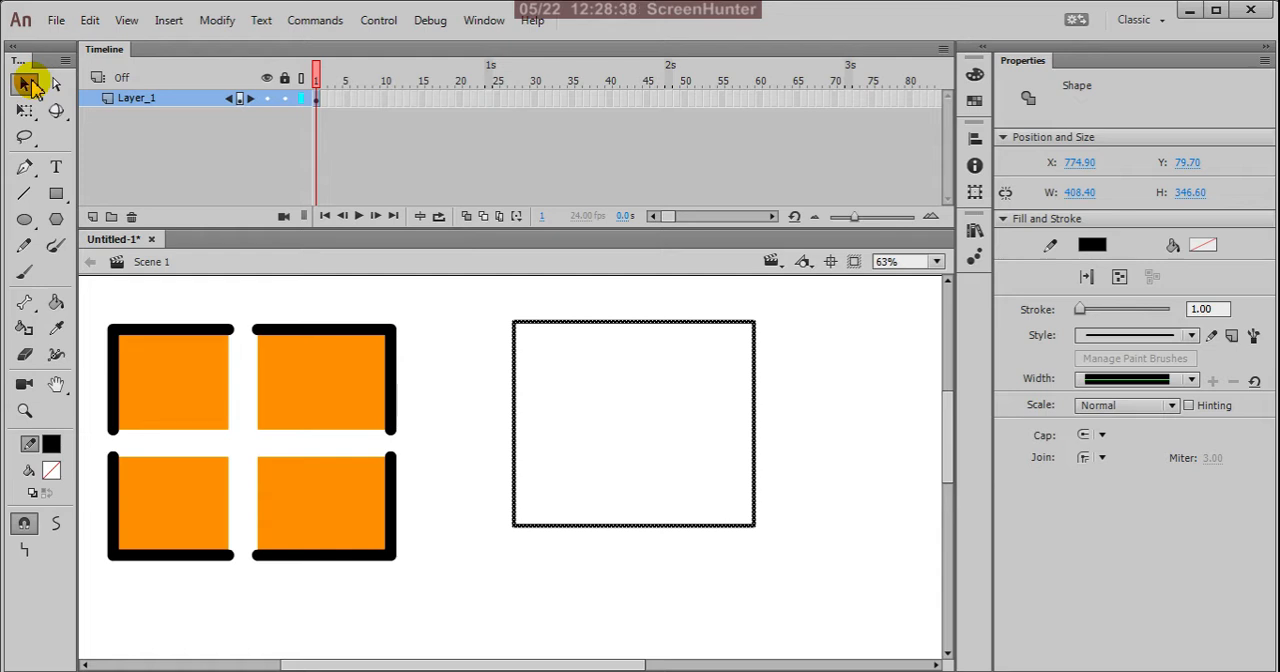
left_click(800, 350)
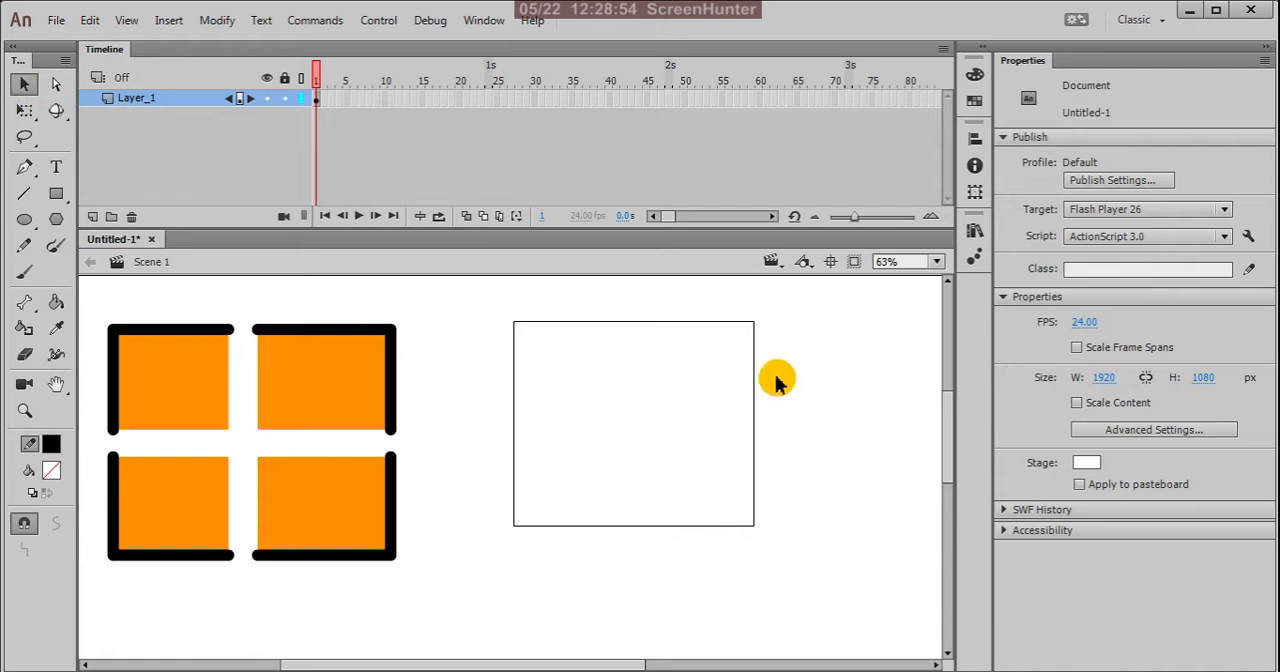
Step: Pull the outline's upper-right, lower-left and upper-left corners inward one at a time, undoing each change
scroll(766, 364, "up", 2)
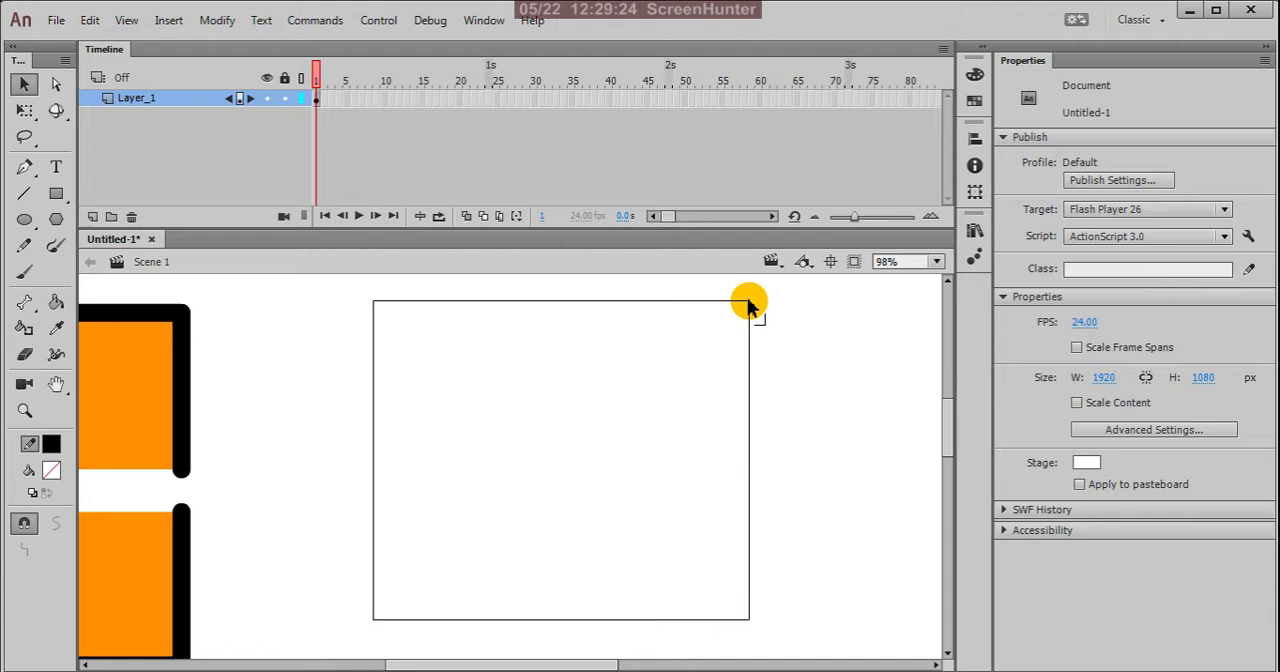
left_click_drag(748, 303, 473, 551)
key("ctrl+z")
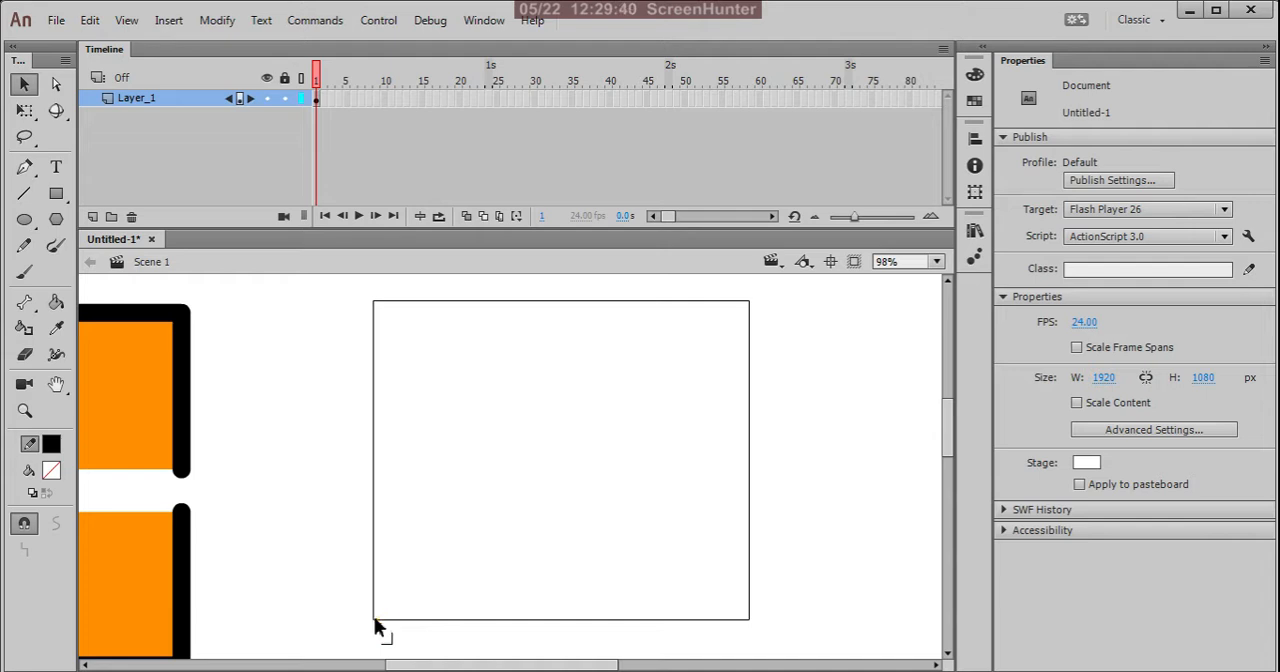
left_click_drag(375, 623, 446, 547)
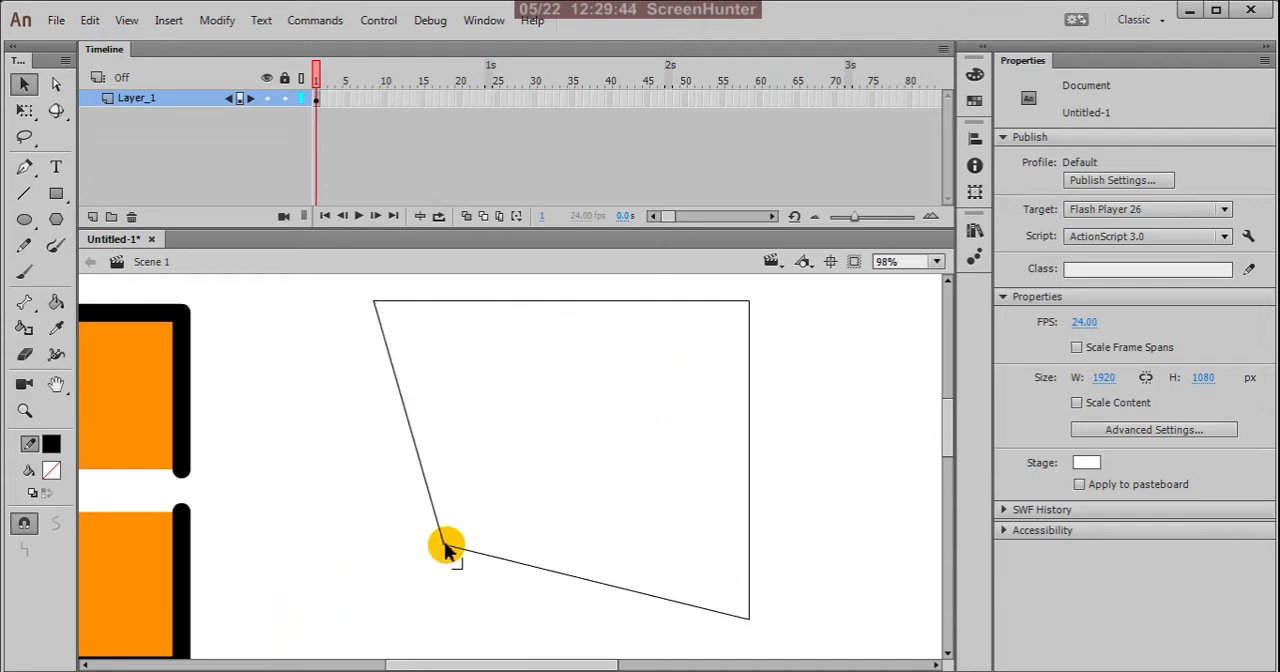
key("ctrl+z")
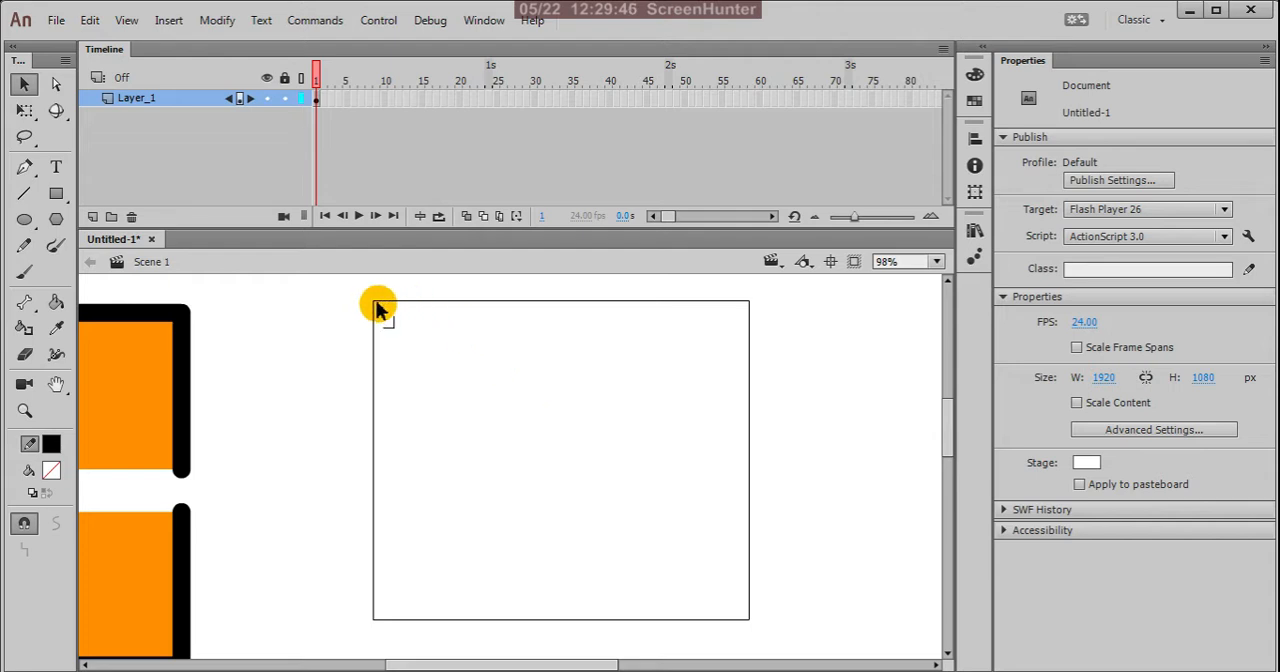
left_click_drag(373, 302, 510, 424)
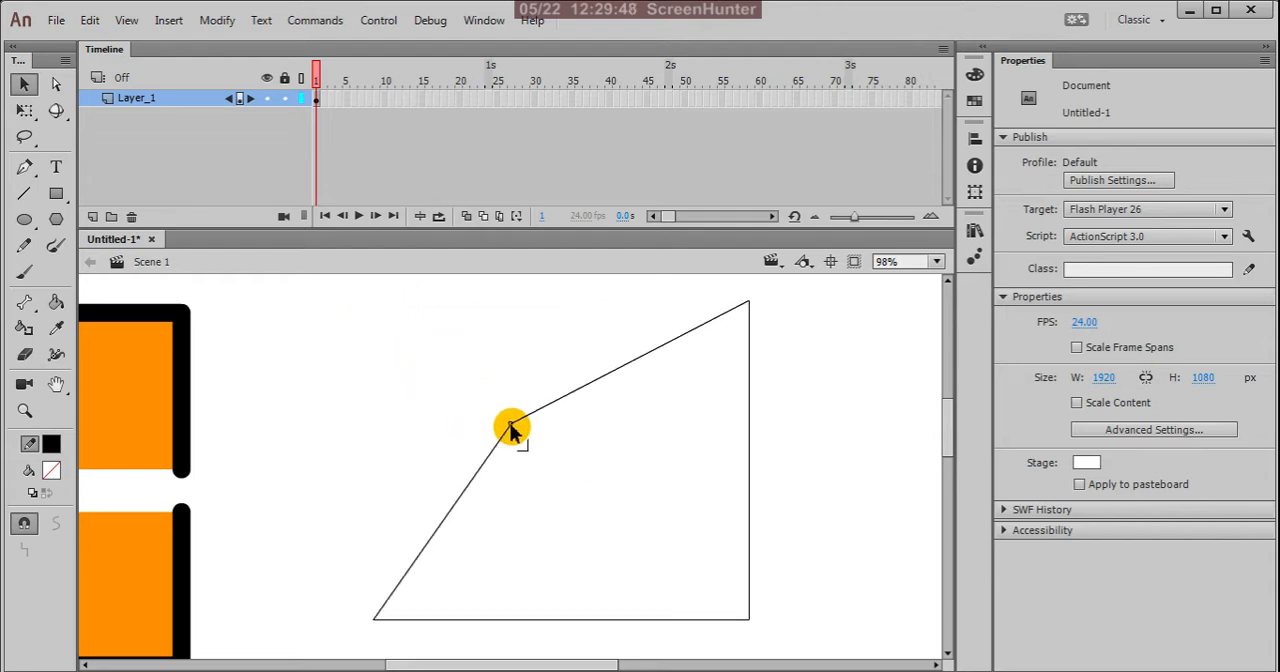
key("ctrl+z")
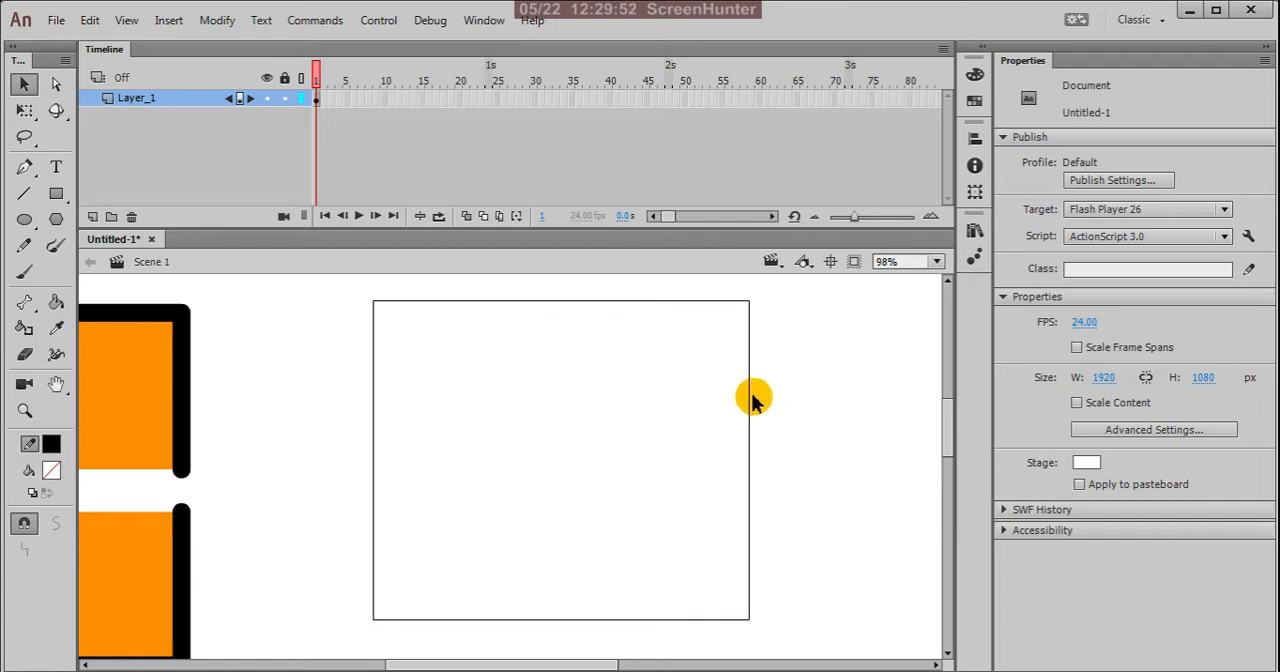
Step: Bend the outline's right side outward, top inward, left outward and bottom inward as curves, undoing each bend
left_click_drag(751, 402, 837, 317)
key("ctrl+z")
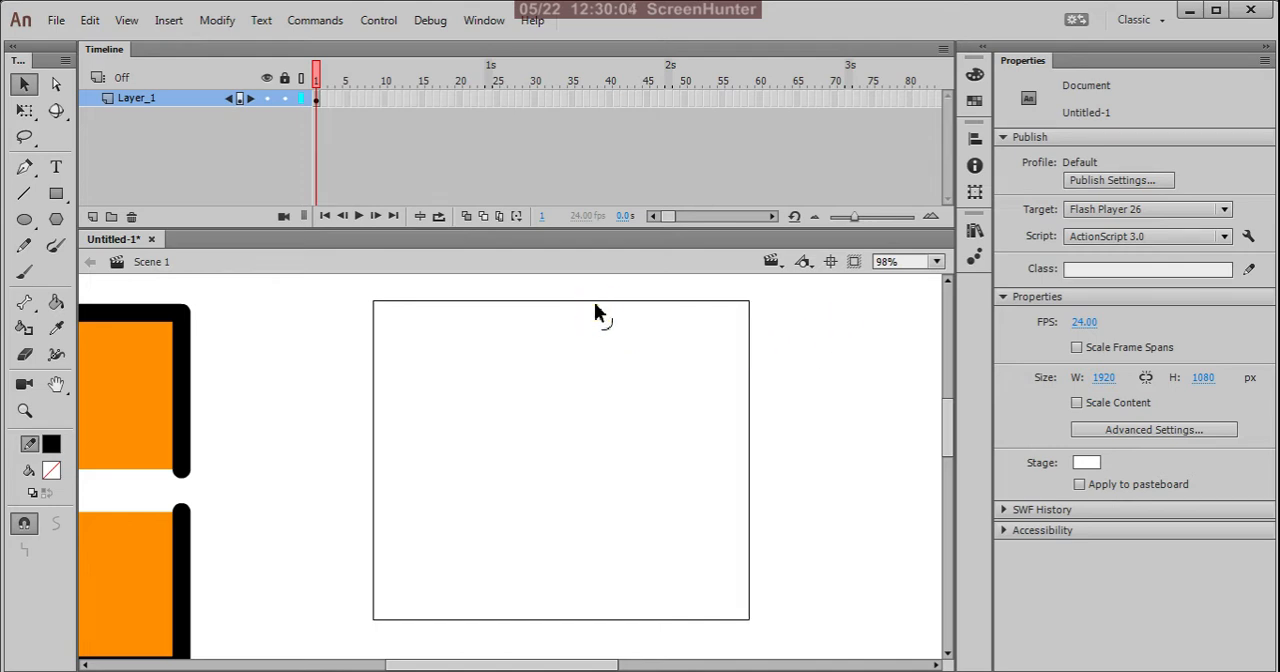
left_click_drag(595, 306, 624, 378)
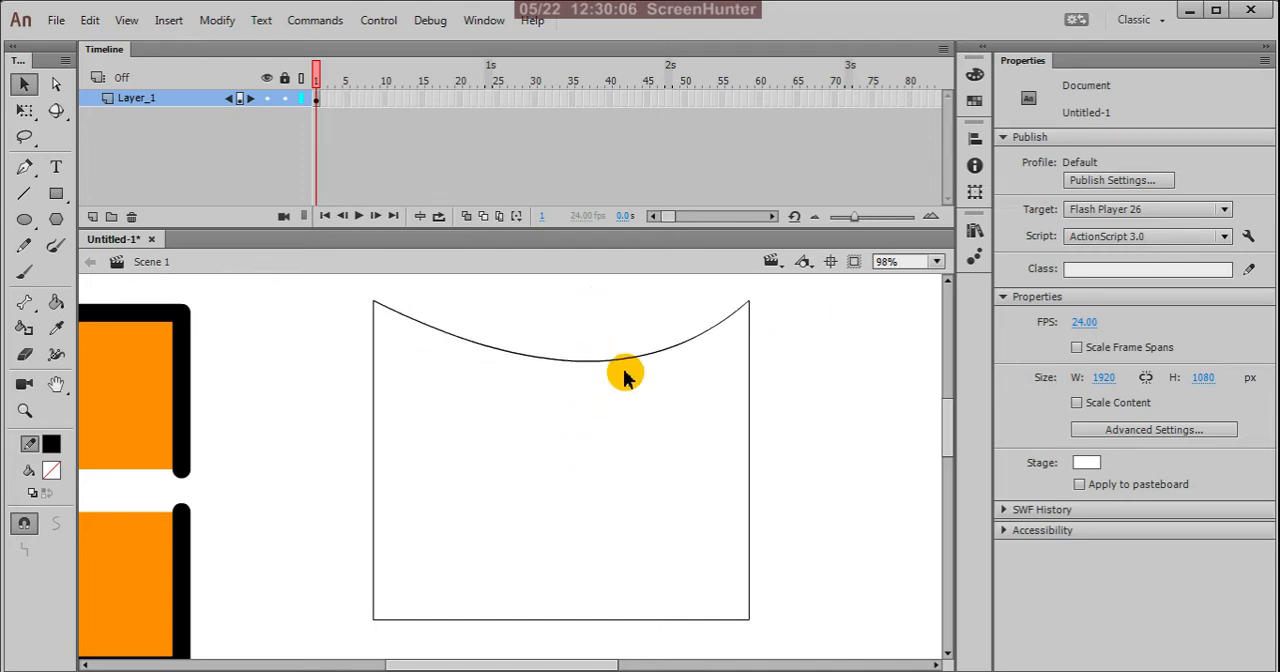
key("ctrl+z")
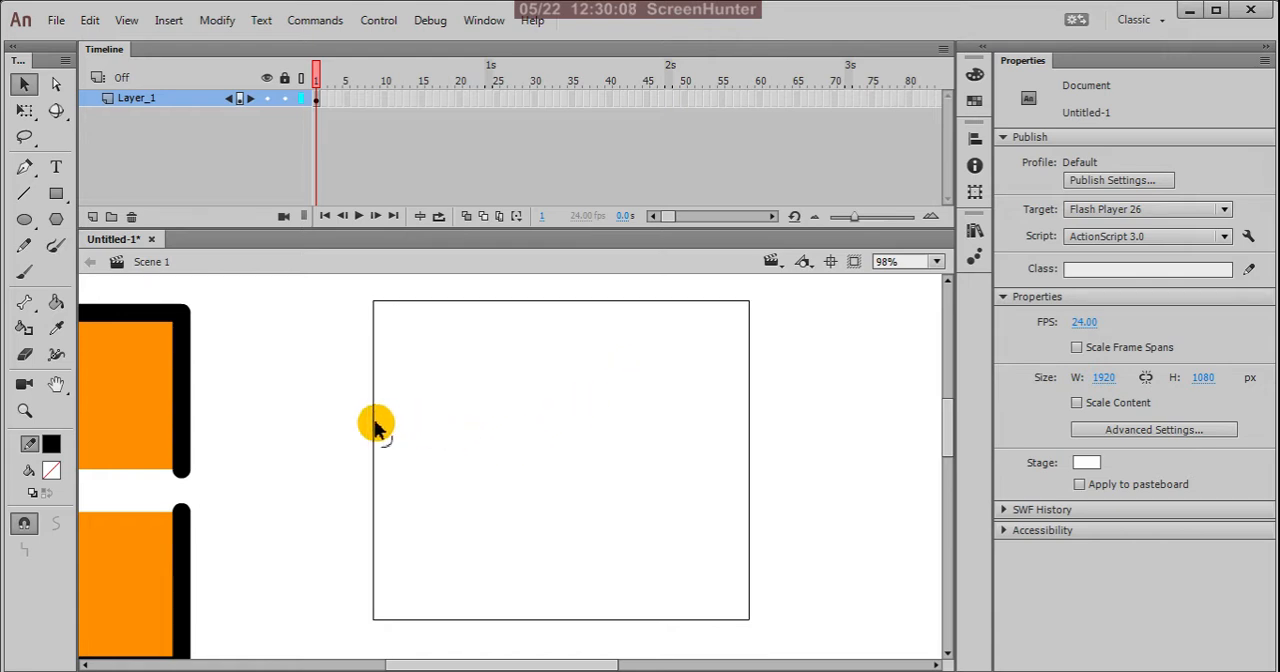
left_click_drag(371, 426, 278, 366)
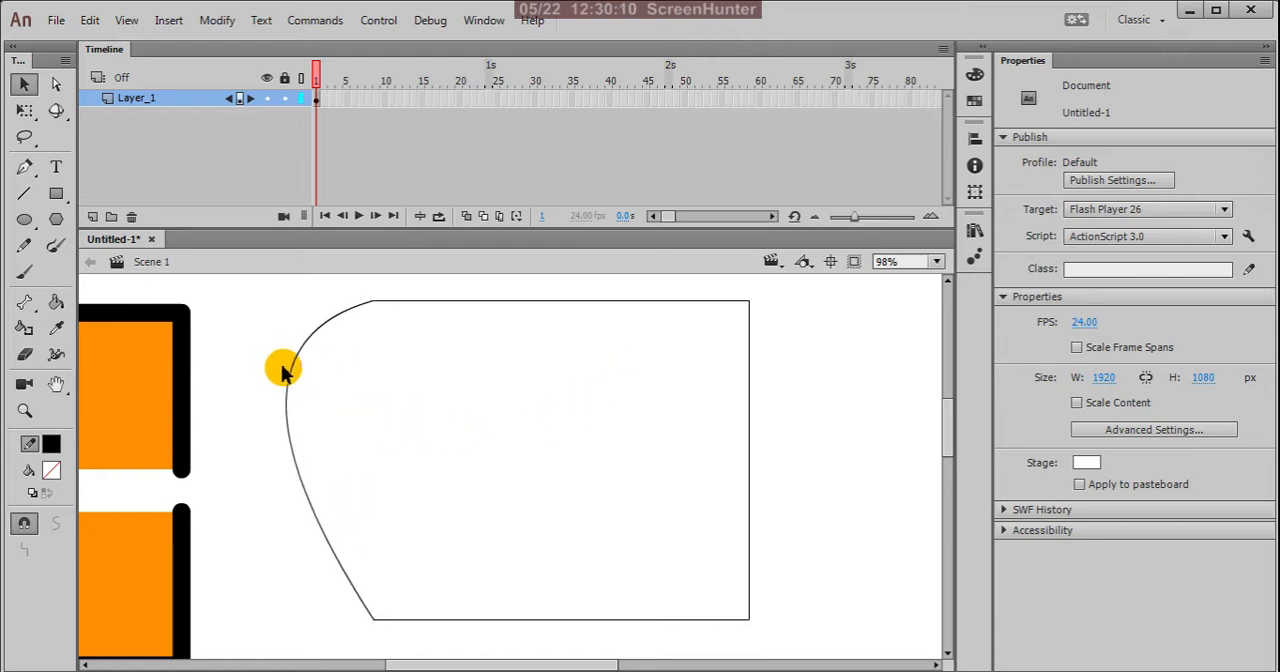
key("ctrl+z")
left_click_drag(587, 619, 588, 532)
key("ctrl+z")
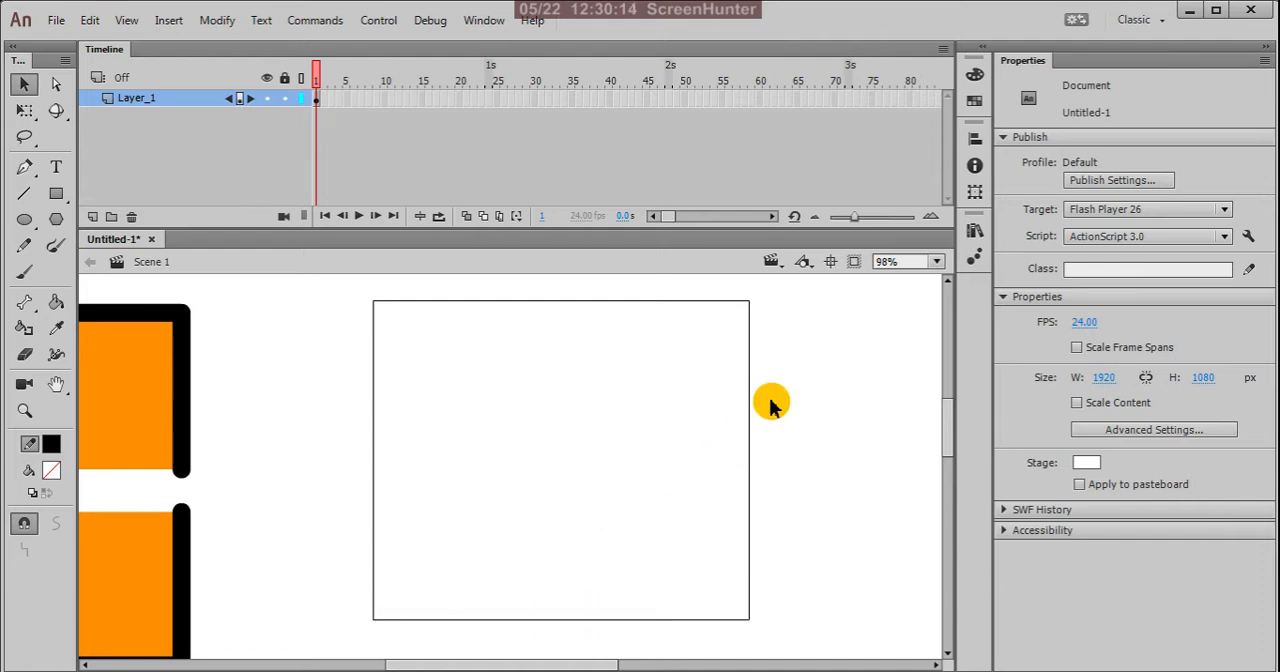
Step: Select a segment about 133 px long in the middle of the outline's right side, delete it, and undo the deletion
mouse_move(785, 356)
left_mouse_down()
mouse_move(763, 430)
mouse_move(707, 481)
left_mouse_up()
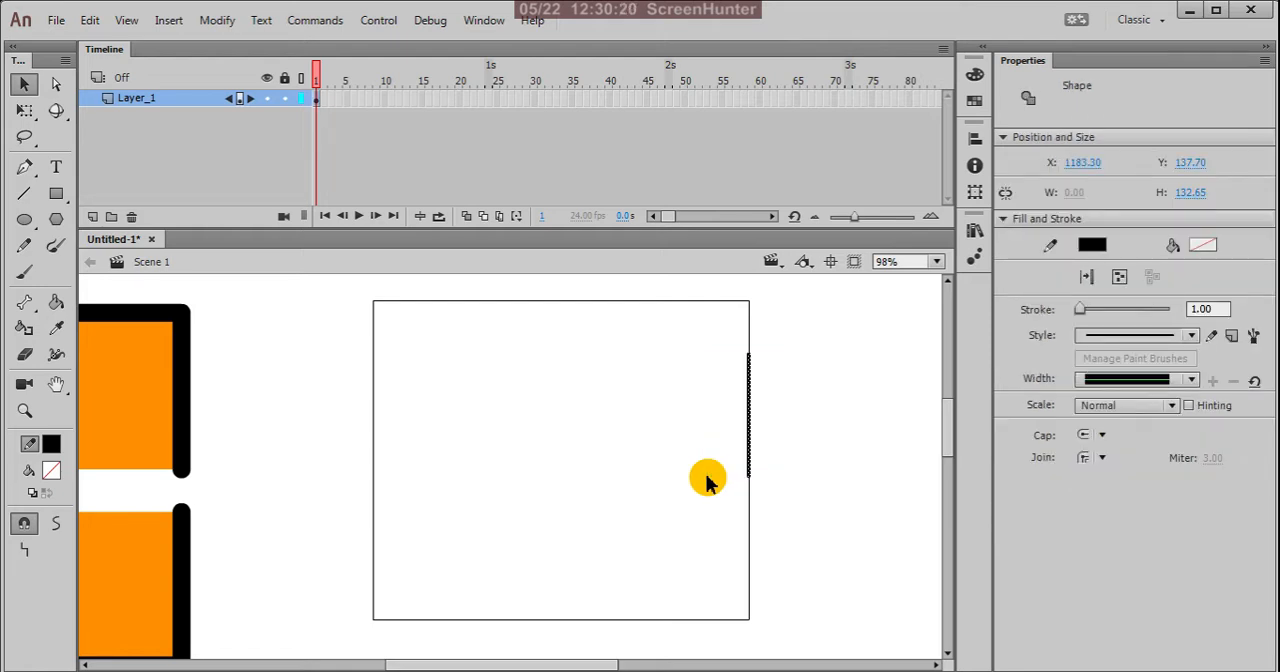
key("Delete")
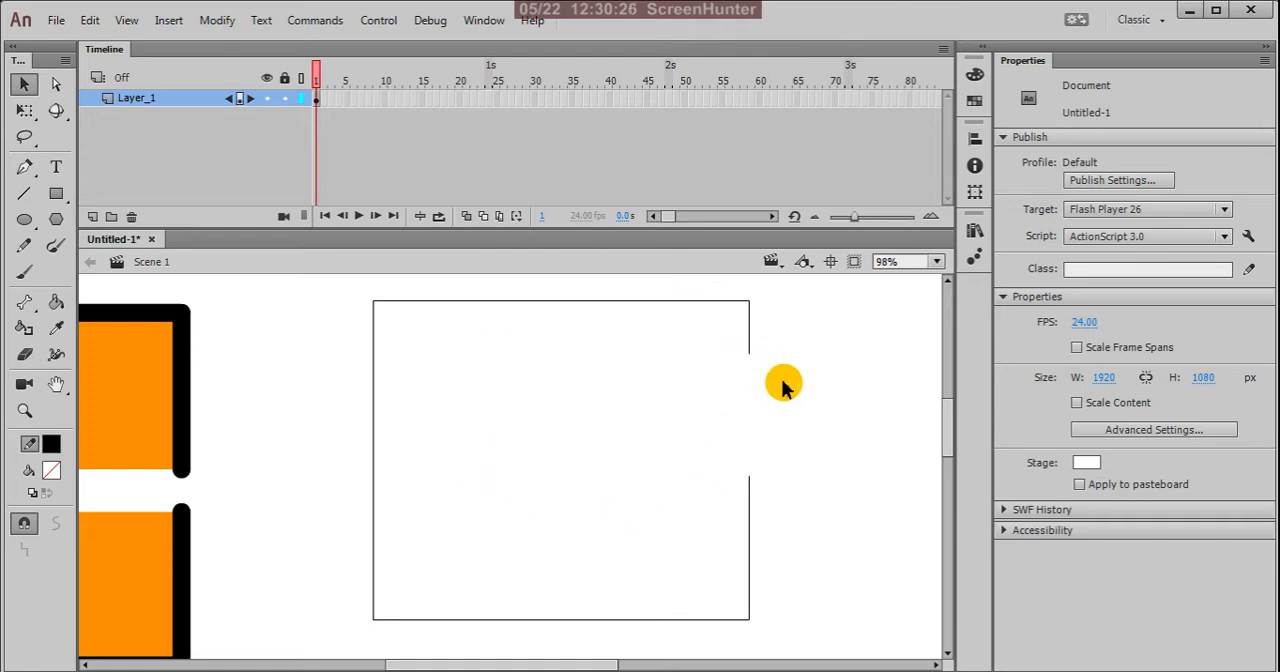
key("ctrl+z")
key("ctrl+y")
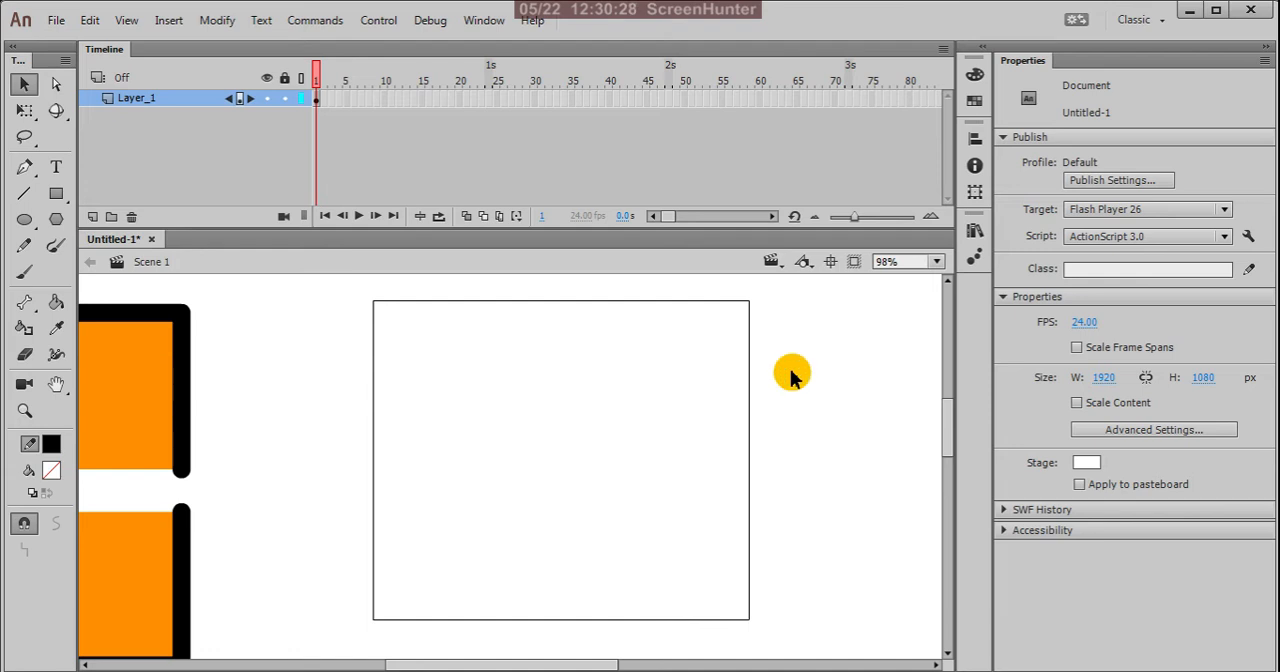
Step: Select the outline's whole right side, move it about 62 px to the right, undo the move and deselect it
left_click(750, 401)
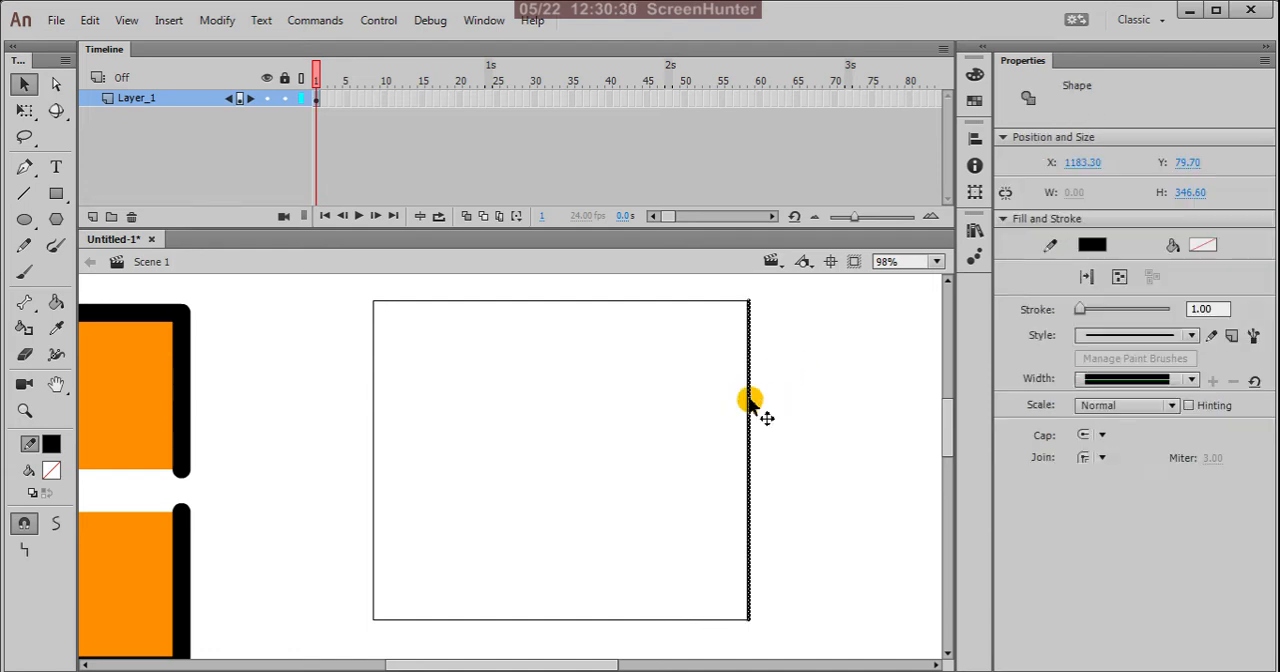
left_click_drag(750, 401, 807, 402)
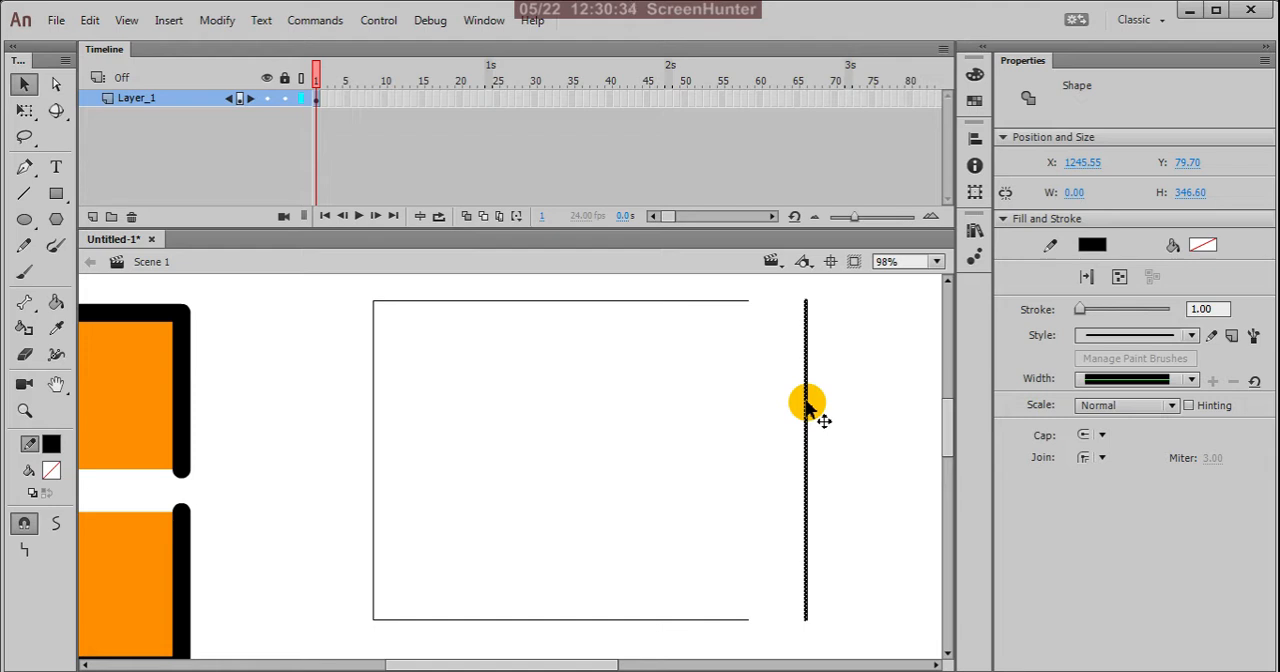
key("ctrl+z")
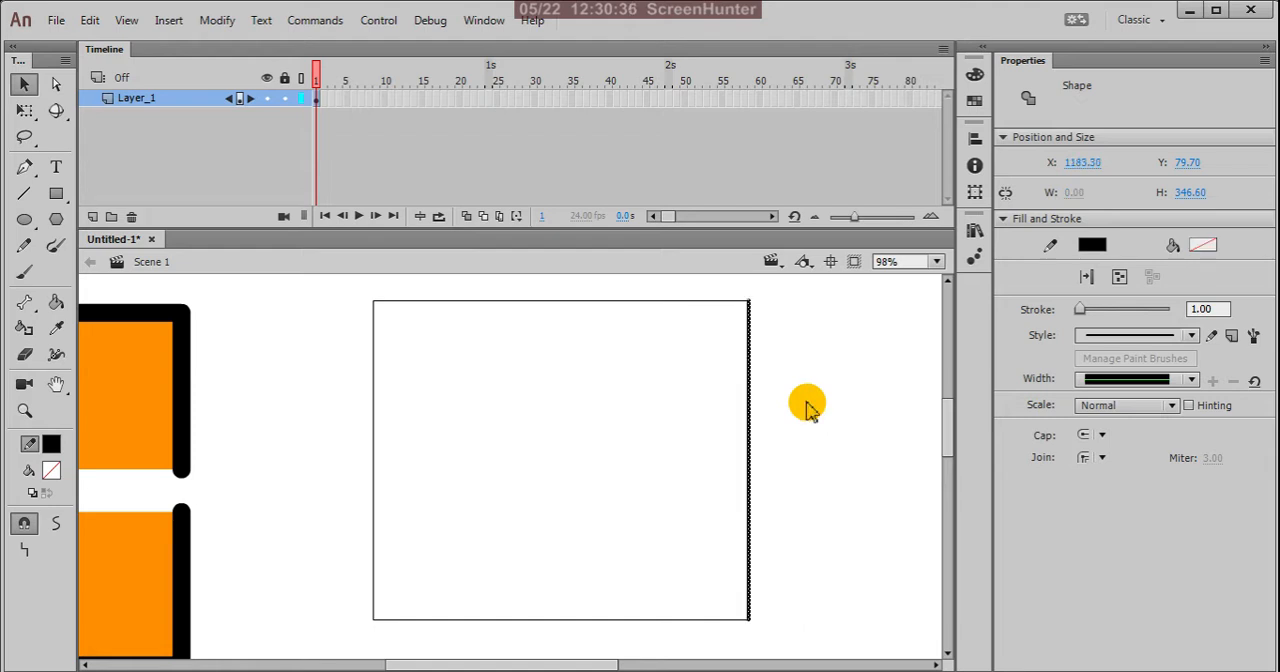
left_click(806, 395)
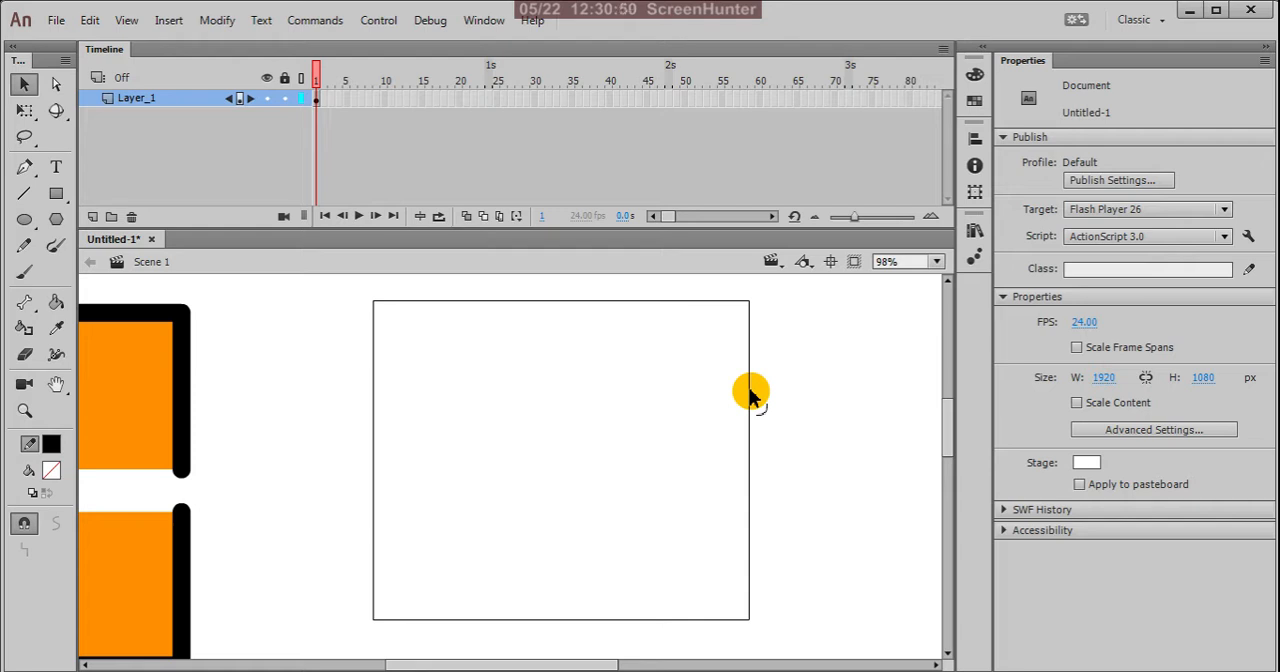
Step: Bend the outline's unselected right side outward twice, undoing each bend
left_click_drag(751, 397, 853, 318)
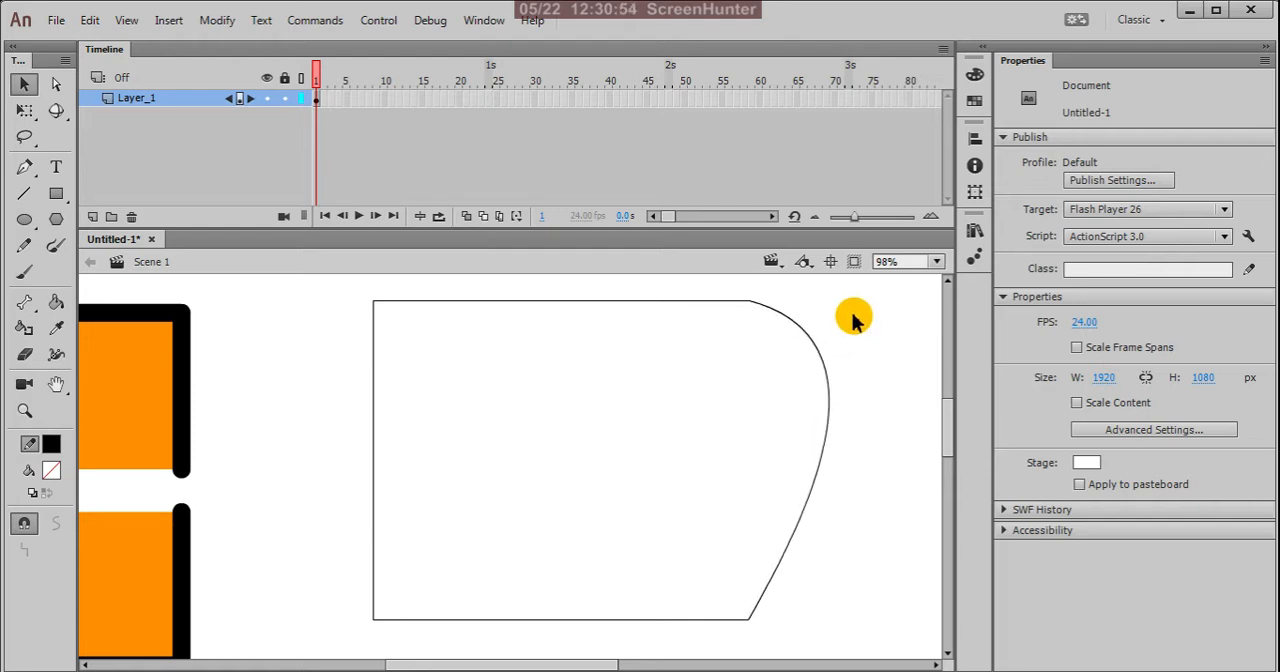
key("ctrl+z")
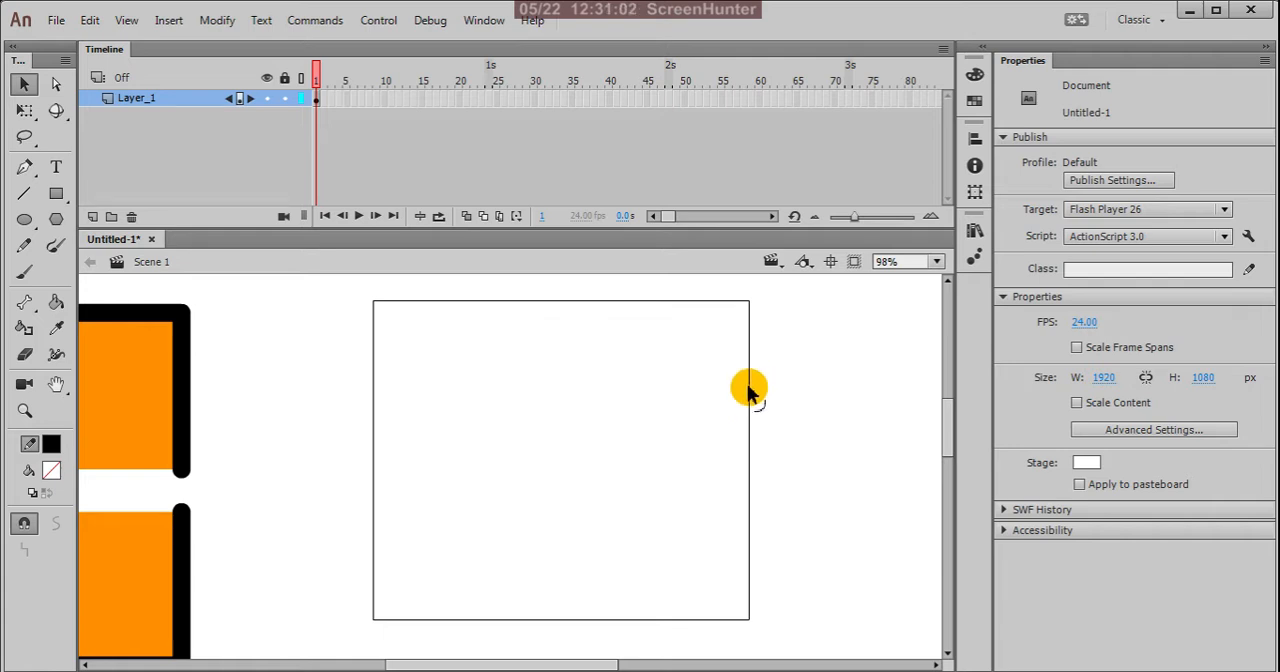
left_click_drag(751, 389, 777, 386)
key("ctrl+z")
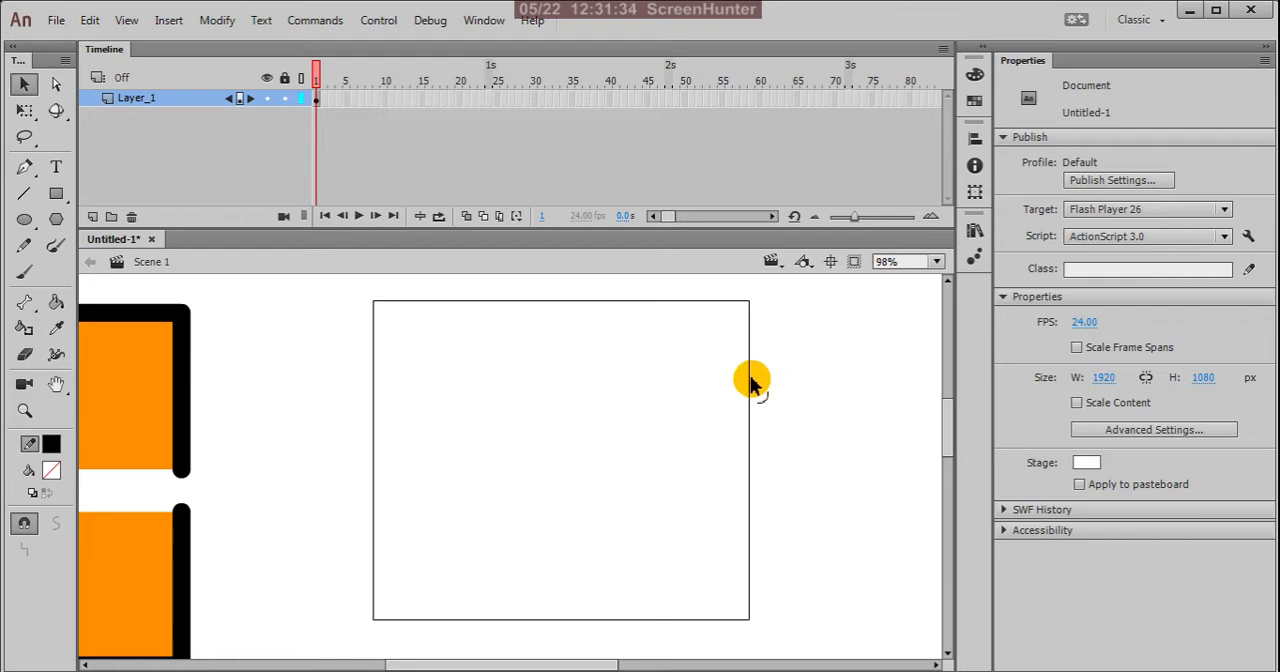
Step: Pull a new corner point outward from the upper part of the outline's right side, and undo it
left_click_drag(751, 383, 812, 392)
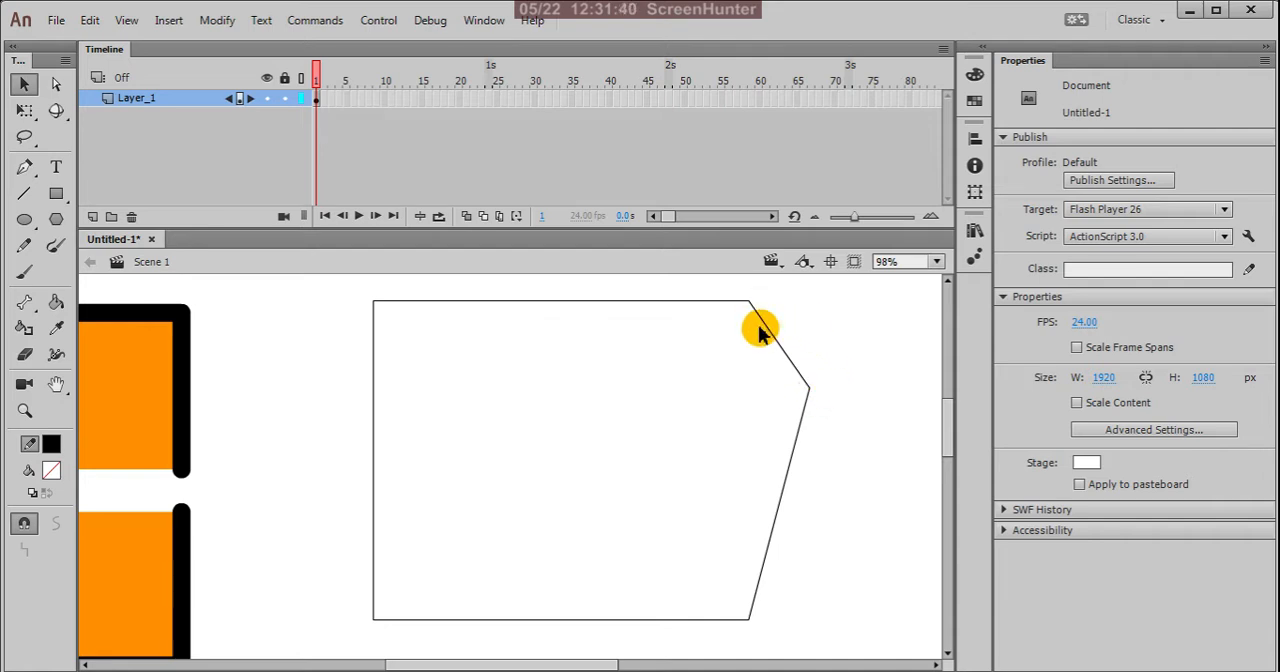
key("ctrl+z")
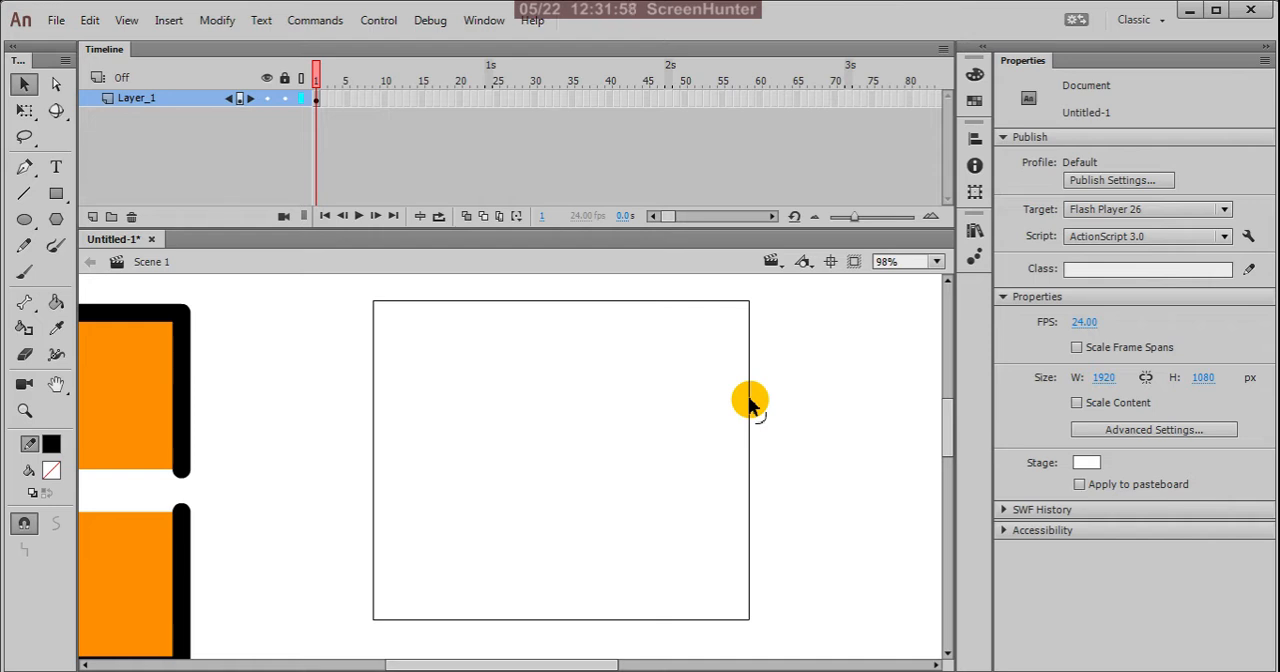
Step: Reshape the outline's right side with added corners and bends into a curved forehead, a protruding nose and an indentation below it
left_click_drag(751, 405, 798, 413)
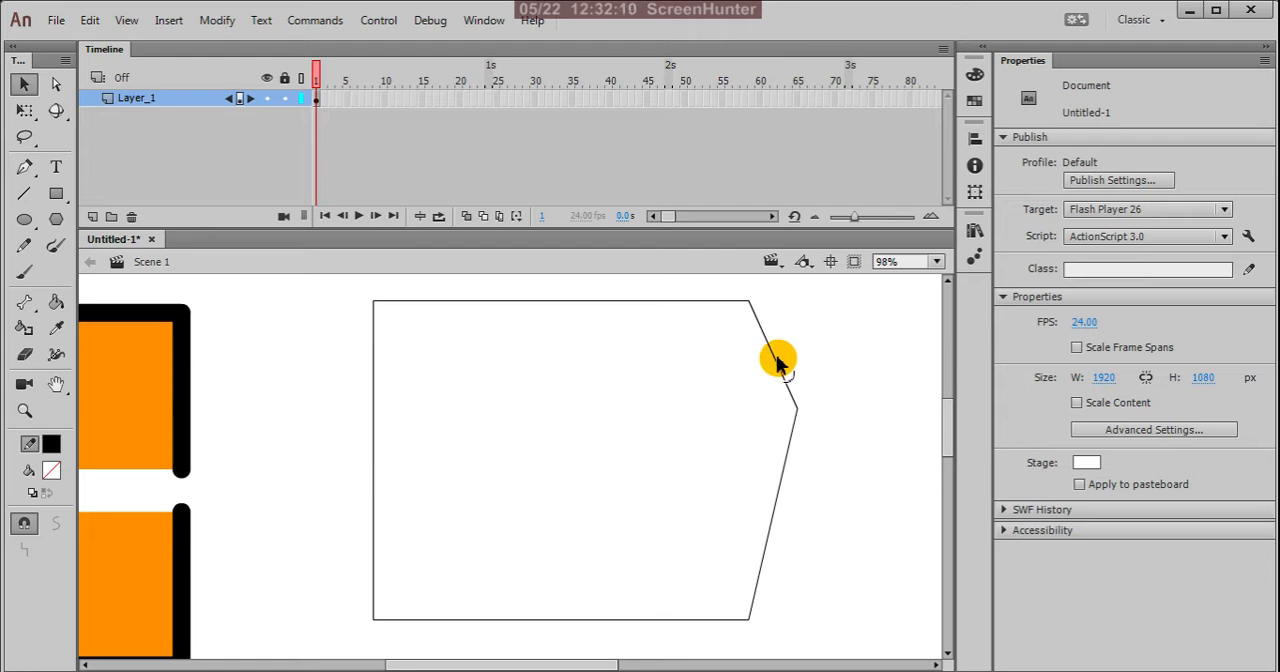
mouse_move(797, 409)
left_mouse_down()
mouse_move(797, 451)
mouse_move(799, 411)
left_mouse_up()
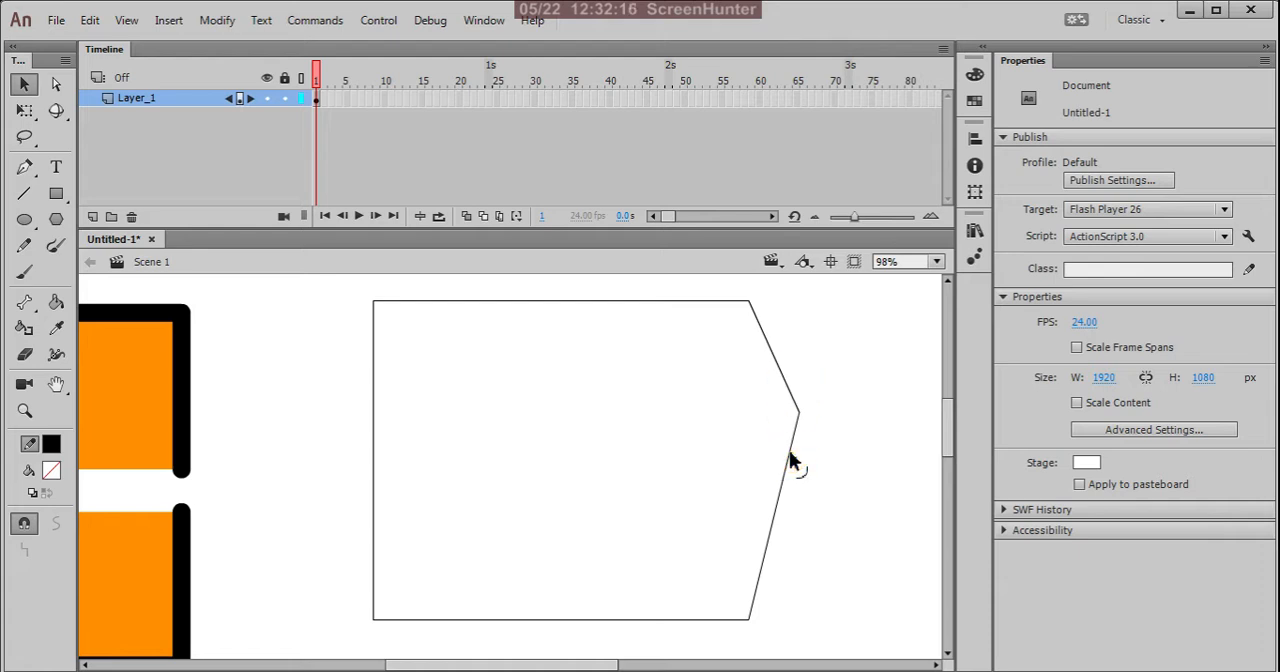
left_click_drag(789, 457, 957, 343)
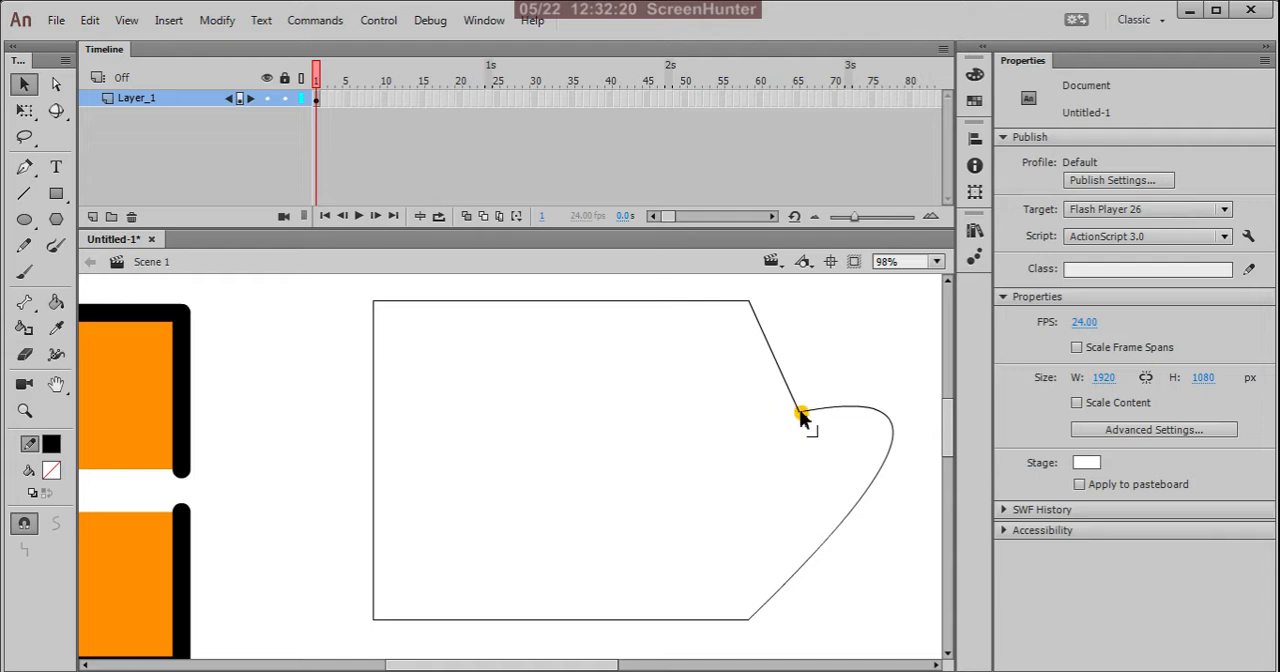
left_click_drag(799, 412, 750, 413)
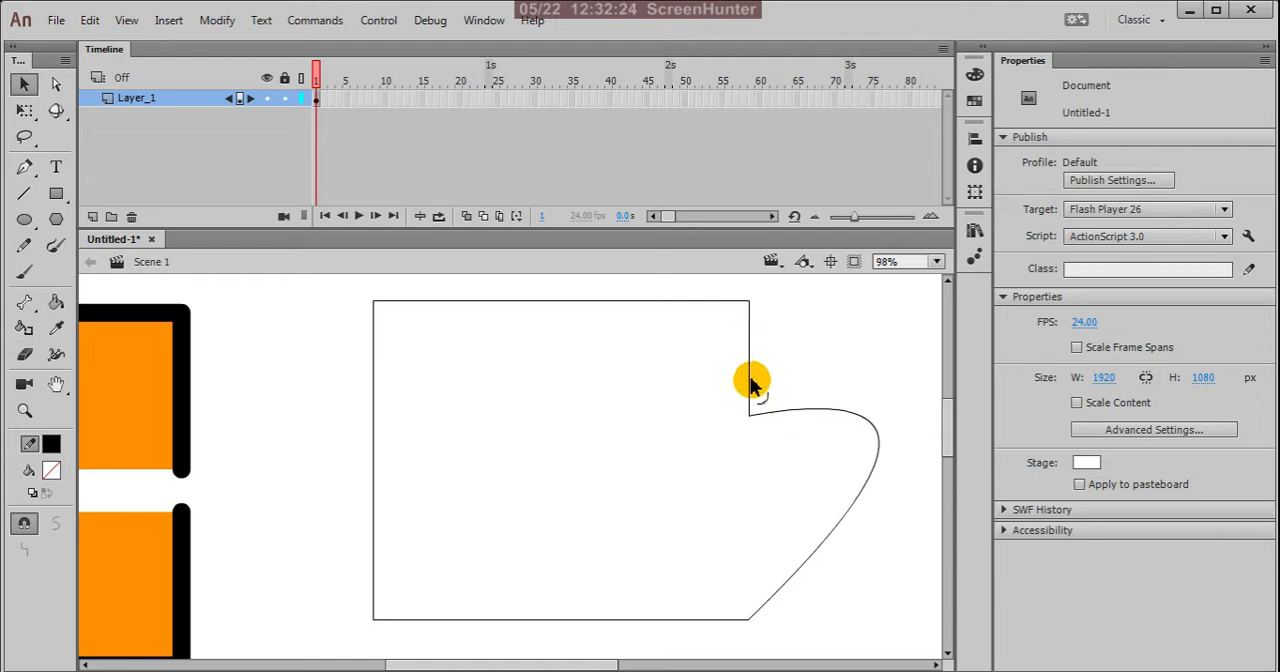
left_click_drag(752, 370, 762, 370)
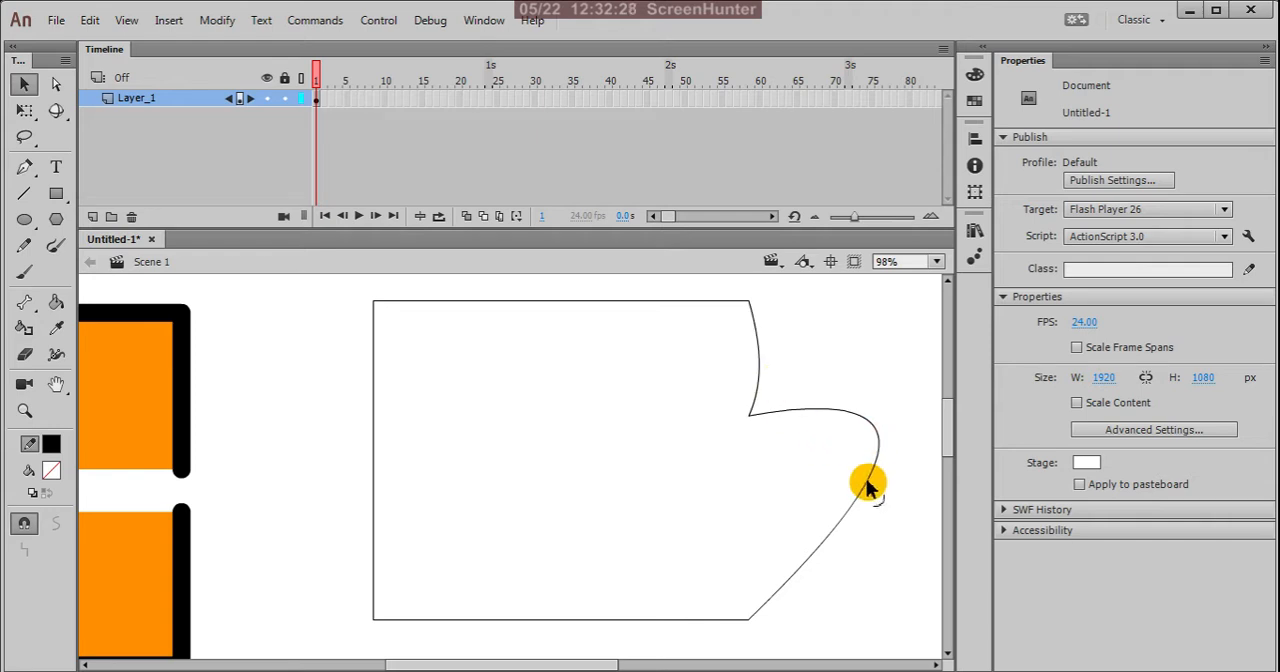
left_click_drag(868, 480, 748, 582)
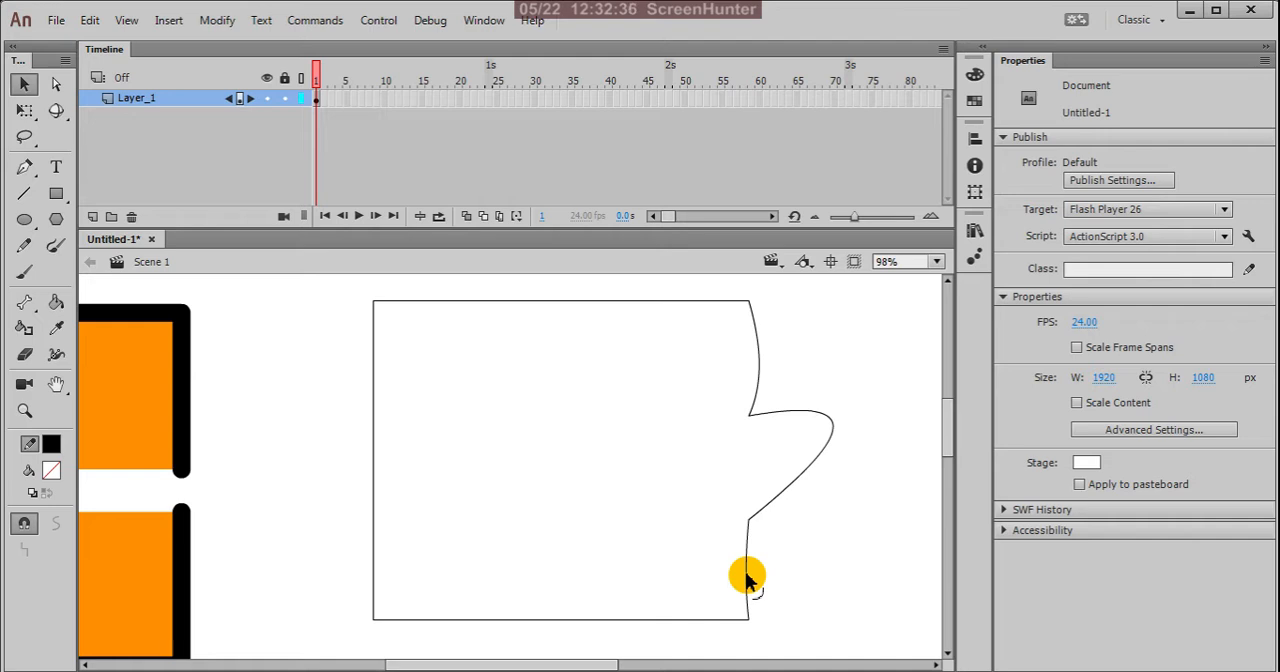
Step: Bend the outline's straight top side upward into a dome for the top of the head
scroll(789, 457, "down", 2)
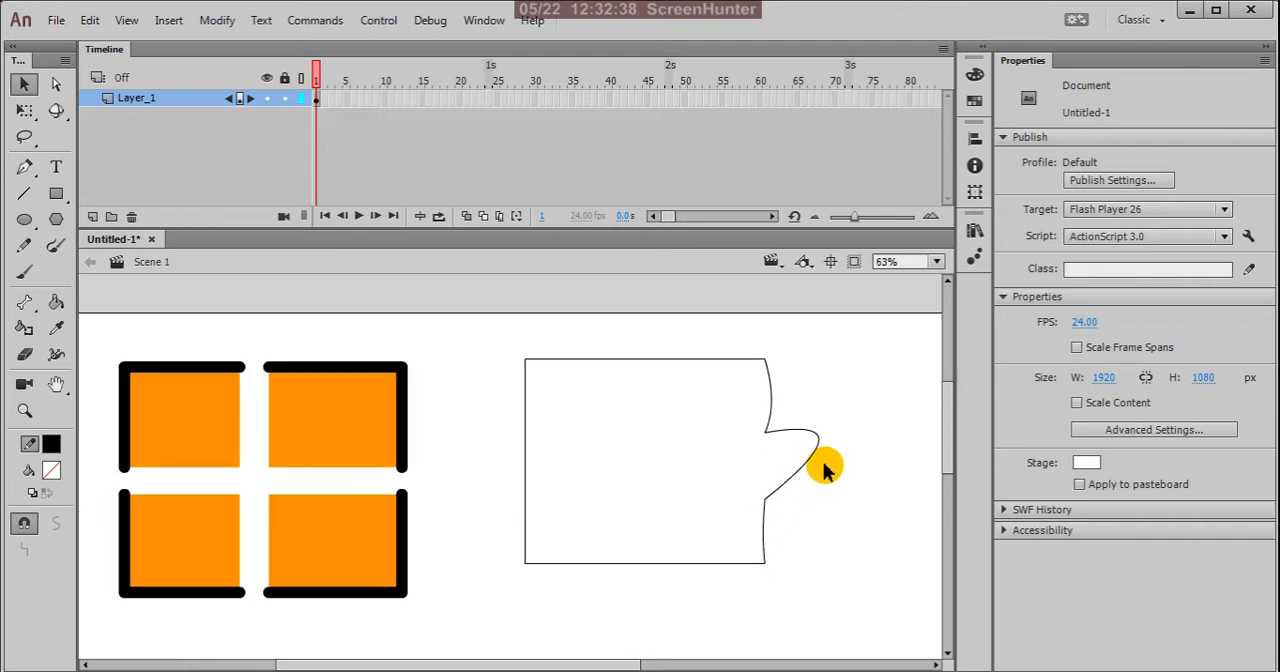
scroll(754, 377, "up", 1)
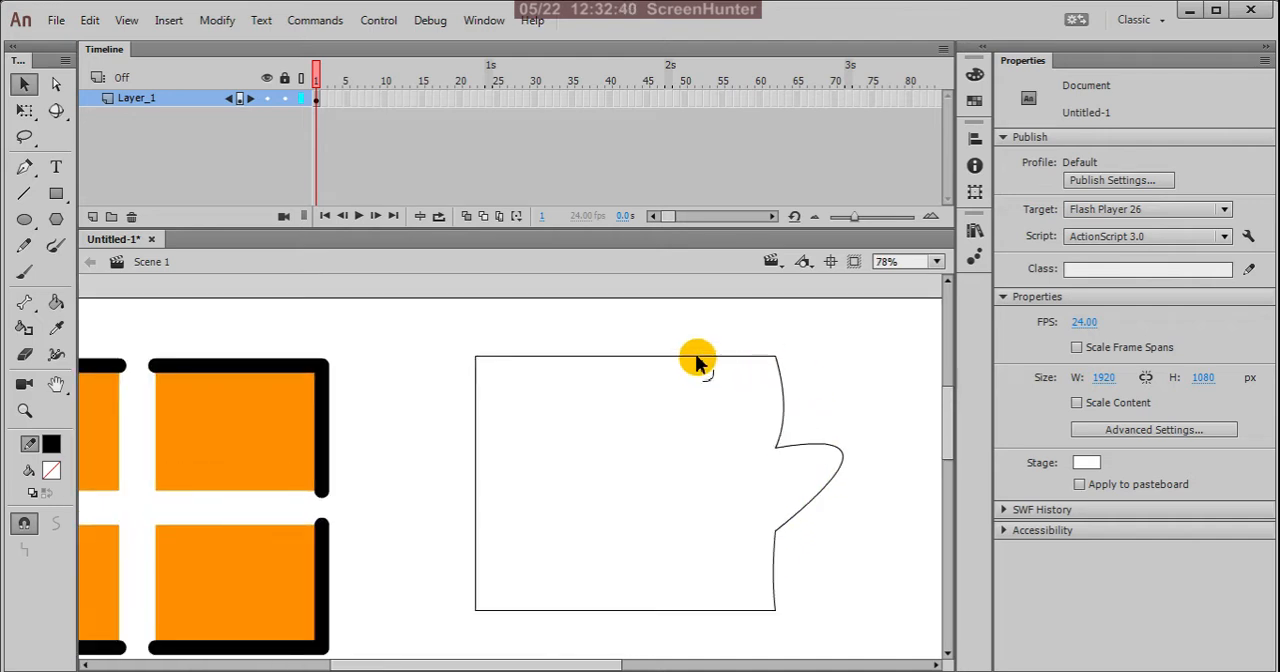
left_click_drag(700, 363, 735, 300)
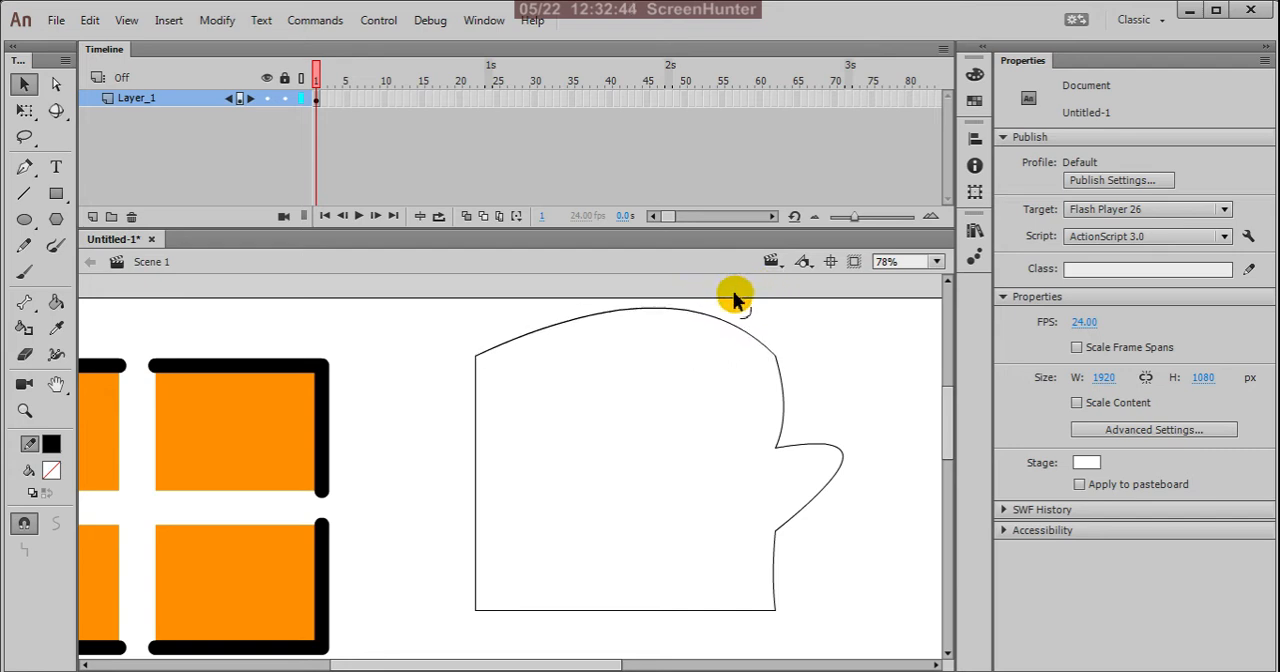
Step: Move the outline's lower-right corner well down and slightly outward, and its lower-left corner slightly down, to lengthen the face
key("ctrl+minus")
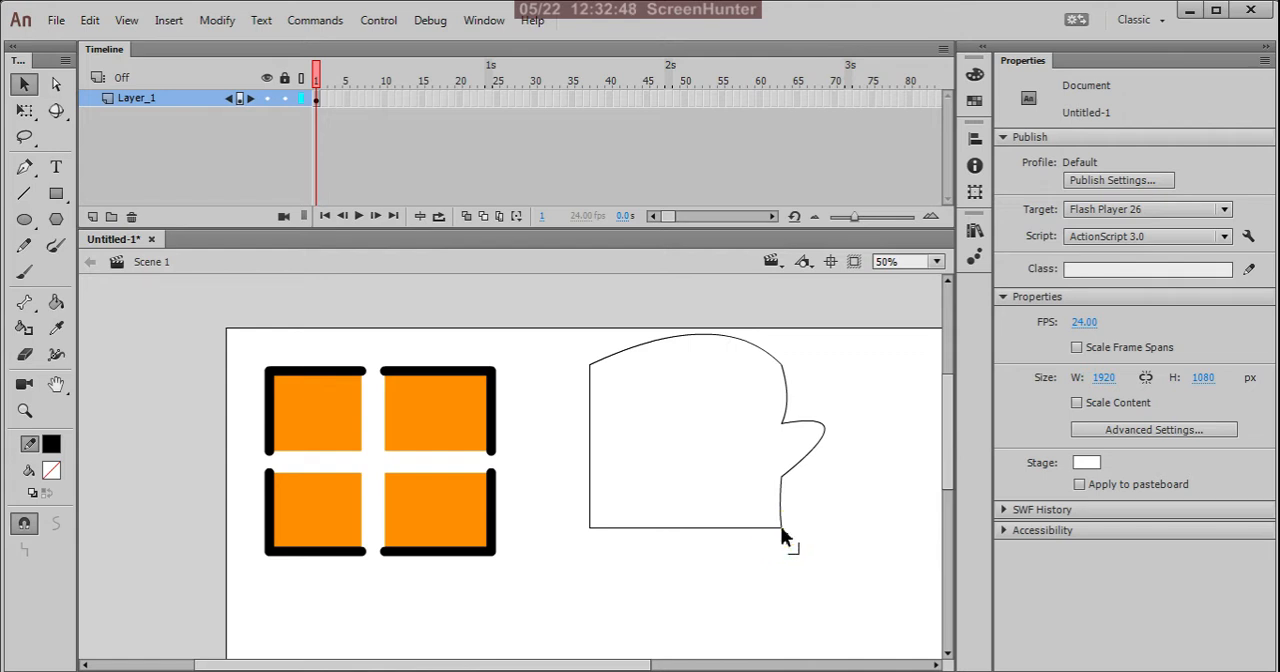
left_click_drag(780, 529, 773, 603)
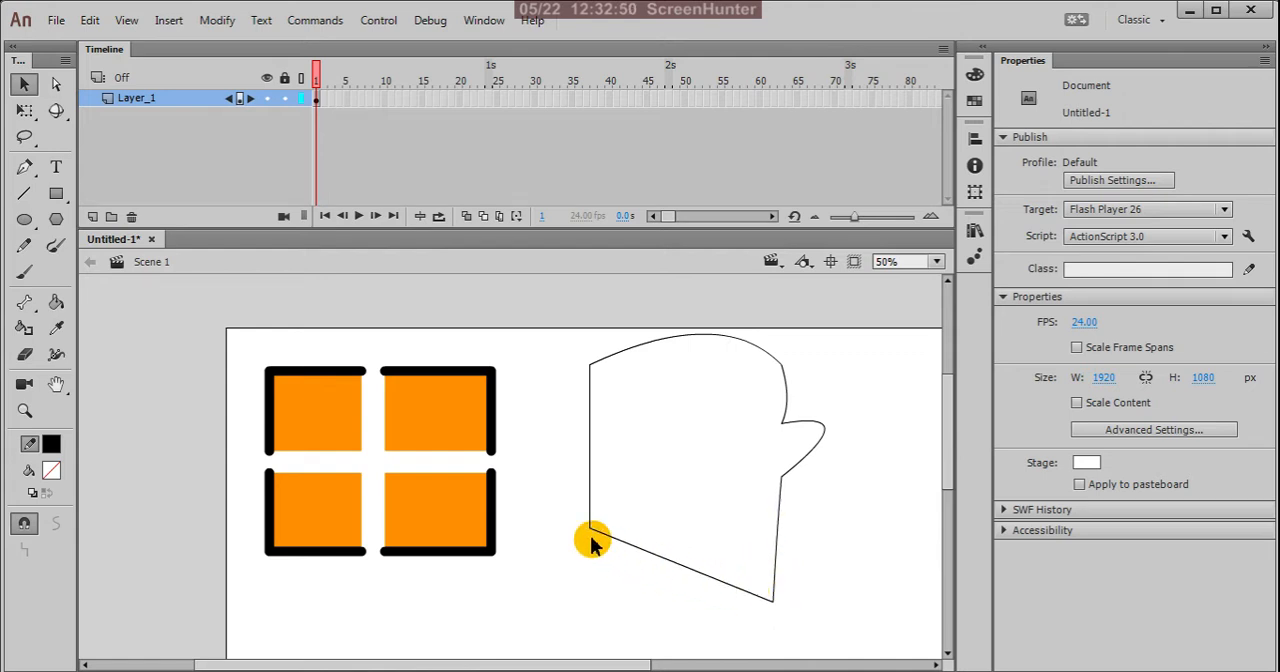
key("ctrl+minus")
scroll(577, 515, "up", 1)
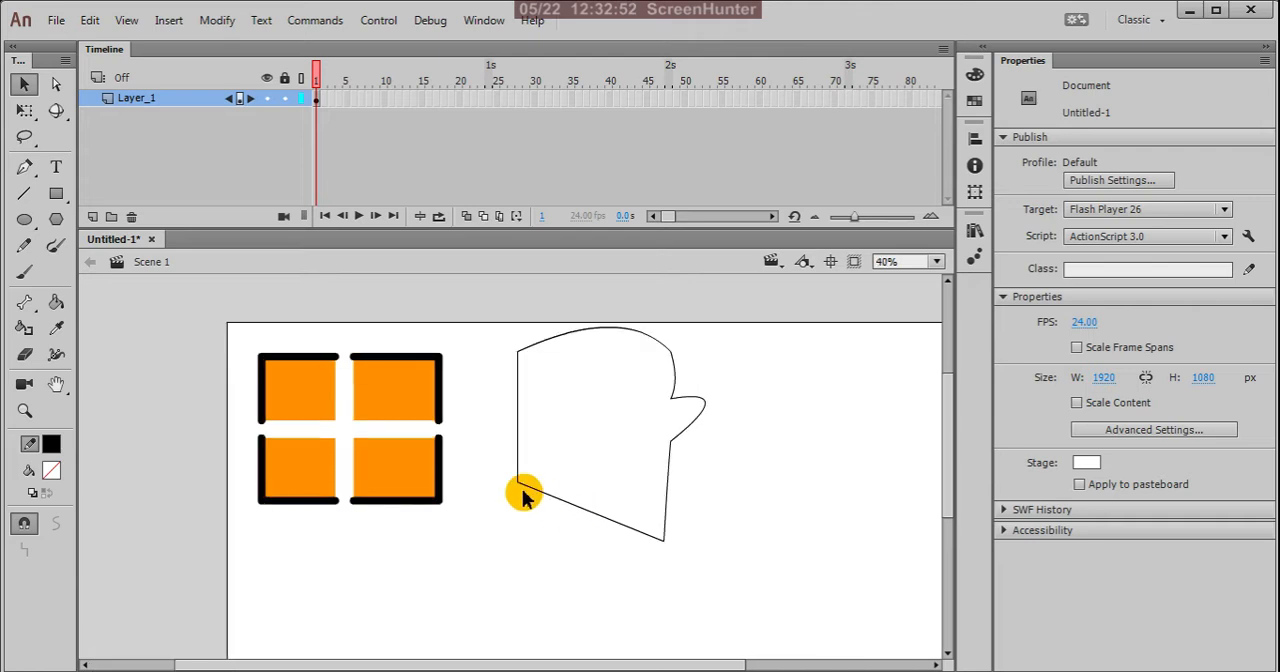
mouse_move(521, 487)
left_mouse_down()
mouse_move(523, 588)
mouse_move(520, 502)
left_mouse_up()
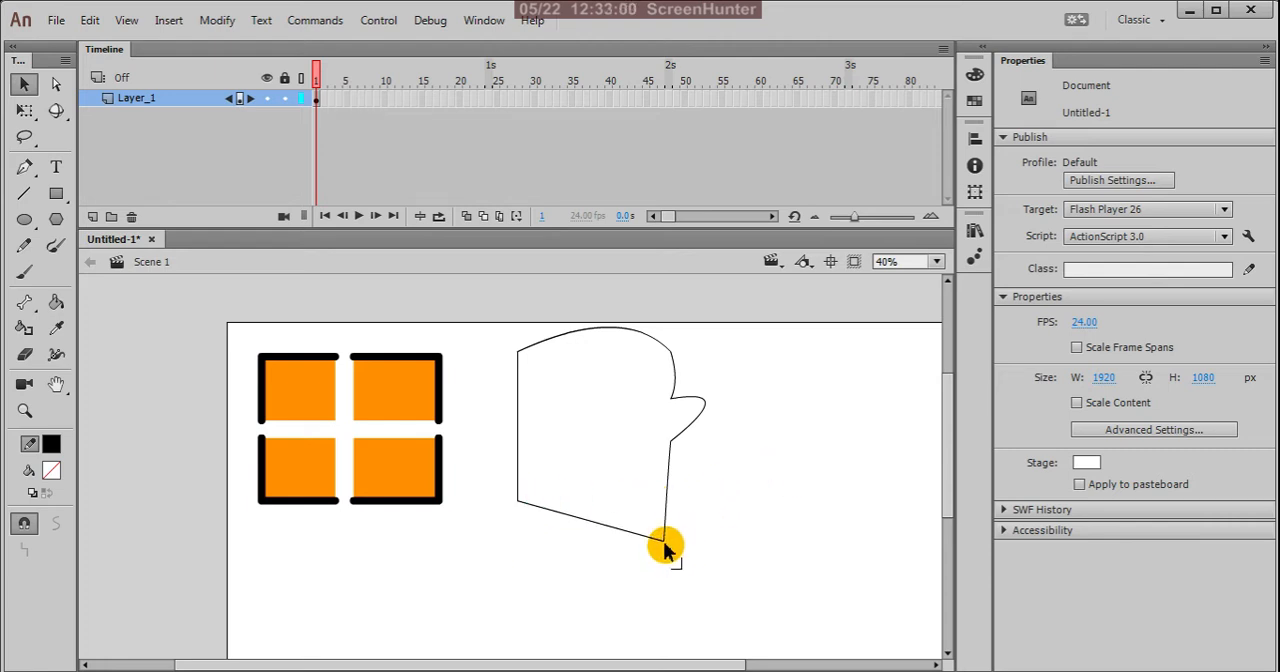
mouse_move(667, 548)
left_mouse_down()
mouse_move(660, 511)
mouse_move(678, 543)
left_mouse_up()
Step: Shape the edge below the nose into an upper and lower lip by adding inward corners and bending the segments between them
scroll(684, 429, "up", 2)
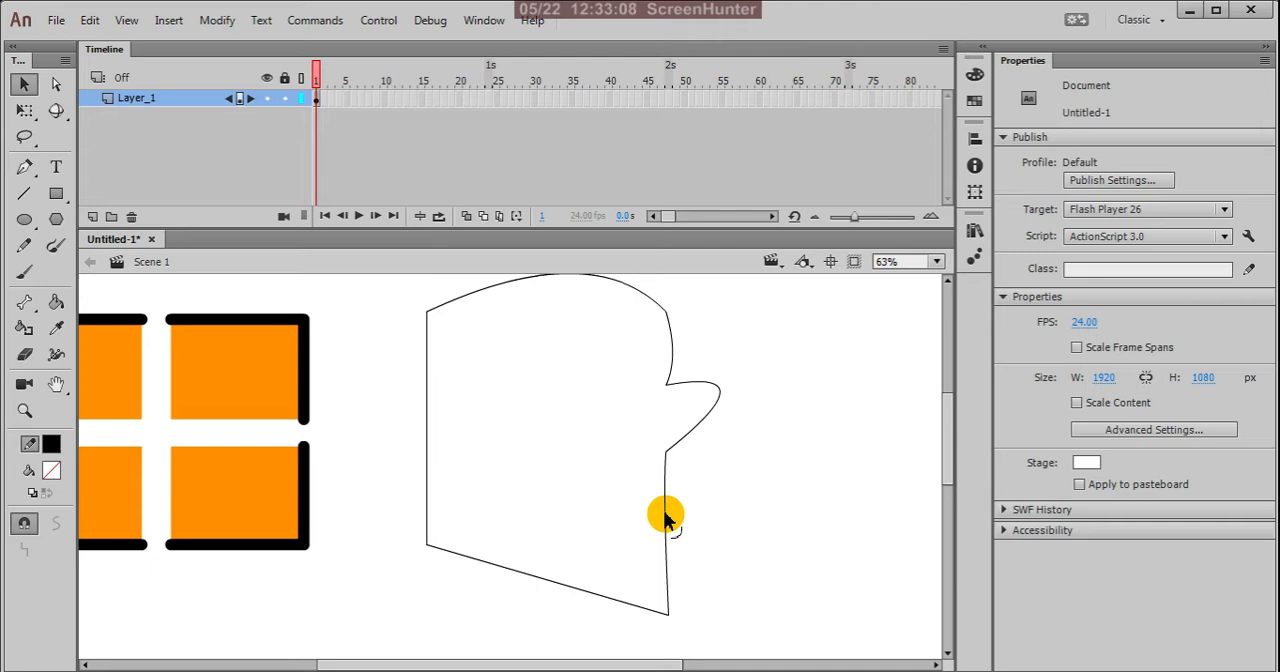
left_click_drag(665, 515, 648, 515)
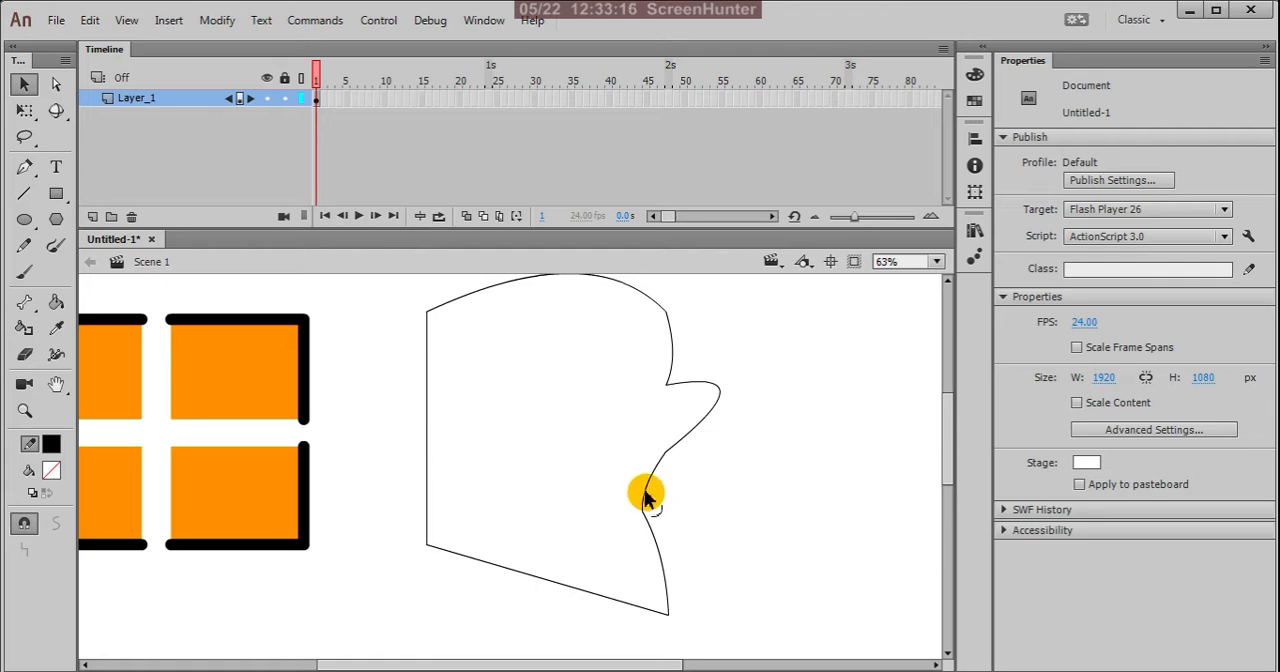
left_click_drag(643, 515, 658, 530)
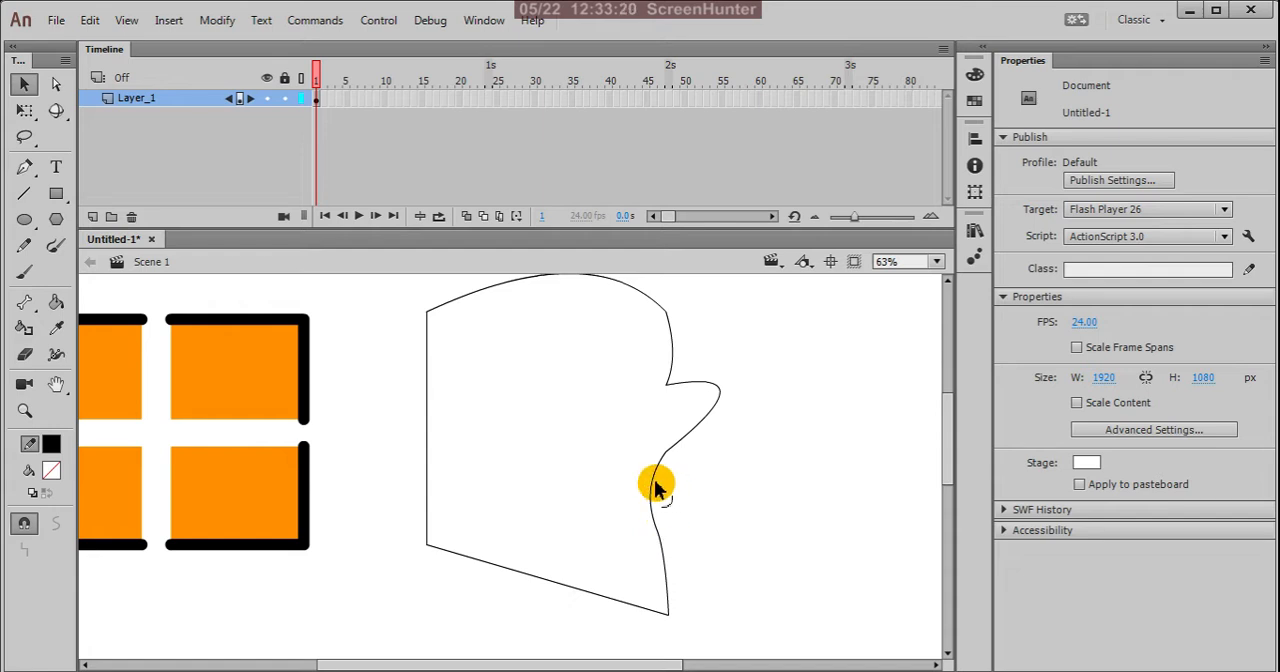
left_click_drag(655, 488, 680, 492)
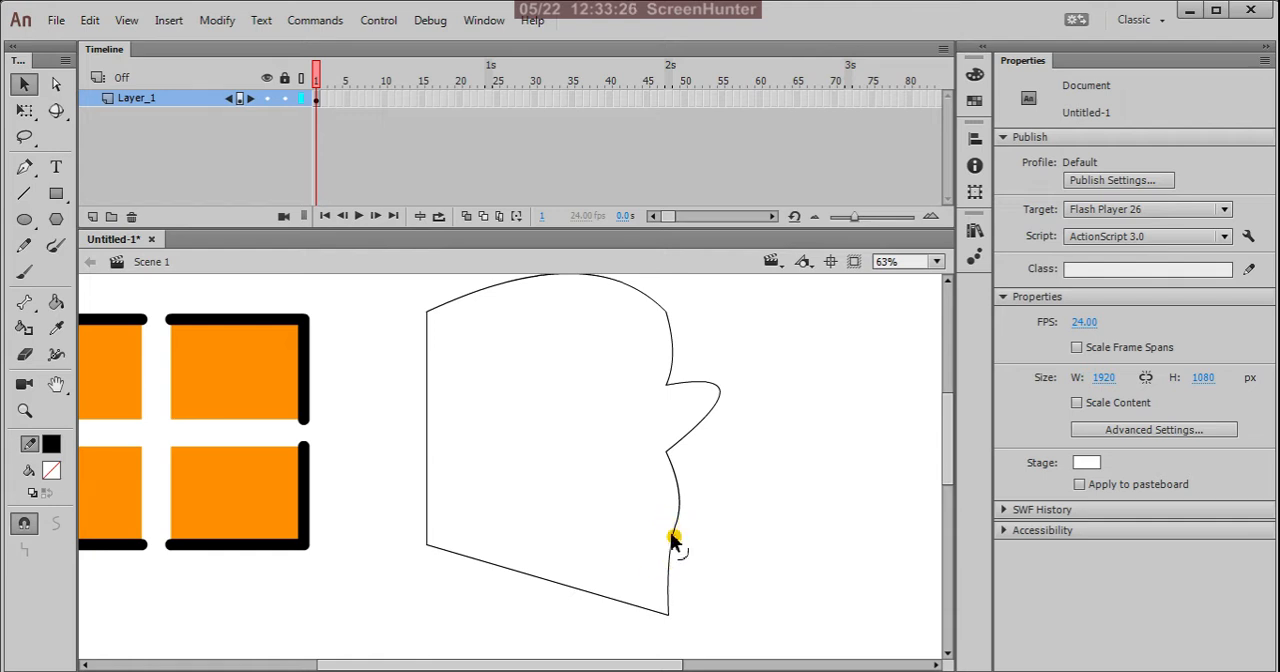
left_click_drag(674, 534, 648, 522)
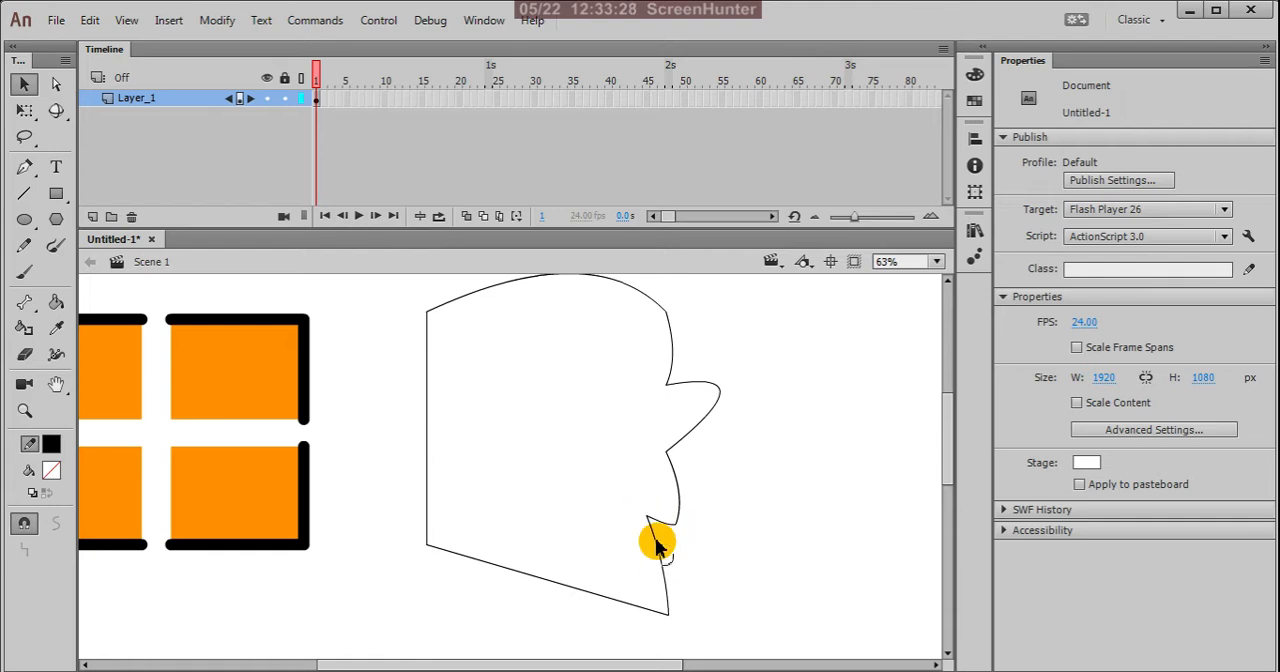
mouse_move(657, 550)
left_mouse_down()
mouse_move(646, 563)
mouse_move(651, 517)
mouse_move(634, 526)
mouse_move(646, 584)
mouse_move(629, 526)
mouse_move(645, 531)
left_mouse_up()
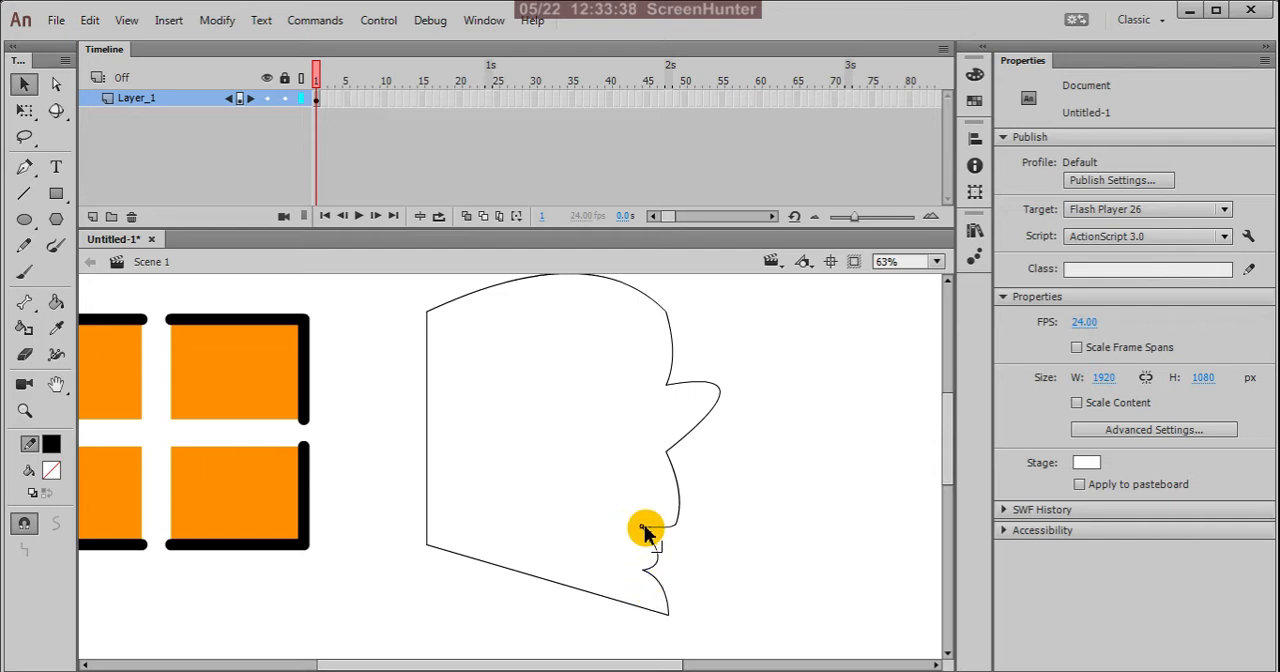
Step: Lower the outline's lower-left corner level with the lower-right one, and bend the bottom side downward into a rounded chin
scroll(742, 490, "down", 2)
scroll(704, 555, "up", 1)
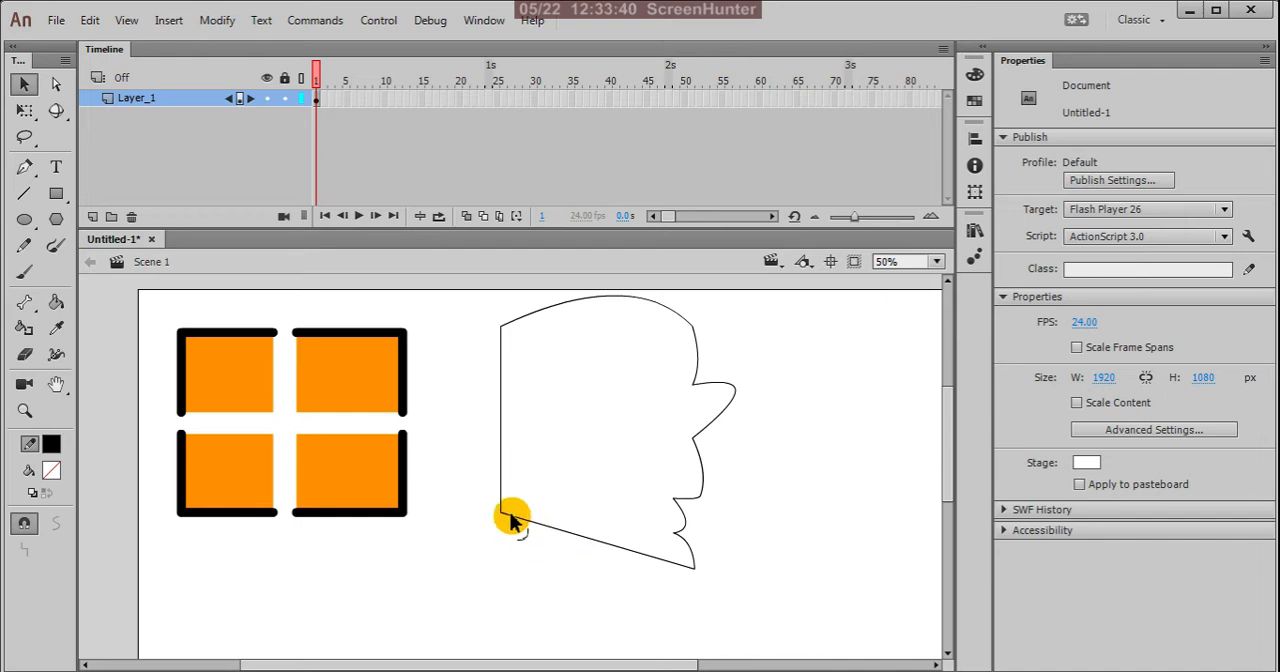
left_click_drag(503, 517, 503, 569)
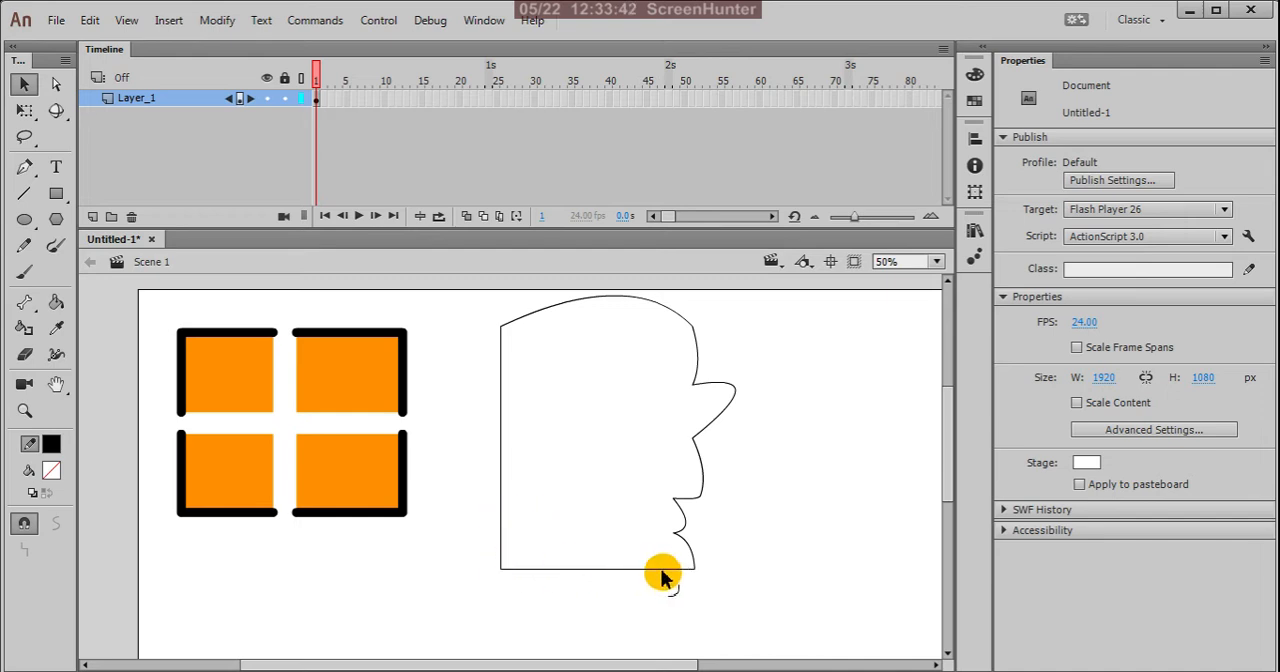
mouse_move(694, 570)
left_mouse_down()
mouse_move(675, 614)
mouse_move(722, 607)
mouse_move(697, 593)
left_mouse_up()
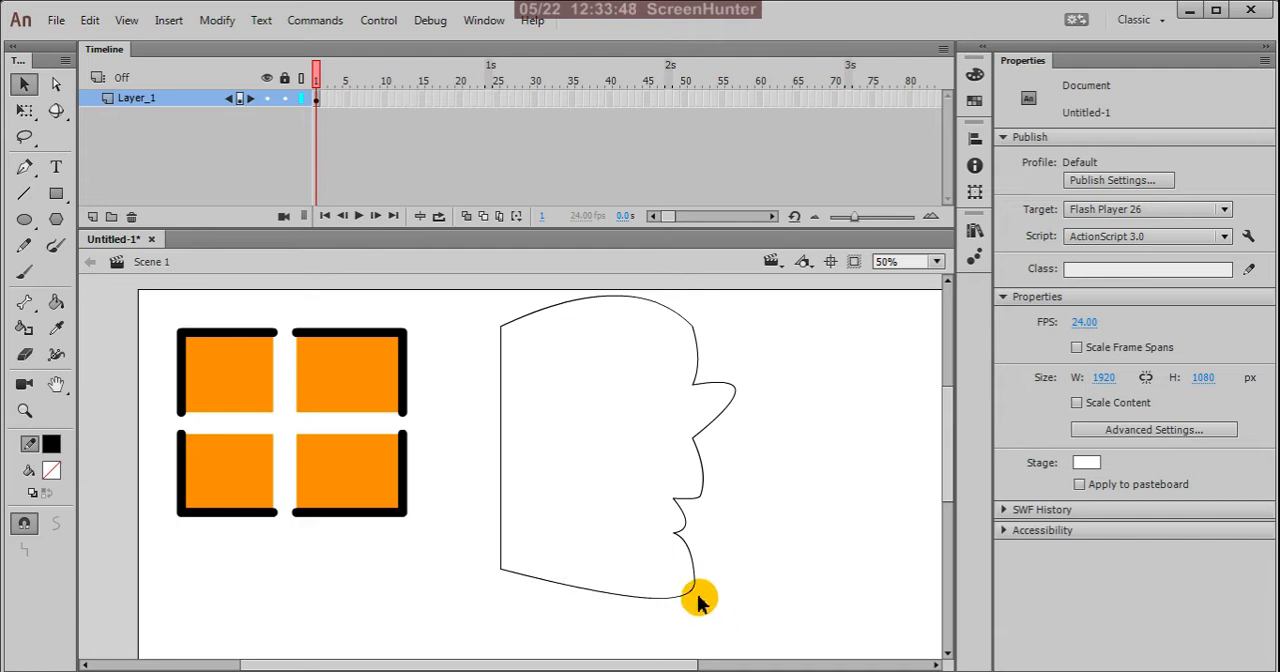
Step: Refine the profile by bending the upper lip inward, lowering the corner under the lower lip and pulling the chin inward
scroll(700, 490, "up", 1)
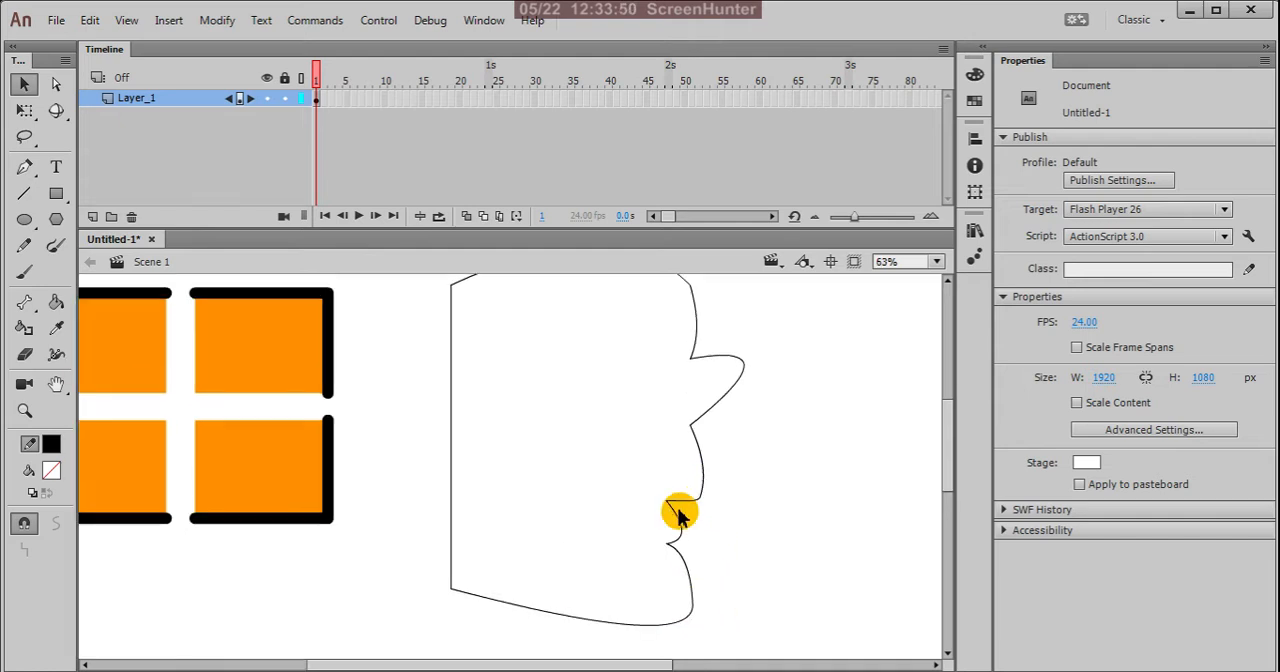
left_click_drag(677, 514, 690, 477)
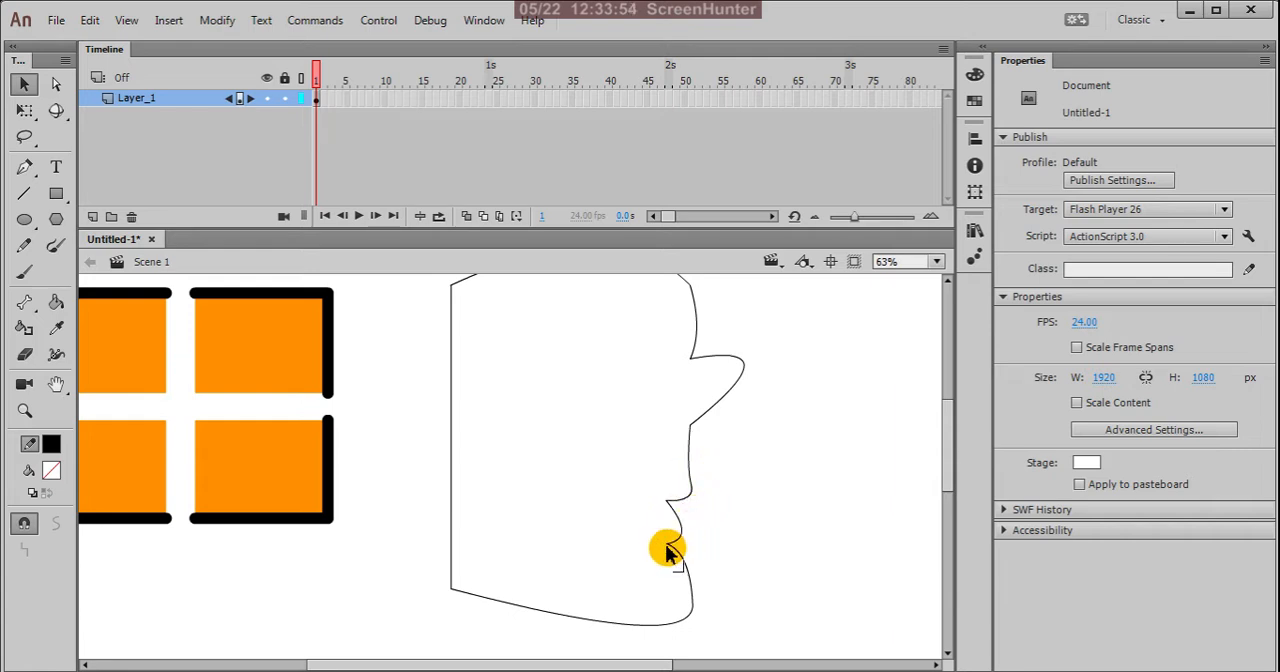
left_click_drag(669, 545, 667, 557)
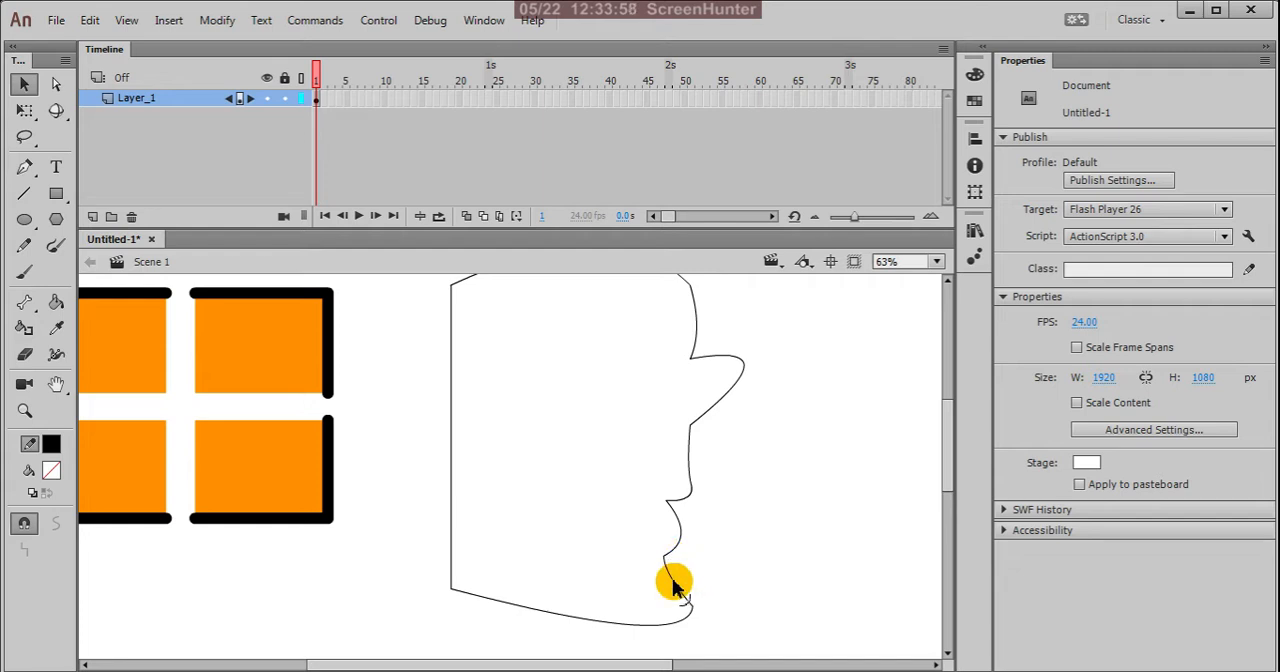
left_click_drag(695, 610, 668, 627)
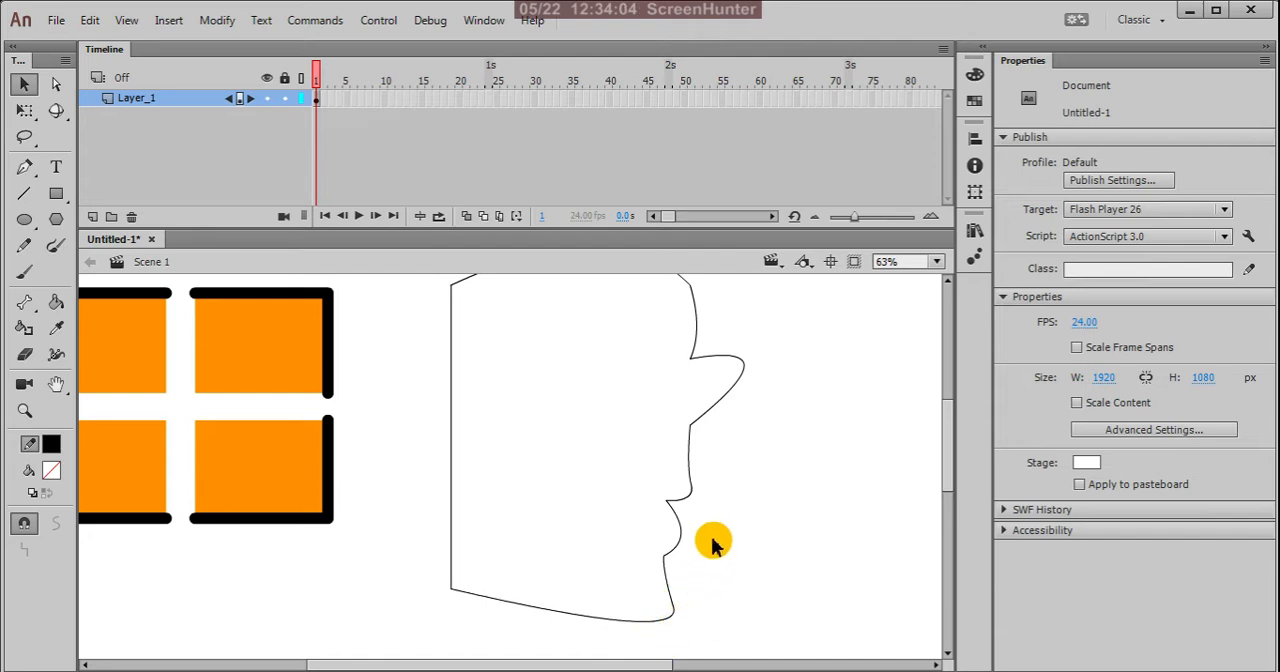
Step: Bend the left side outward as the back of the head, and adjust the crown's curve and the jawline downward at the chin
scroll(728, 532, "down", 2)
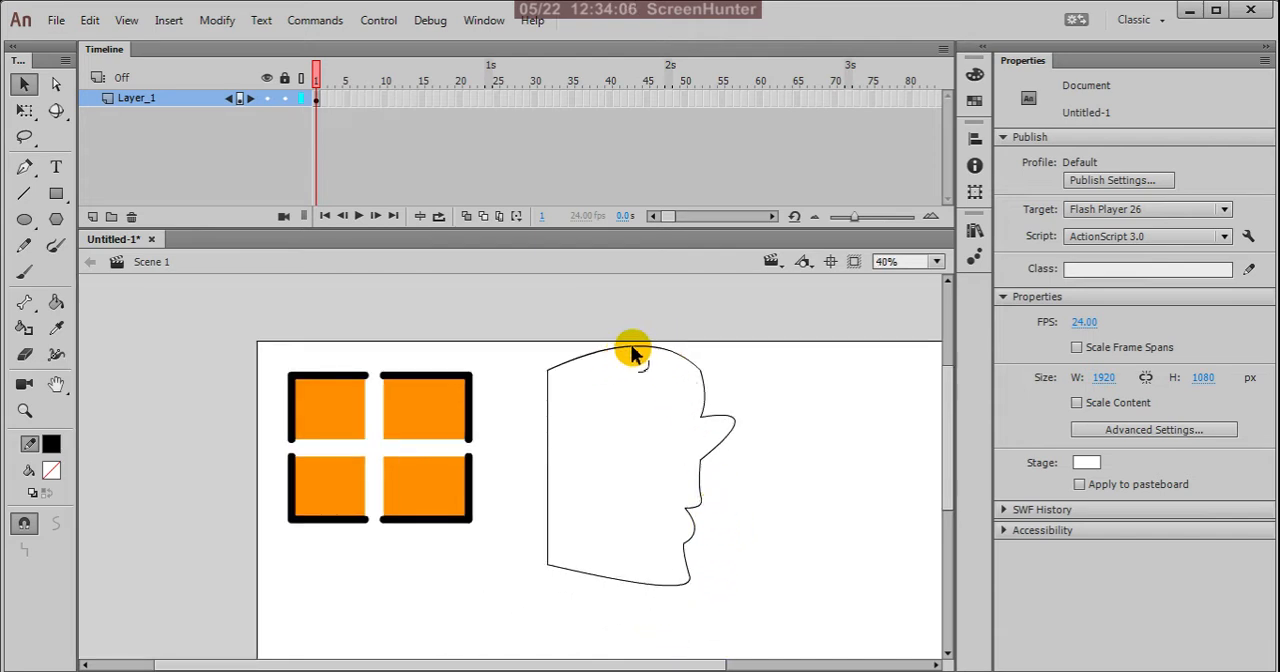
left_click_drag(641, 348, 632, 357)
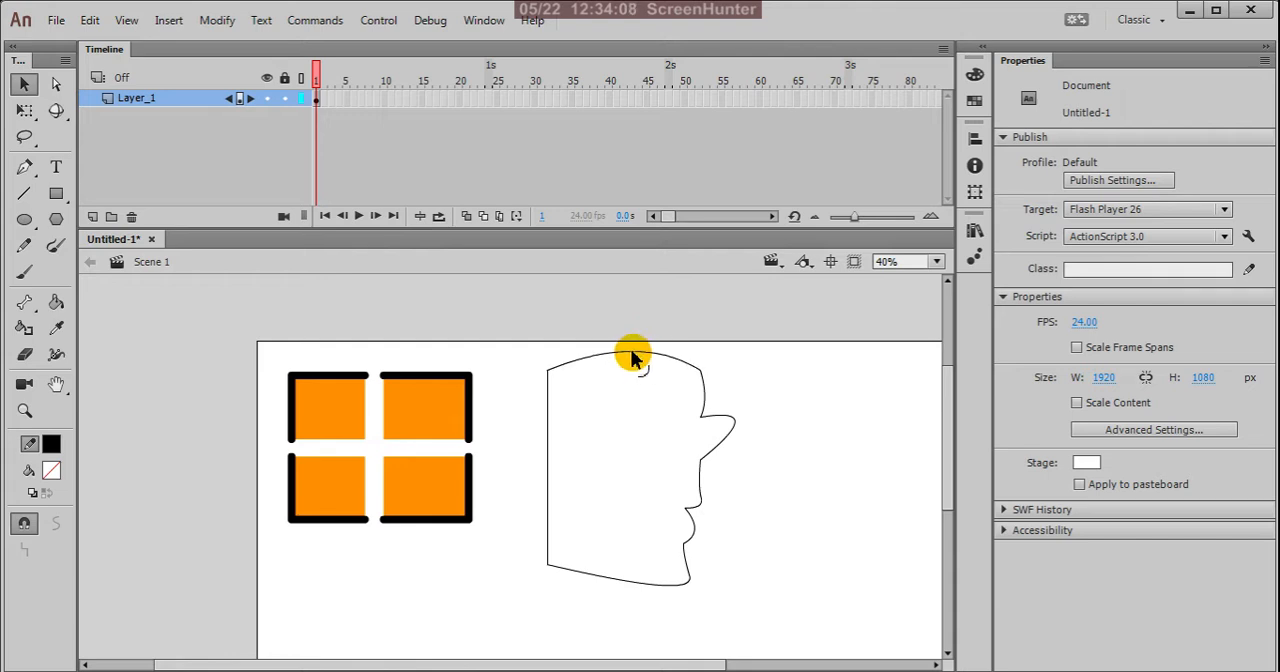
mouse_move(546, 449)
left_mouse_down()
mouse_move(530, 423)
mouse_move(521, 447)
left_mouse_up()
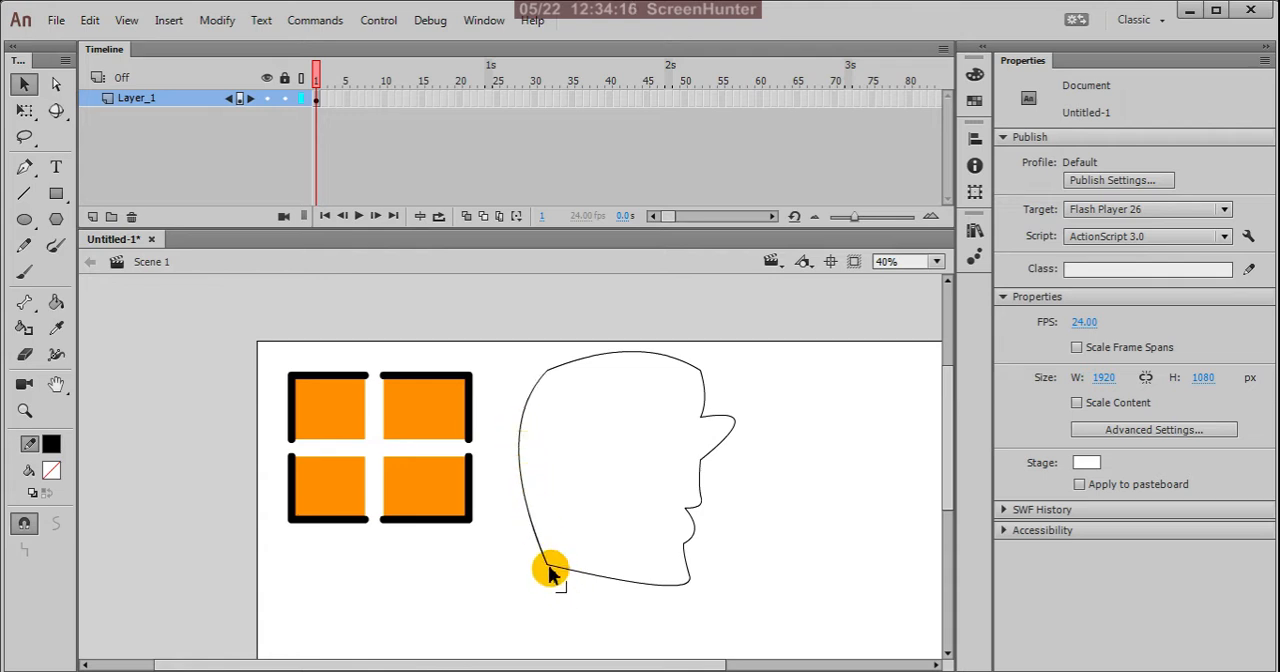
left_click_drag(549, 570, 552, 578)
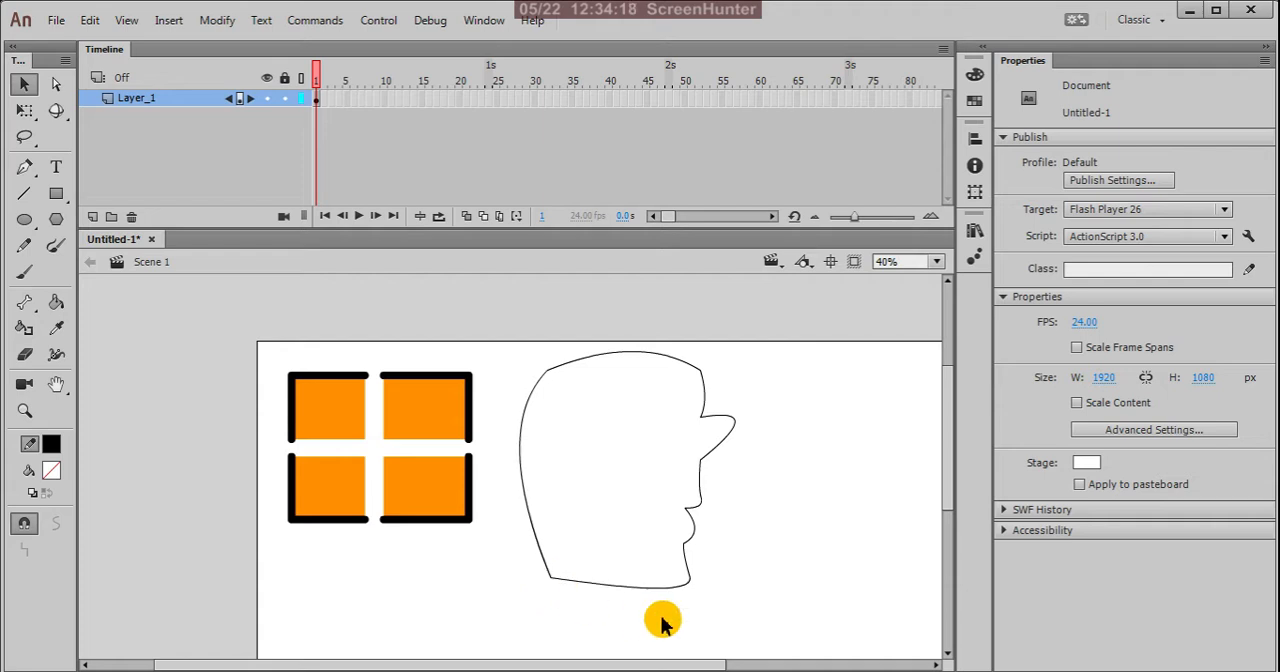
left_click_drag(677, 591, 680, 608)
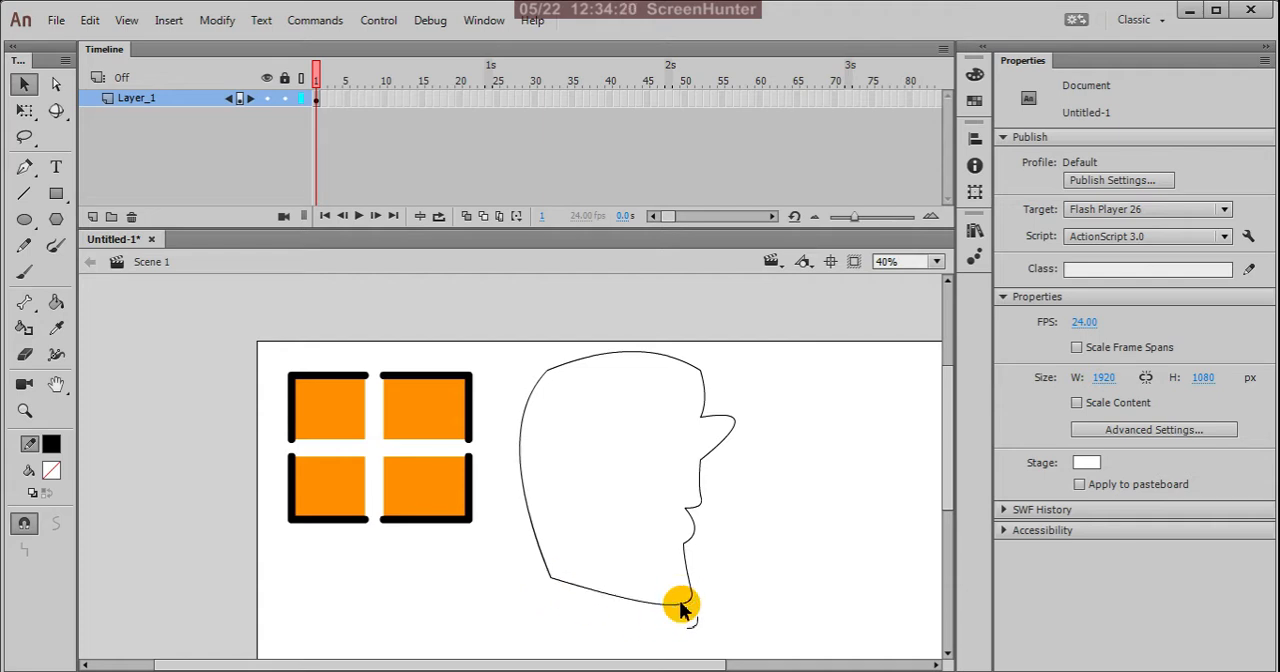
left_click_drag(662, 356, 660, 352)
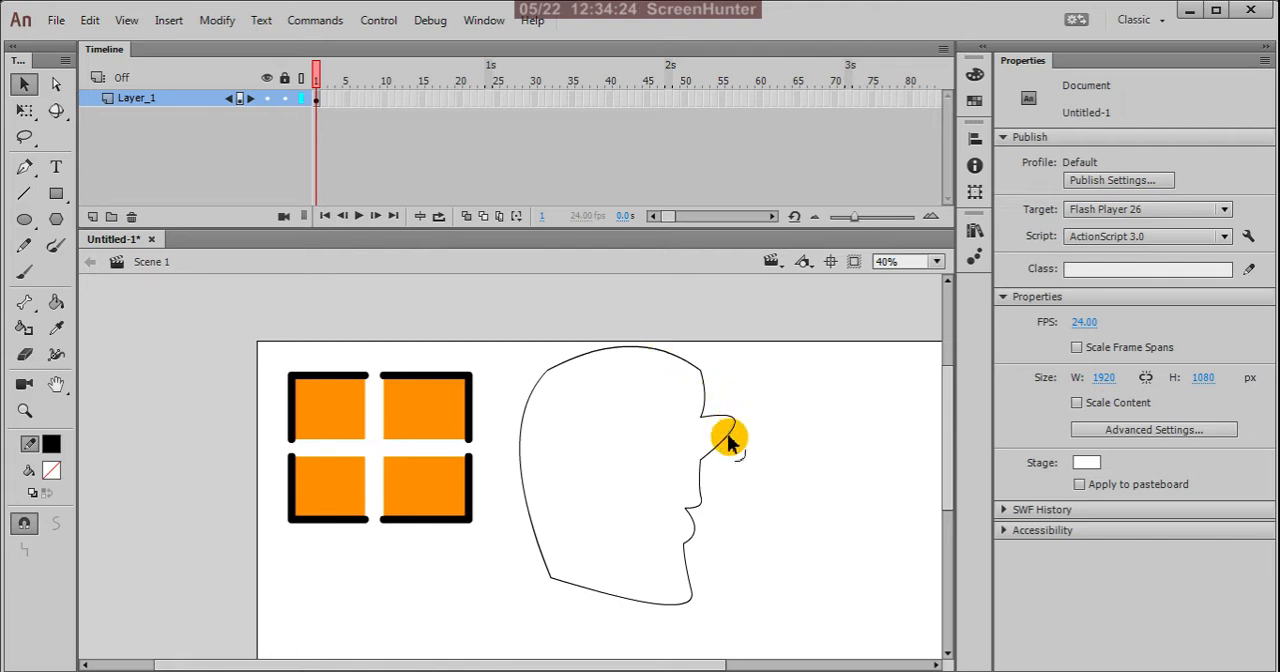
Step: Lower the corner under the nose and bend the nose's curve downward so that its tip sits lower
scroll(715, 472, "up", 1)
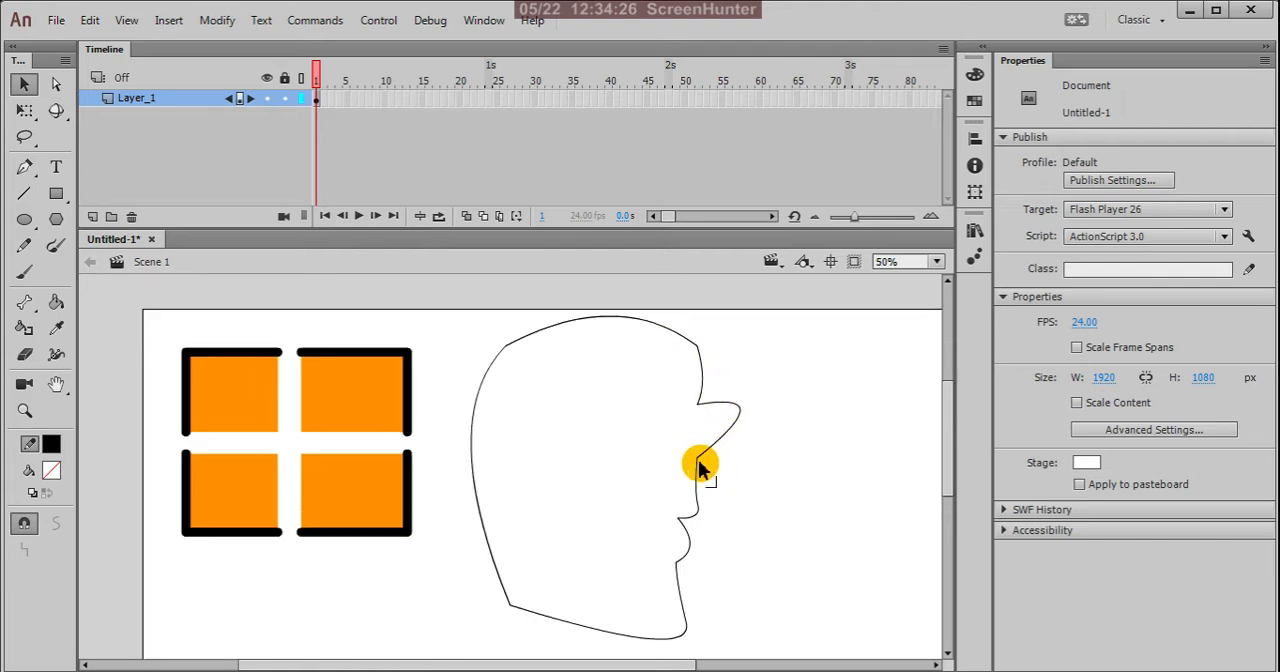
left_click_drag(698, 459, 695, 474)
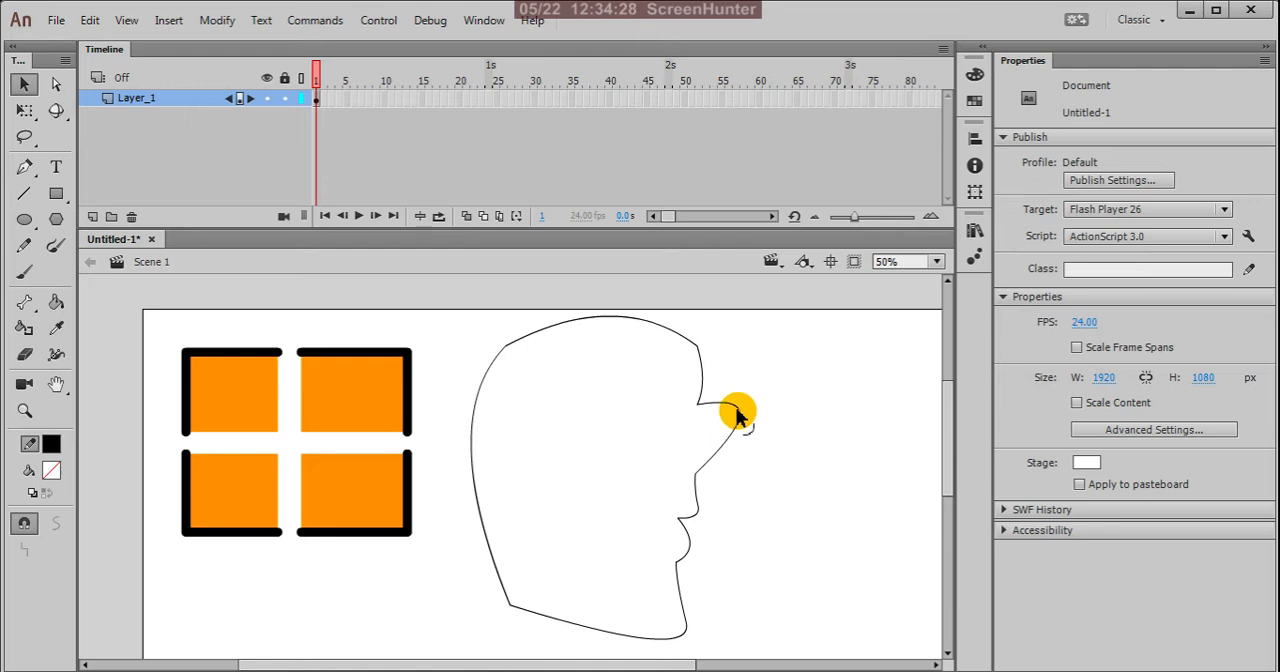
left_click_drag(739, 415, 748, 451)
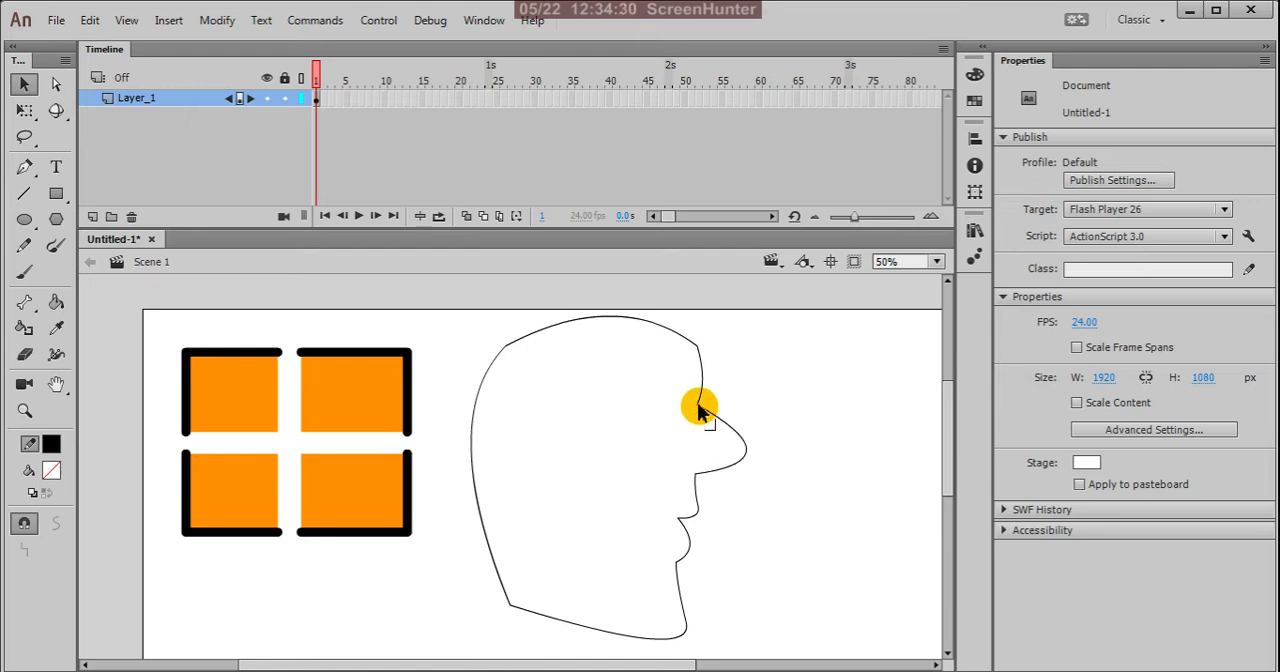
Step: Lower the corners at the bridge and underside of the nose, and shift the forehead corner slightly downward
left_click_drag(700, 410, 697, 437)
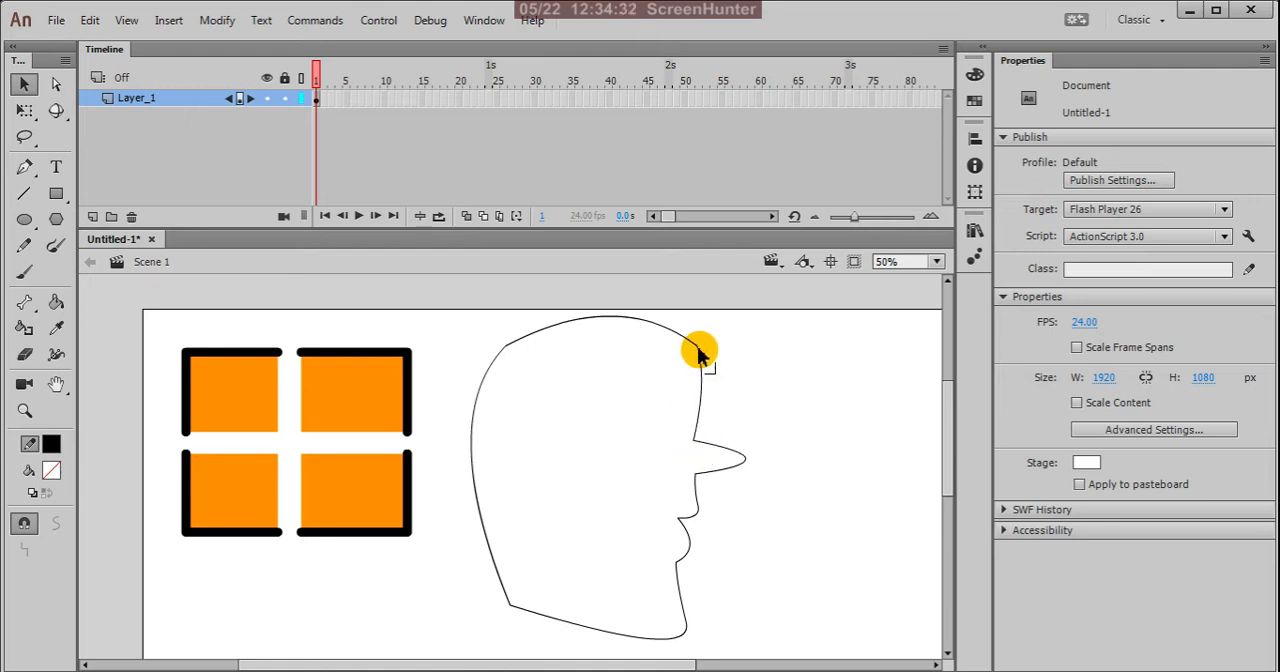
left_click_drag(699, 349, 698, 356)
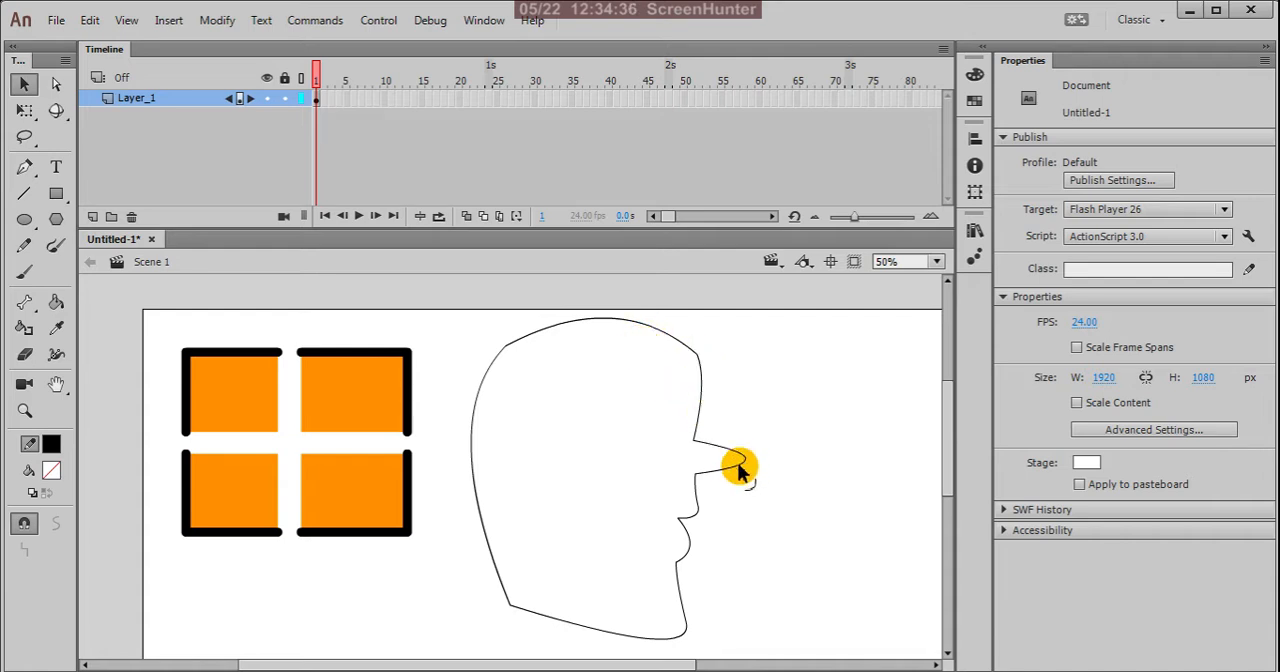
left_click_drag(740, 472, 698, 480)
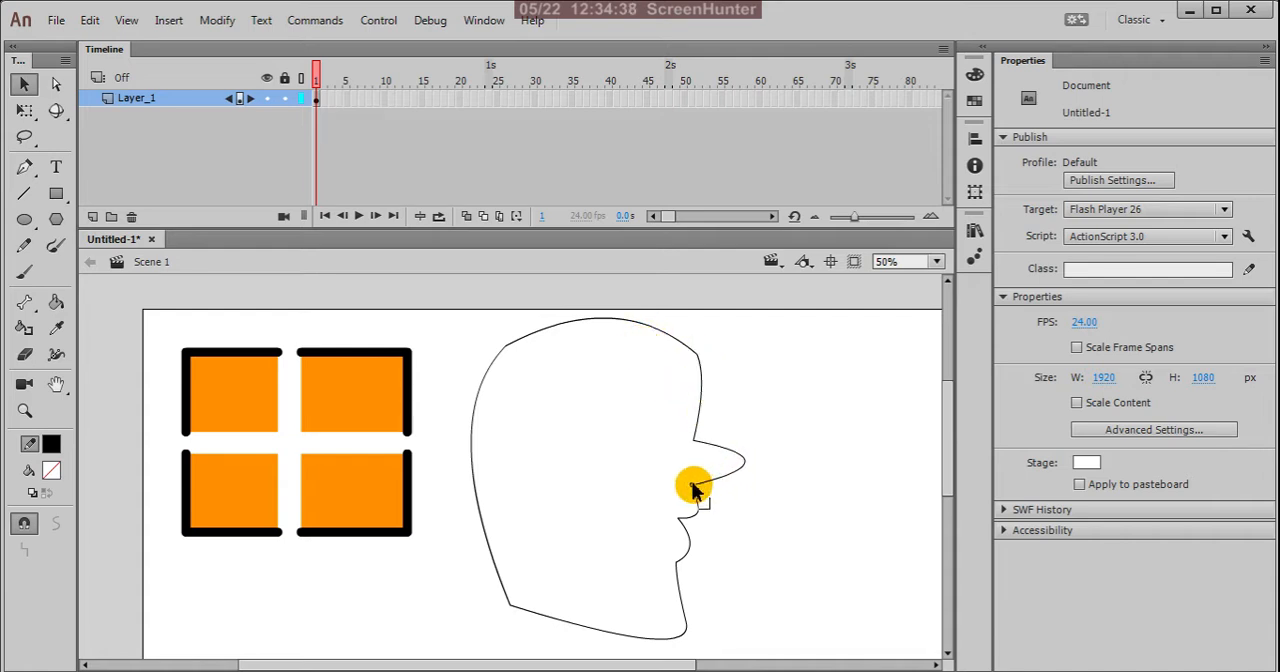
Step: Bend the nose's curve outward and downward into a longer, lower tip
scroll(738, 468, "up", 2)
scroll(740, 476, "up", 1)
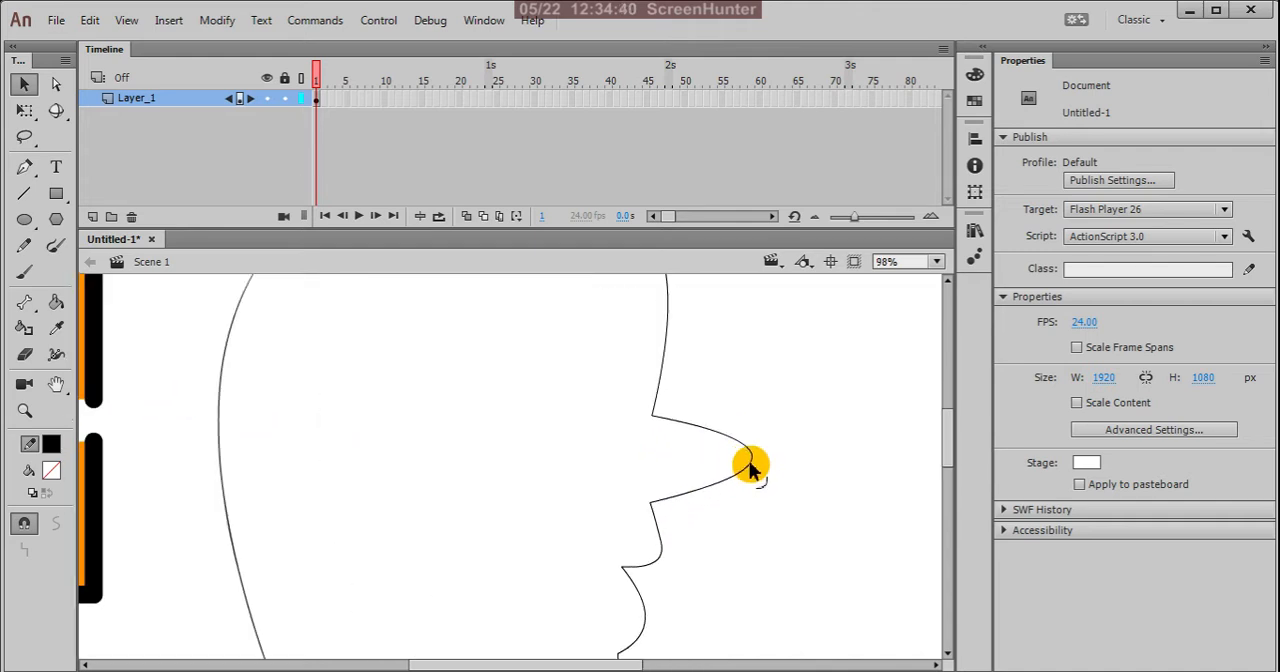
left_click_drag(750, 463, 797, 491)
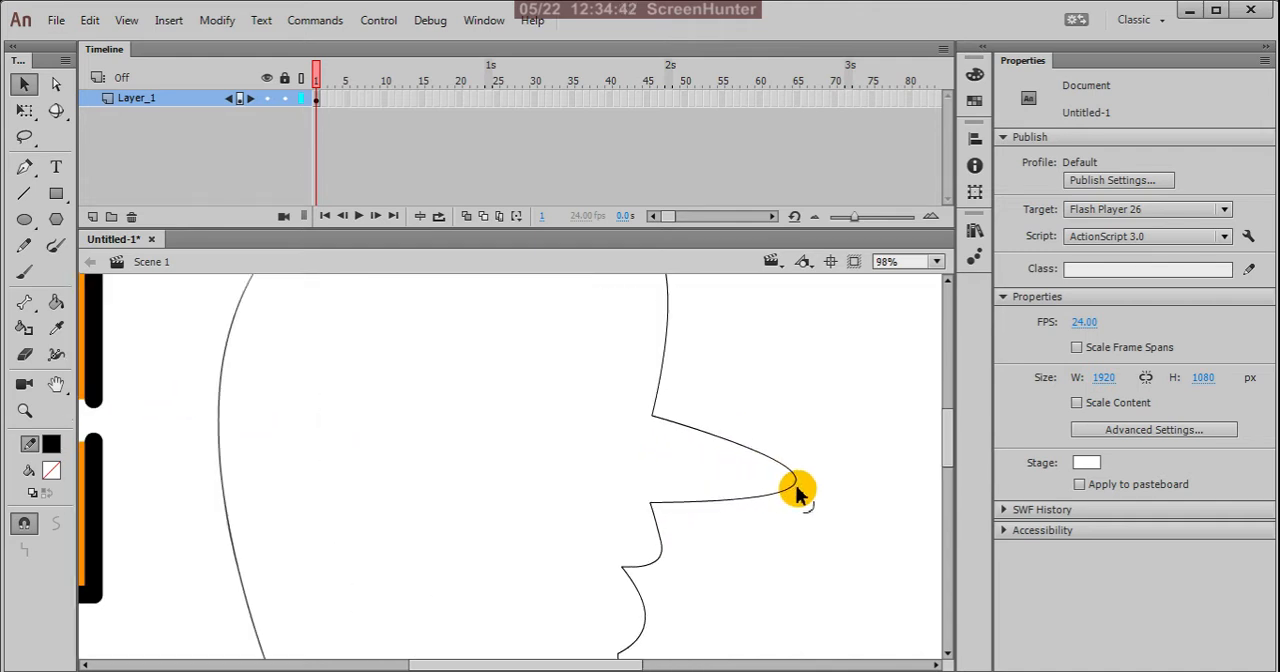
Step: Pull the corner between the lips outward so the mouth flattens, and move it back inward to separate the lips
scroll(780, 400, "down", 3)
scroll(778, 435, "up", 2)
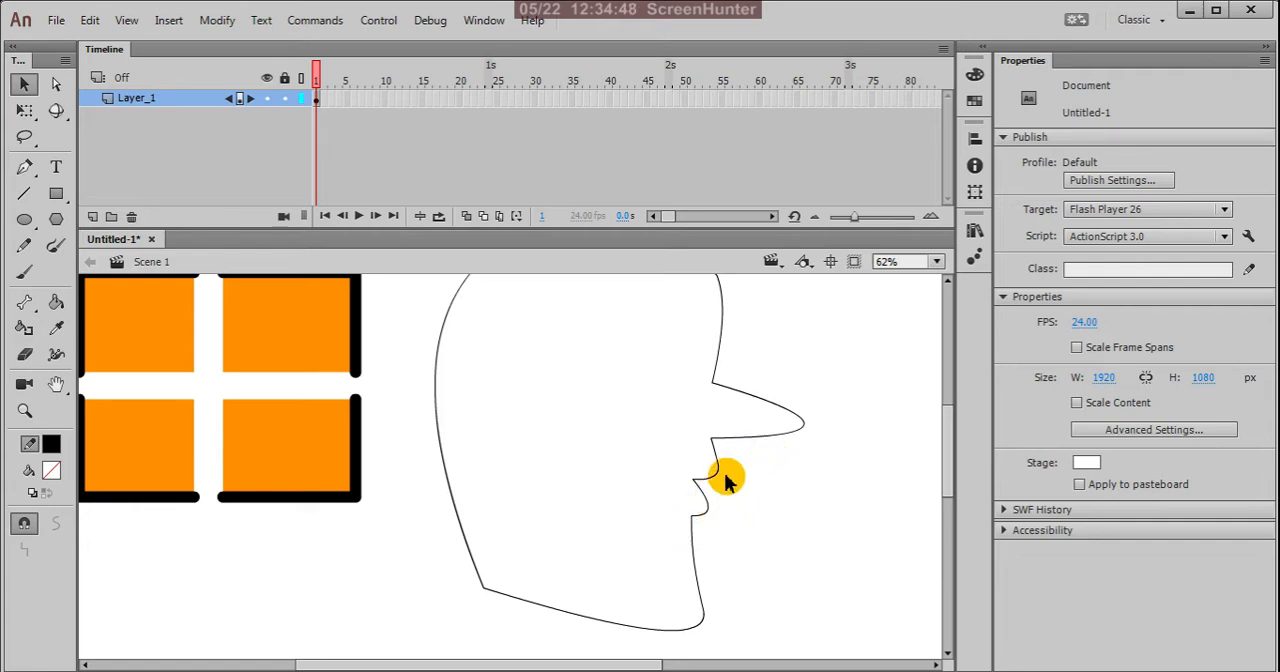
scroll(724, 474, "up", 2)
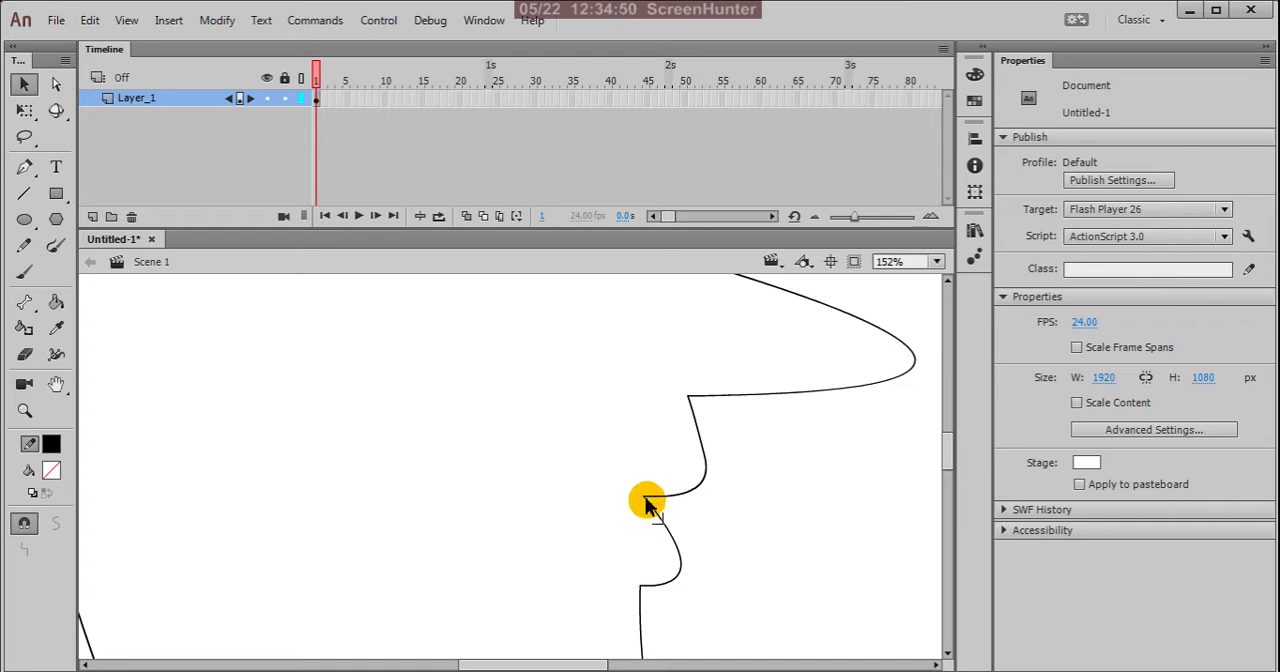
left_click_drag(647, 505, 700, 520)
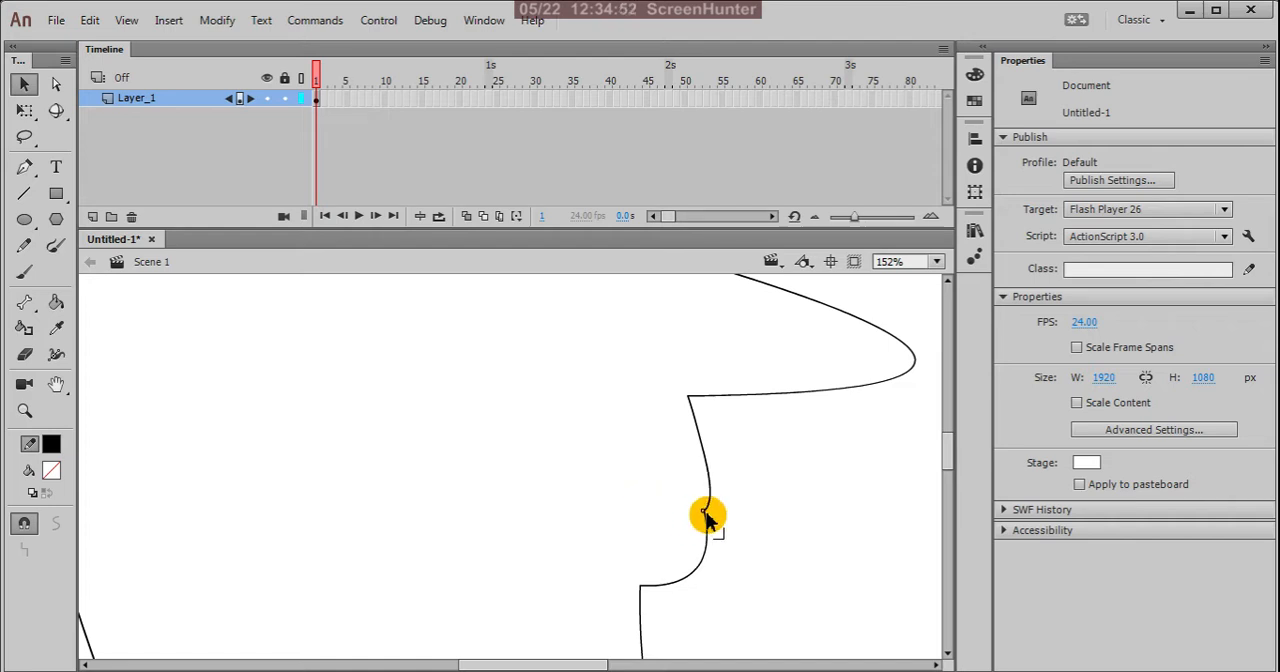
scroll(737, 491, "down", 3)
scroll(766, 457, "up", 2)
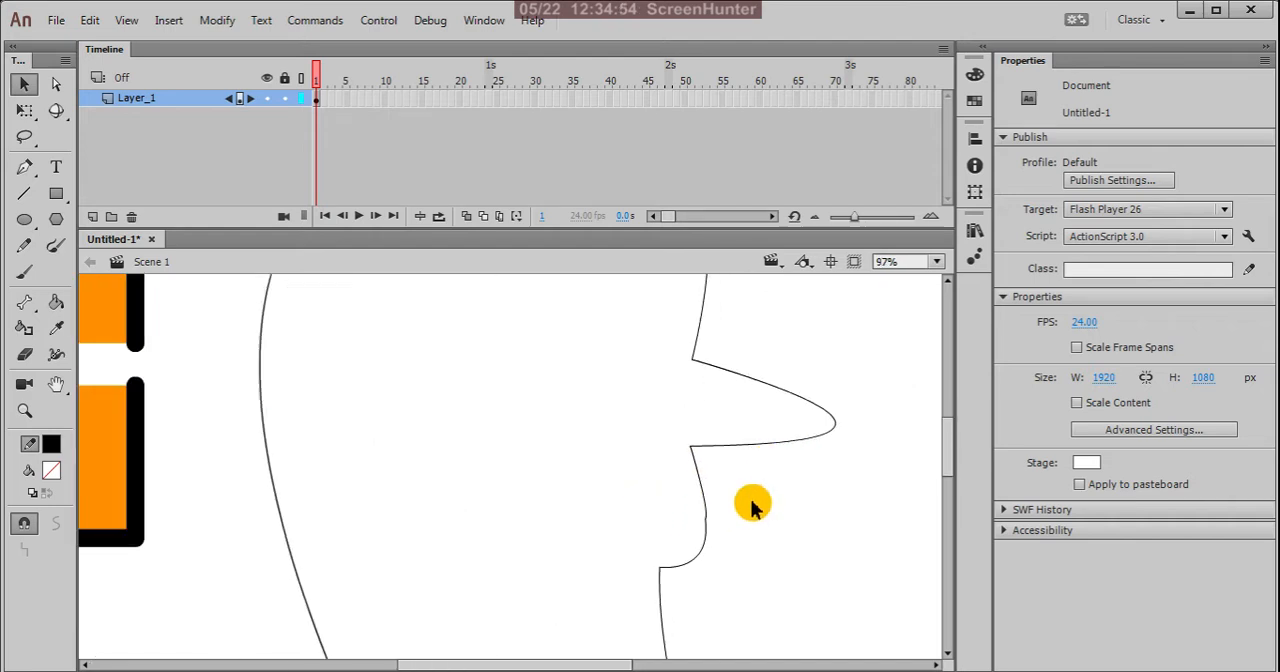
scroll(750, 507, "down", 2)
scroll(740, 515, "up", 2)
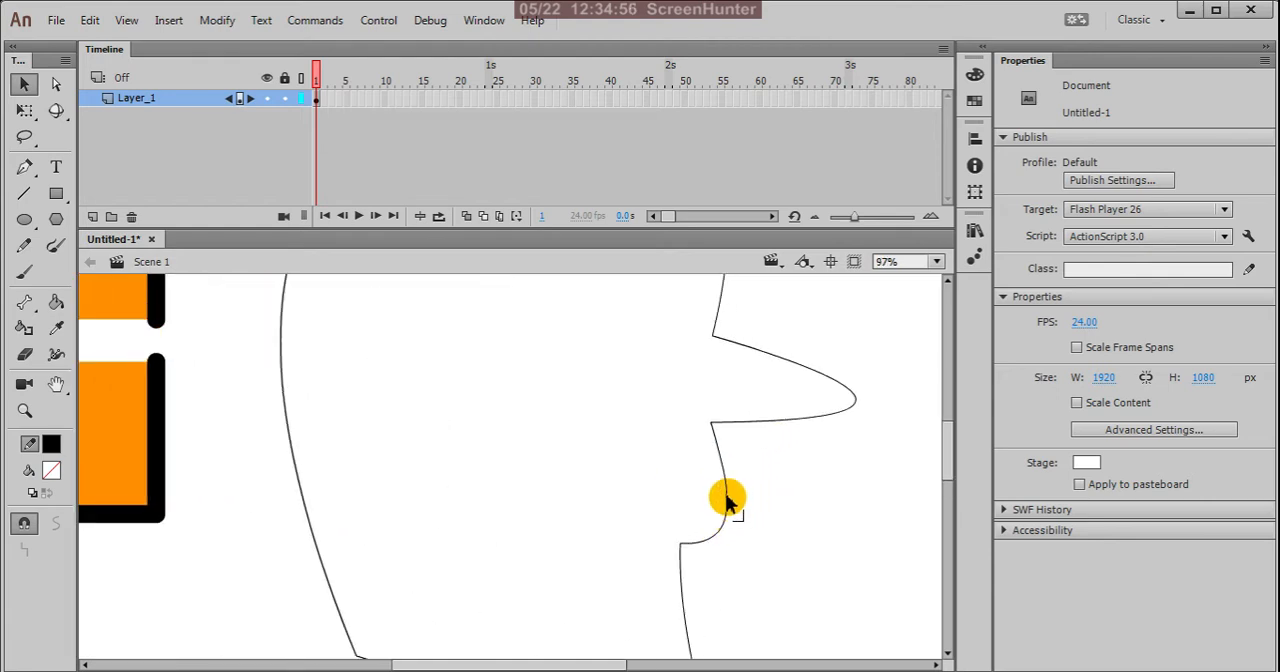
mouse_move(722, 524)
left_mouse_down()
mouse_move(697, 500)
mouse_move(777, 569)
left_mouse_up()
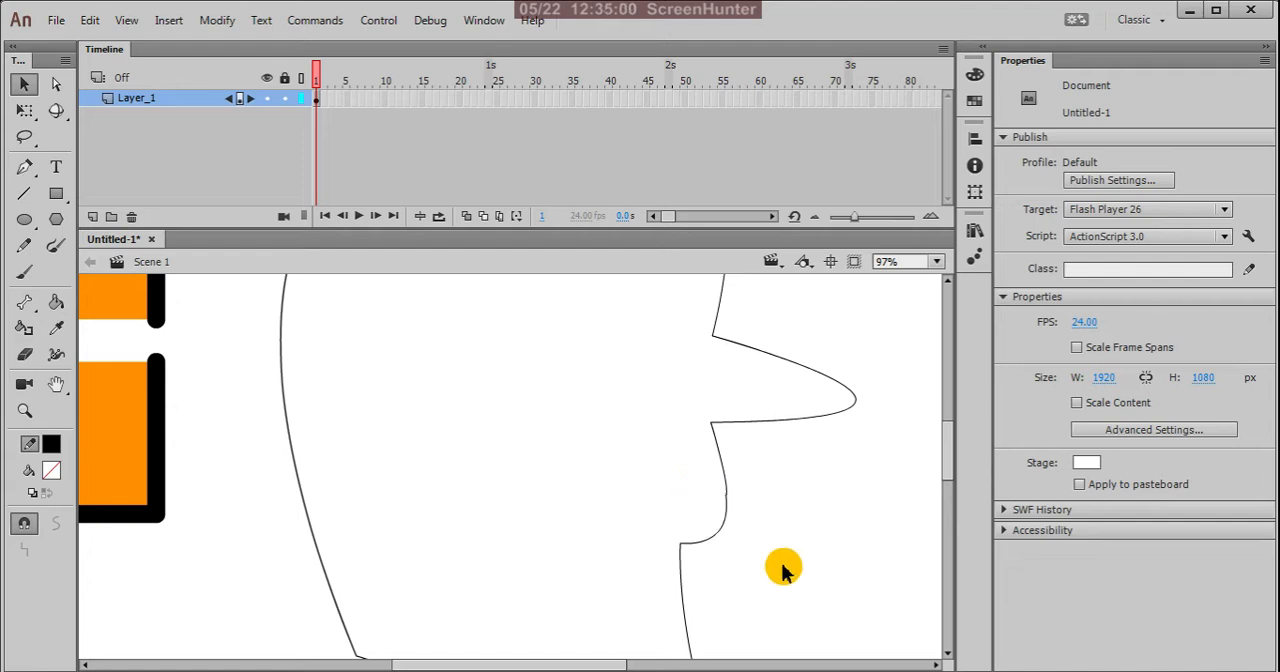
left_click_drag(723, 497, 679, 494)
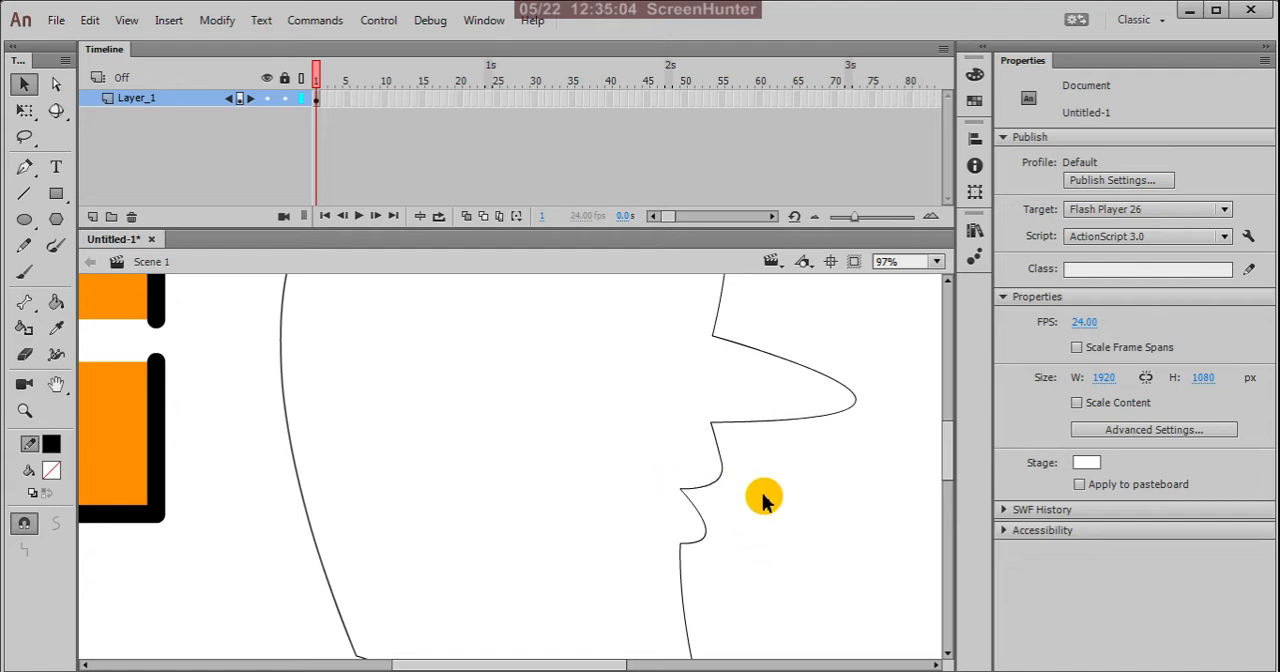
Step: Bend the line between the nose and the upper lip slightly inward
scroll(740, 500, "down", 2)
scroll(755, 507, "up", 1)
scroll(755, 510, "up", 3)
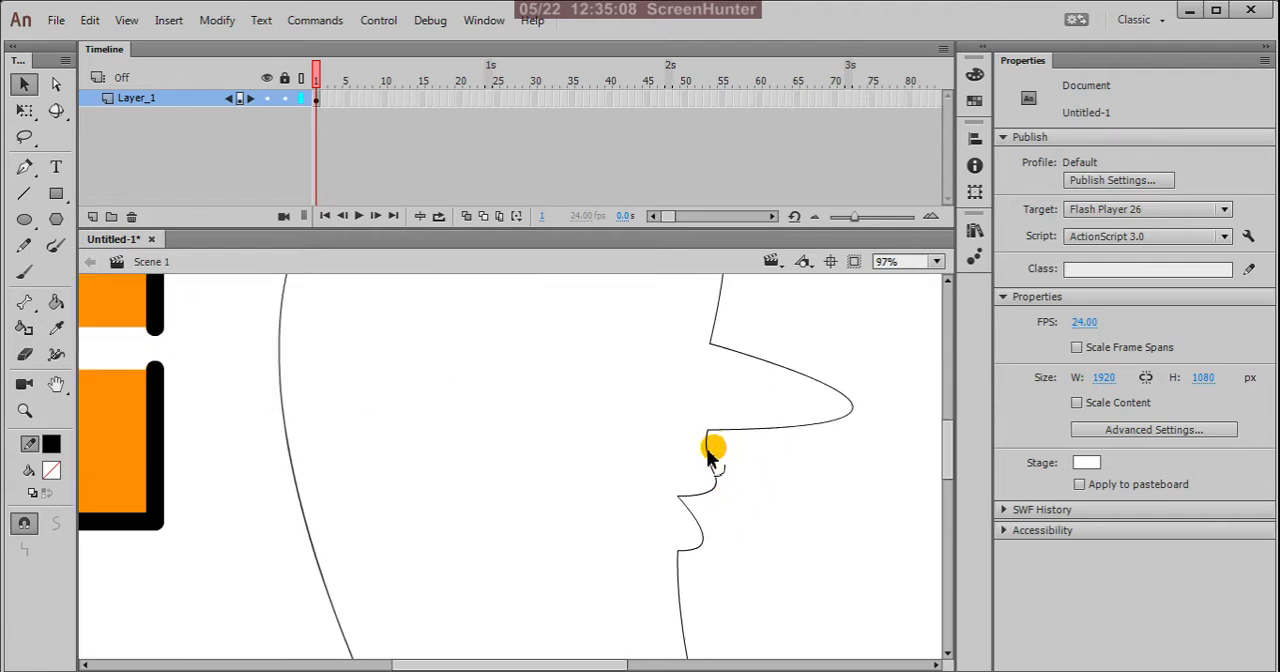
scroll(720, 452, "down", 2)
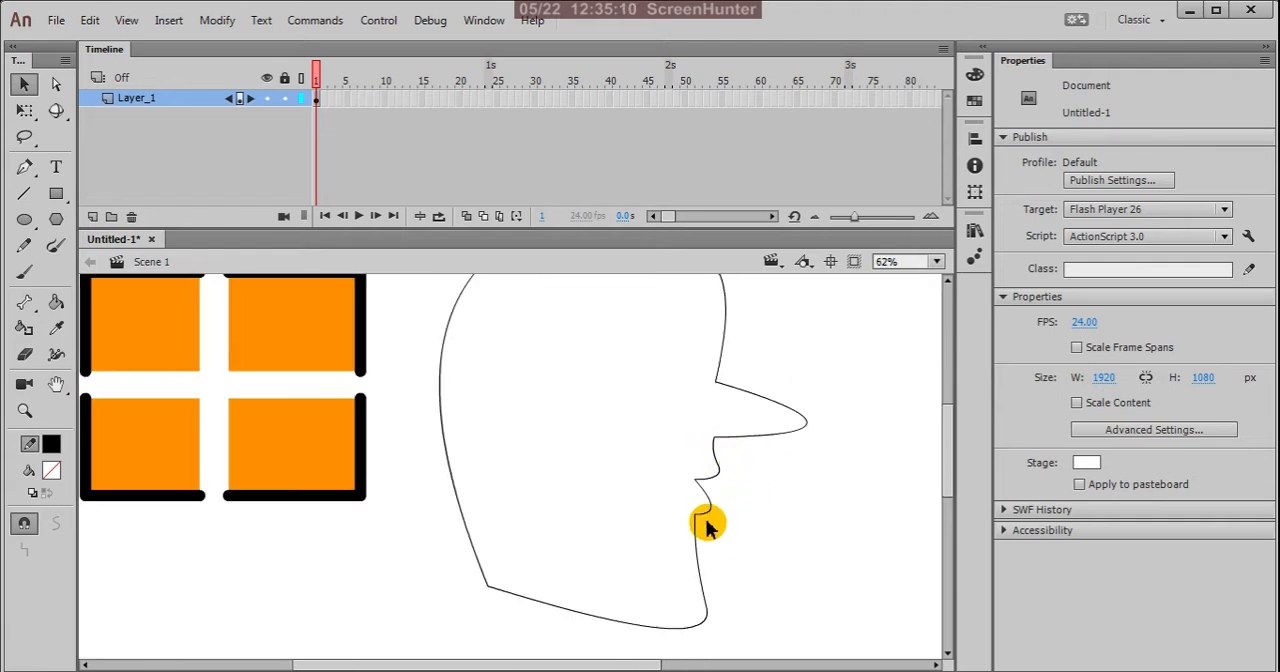
Step: Raise the chin and the jaw's back corner, moving that corner inward, and bend the jawline forward into a more pointed chin
scroll(710, 505, "down", 1)
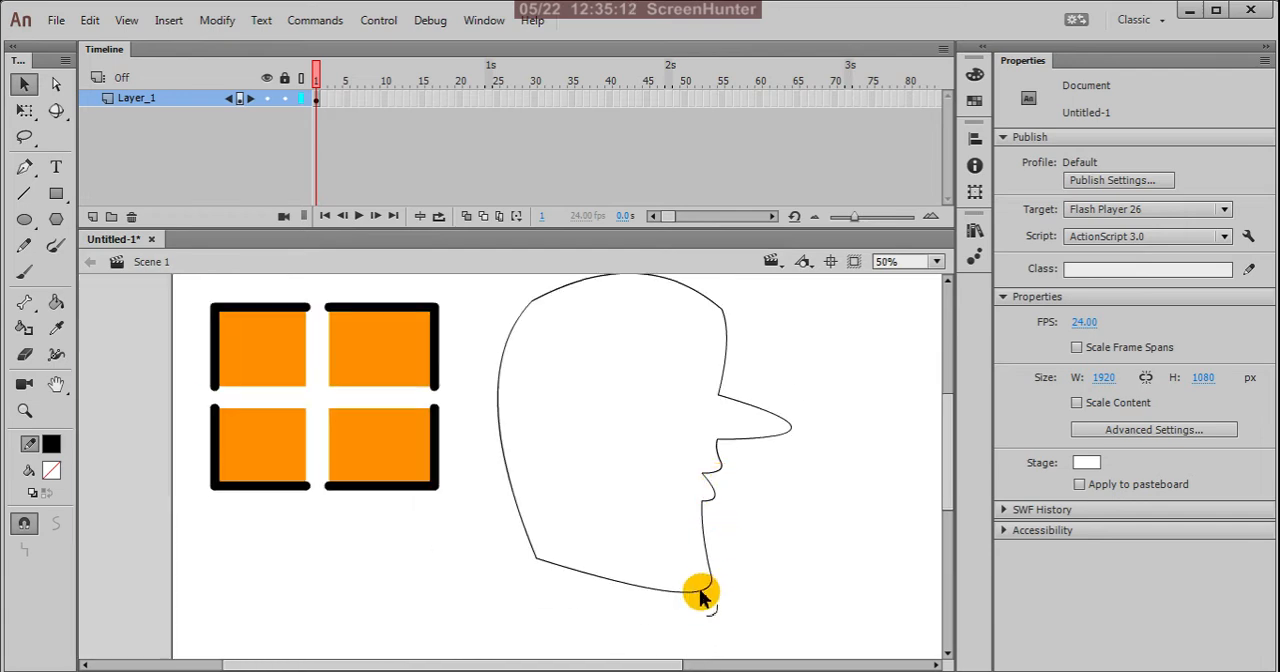
left_click_drag(712, 588, 712, 560)
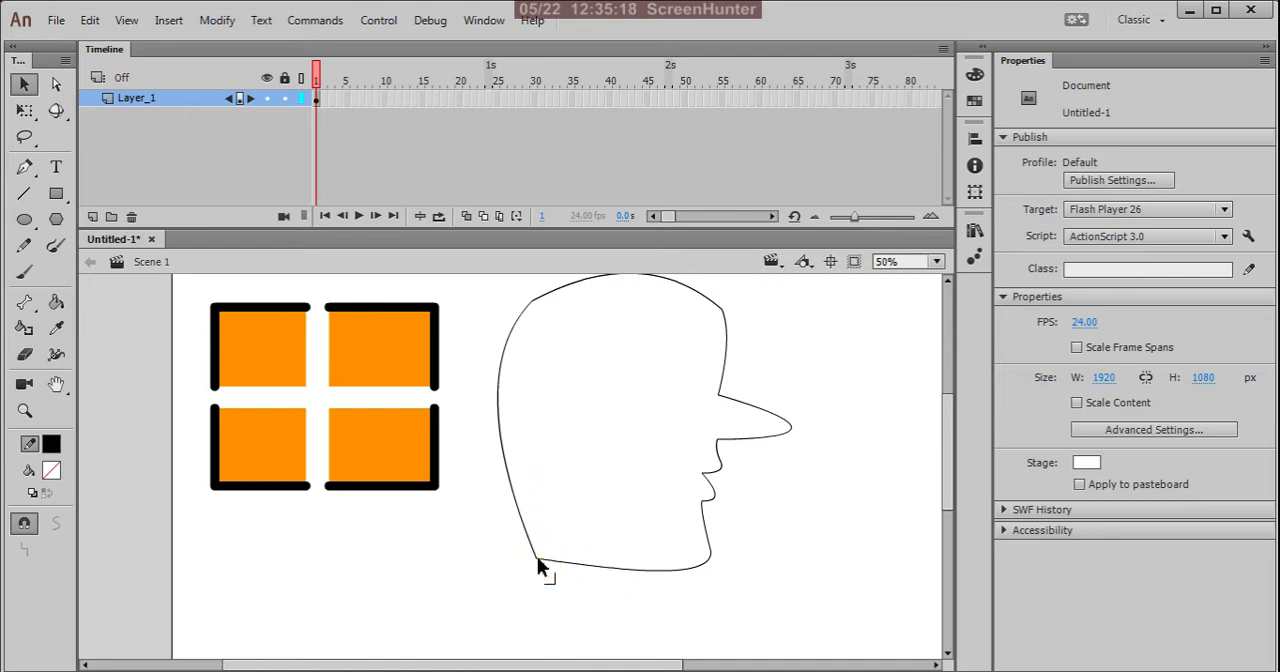
left_click_drag(538, 560, 563, 517)
mouse_move(645, 556)
left_mouse_down()
mouse_move(623, 554)
mouse_move(671, 571)
mouse_move(654, 551)
mouse_move(683, 575)
mouse_move(653, 551)
left_mouse_up()
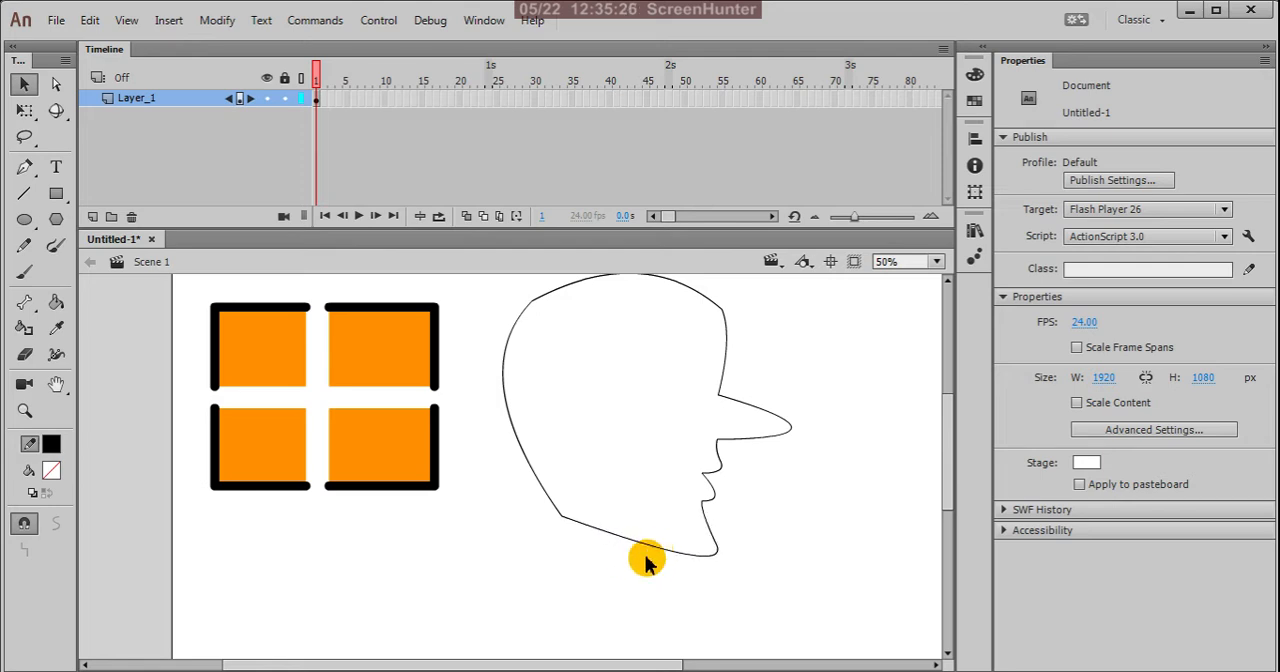
Step: Move the forehead corner slightly inward and bend the crown's curve downward toward the forehead
scroll(646, 560, "down", 2)
scroll(654, 394, "up", 2)
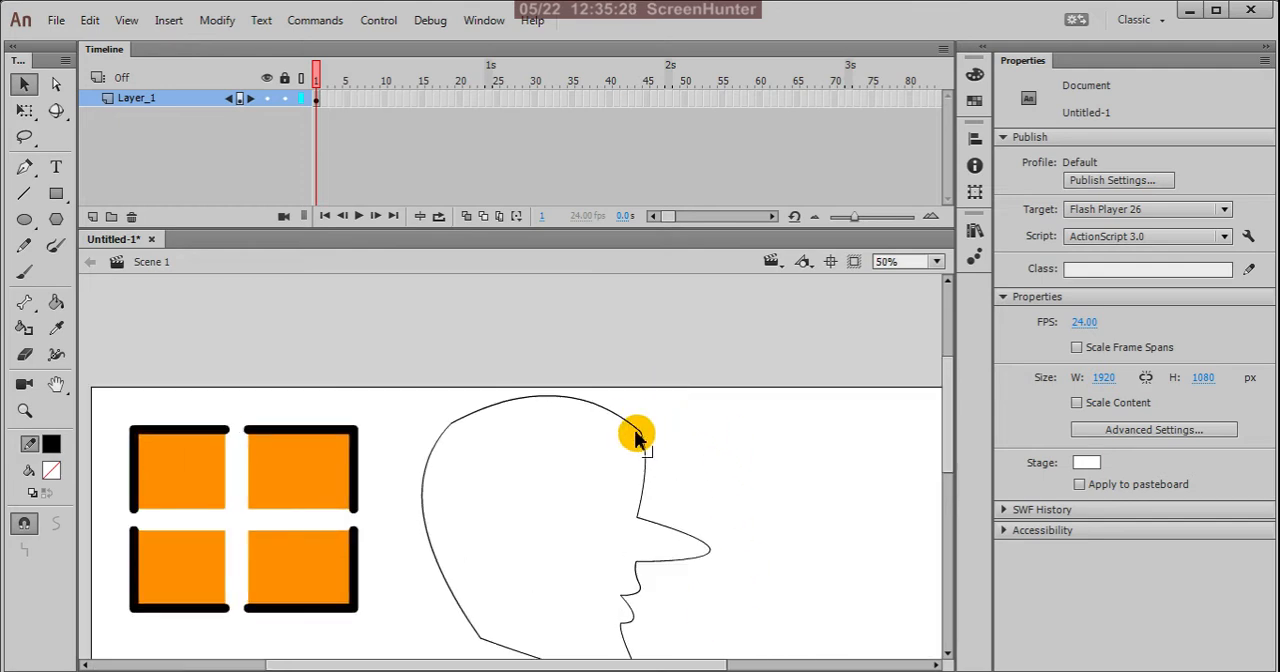
left_click_drag(641, 437, 629, 436)
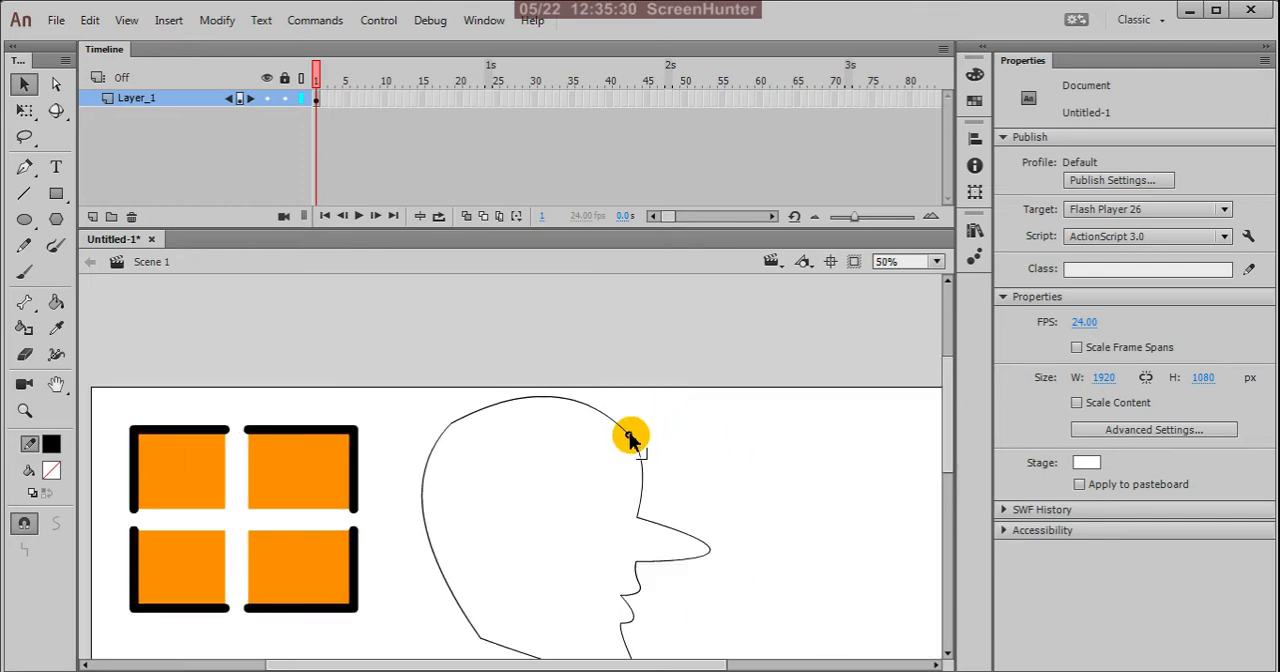
scroll(660, 405, "down", 3)
scroll(580, 400, "up", 2)
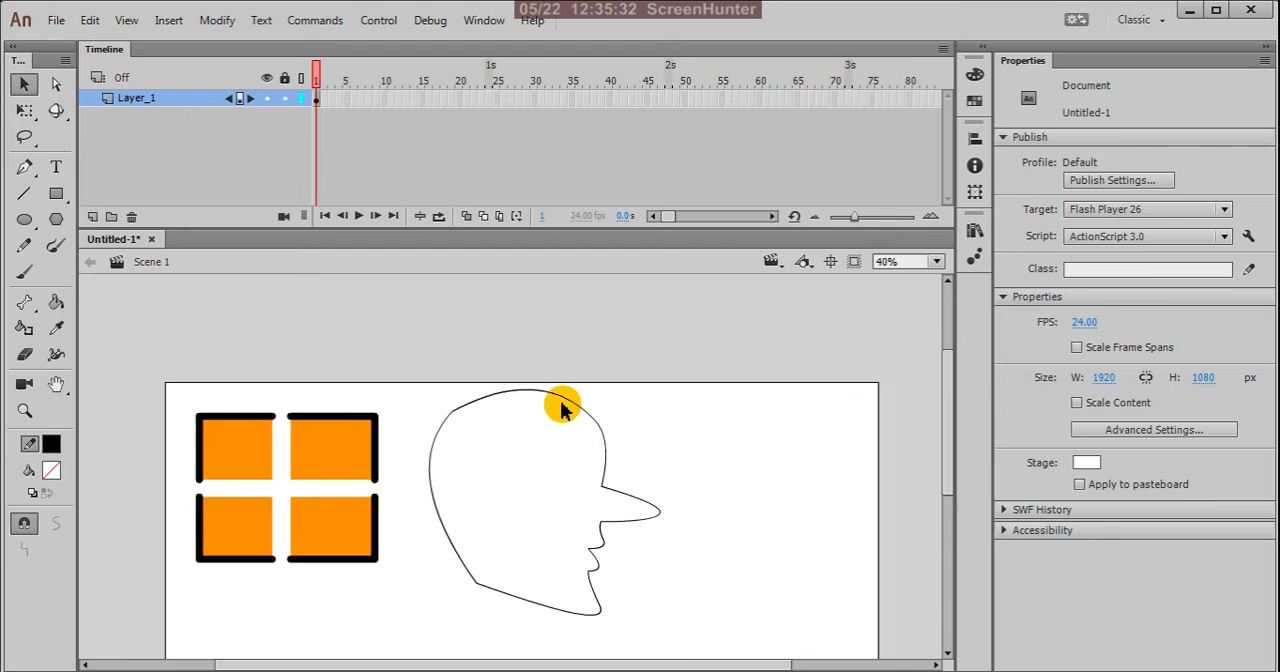
left_click_drag(560, 400, 570, 412)
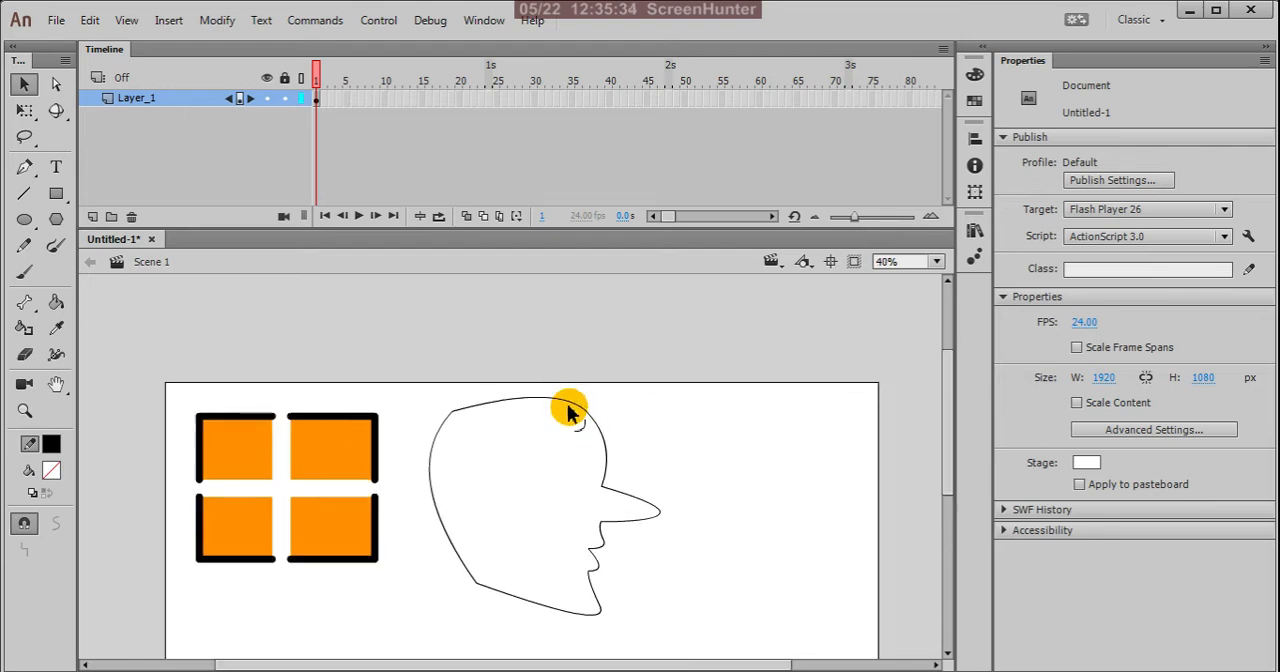
Step: Shift the crown's back corner down and inward, and reshape the adjoining crown and back-of-head curves
left_click_drag(453, 411, 460, 418)
mouse_move(434, 486)
left_mouse_down()
mouse_move(449, 503)
mouse_move(443, 494)
left_mouse_up()
left_click_drag(459, 419, 461, 426)
left_click_drag(544, 401, 535, 403)
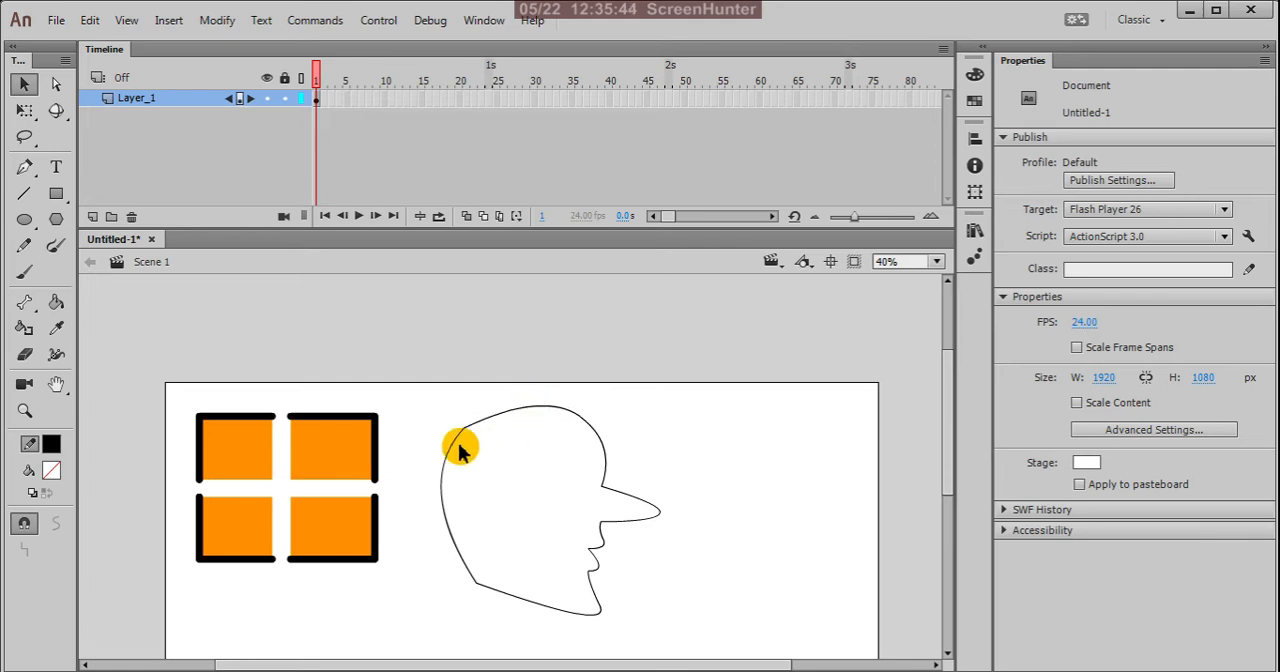
Step: Move the crown's back corner further inward and adjust the back of the head and the crown into a rounder skull
key("ctrl+minus")
key("ctrl+equal")
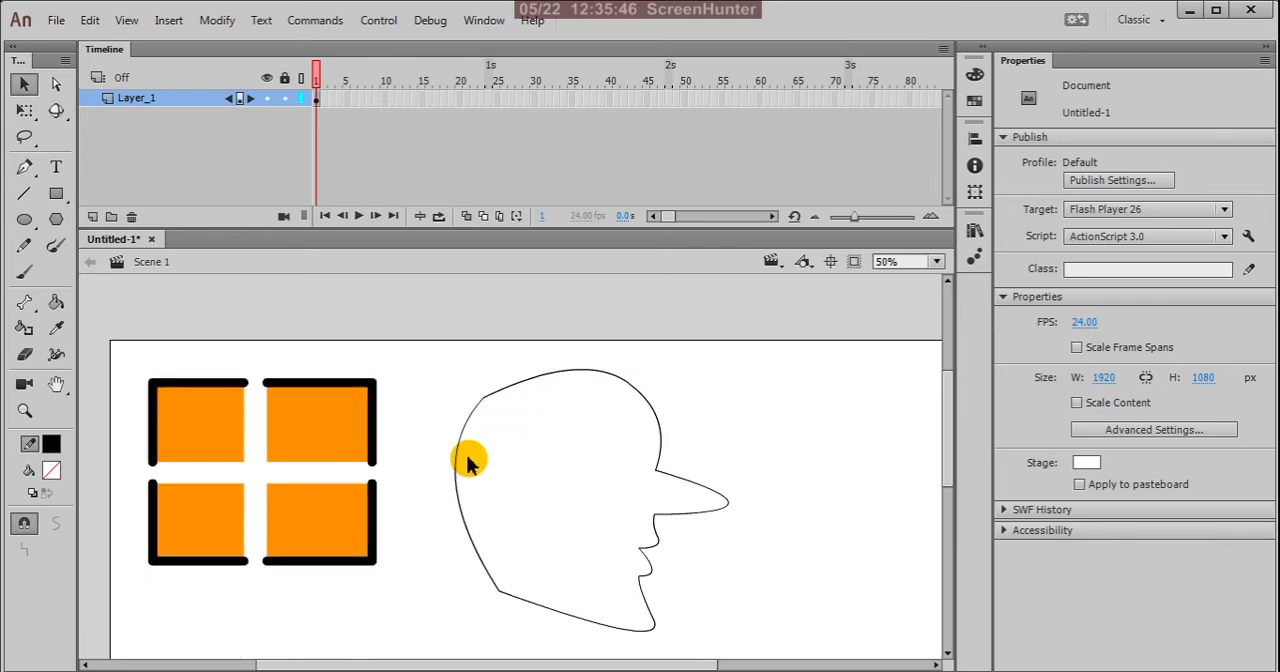
left_click_drag(460, 463, 457, 443)
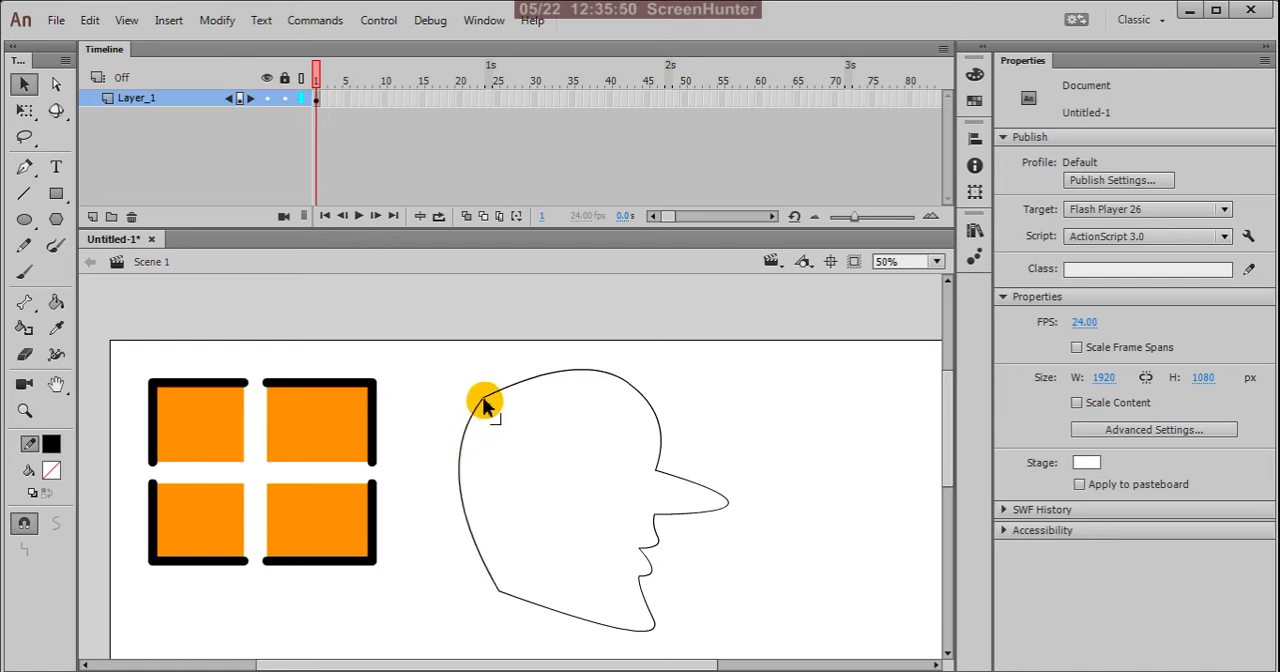
left_click_drag(490, 403, 498, 399)
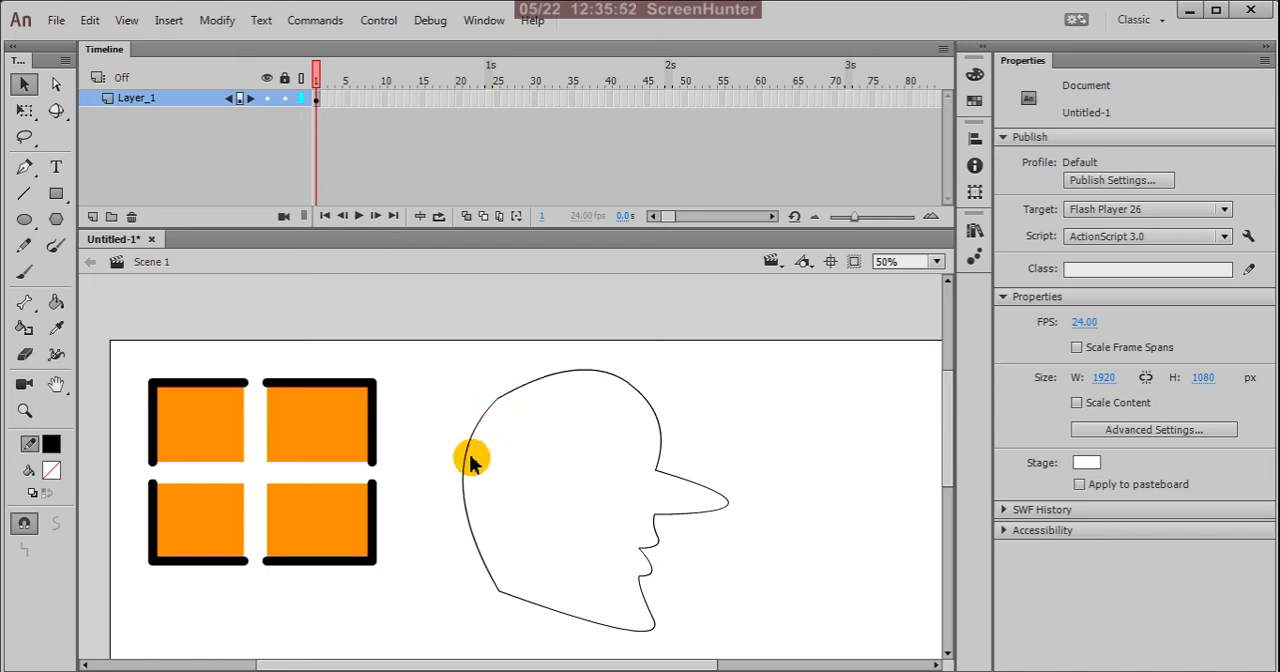
left_click_drag(466, 475, 474, 478)
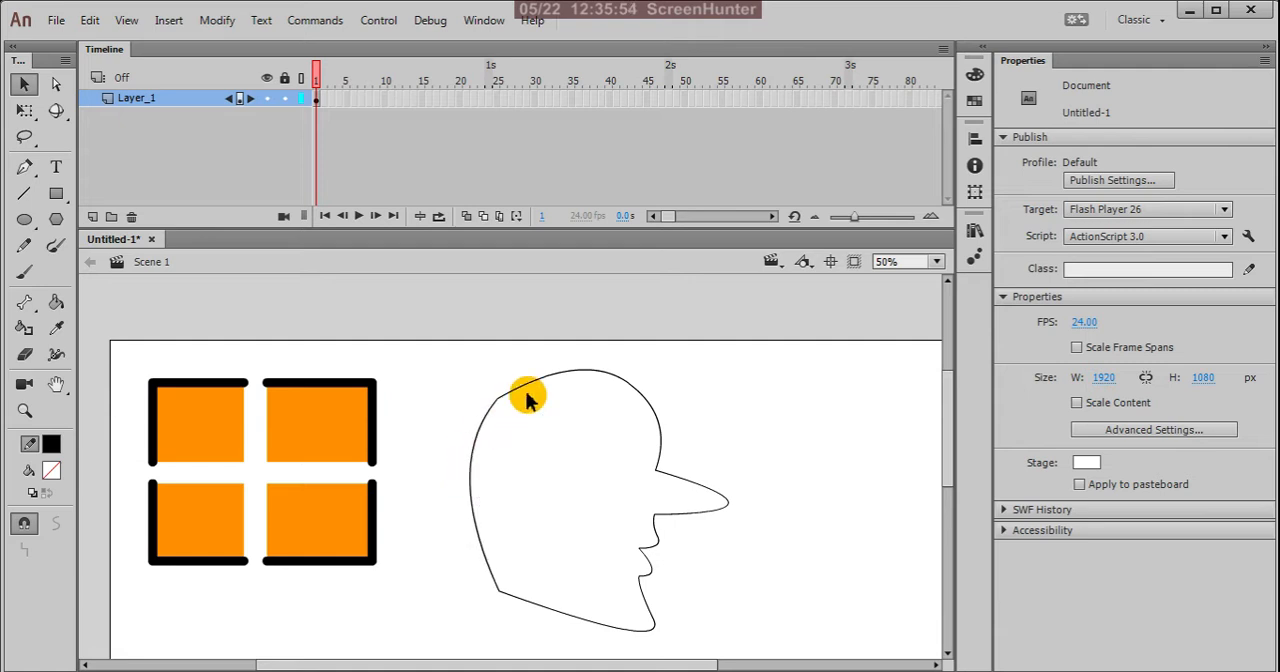
left_click_drag(570, 375, 560, 375)
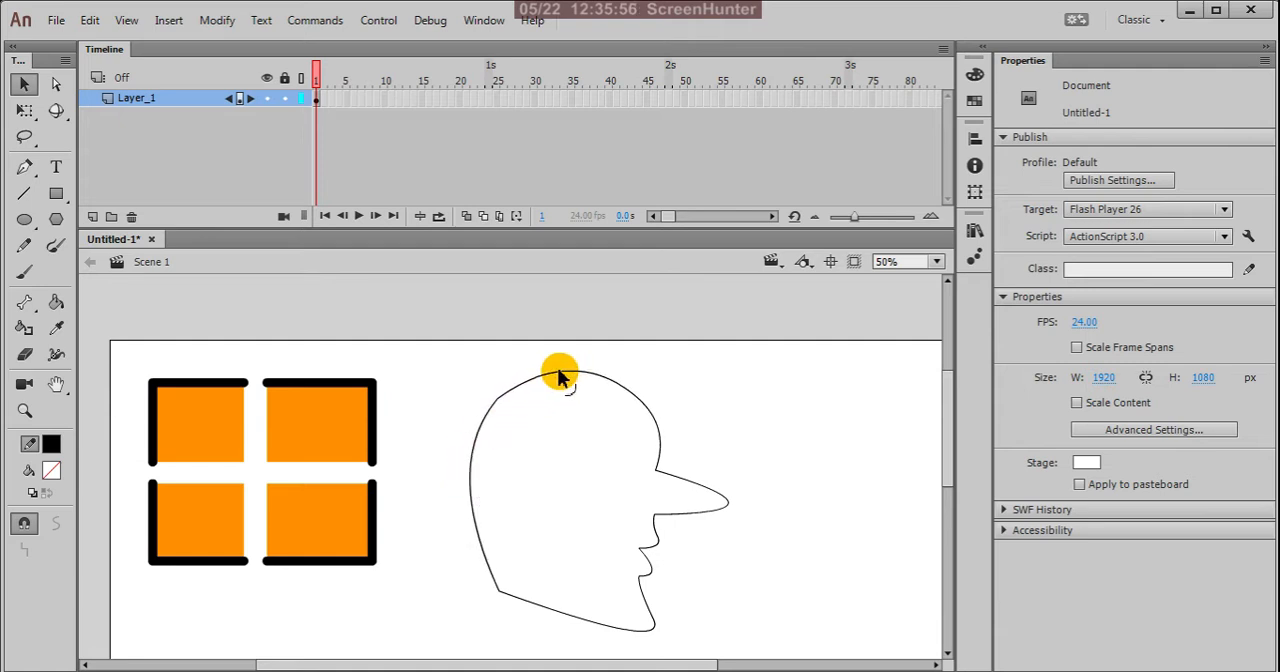
Step: Move the jaw's back corner up and inward, and reshape the jawline into a slightly higher, shorter chin
scroll(562, 380, "down", 3)
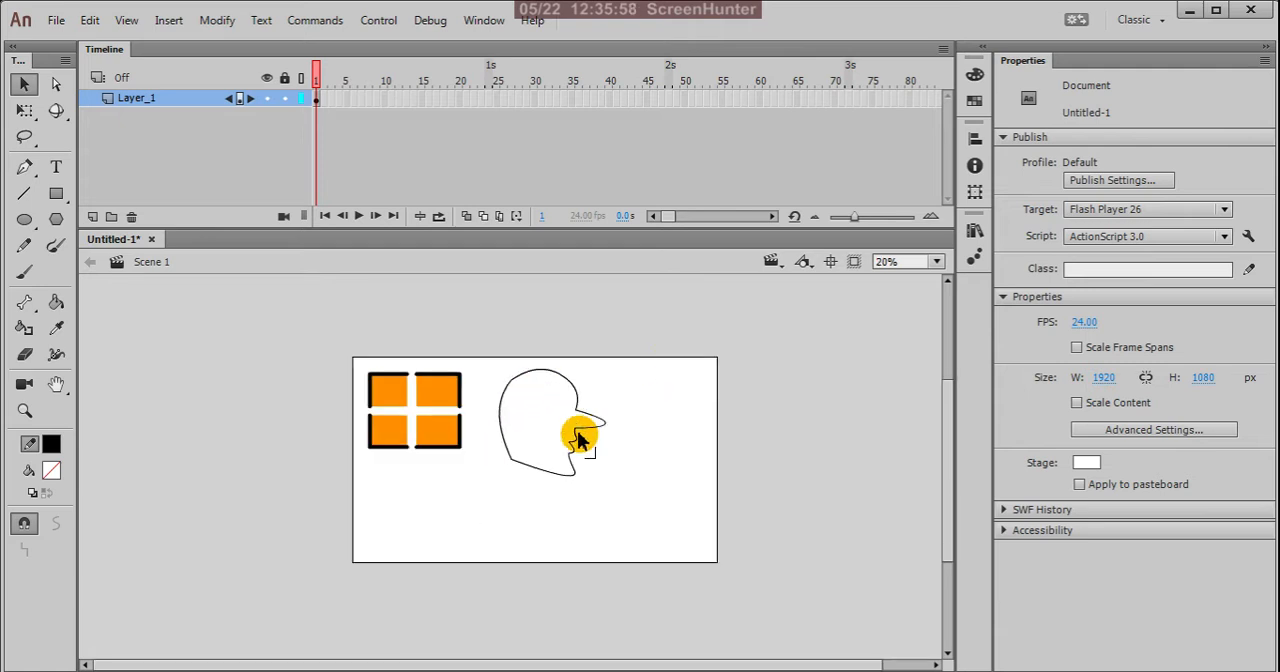
scroll(560, 480, "up", 3)
scroll(551, 498, "down", 2)
scroll(573, 516, "up", 1)
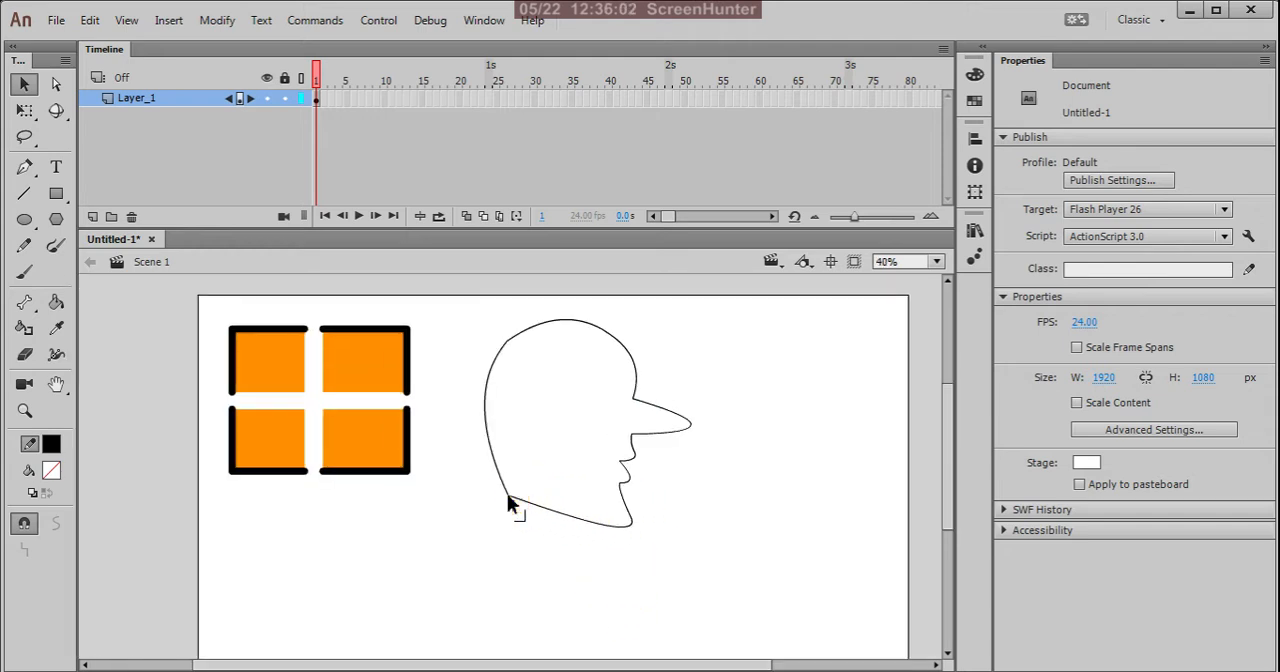
mouse_move(508, 504)
left_mouse_down()
mouse_move(508, 487)
mouse_move(523, 491)
left_mouse_up()
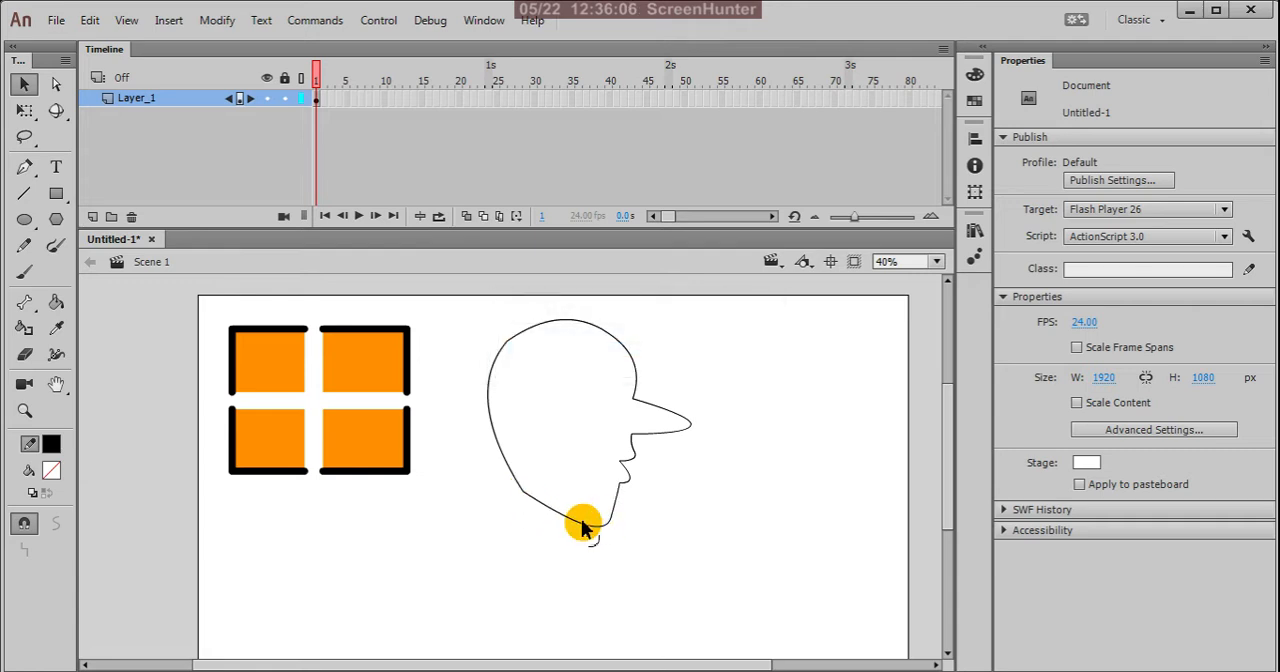
left_click_drag(594, 521, 594, 515)
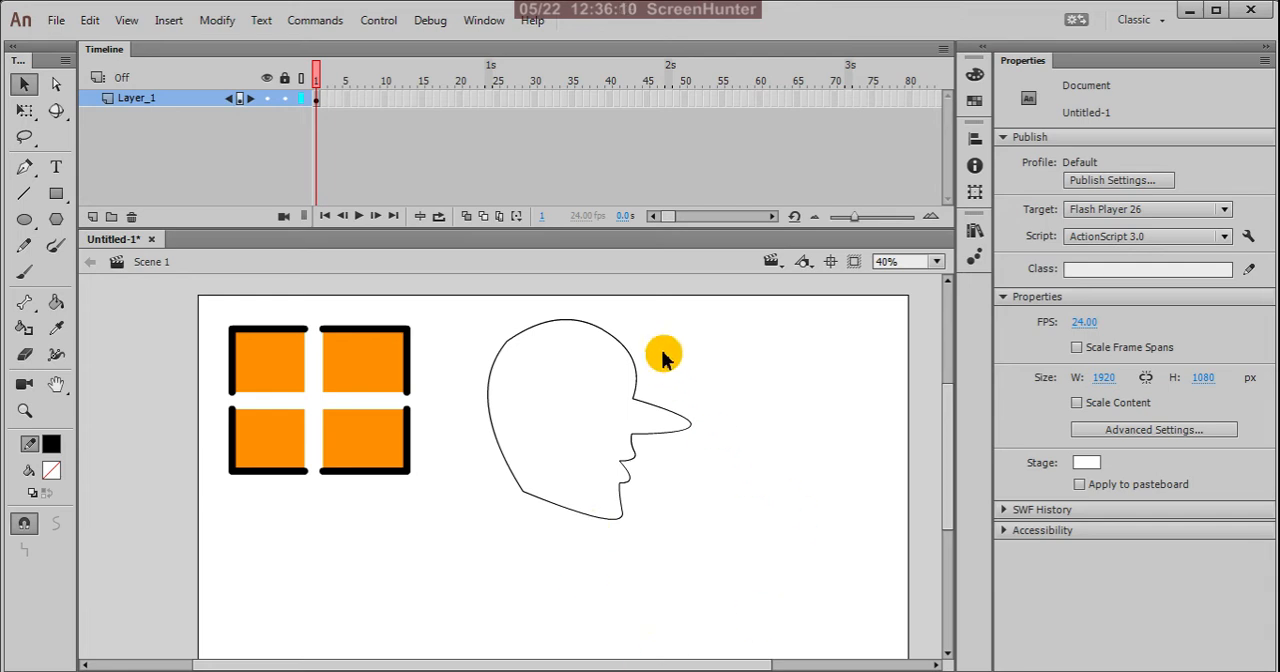
Step: Bend the tip of the nose inward to shorten the nose
scroll(685, 390, "up", 2)
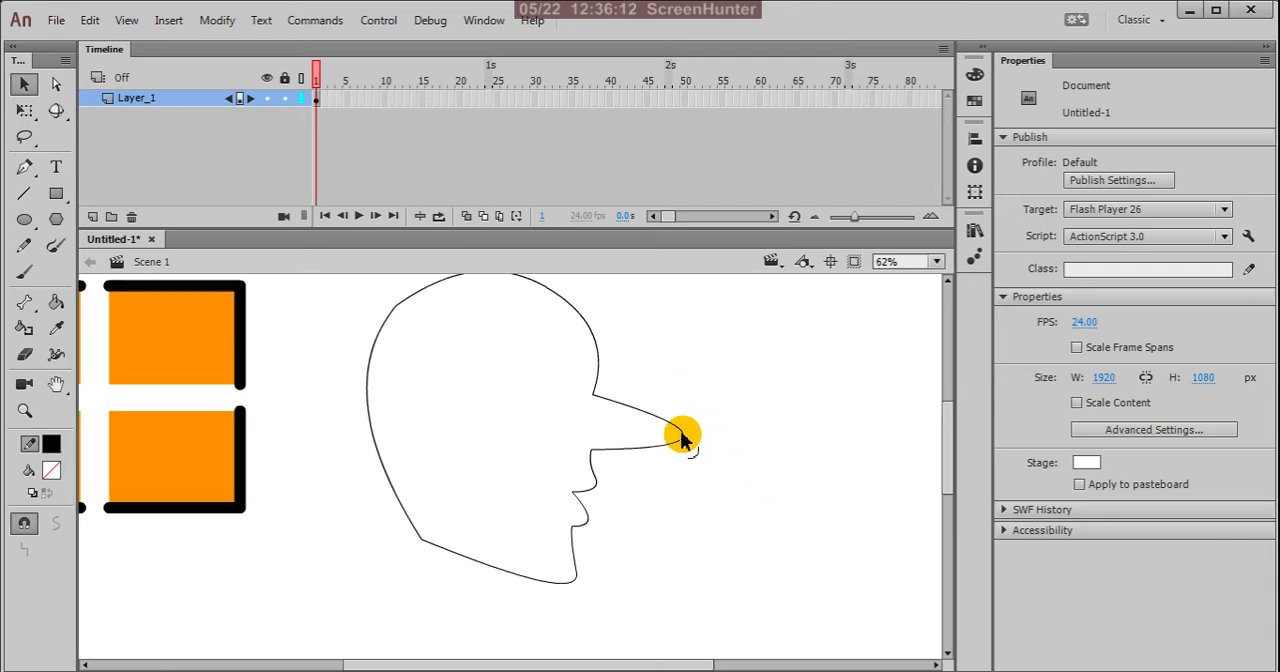
left_click_drag(683, 440, 652, 430)
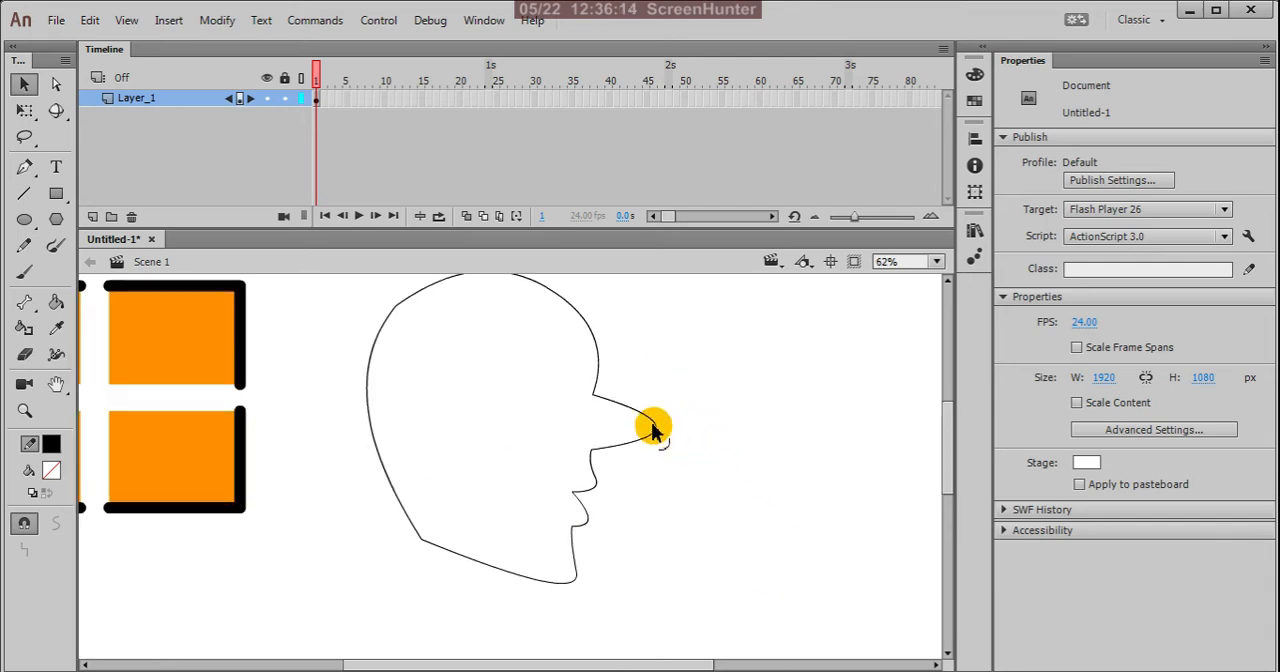
scroll(709, 490, "down", 2)
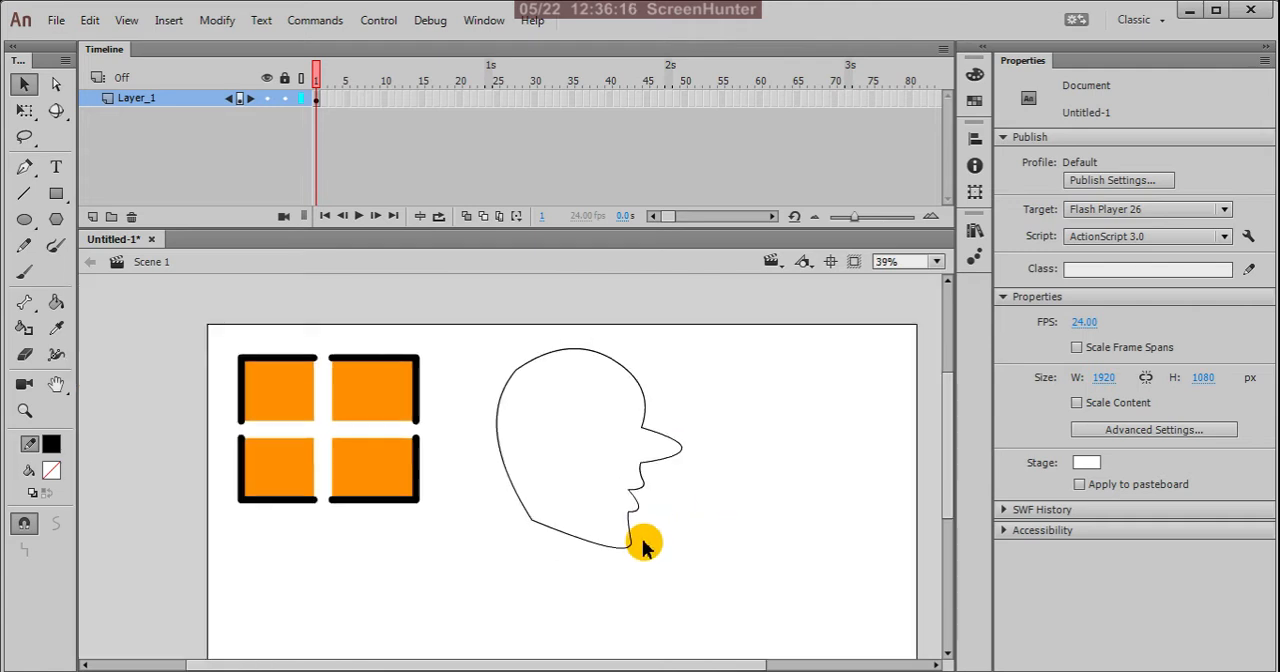
scroll(614, 546, "up", 2)
scroll(704, 580, "down", 2)
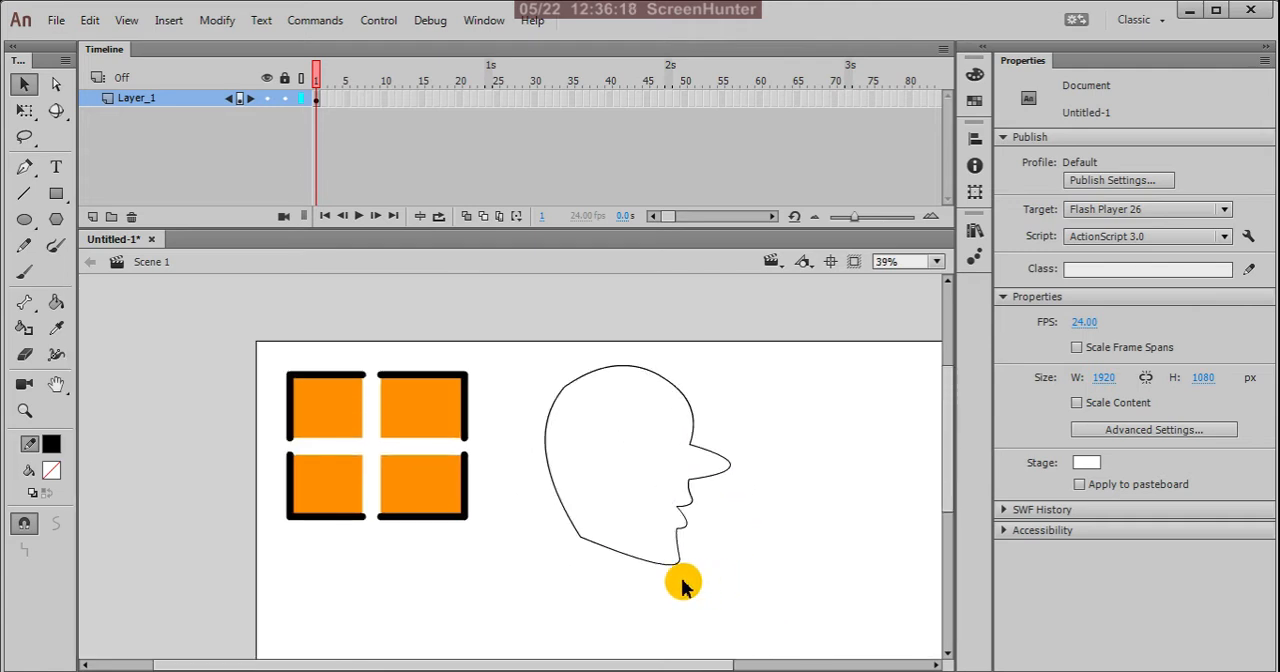
Step: Delete the short section of the head's outline around the crown's back corner
scroll(658, 570, "up", 2)
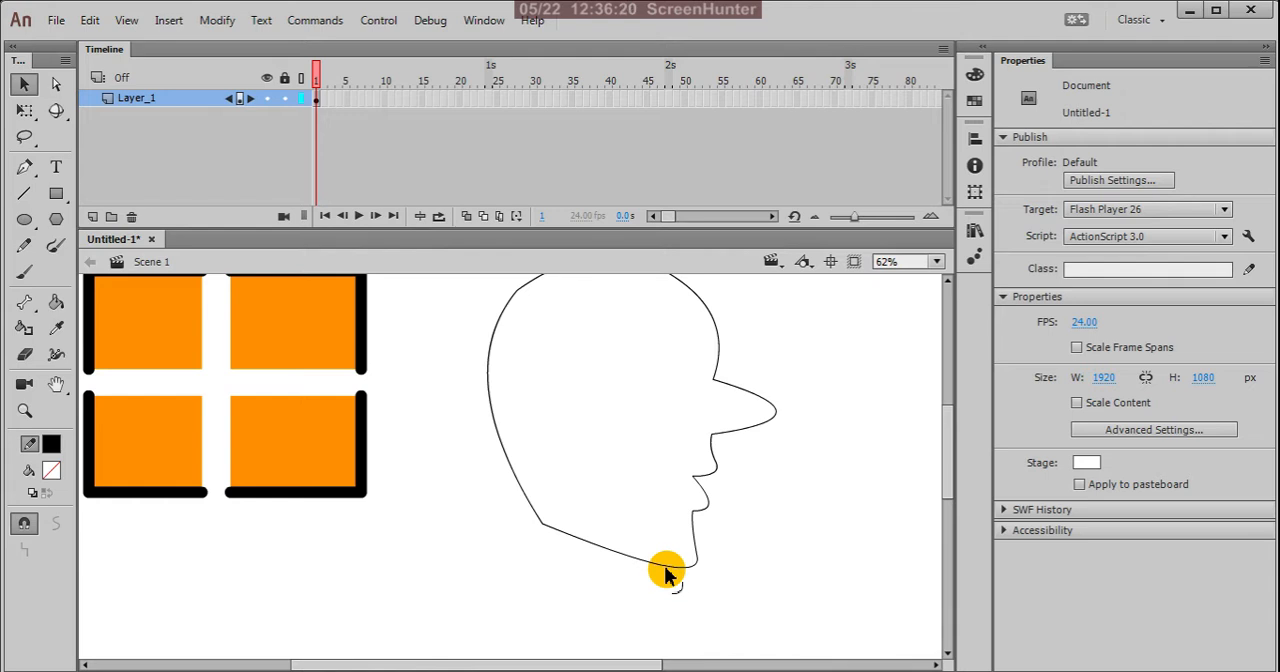
scroll(697, 577, "down", 1)
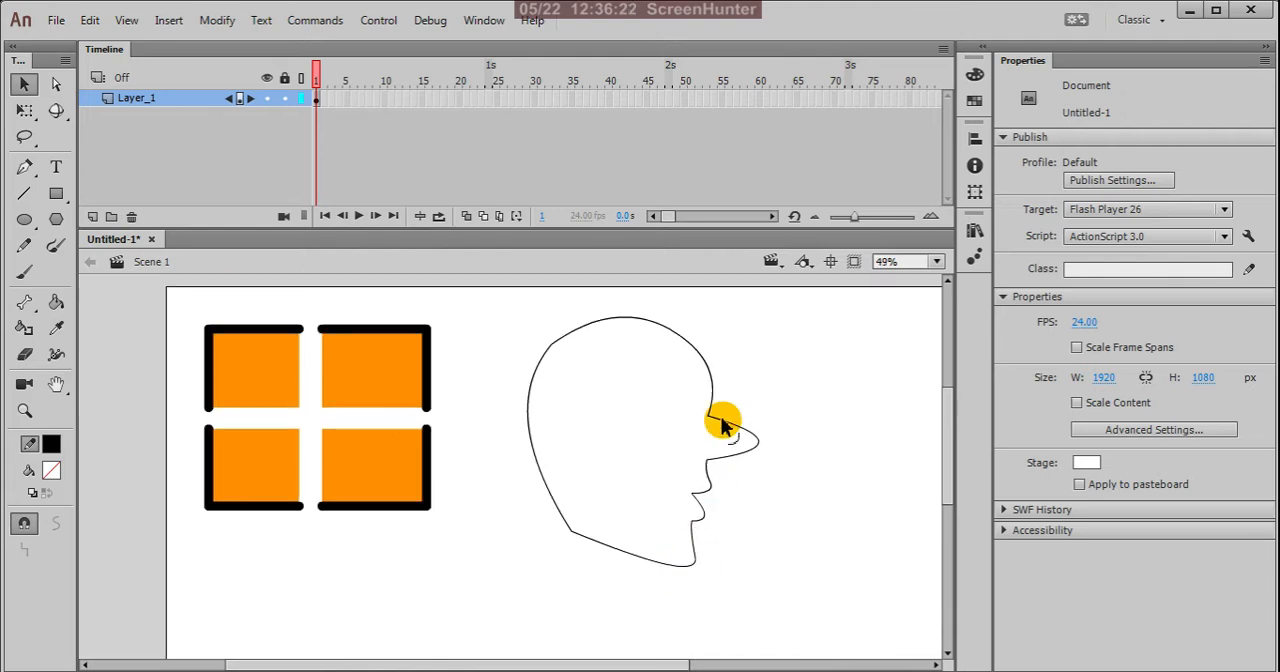
scroll(703, 347, "up", 1)
scroll(704, 354, "down", 1)
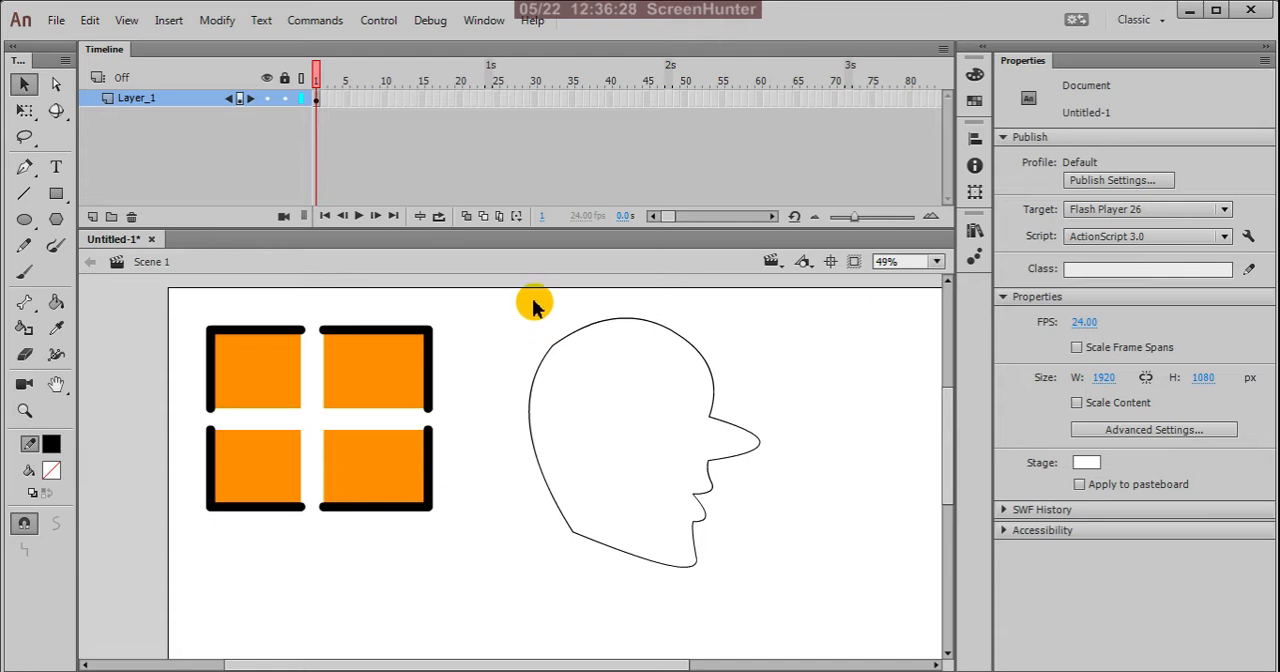
scroll(535, 306, "up", 2)
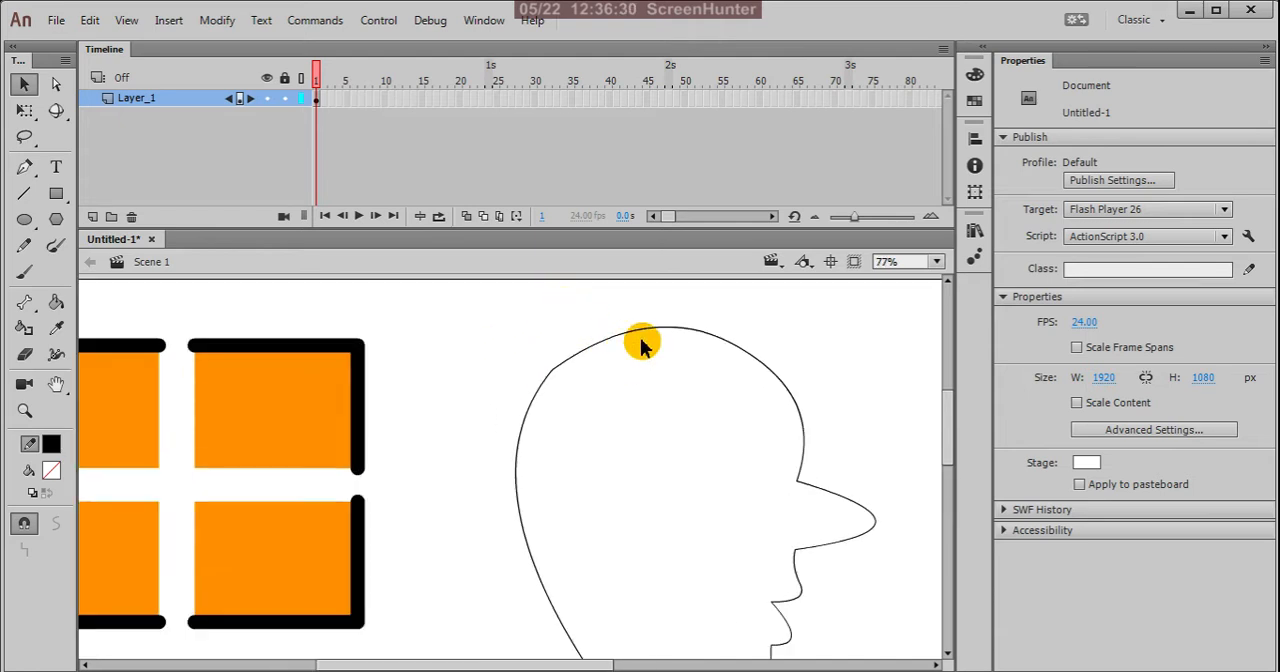
left_click_drag(515, 299, 622, 403)
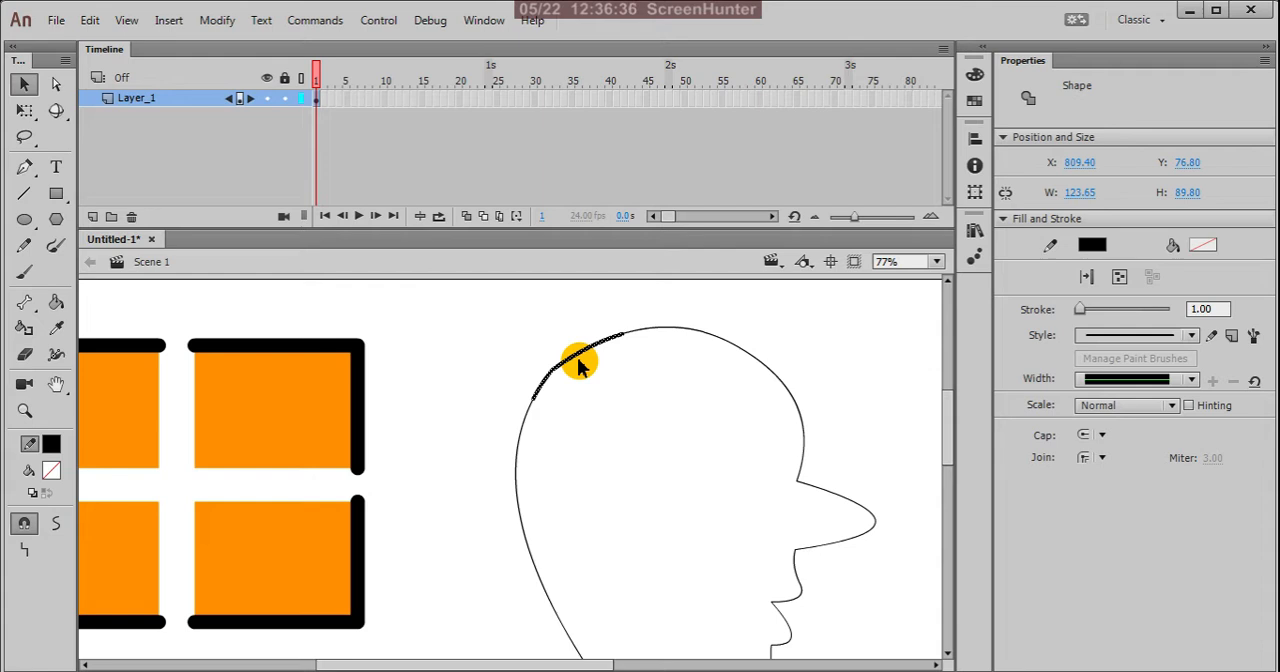
key("Delete")
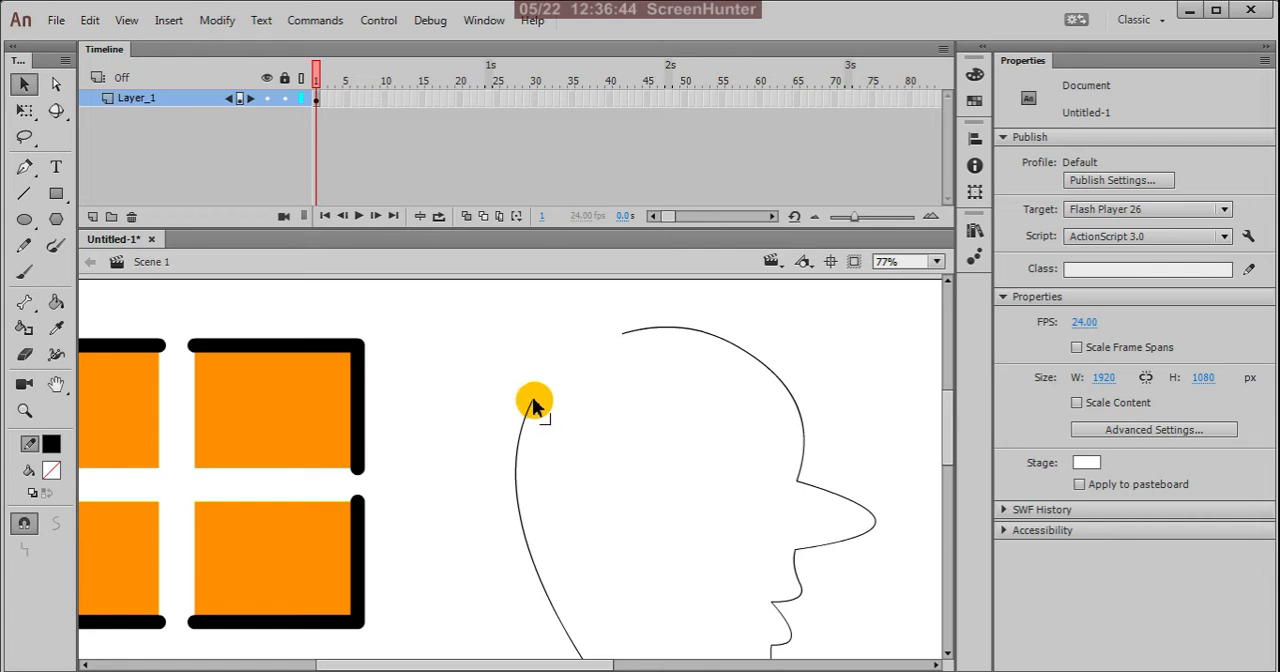
Step: Join the open end of the back-of-head line to the crown and bend it outward into a smooth, round skull
left_click_drag(533, 405, 620, 341)
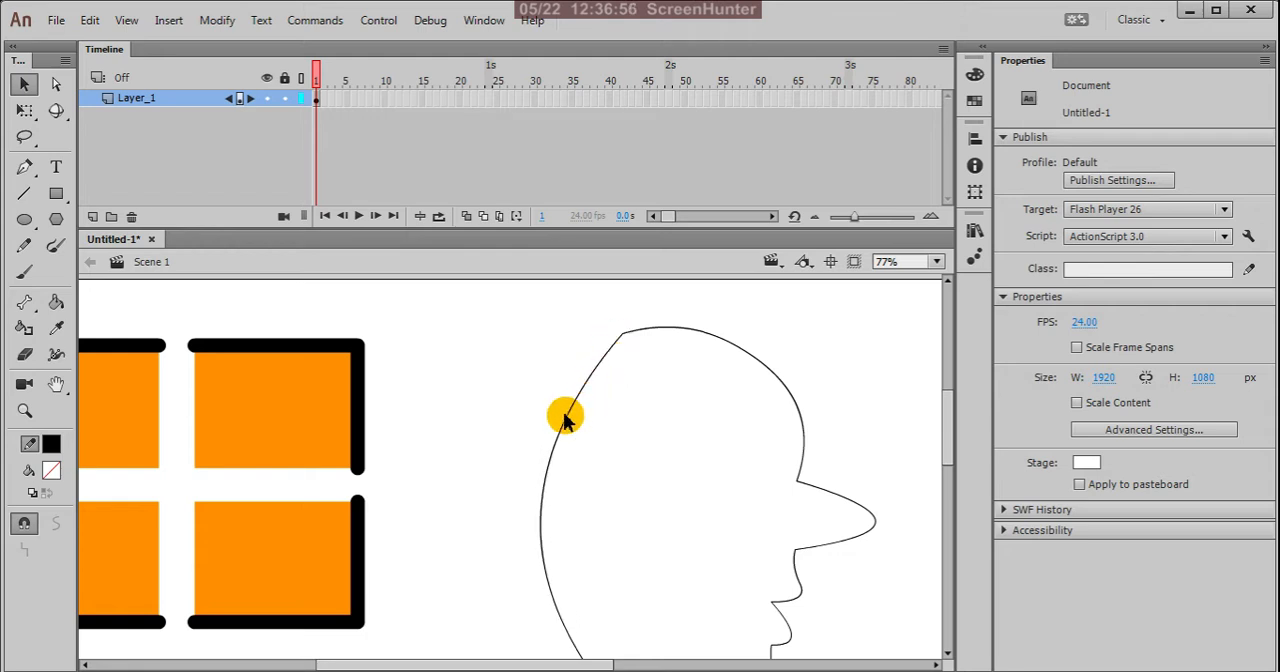
mouse_move(559, 437)
left_mouse_down()
mouse_move(537, 380)
mouse_move(551, 374)
left_mouse_up()
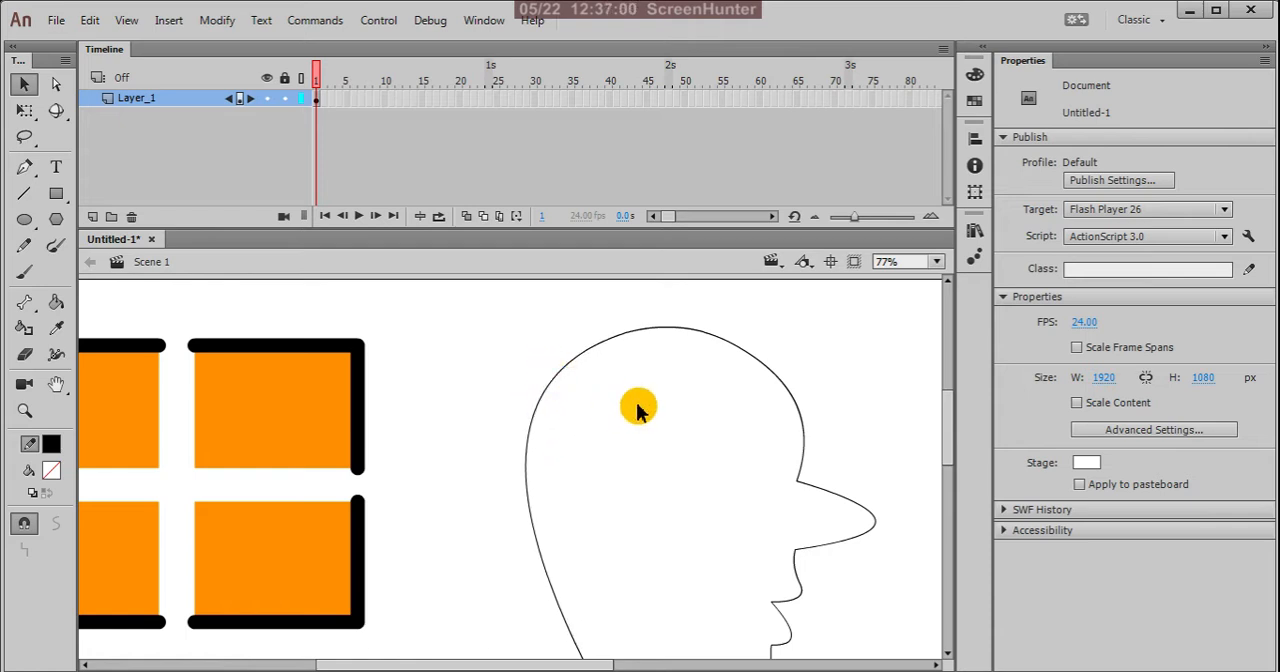
scroll(637, 405, "down", 2)
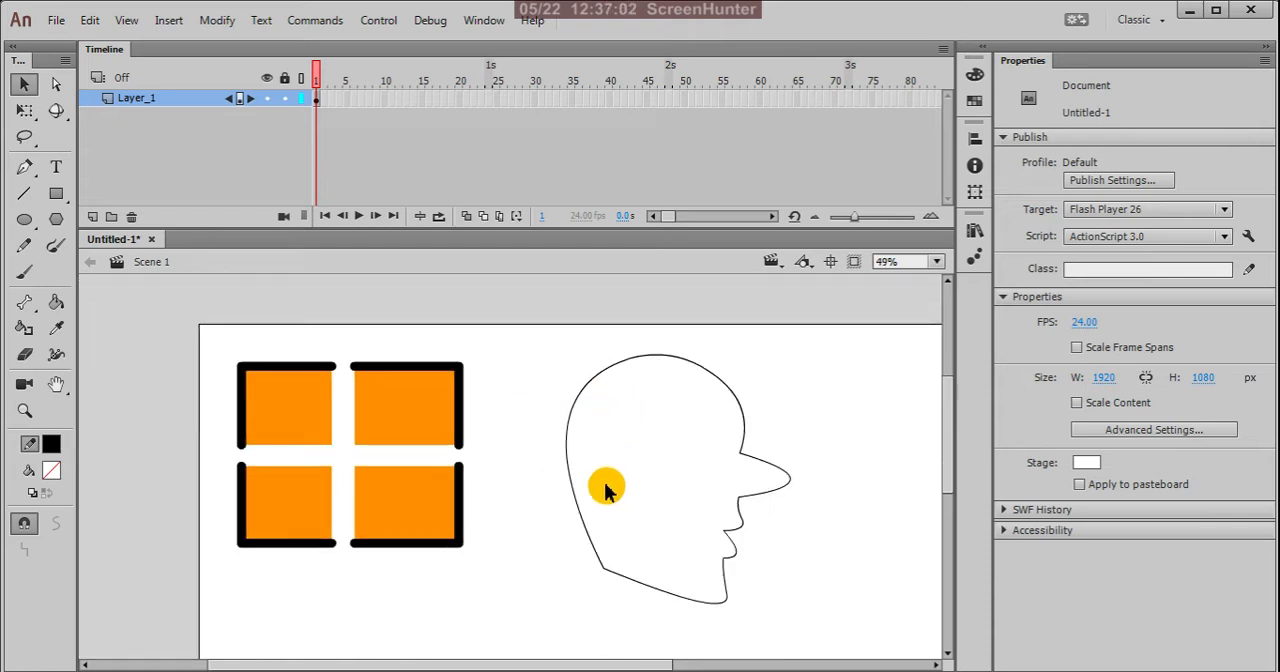
Step: Move the jaw's back corner slightly upward
scroll(705, 610, "up", 1)
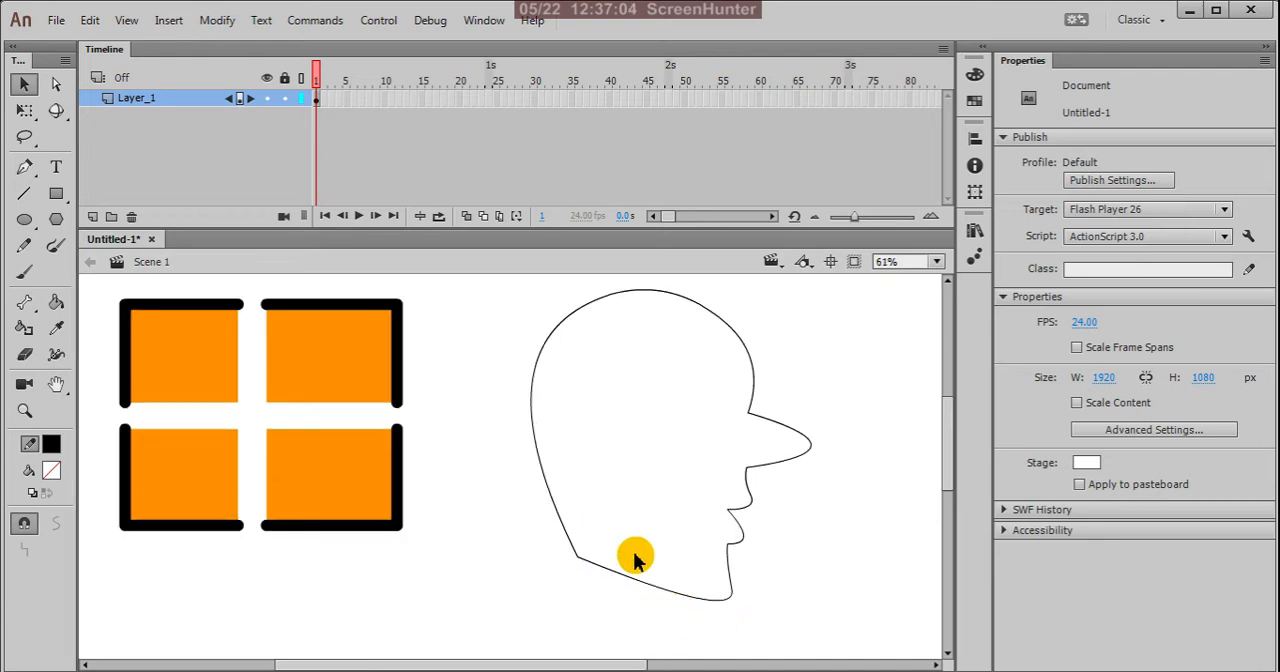
scroll(635, 548, "down", 2)
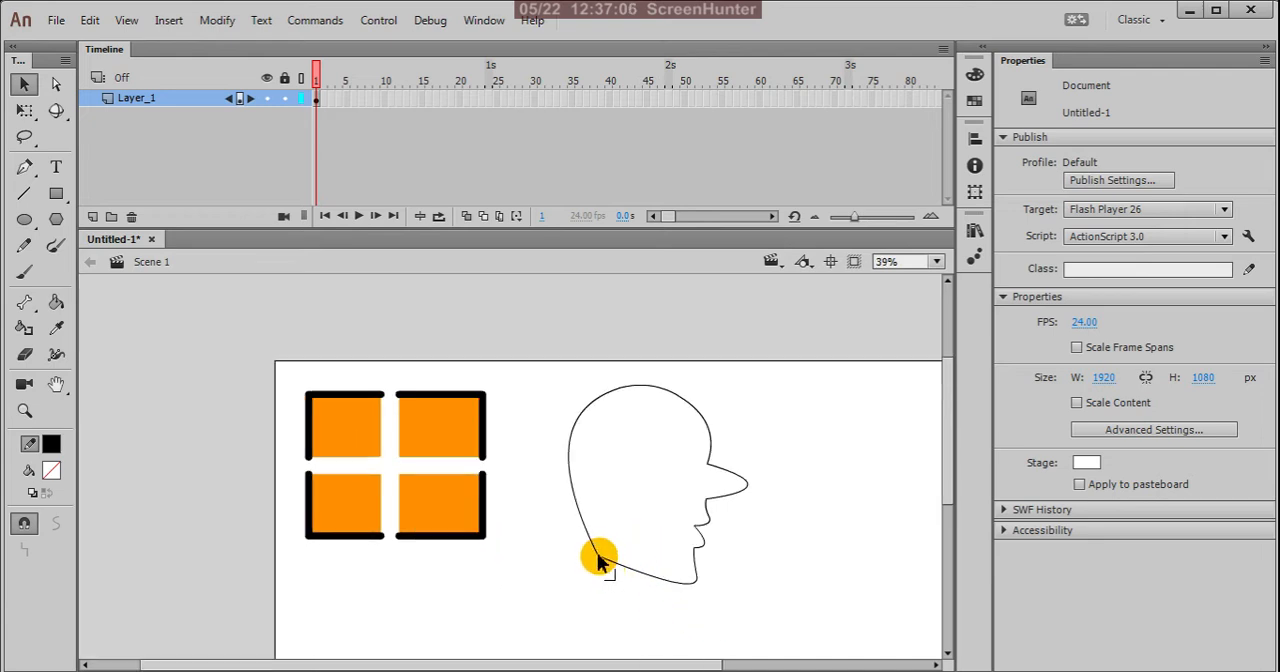
left_click_drag(600, 563, 601, 552)
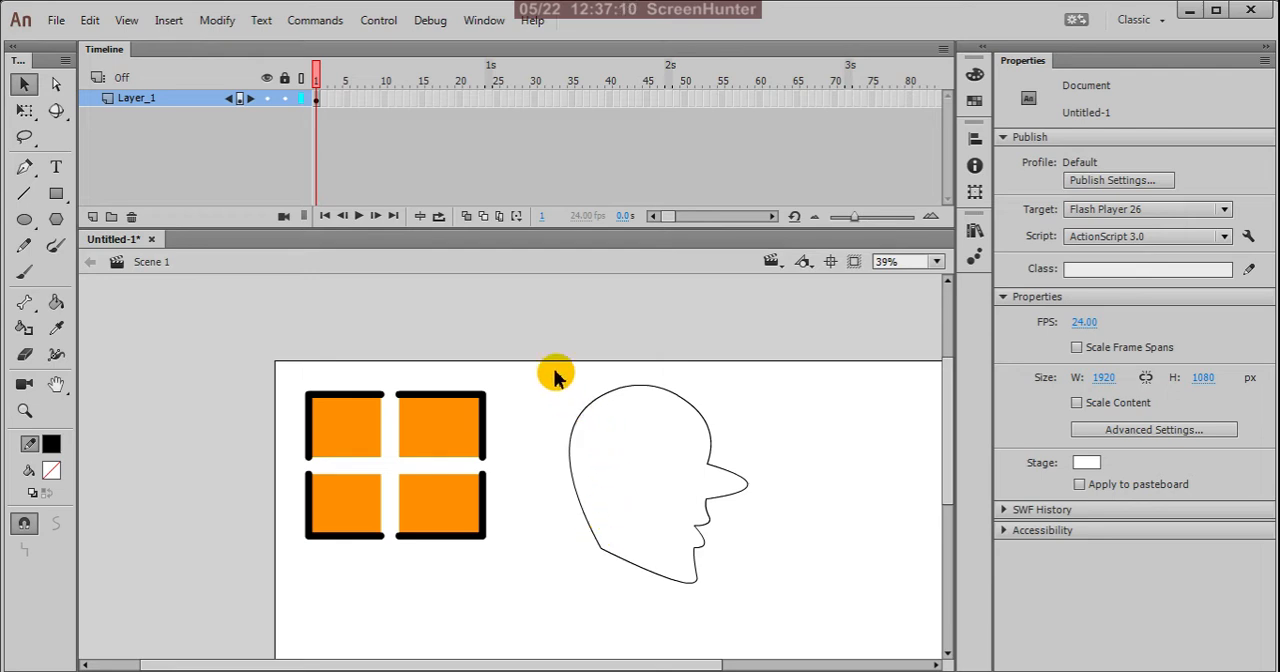
Step: Select the whole head outline and mix a pale pink skin tone, #FBD2C7, as the fill colour
left_click_drag(540, 345, 766, 640)
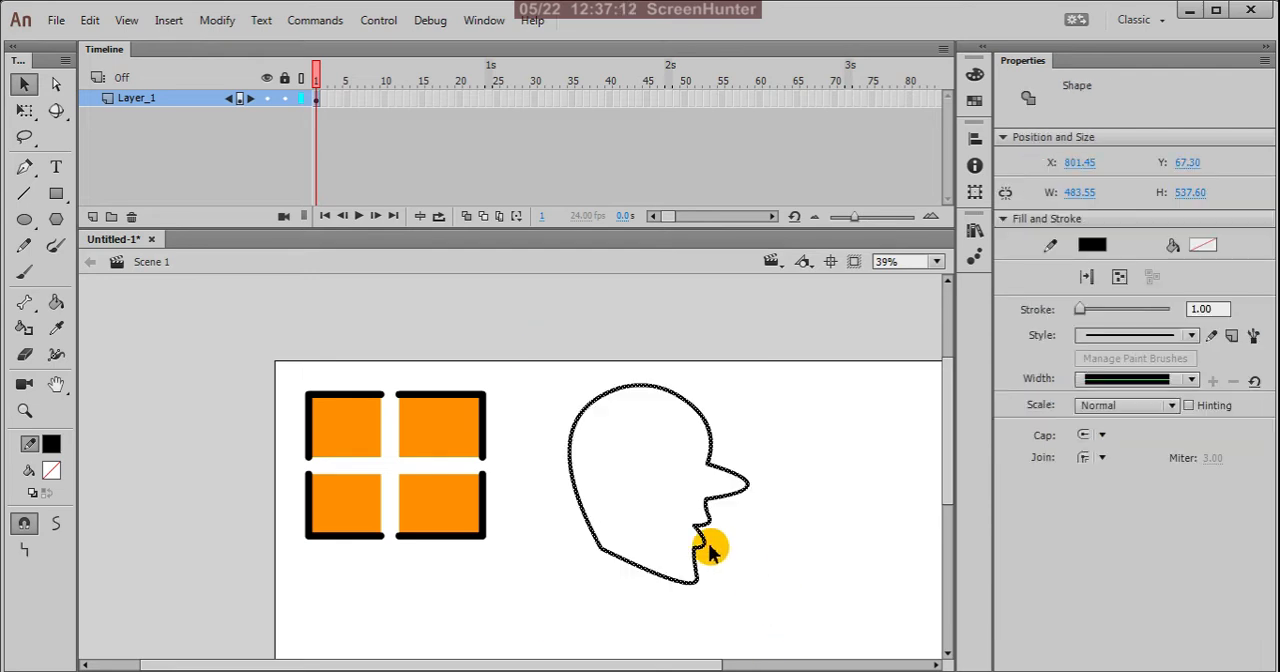
left_click(52, 470)
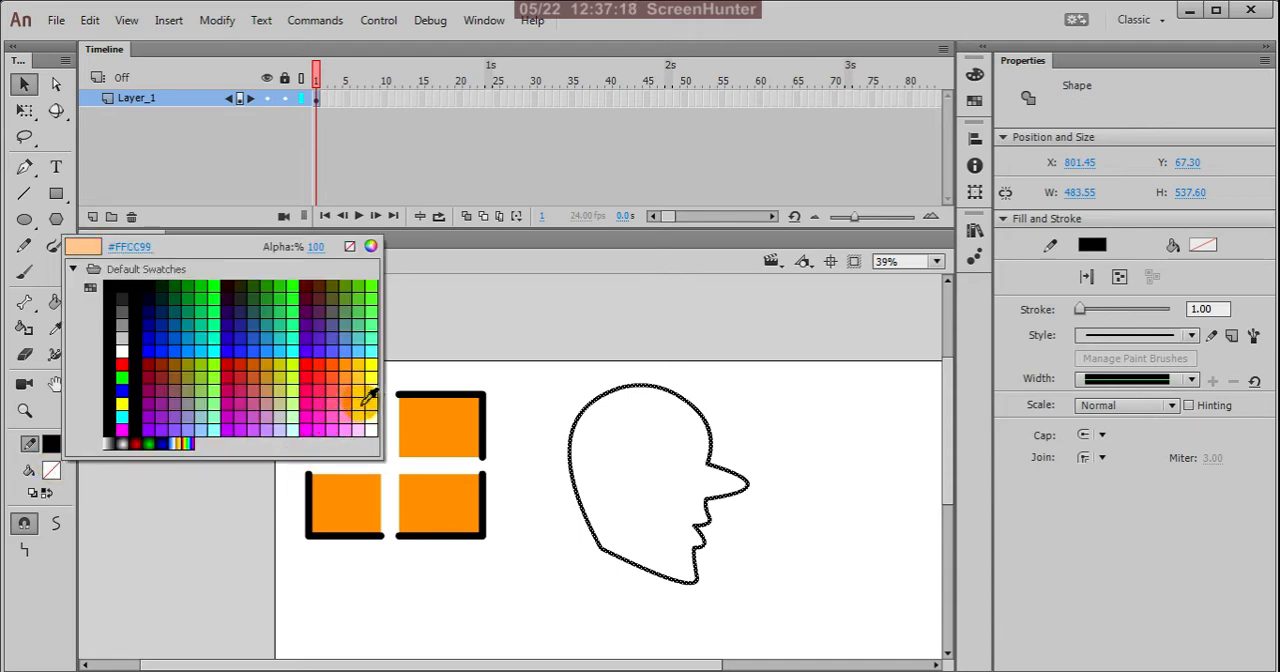
left_click(369, 246)
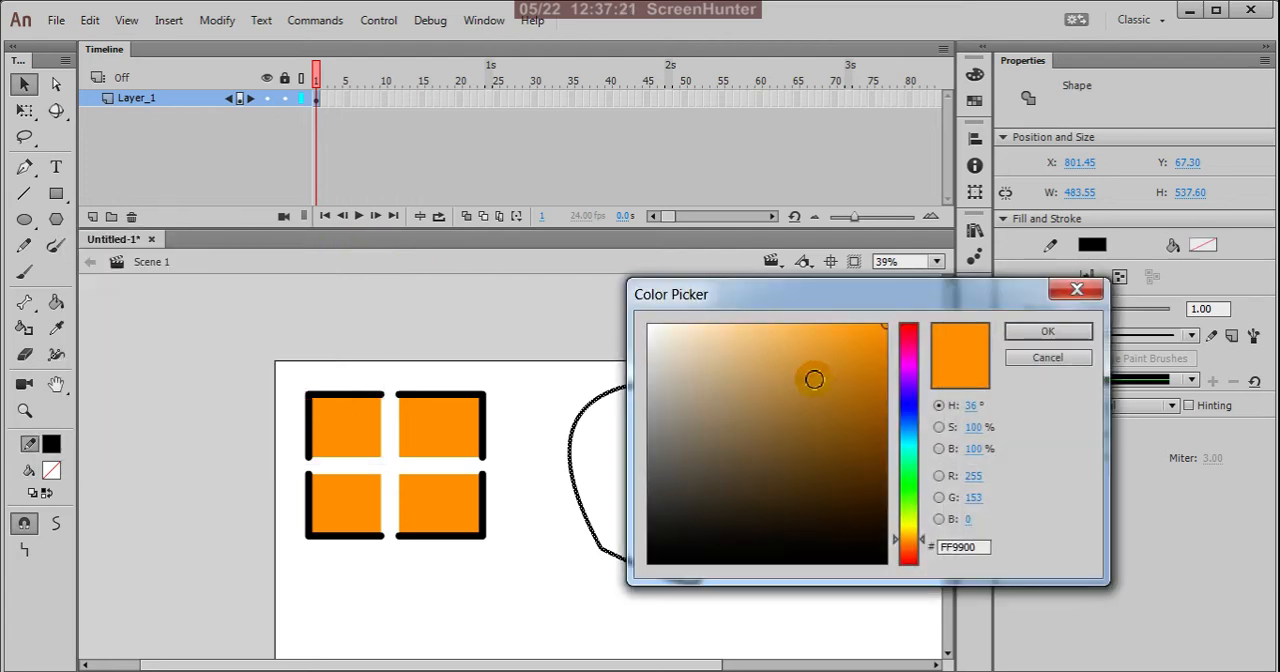
left_click(911, 543)
left_click_drag(913, 554, 915, 557)
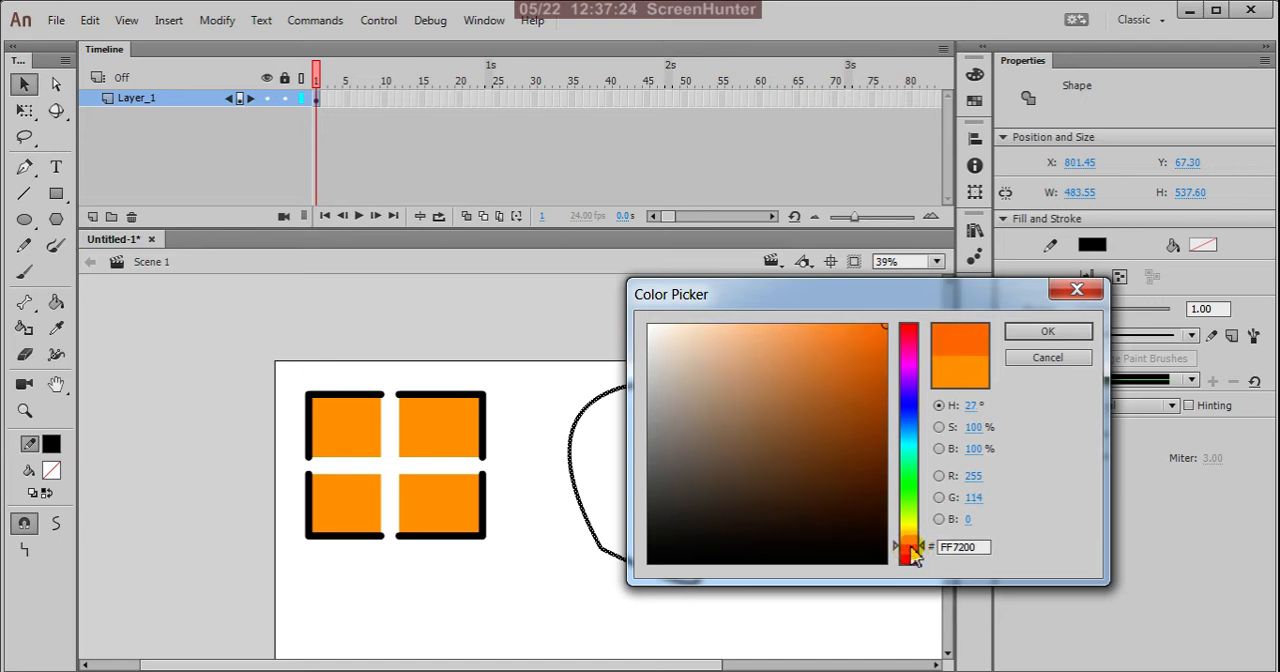
left_click(913, 557)
left_click_drag(658, 331, 718, 329)
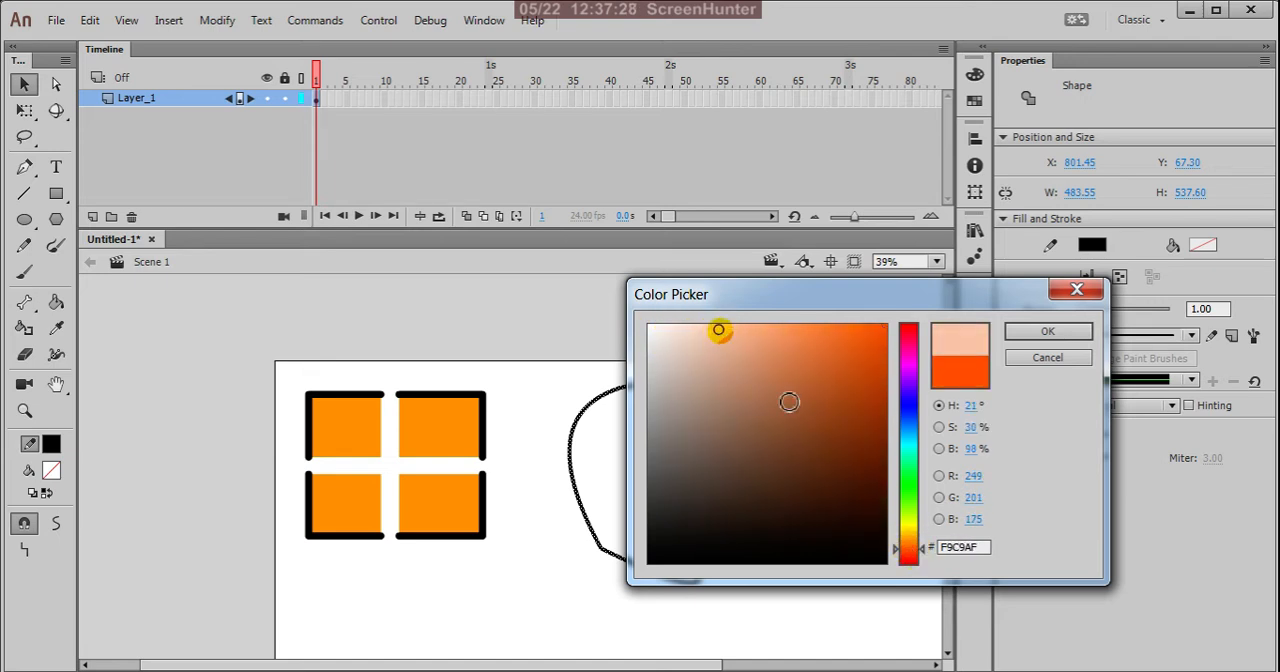
left_click(907, 550)
left_click_drag(914, 552, 914, 557)
left_click(717, 329)
left_click_drag(717, 329, 703, 329)
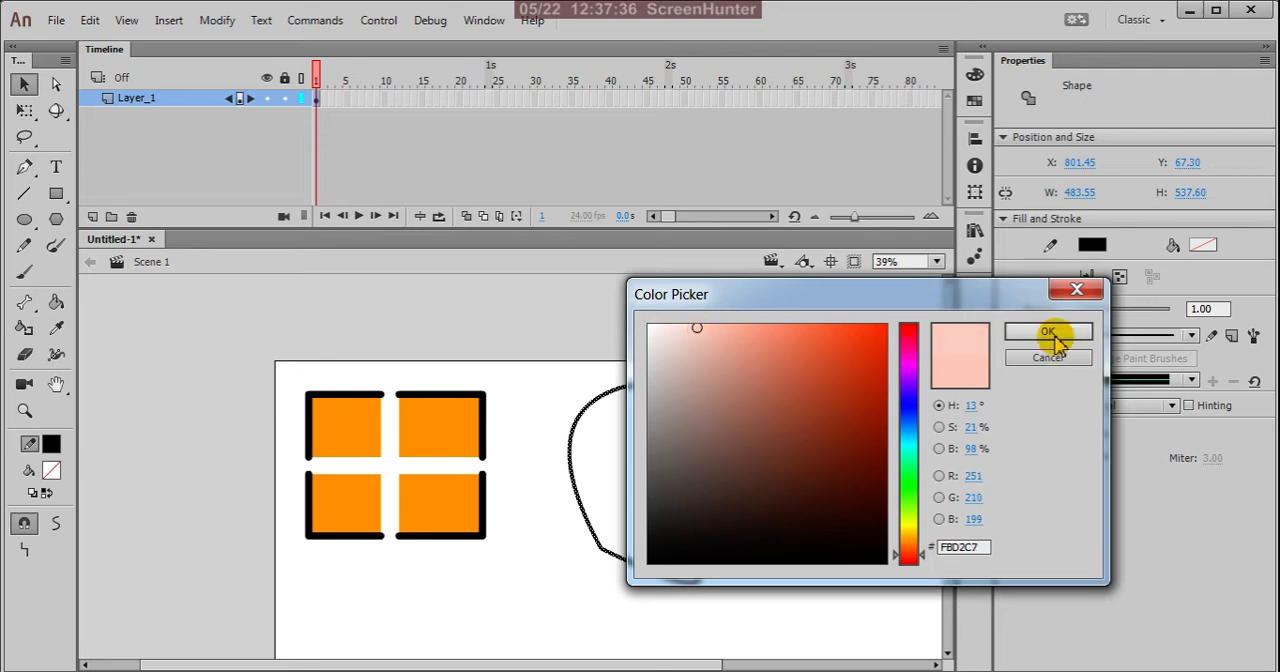
left_click(1047, 331)
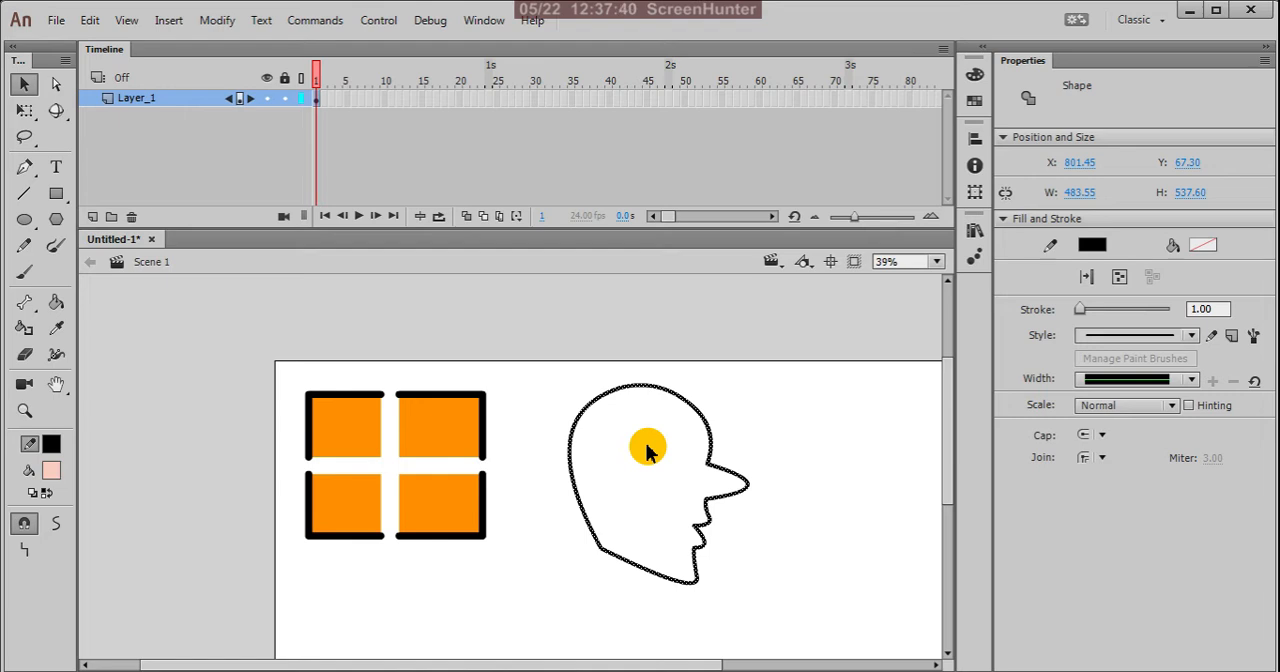
Step: Fill the inside of the head profile with the pale pink using the Paint Bucket tool, and deselect the head
key("k")
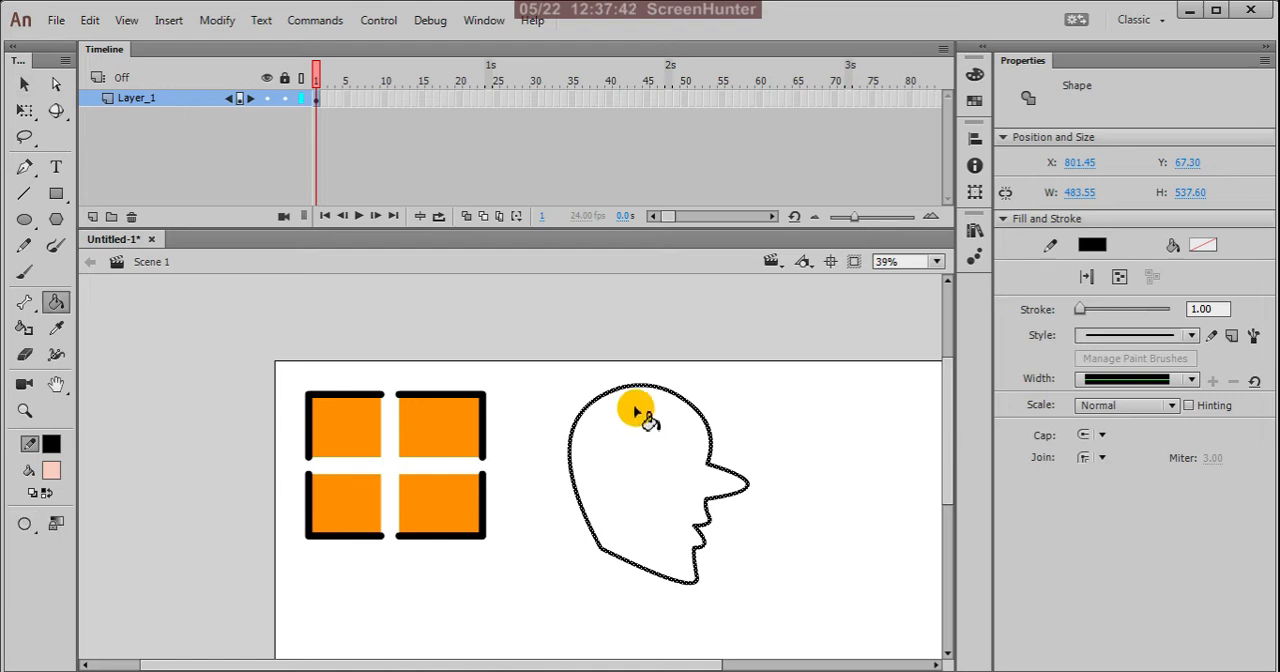
left_click(640, 414)
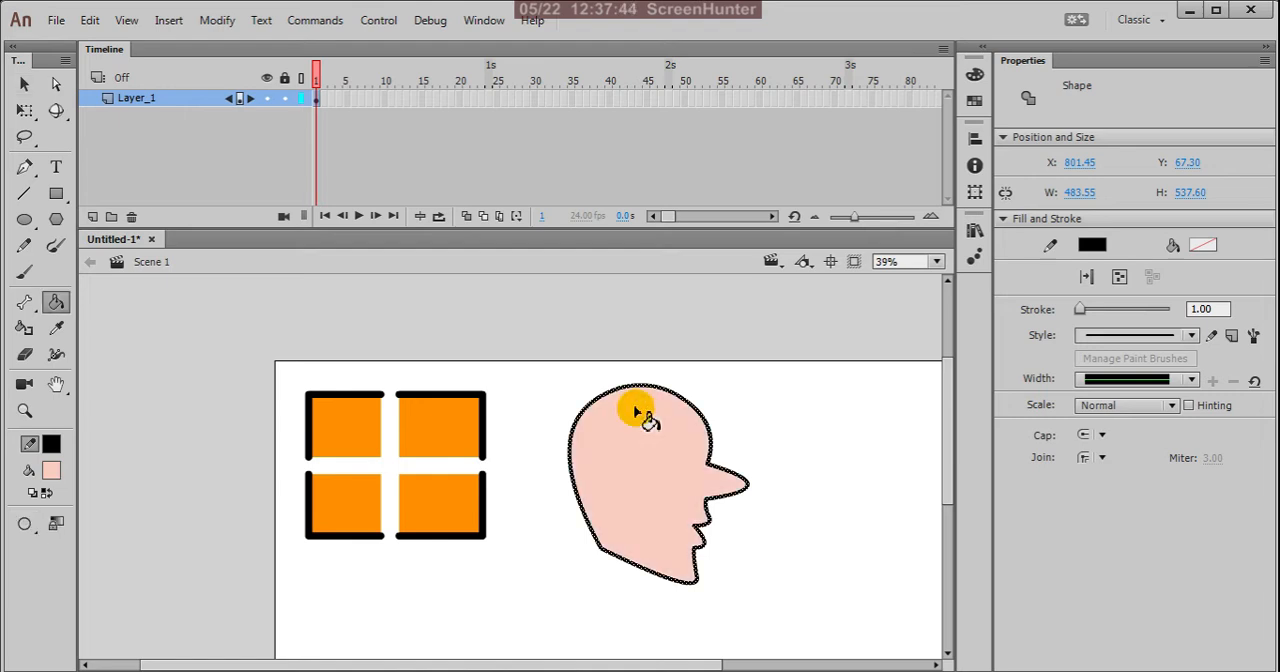
key("v")
left_click(768, 416)
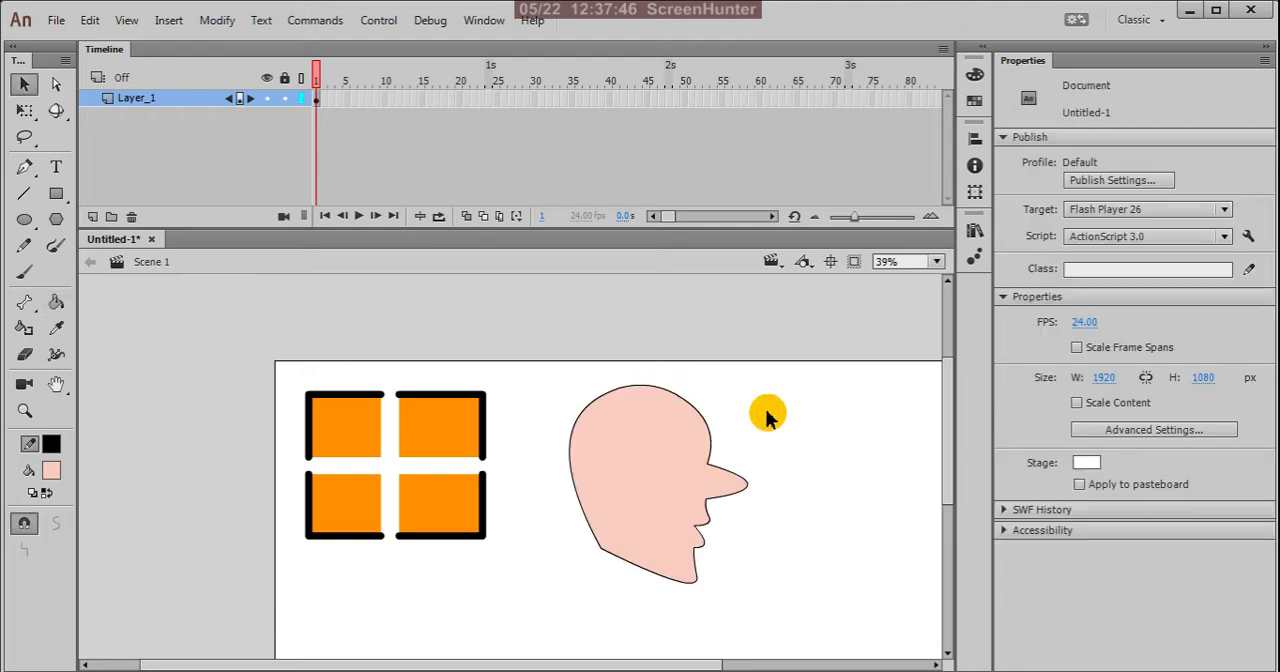
Step: Select the head's fill and outline together and move them horizontally away from the orange pieces, to about X 939
left_click_drag(548, 360, 790, 630)
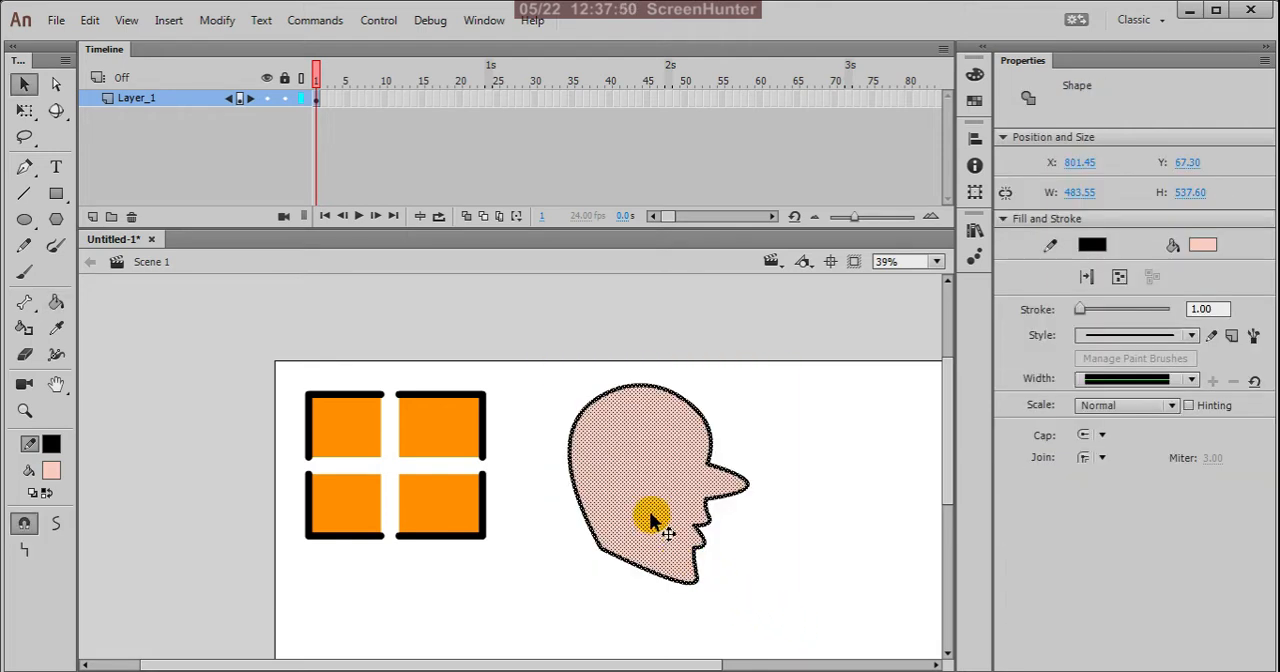
left_click_drag(660, 497, 712, 492)
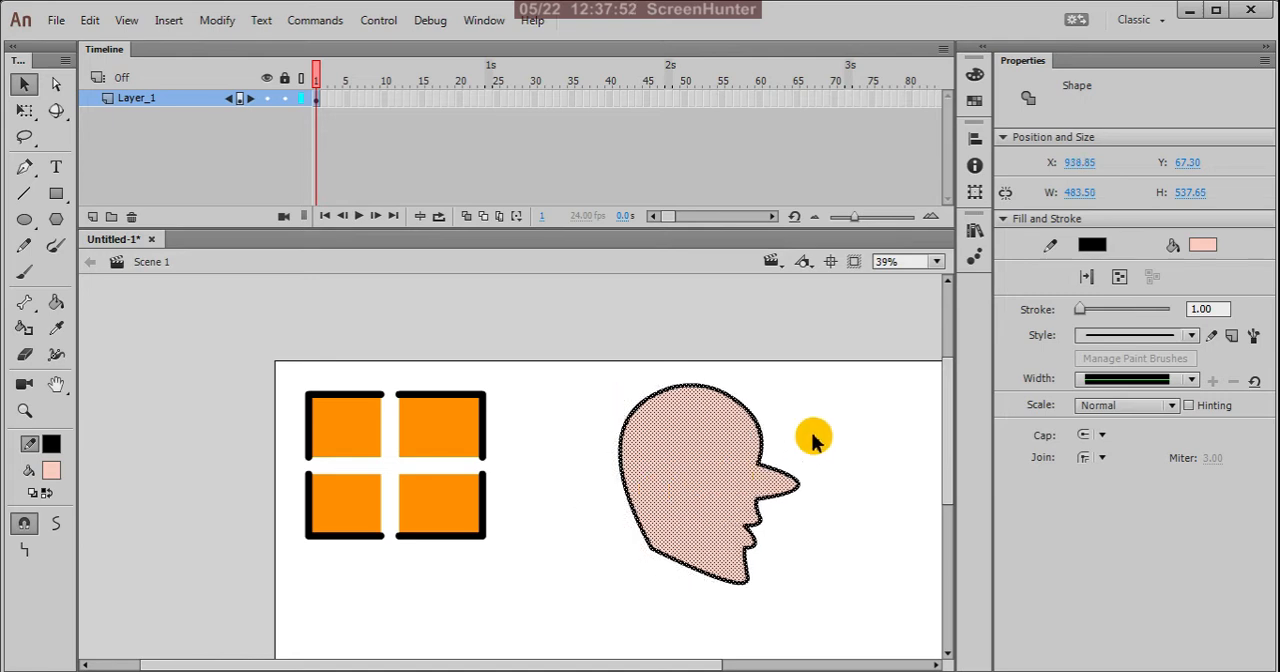
left_click(813, 440)
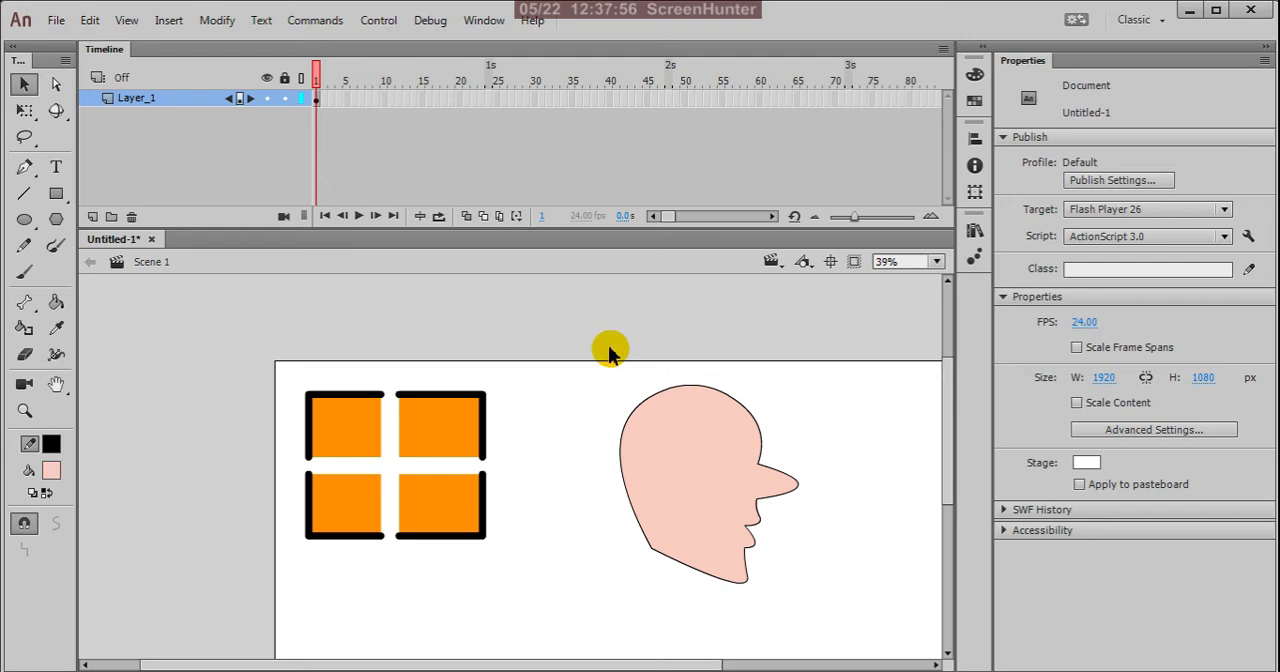
Step: Draw a pink rectangle with a black outline, about 577 by 278 px, below the orange pieces on the stage
key("ctrl+minus")
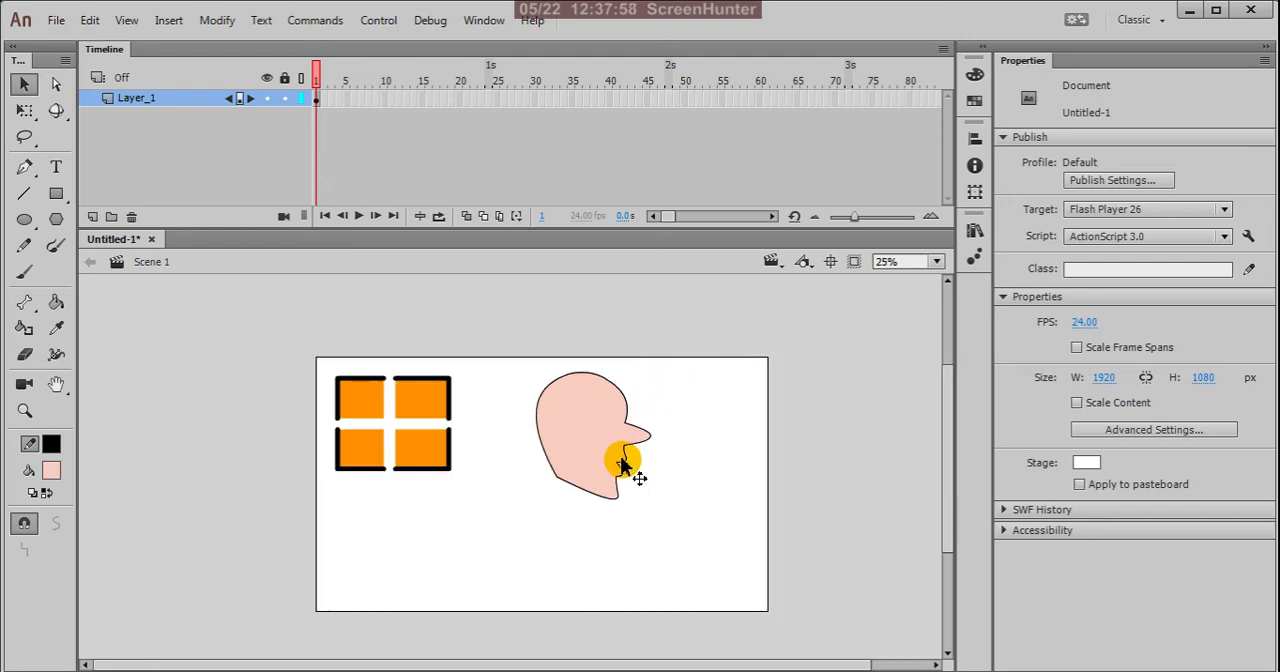
scroll(622, 462, "up", 1)
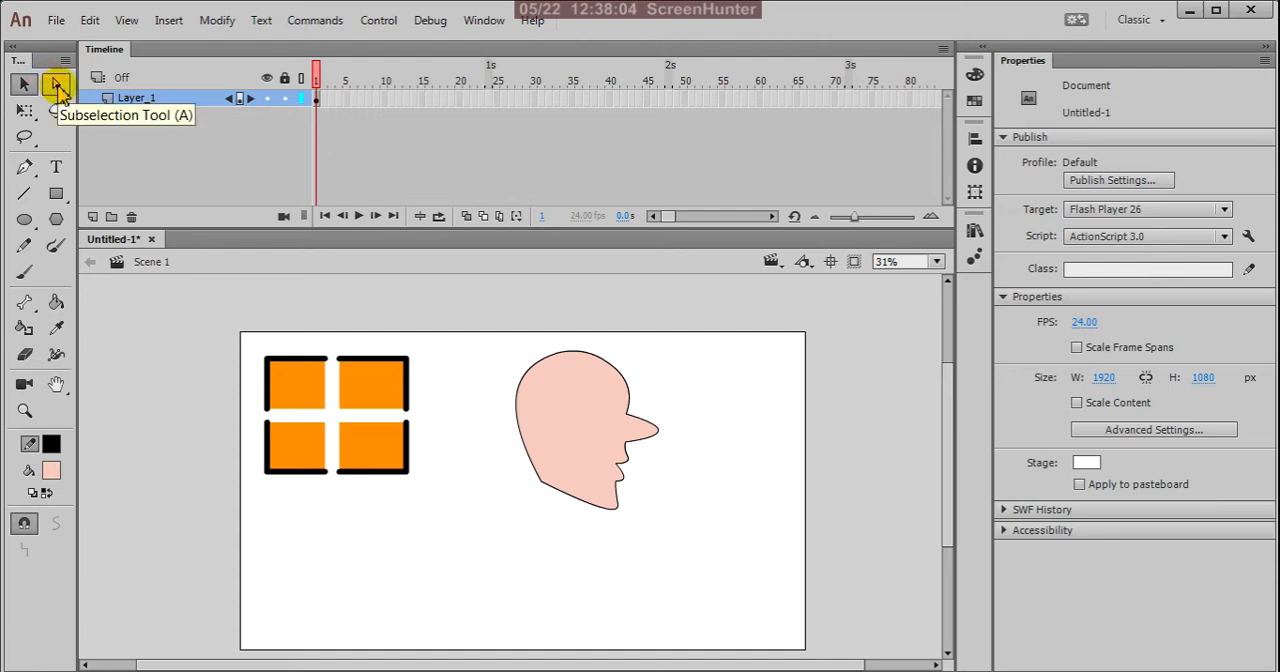
scroll(681, 330, "down", 1)
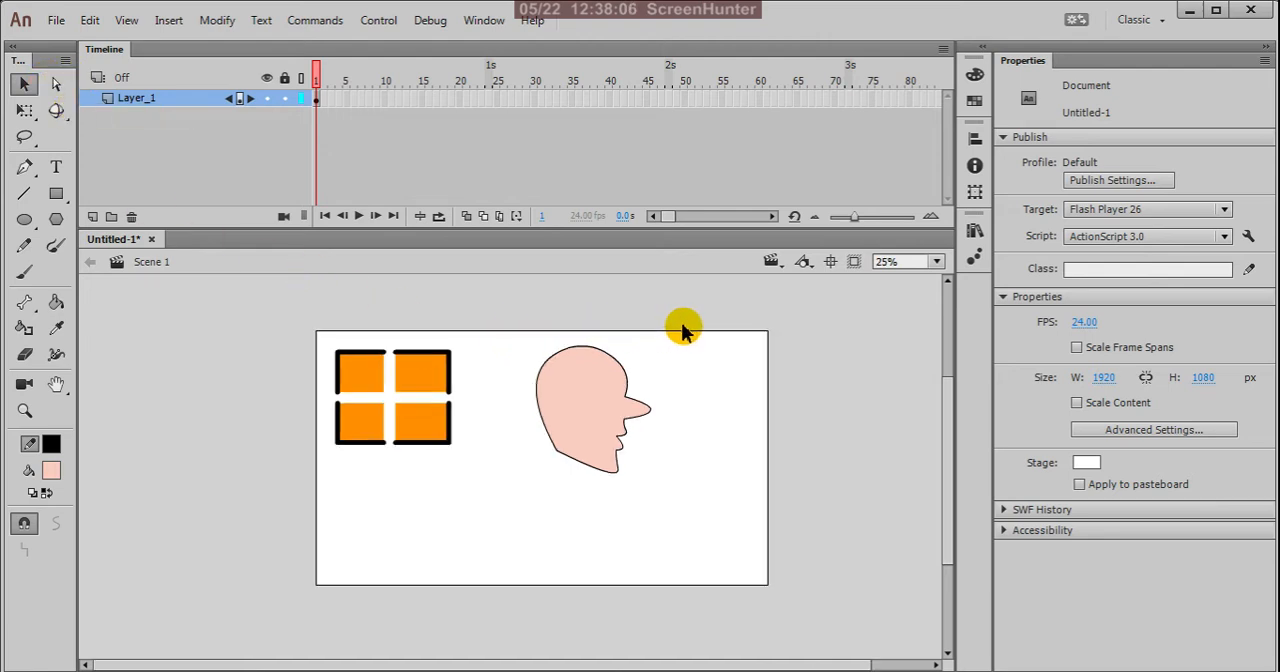
scroll(555, 390, "up", 1)
scroll(597, 329, "down", 2)
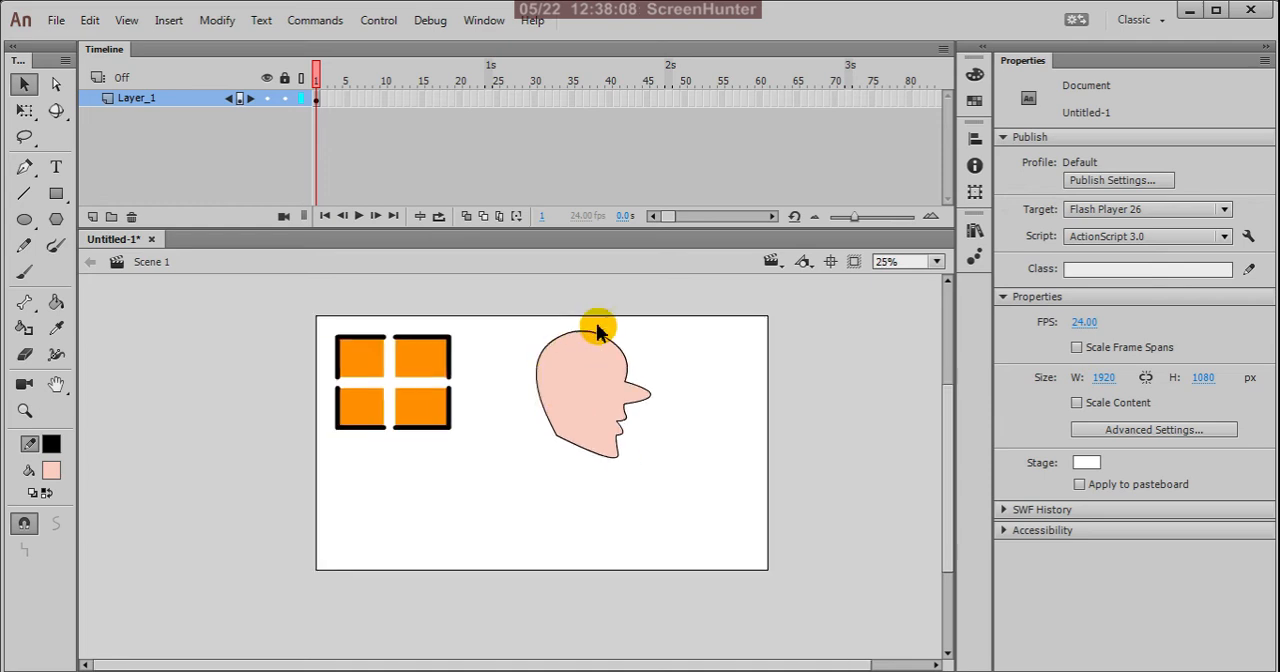
left_click(56, 194)
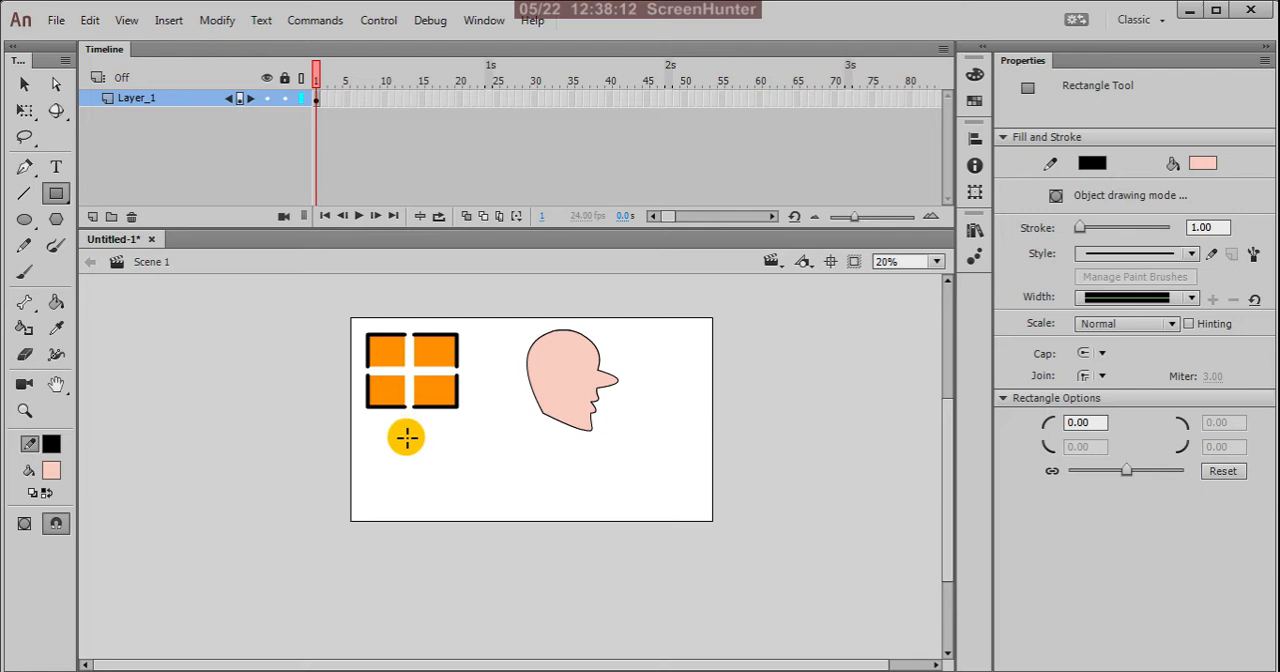
left_click_drag(404, 435, 513, 487)
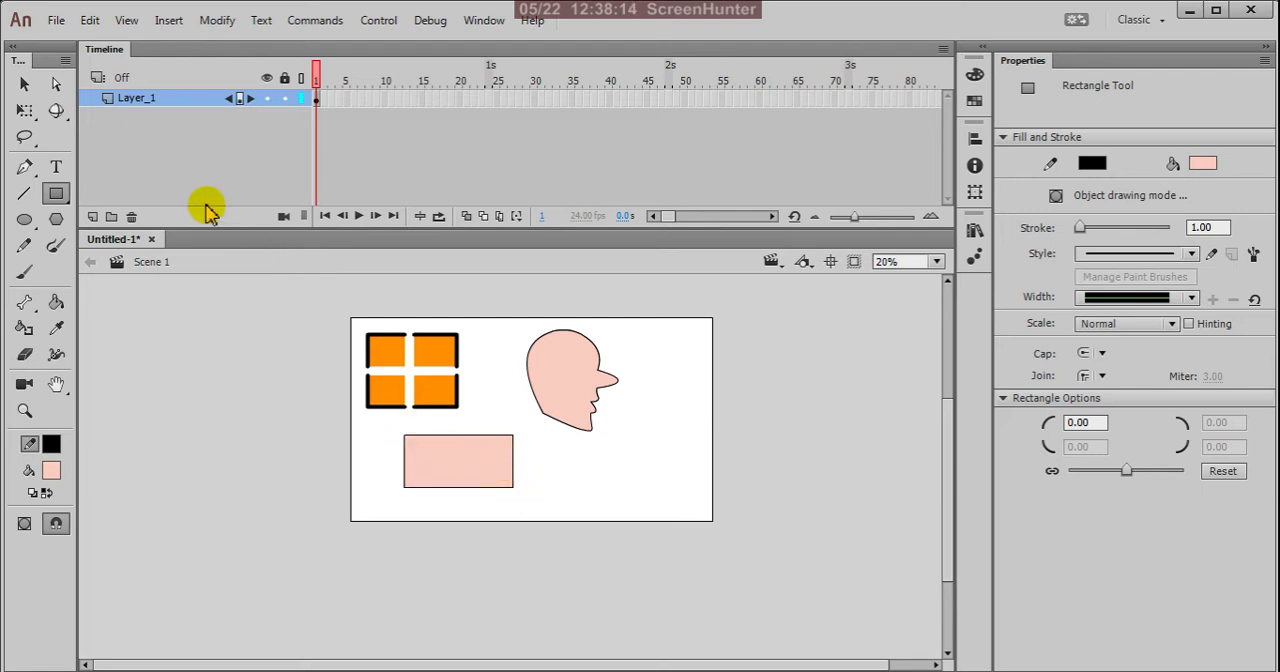
Step: Delete the new rectangle's pink fill, keeping only its black outline
left_click(24, 84)
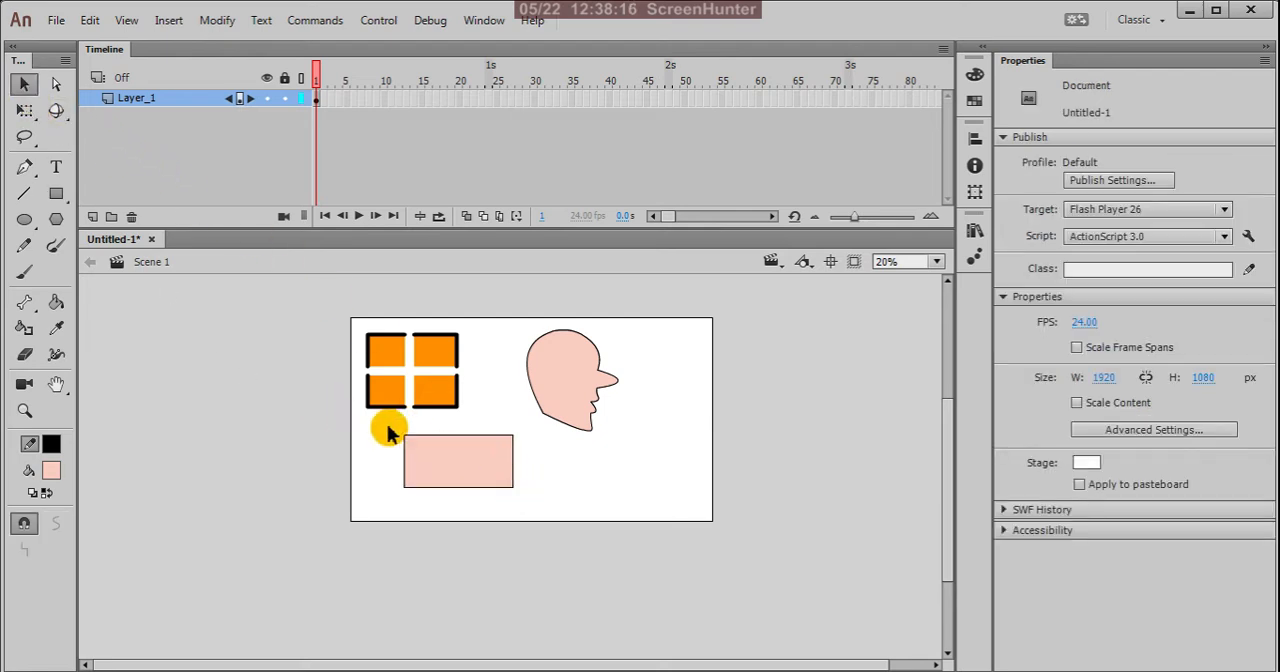
left_click_drag(391, 427, 528, 516)
scroll(505, 493, "up", 4)
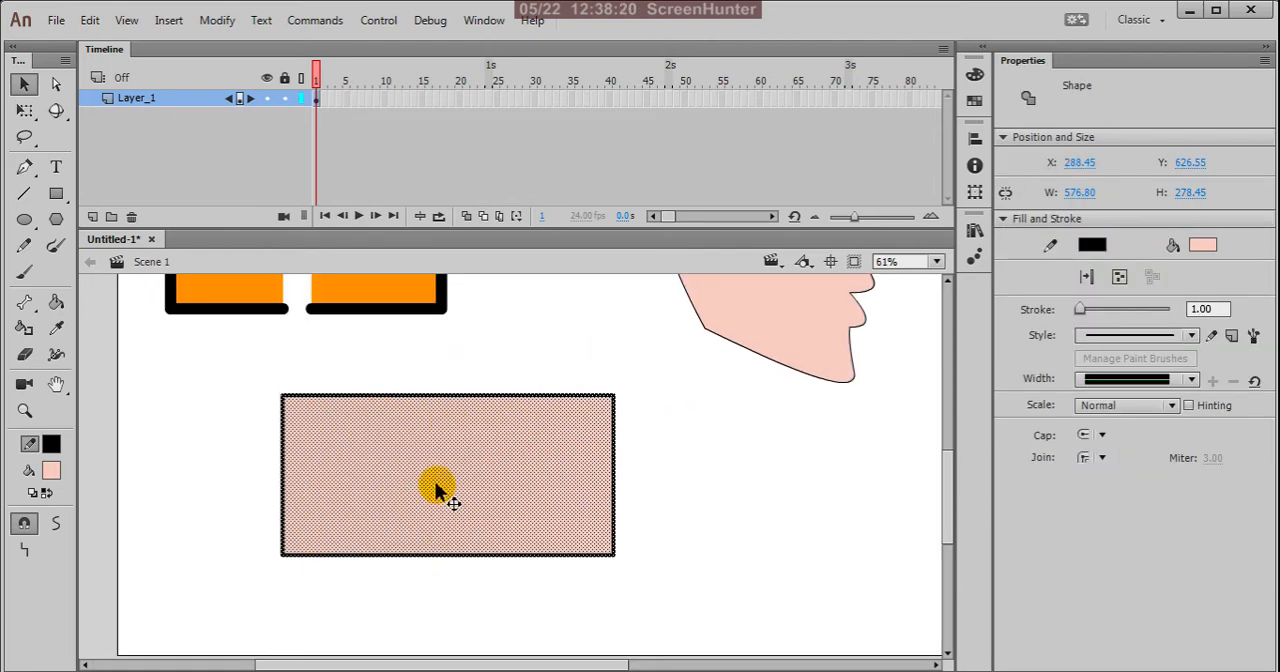
left_click(446, 347)
left_click(473, 448)
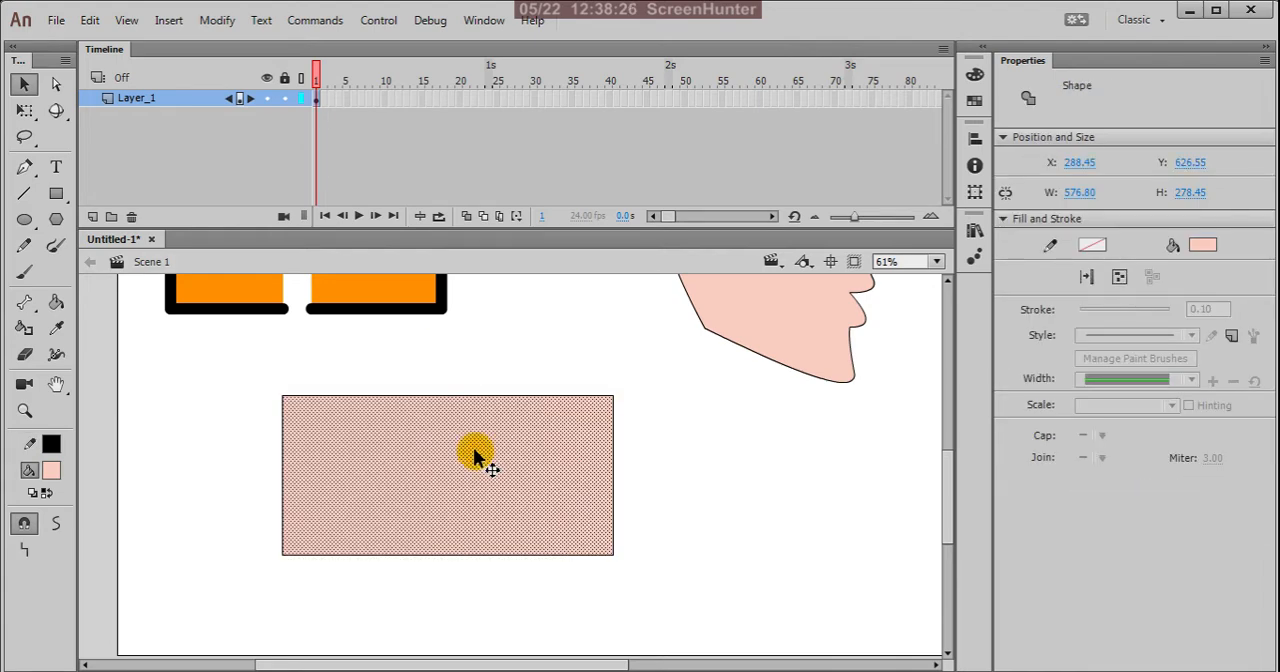
key("Delete")
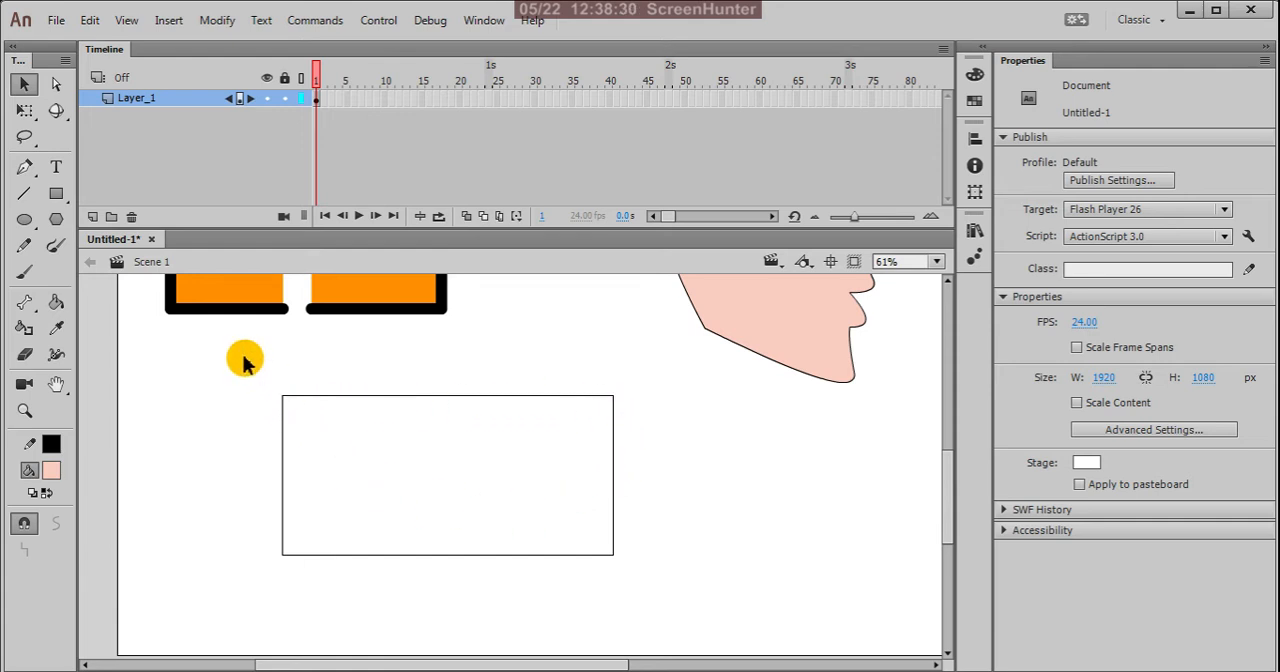
Step: Select the whole rectangle outline, display its corner anchor points with the Subselection tool, and deselect it
left_click_drag(244, 360, 690, 626)
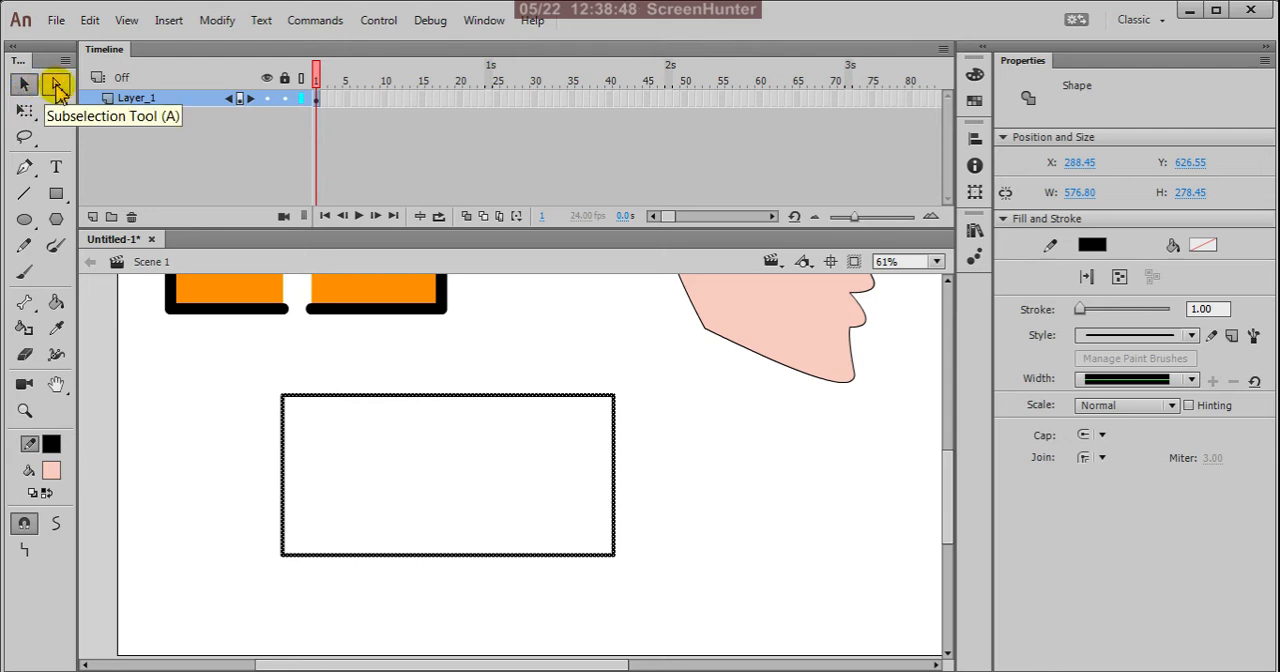
left_click(57, 86)
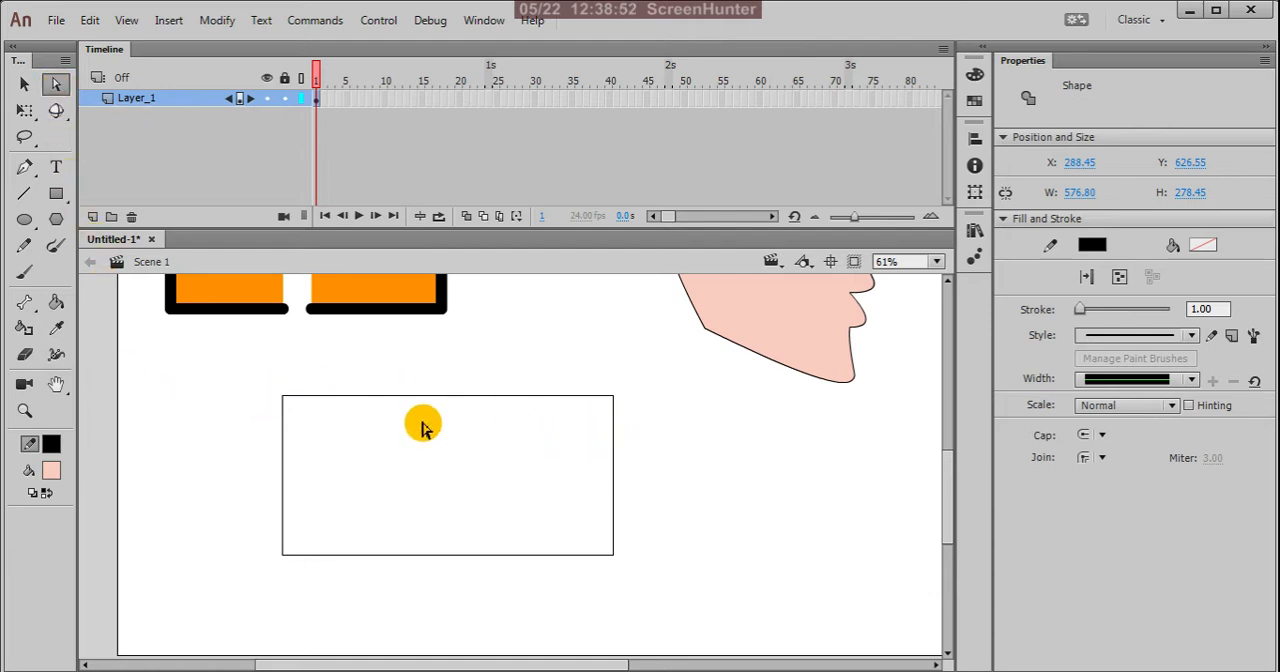
left_click_drag(264, 380, 751, 614)
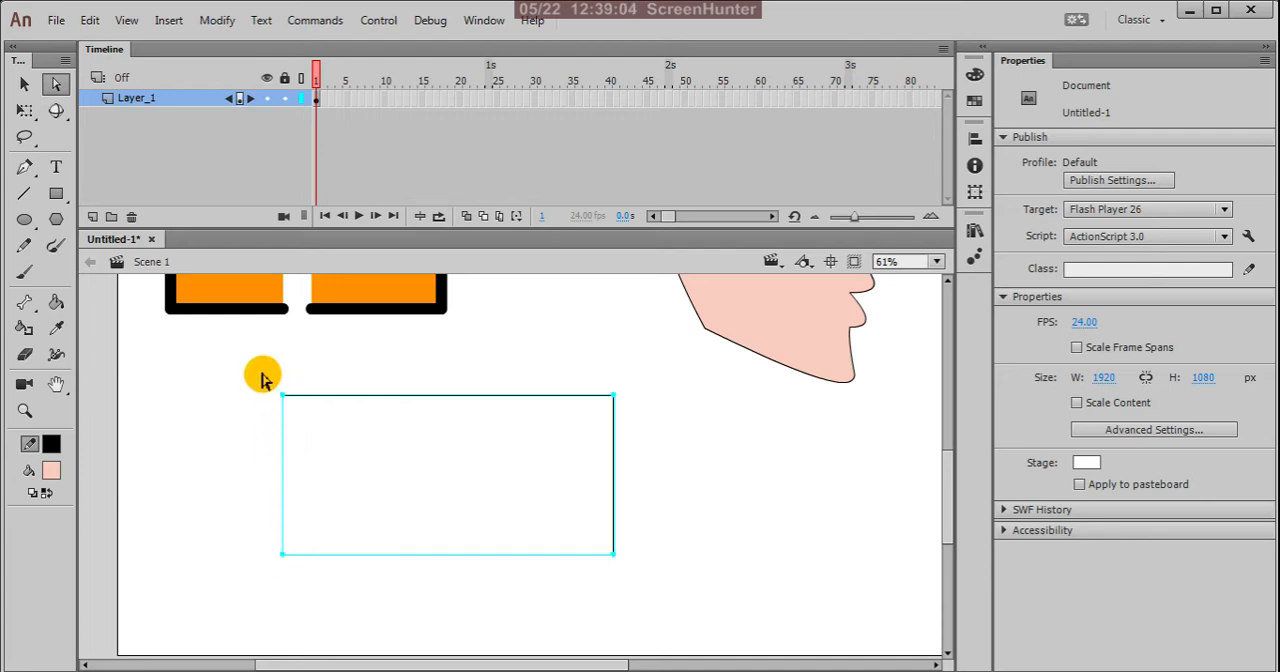
left_click_drag(298, 413, 358, 454)
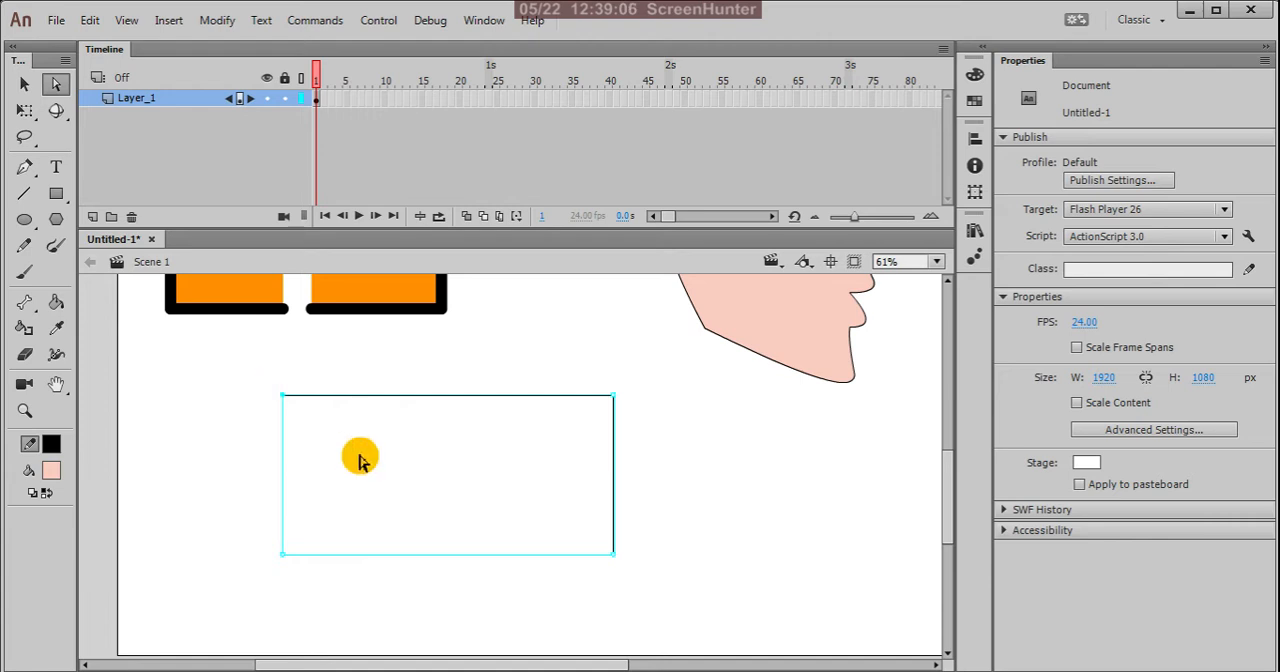
left_click(360, 458)
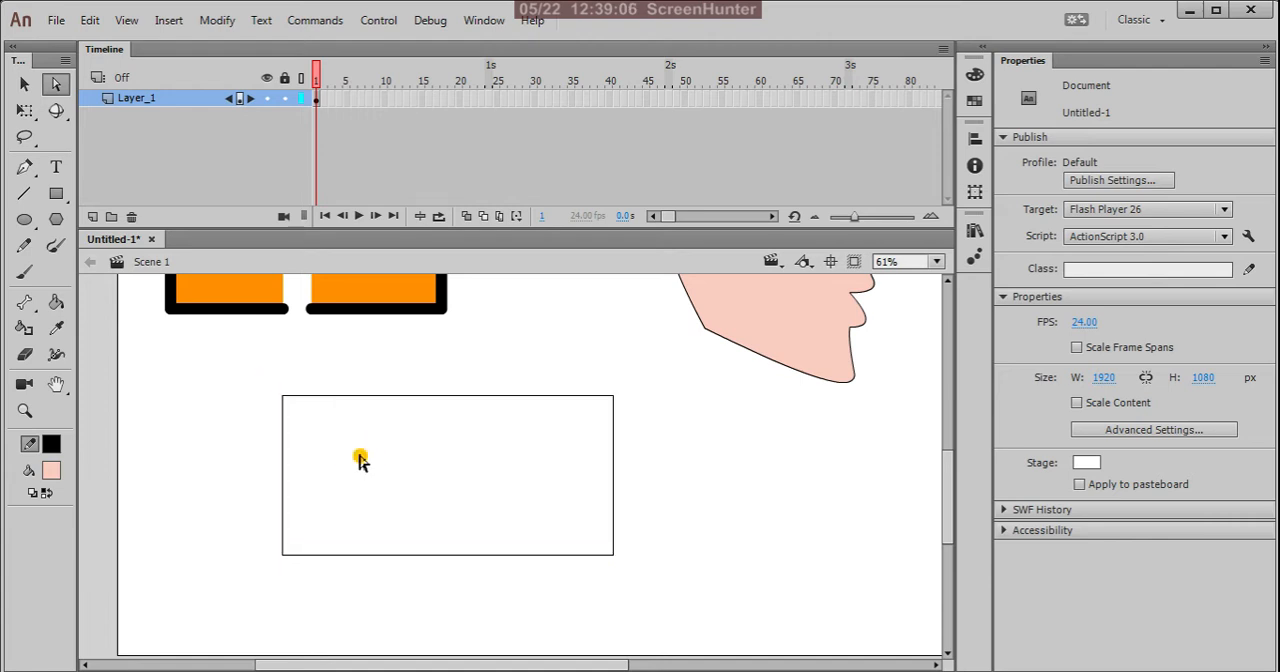
Step: Move the rectangle's two upper corner points outward and slightly up with the Subselection tool to widen the top edge
left_click(284, 399)
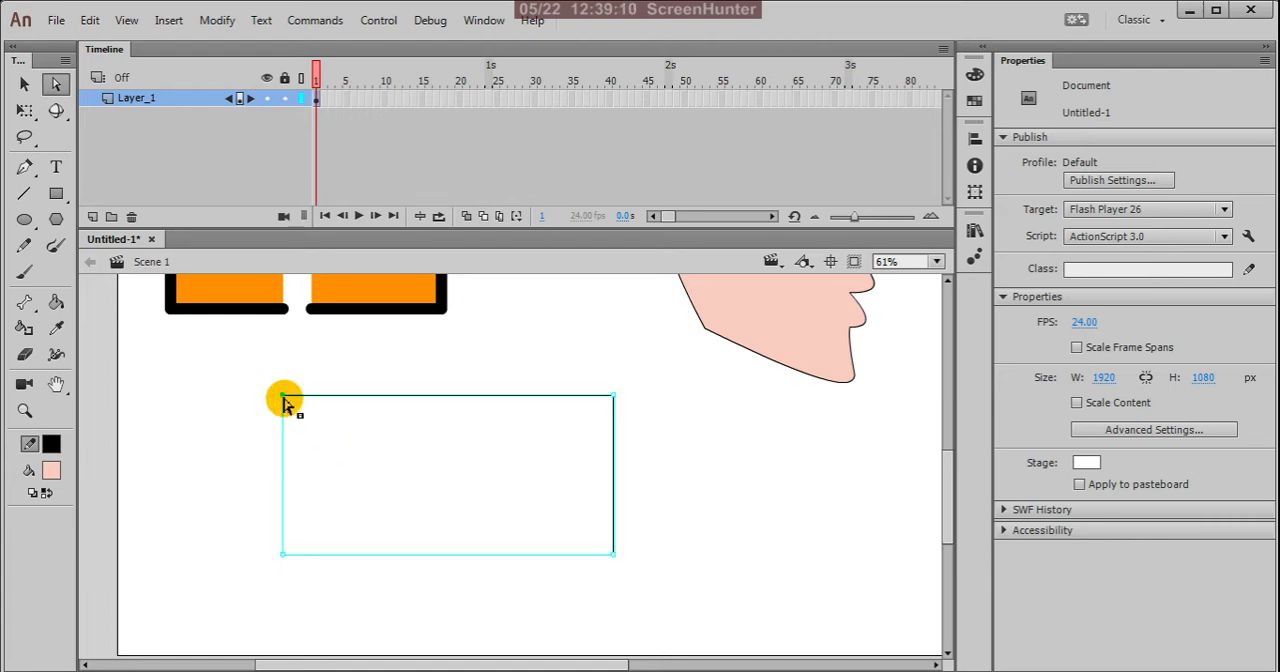
left_click_drag(284, 399, 191, 377)
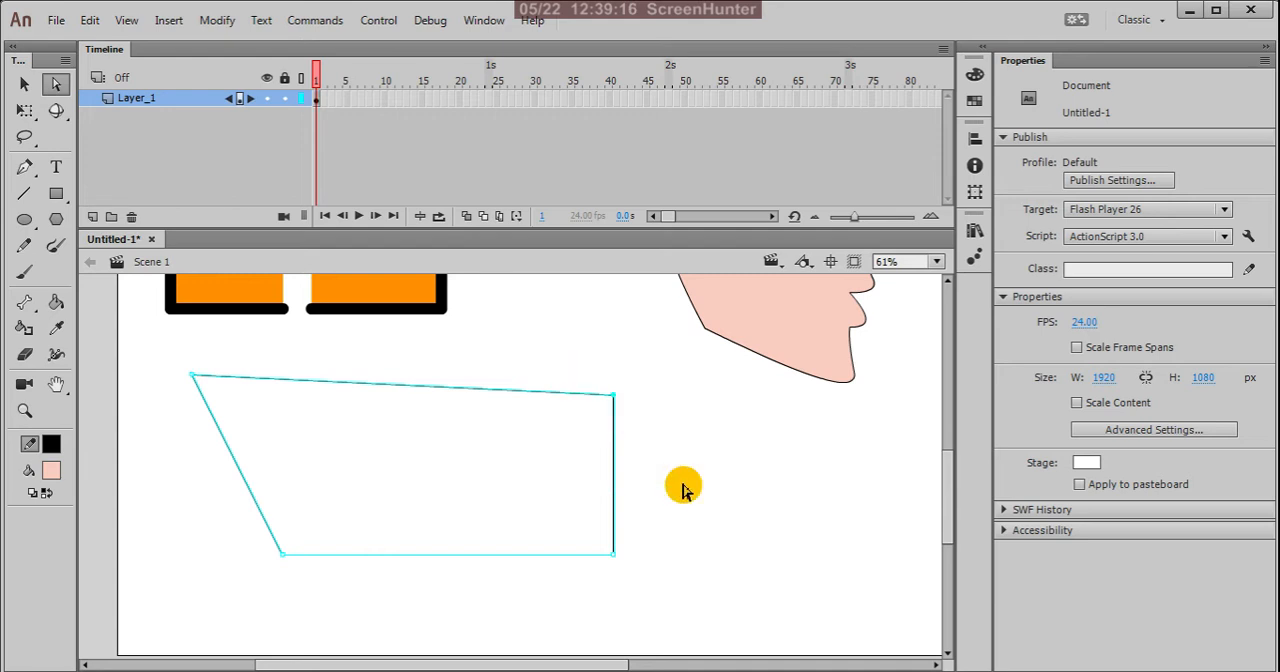
left_click(613, 397)
left_click_drag(614, 398, 716, 377)
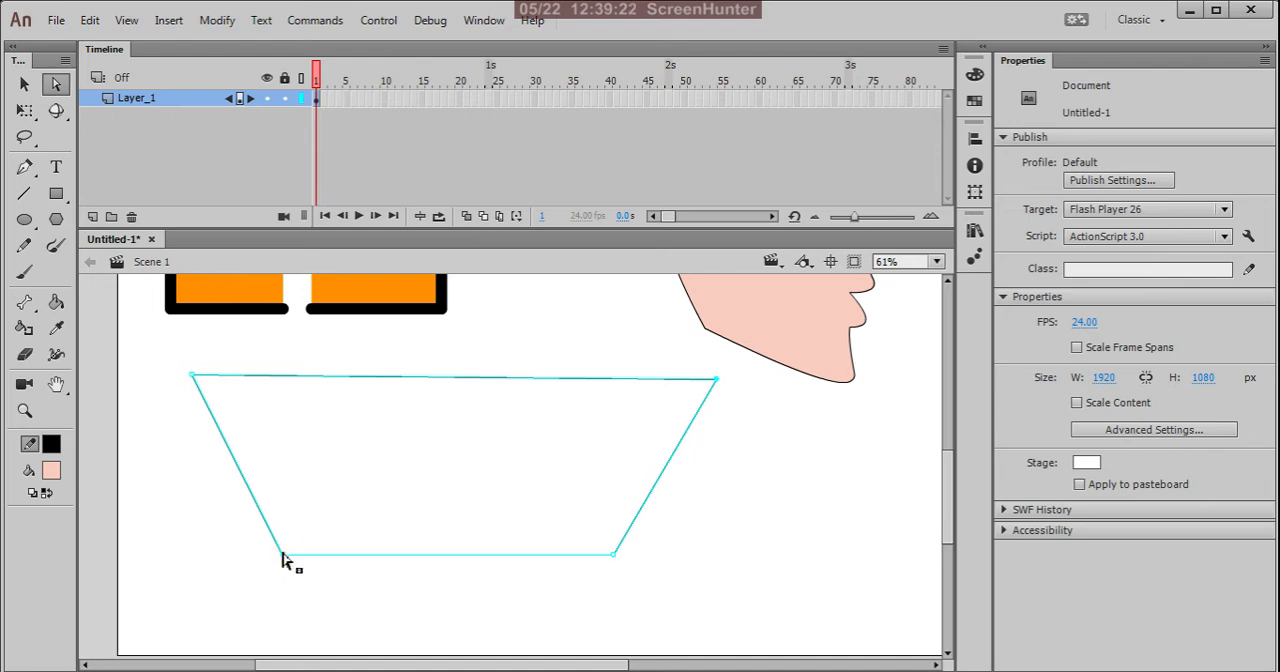
Step: Select only the outline's lower-left corner point and nudge it horizontally inward along the bottom edge
left_click_drag(272, 568, 321, 528)
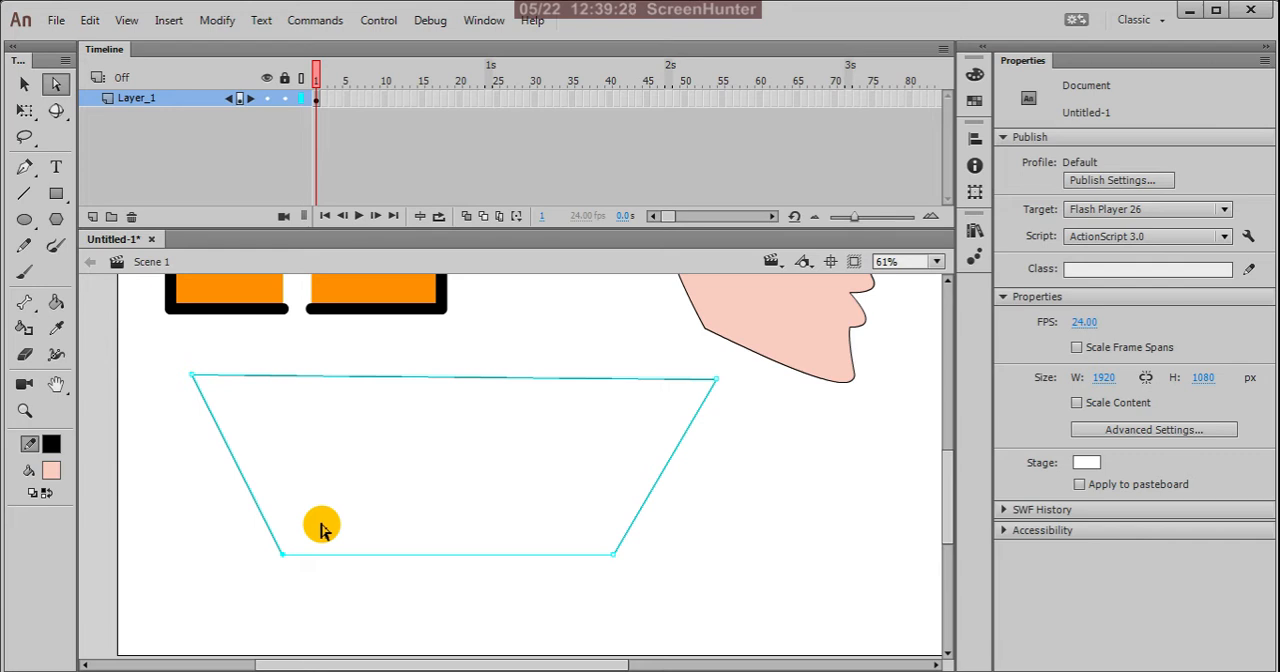
key("Right")
key("Right")
key("Right")
key("Right")
key("Right")
key("Right")
key("Right")
key("Right")
key("Right")
key("Right")
key("Right")
key("Right")
key("Right")
key("Right")
key("Right")
key("Right")
key("Right")
key("Right")
key("Right")
key("Right")
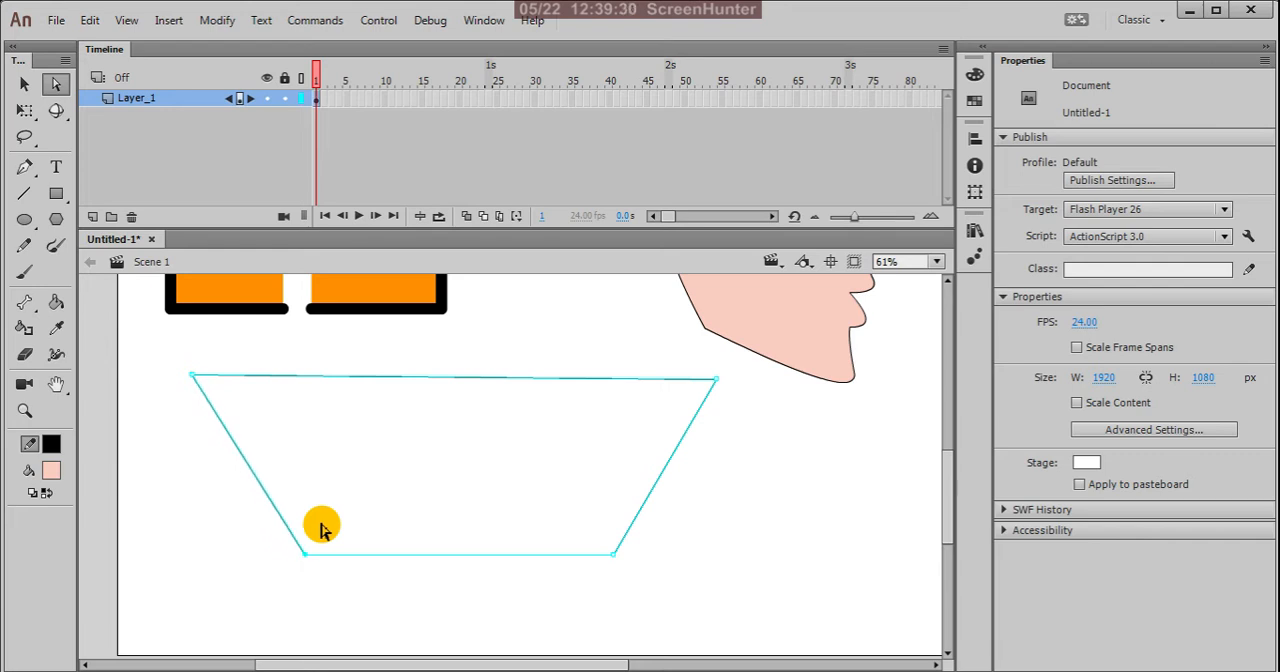
key("Right")
key("Right")
key("Right")
key("Right")
key("Right")
key("Right")
key("Right")
key("Right")
key("Right")
key("Right")
key("Right")
key("Right")
key("Right")
key("Right")
key("Right")
key("Right")
key("Right")
key("Right")
key("Right")
key("Right")
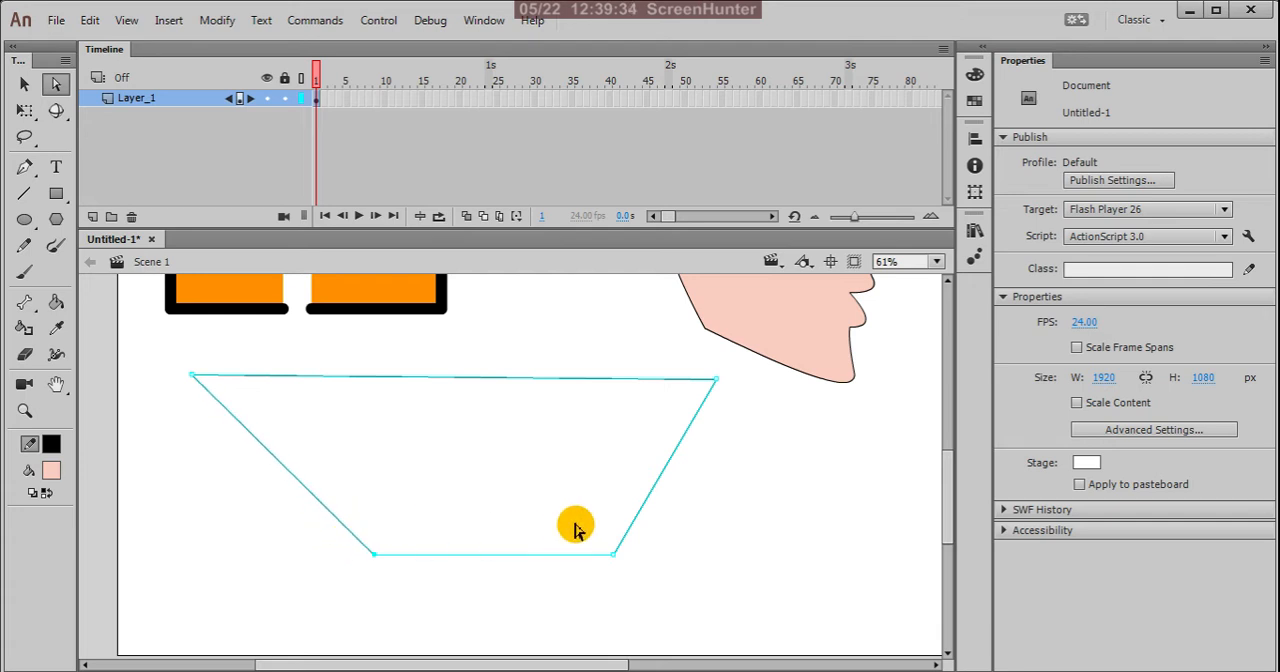
Step: Nudge the outline's lower-right corner point horizontally inward to form a trapezoid, and deselect the shape
left_click_drag(586, 514, 673, 619)
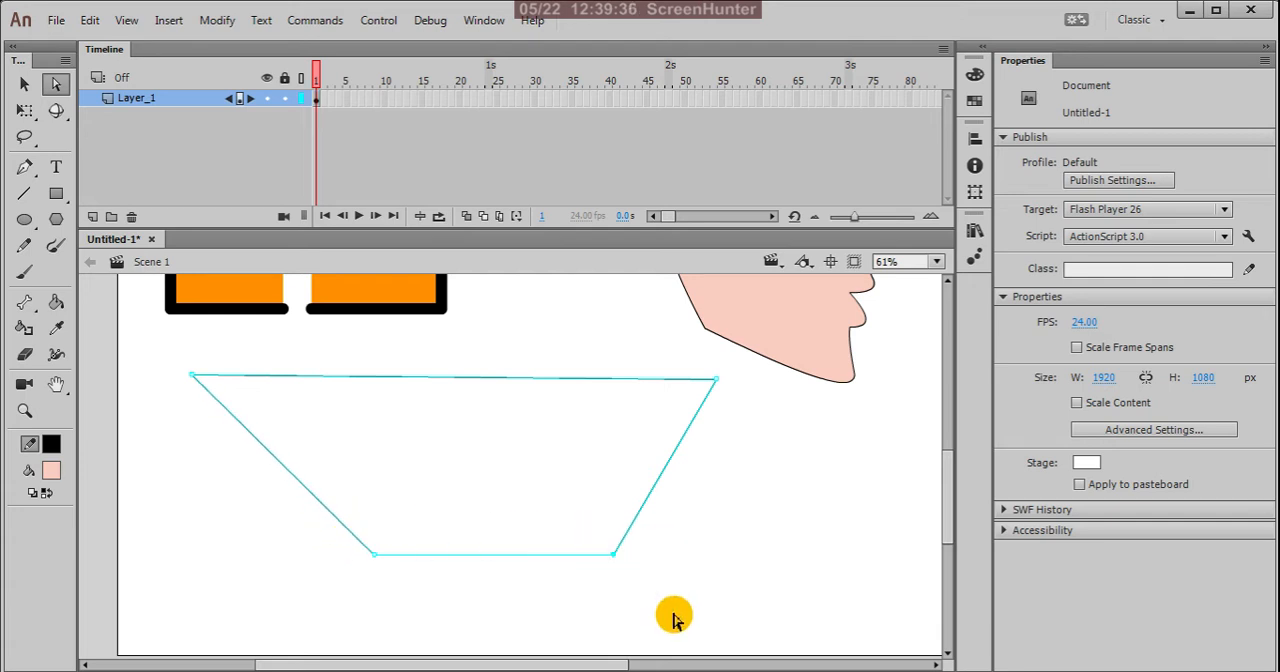
key("Left")
key("Left")
key("Left")
key("Left")
key("Left")
key("Left")
key("Left")
key("Left")
key("Left")
key("Left")
key("Left")
key("Left")
key("Left")
key("Left")
key("Left")
key("Left")
key("Left")
key("Left")
key("Left")
key("Left")
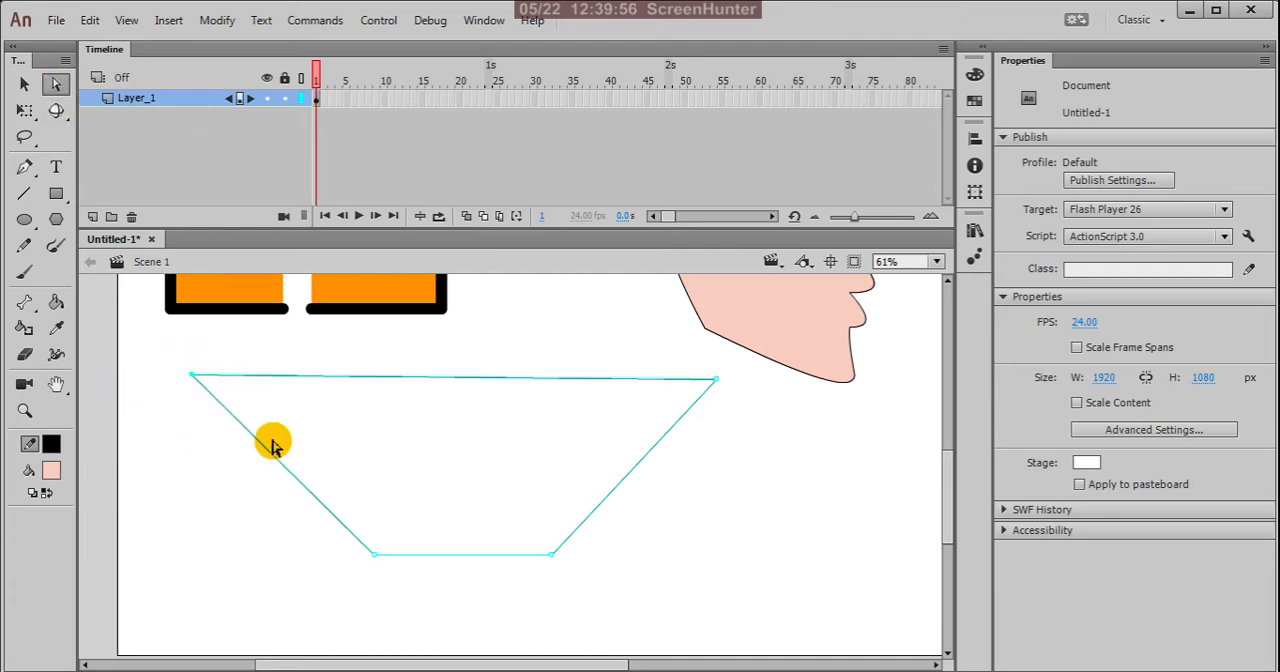
left_click_drag(704, 345, 769, 447)
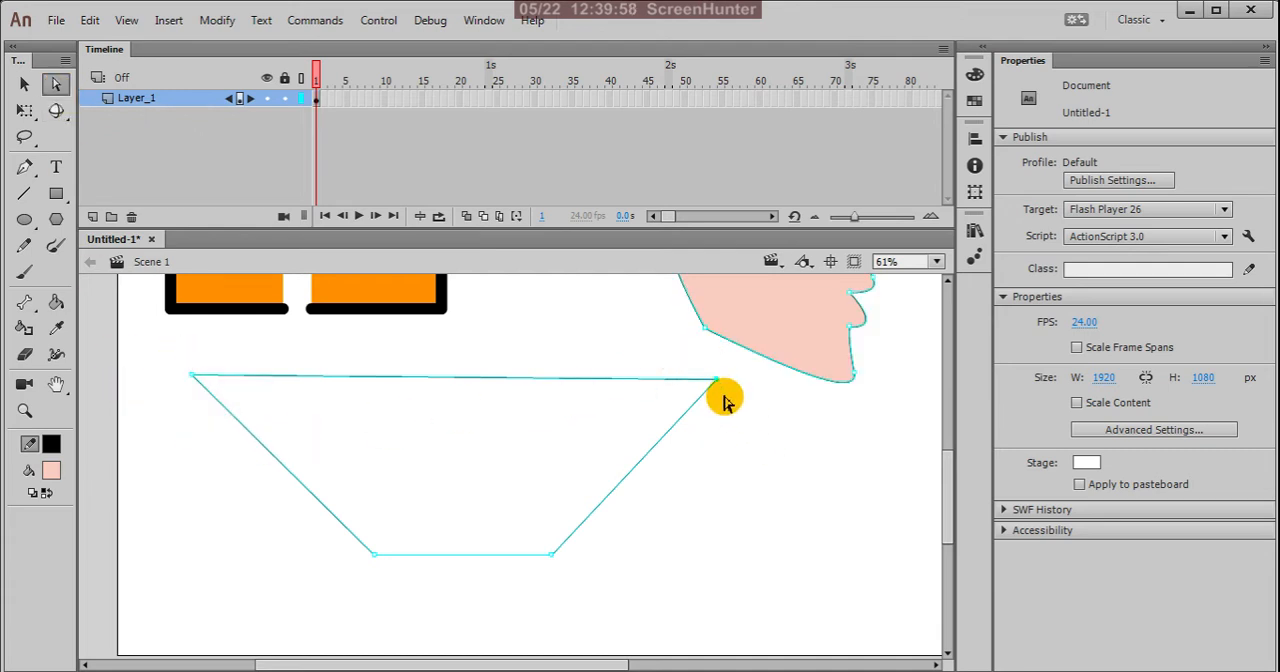
left_click(737, 456)
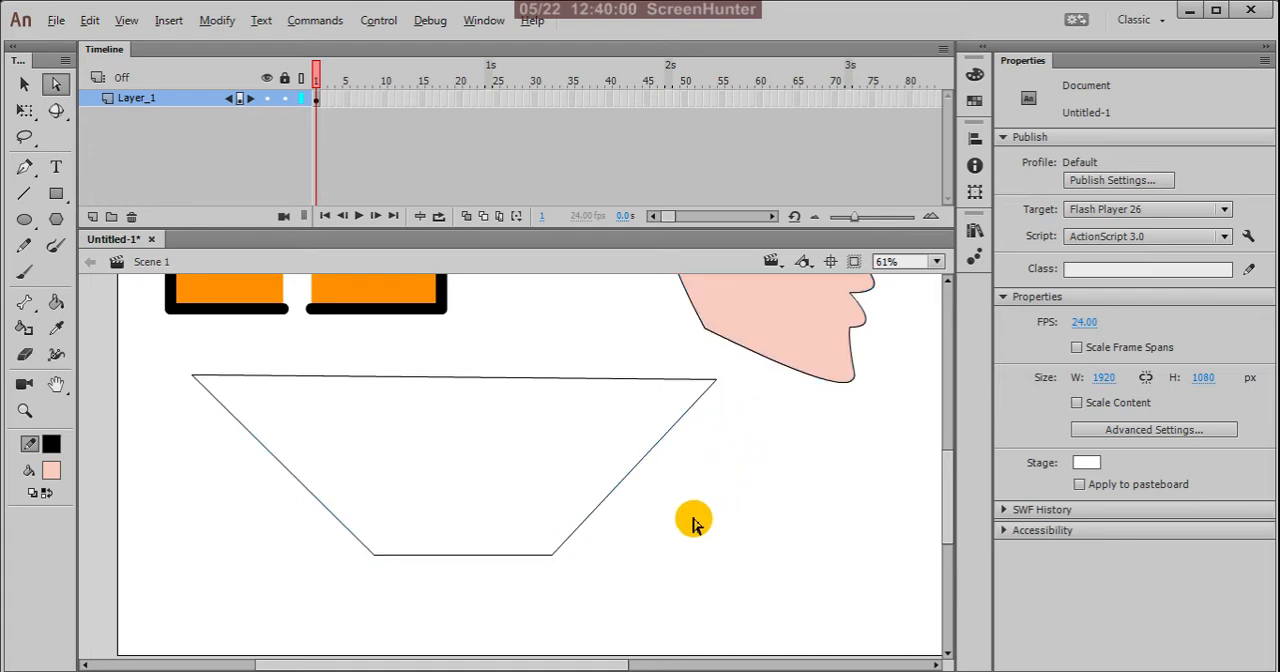
Step: Select the whole trapezoid outline with the Selection tool and move it off the stage onto the pasteboard at left
scroll(695, 522, "down", 3)
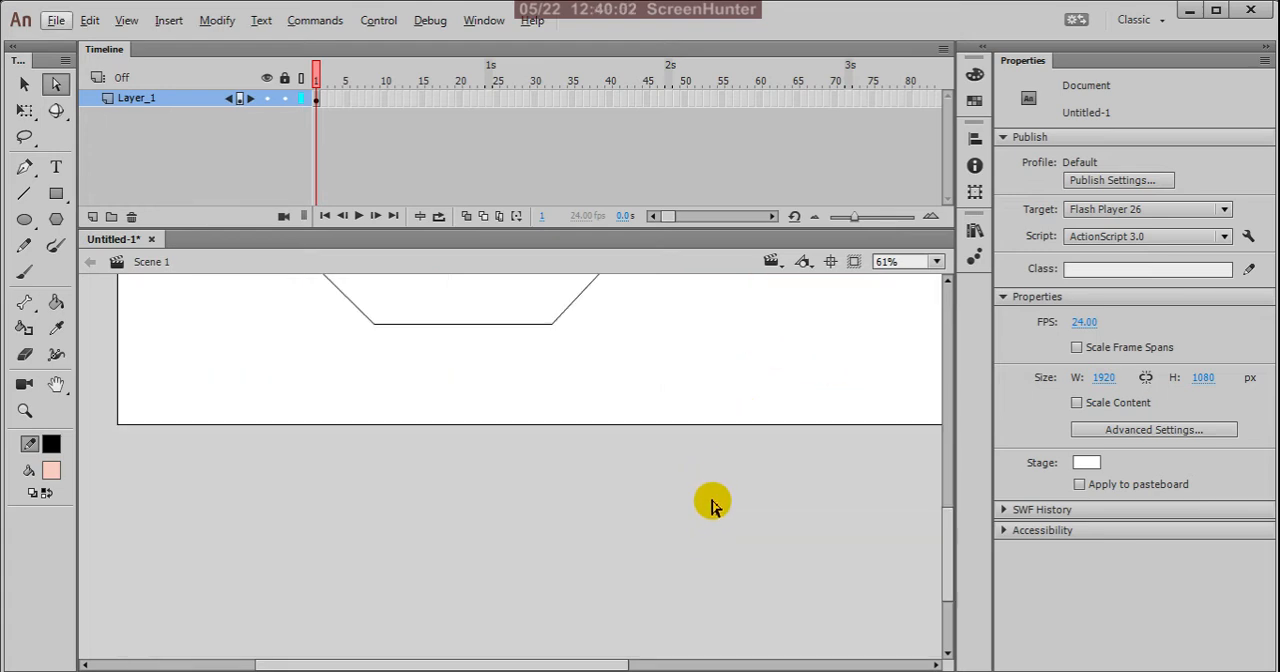
scroll(711, 505, "up", 3)
scroll(689, 463, "down", 3)
scroll(531, 303, "up", 2)
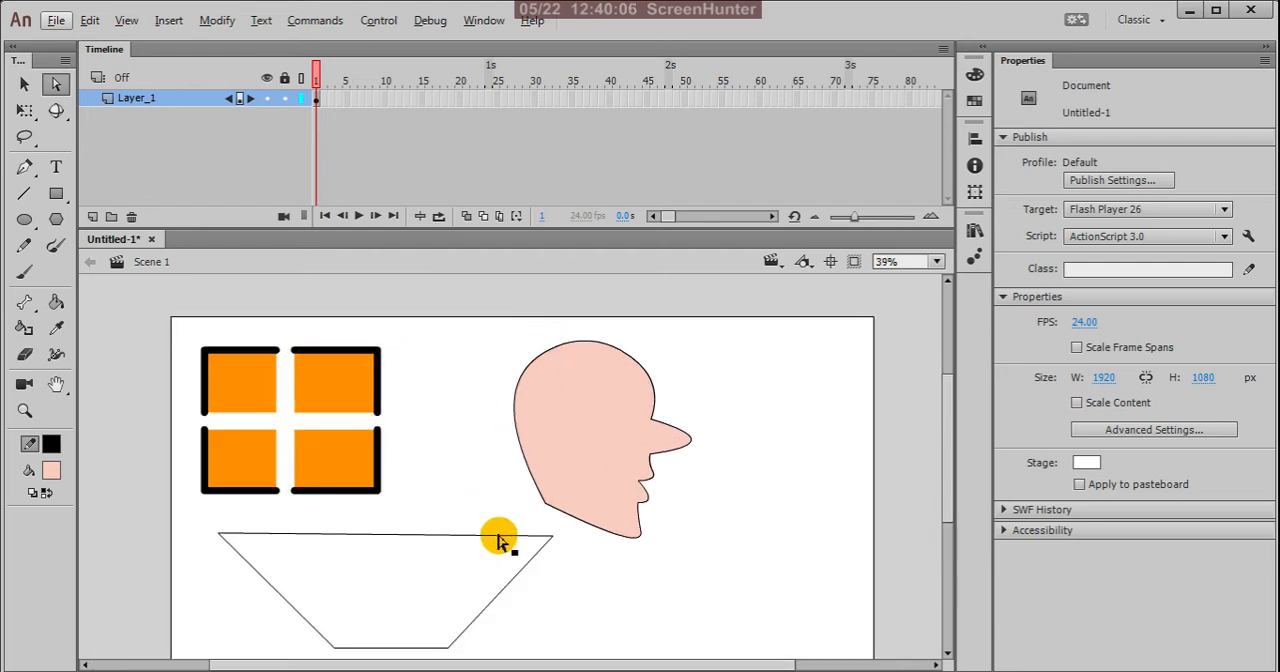
left_click(24, 84)
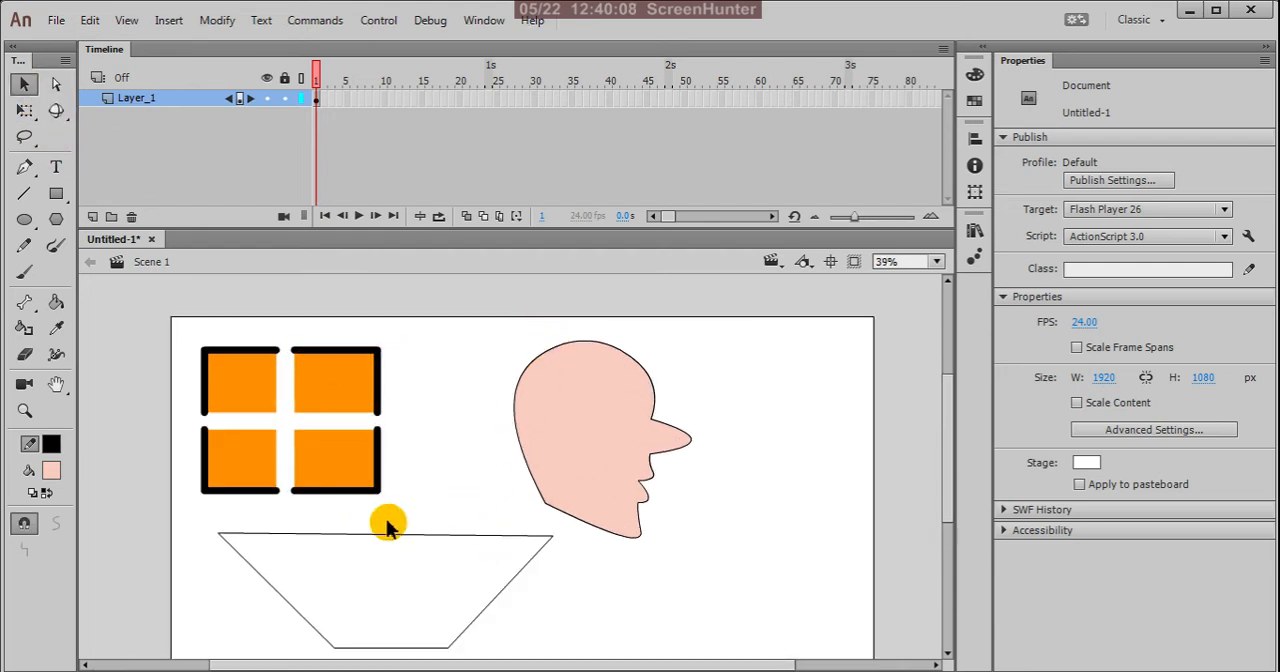
scroll(605, 490, "down", 2)
left_click_drag(340, 503, 560, 640)
left_click_drag(560, 524, 320, 531)
left_click(515, 553)
scroll(594, 430, "up", 2)
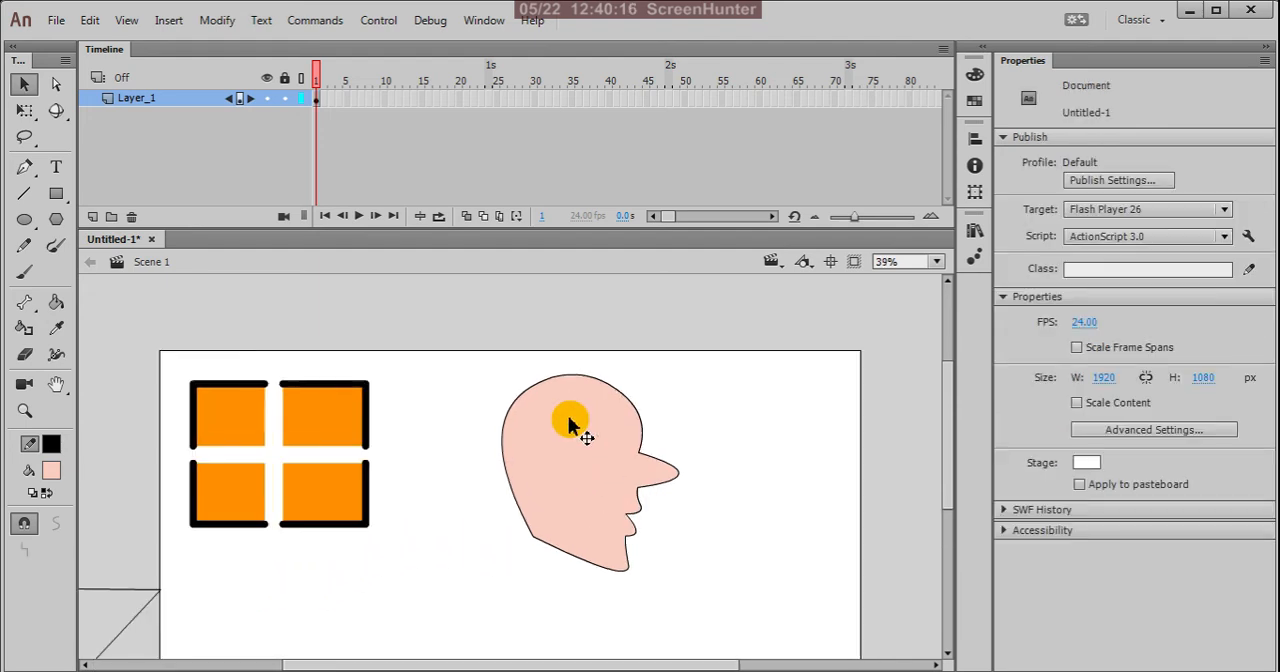
Step: Select the head's fill and outline, and display the outline's anchor points with the Subselection tool
left_click_drag(457, 343, 771, 651)
left_click(56, 86)
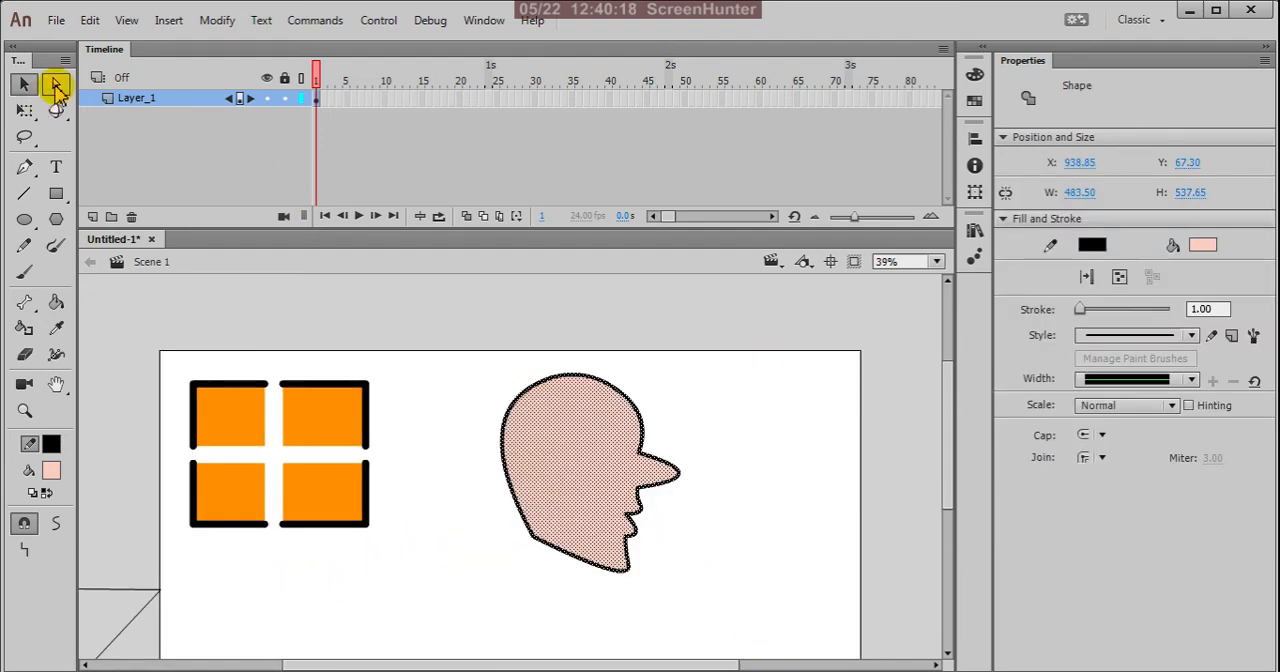
left_click(57, 87)
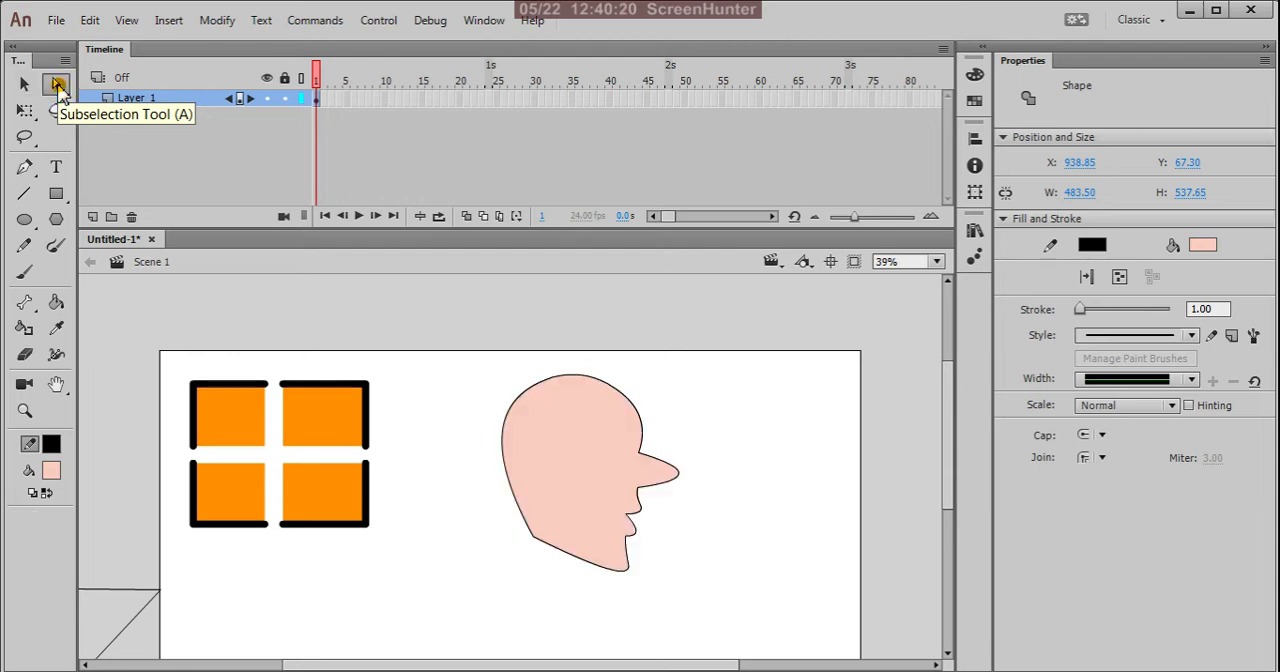
left_click(612, 390)
scroll(610, 518, "up", 2)
scroll(629, 477, "down", 2)
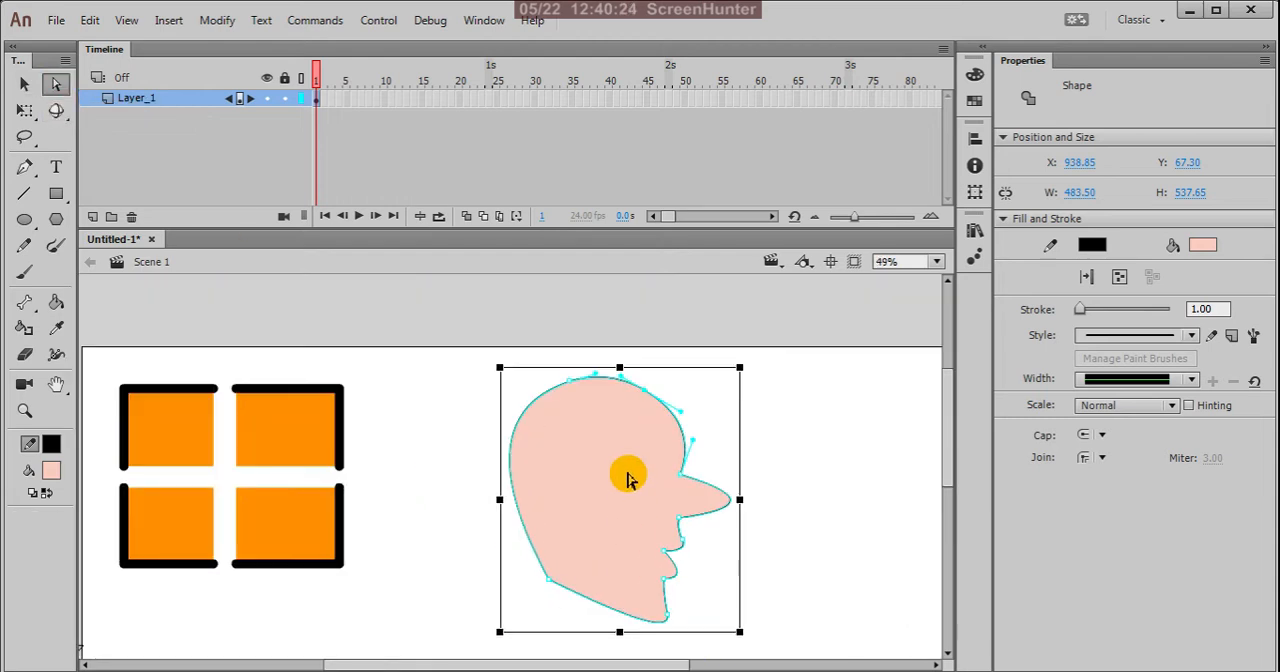
scroll(629, 472, "up", 2)
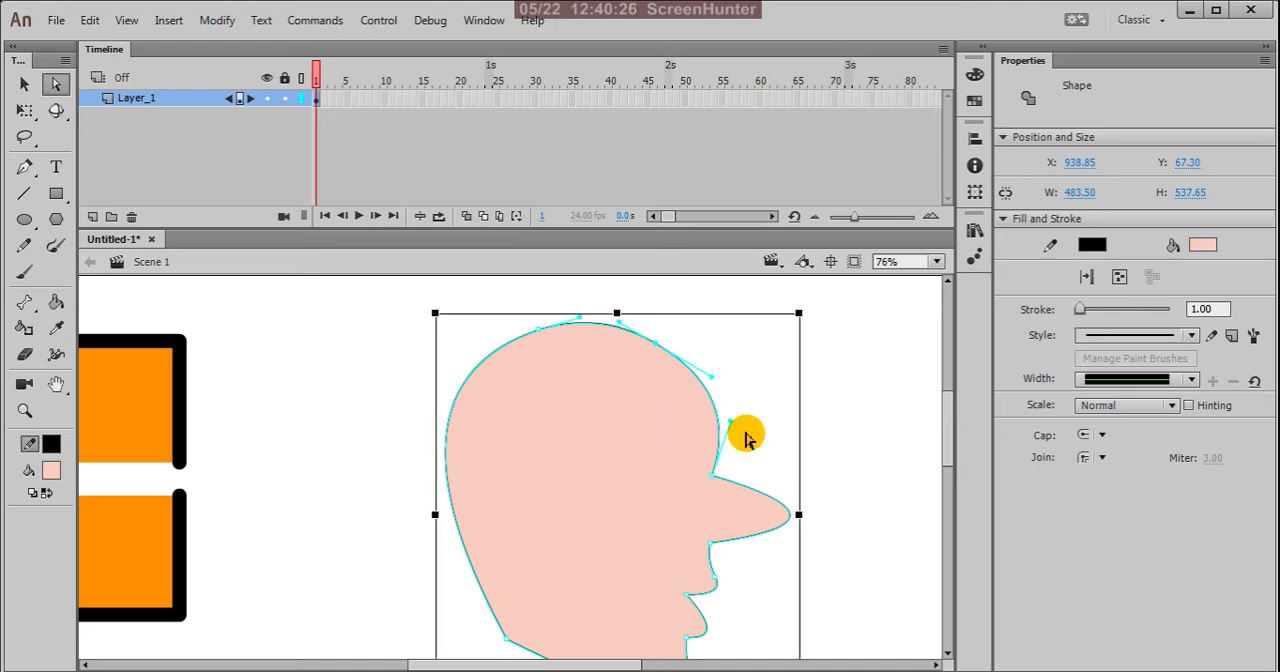
Step: Deselect the head and set the stage color to black (#000000)
left_click(850, 445)
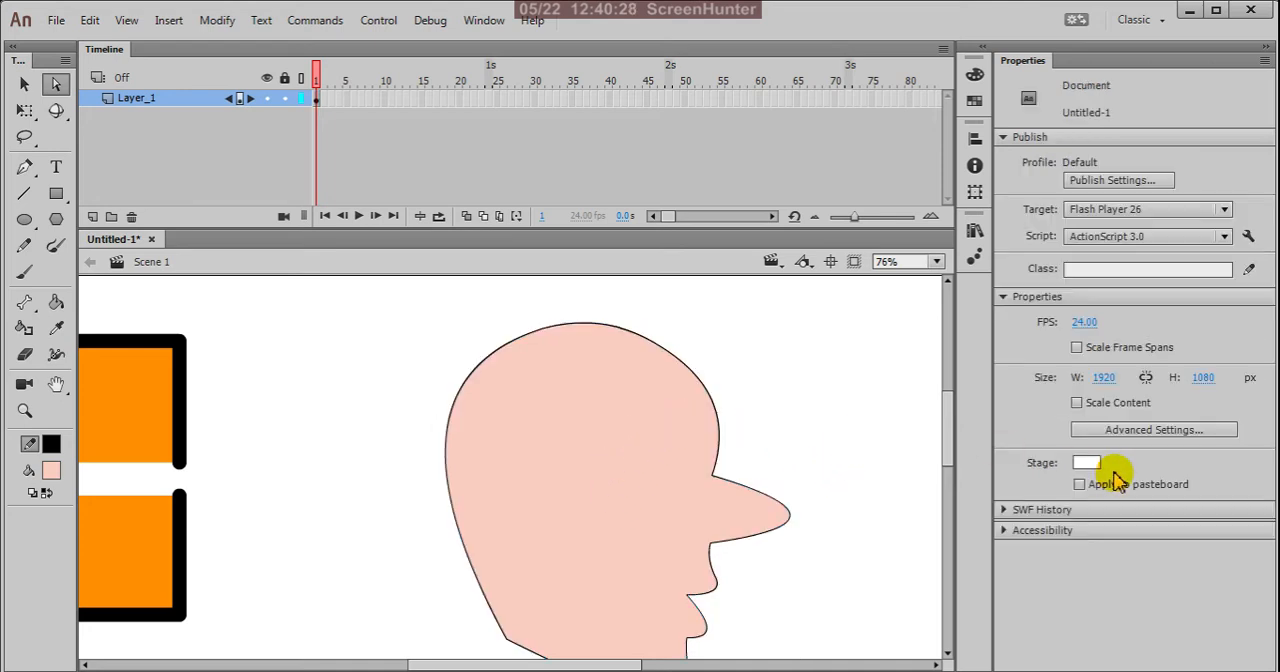
left_click(1092, 464)
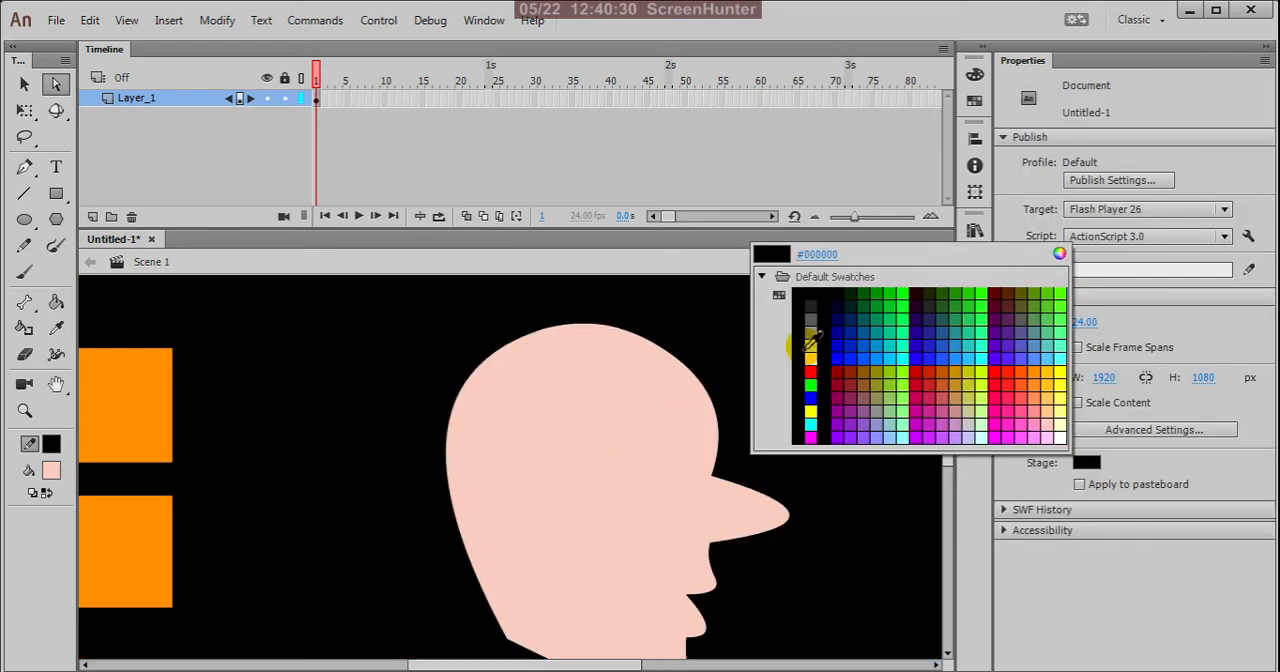
left_click(806, 299)
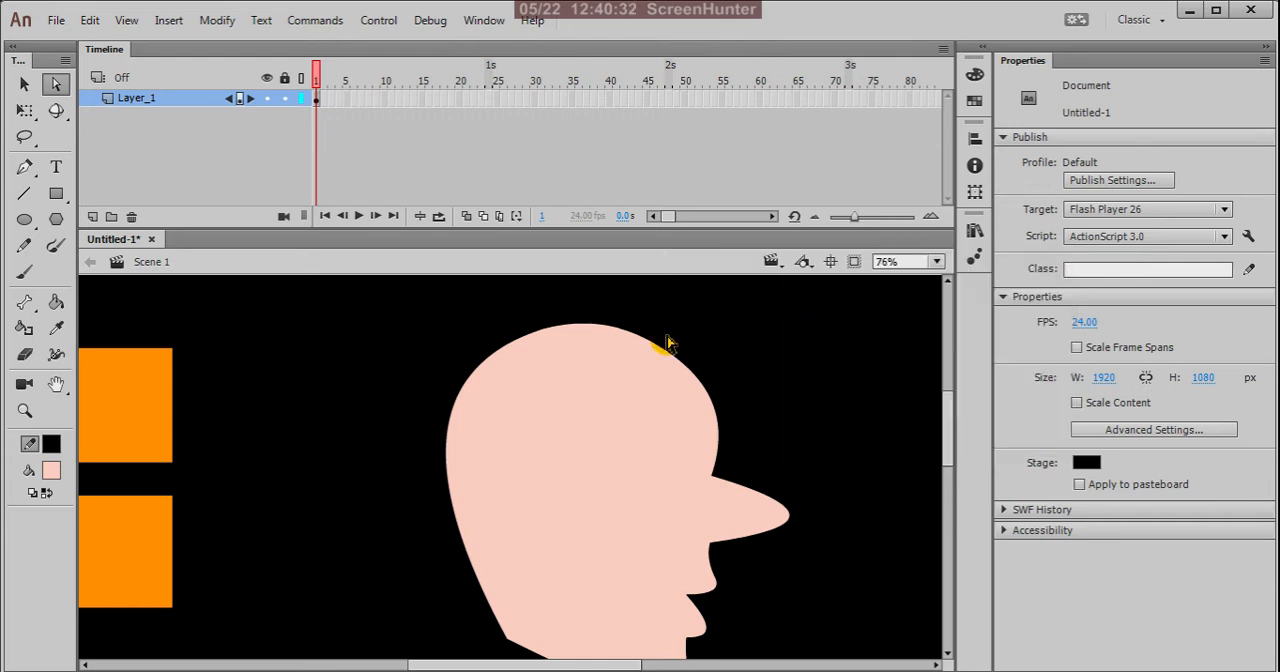
Step: Select all of the head's anchor points with the Subselection tool and examine their direction handles up close
scroll(608, 363, "down", 2)
left_click_drag(480, 314, 864, 665)
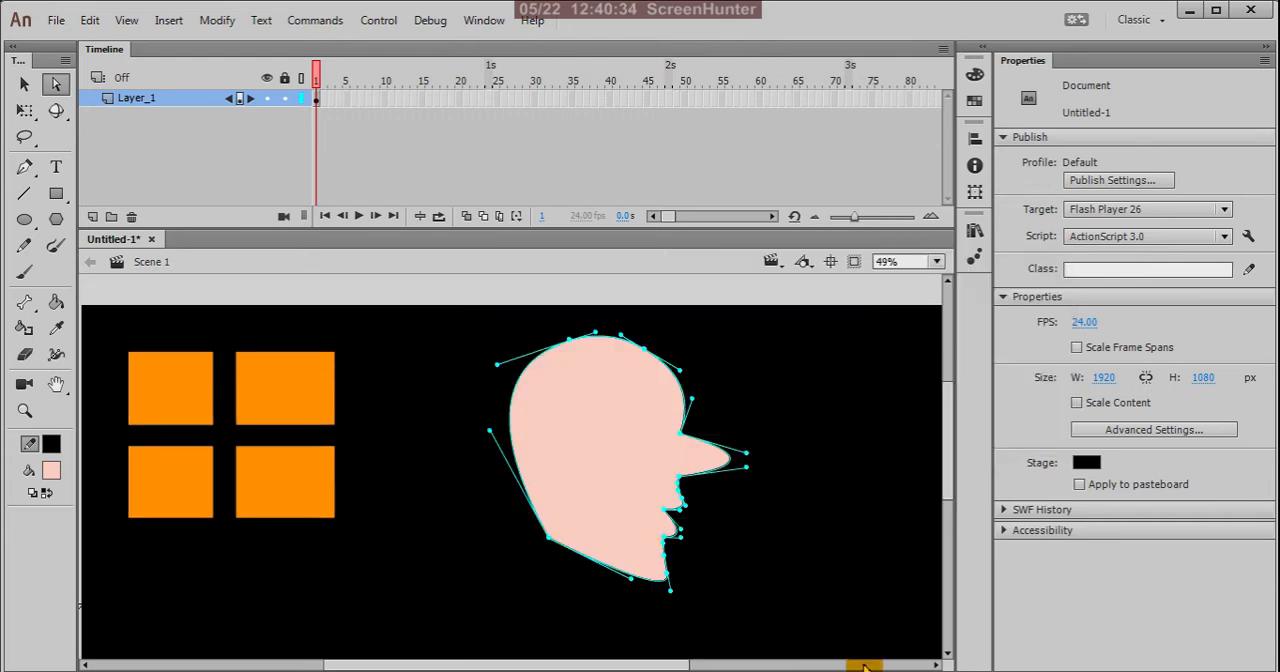
scroll(657, 336, "up", 3)
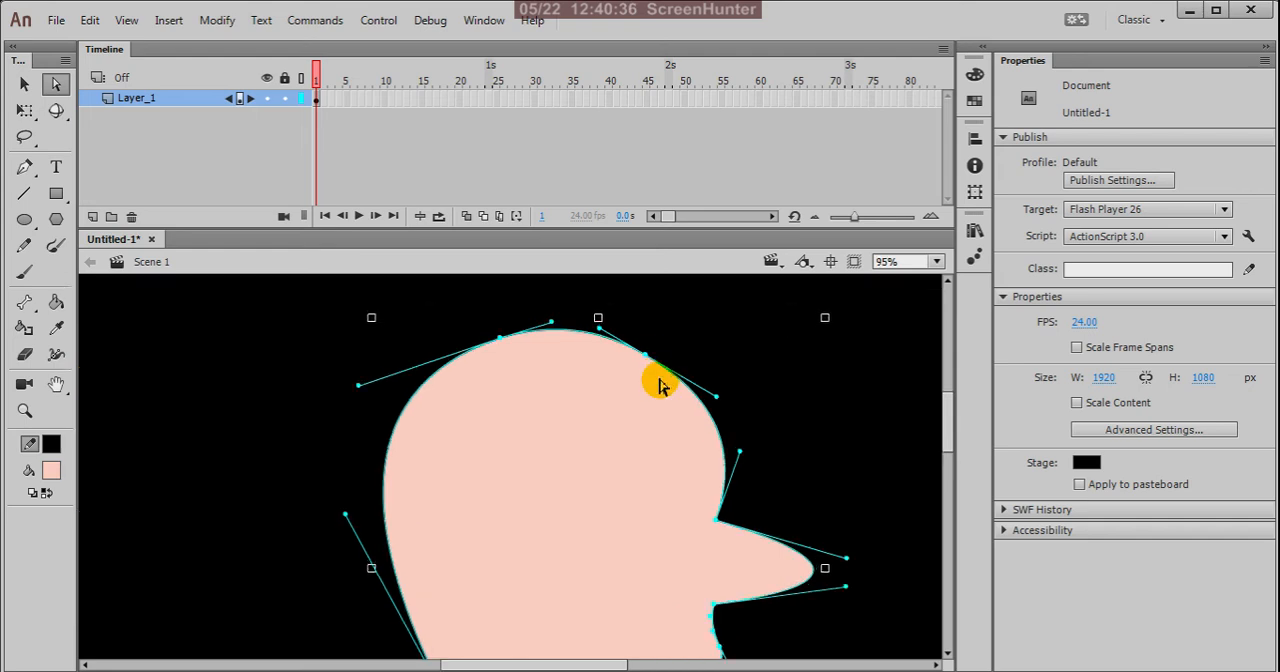
scroll(710, 340, "down", 2)
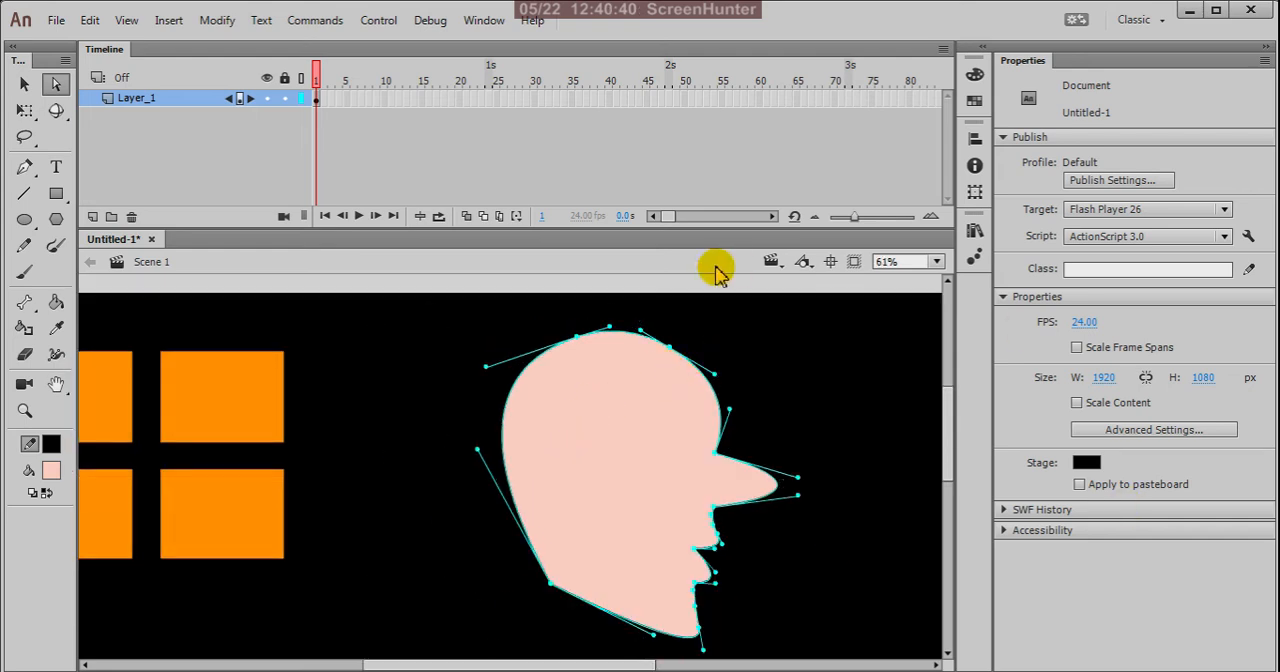
key("ctrl")
scroll(723, 380, "up", 2)
left_click(651, 363)
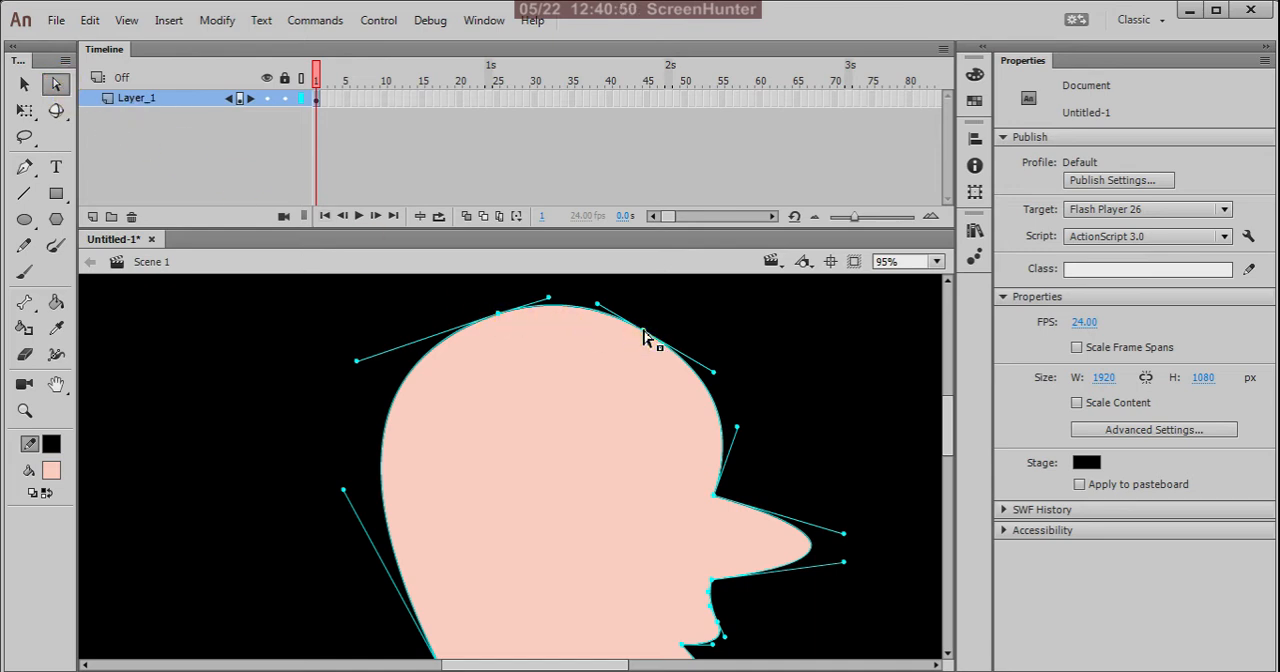
Step: Shift the anchor point on the head's upper front curve slightly and raise its forehead-side direction handle to reshape the curve
left_click_drag(645, 338, 623, 357)
left_click(742, 337)
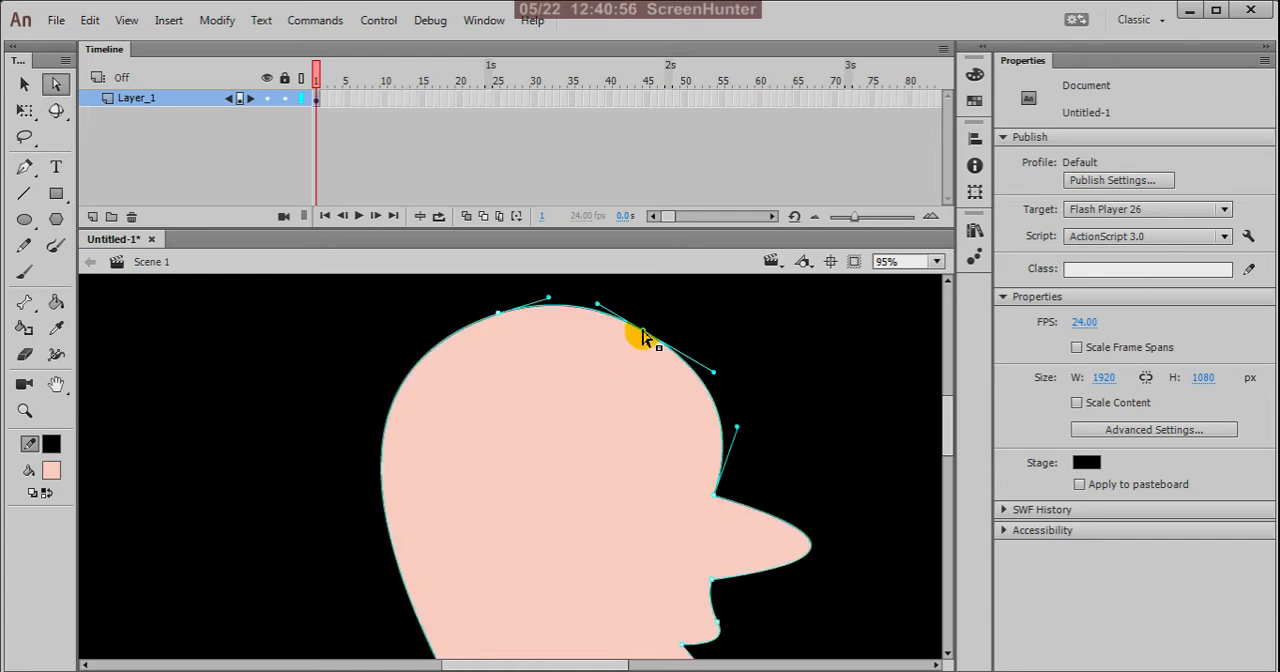
scroll(781, 379, "down", 5)
scroll(773, 390, "up", 7)
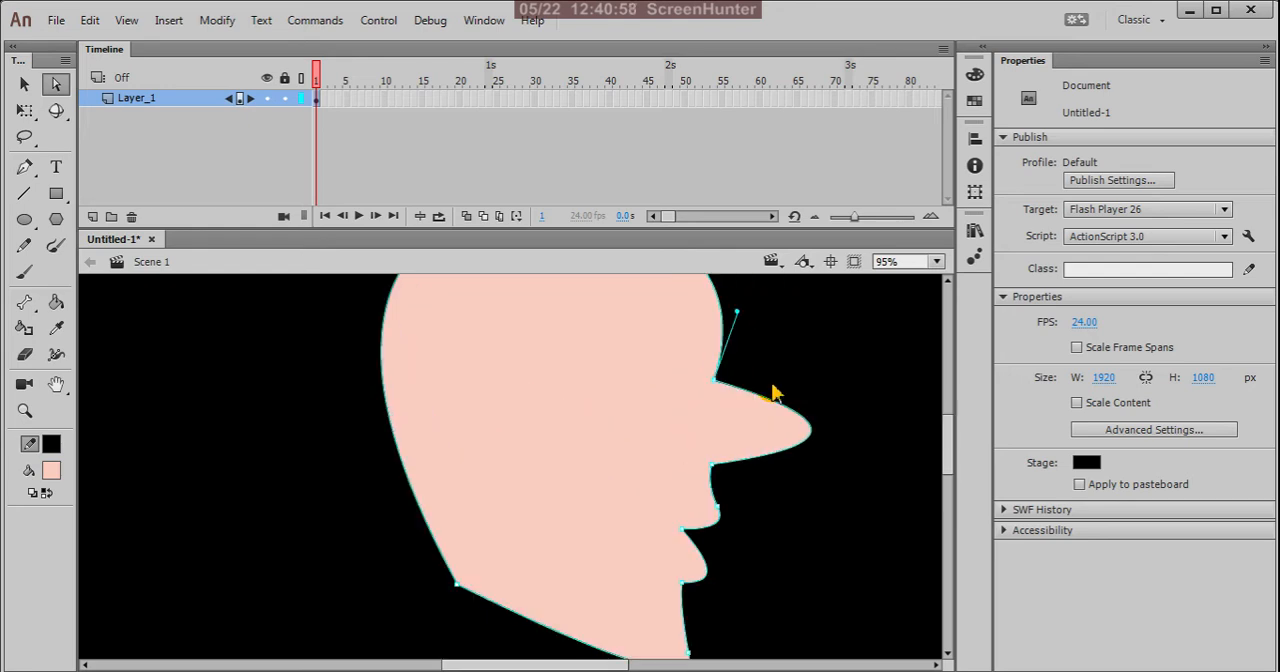
left_click_drag(644, 447, 642, 438)
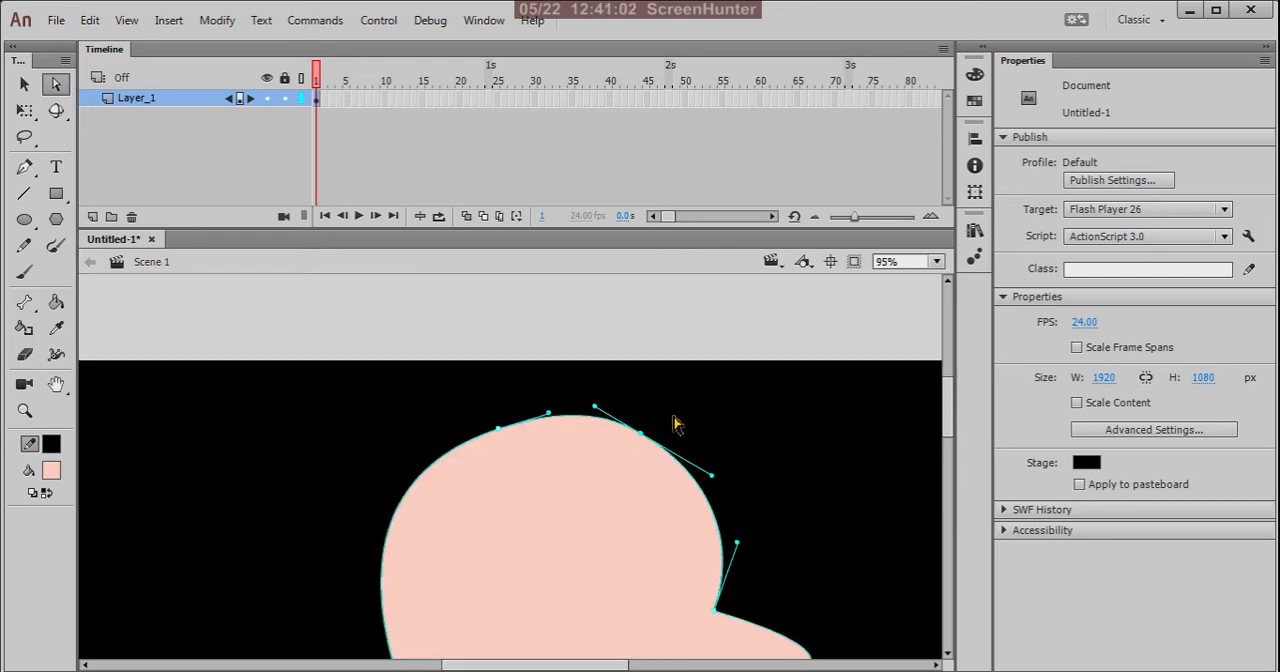
scroll(675, 422, "down", 2)
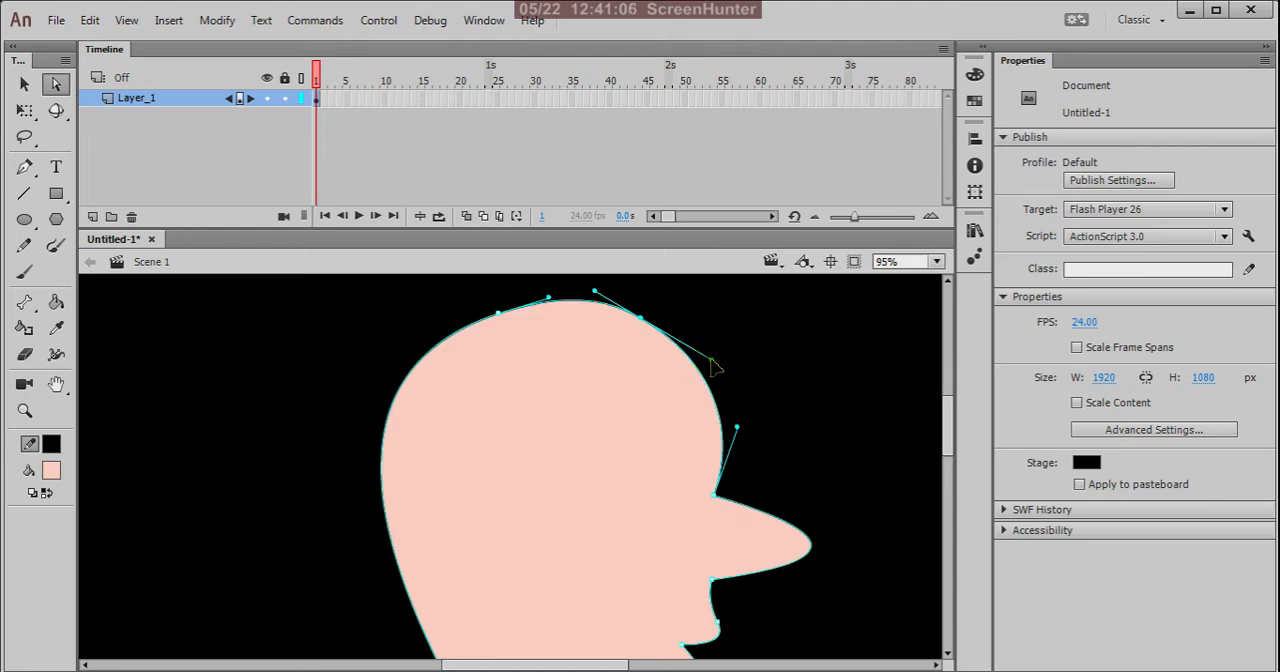
left_click_drag(711, 361, 711, 349)
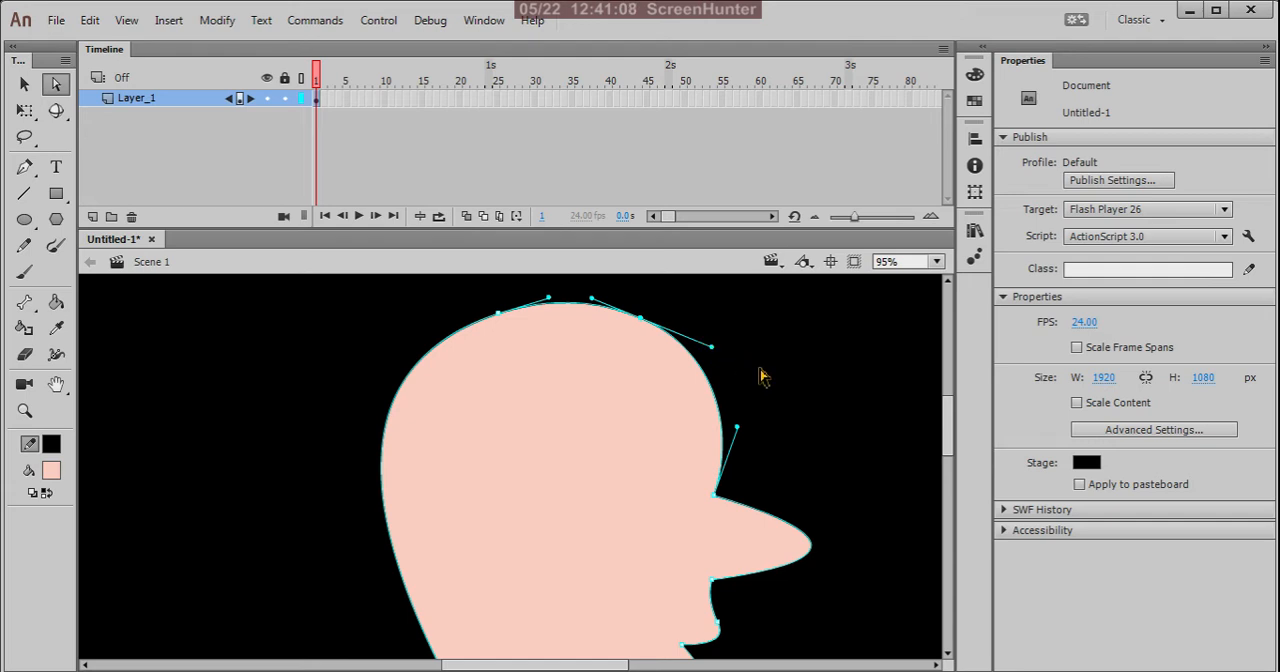
Step: Examine the anchor points around the head's outline and the direction handles of the curve at the chin
scroll(763, 377, "down", 2)
scroll(750, 491, "down", 2)
scroll(771, 500, "down", 1)
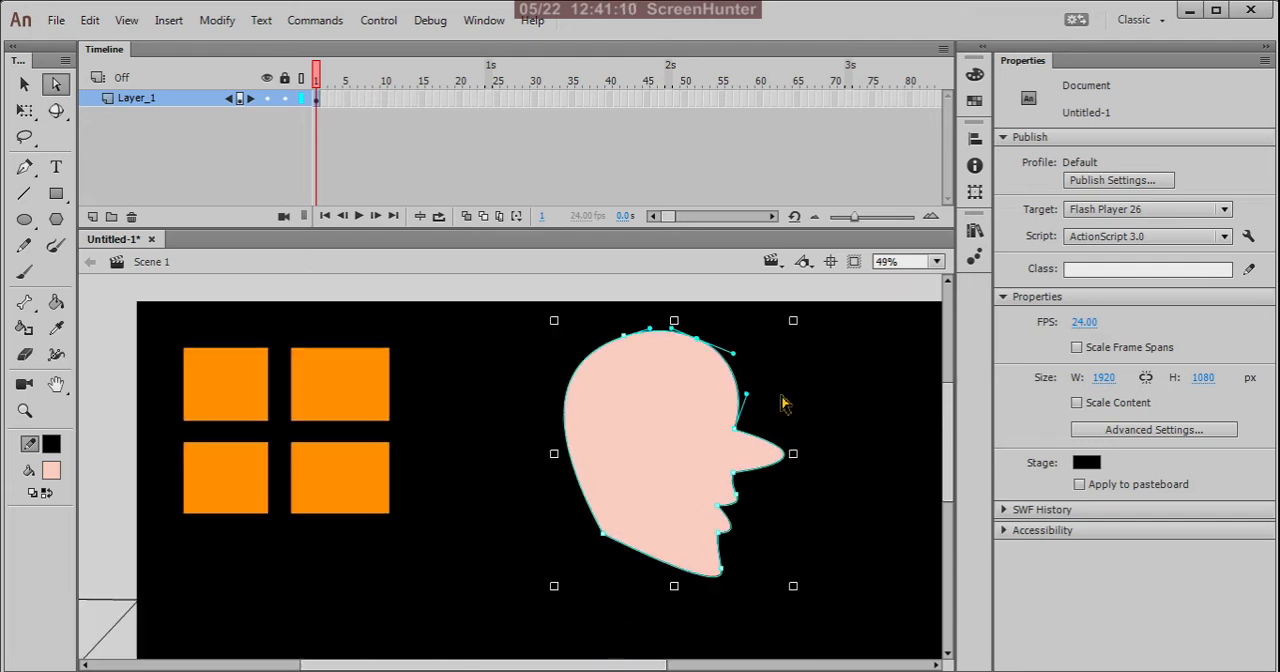
scroll(760, 366, "up", 1)
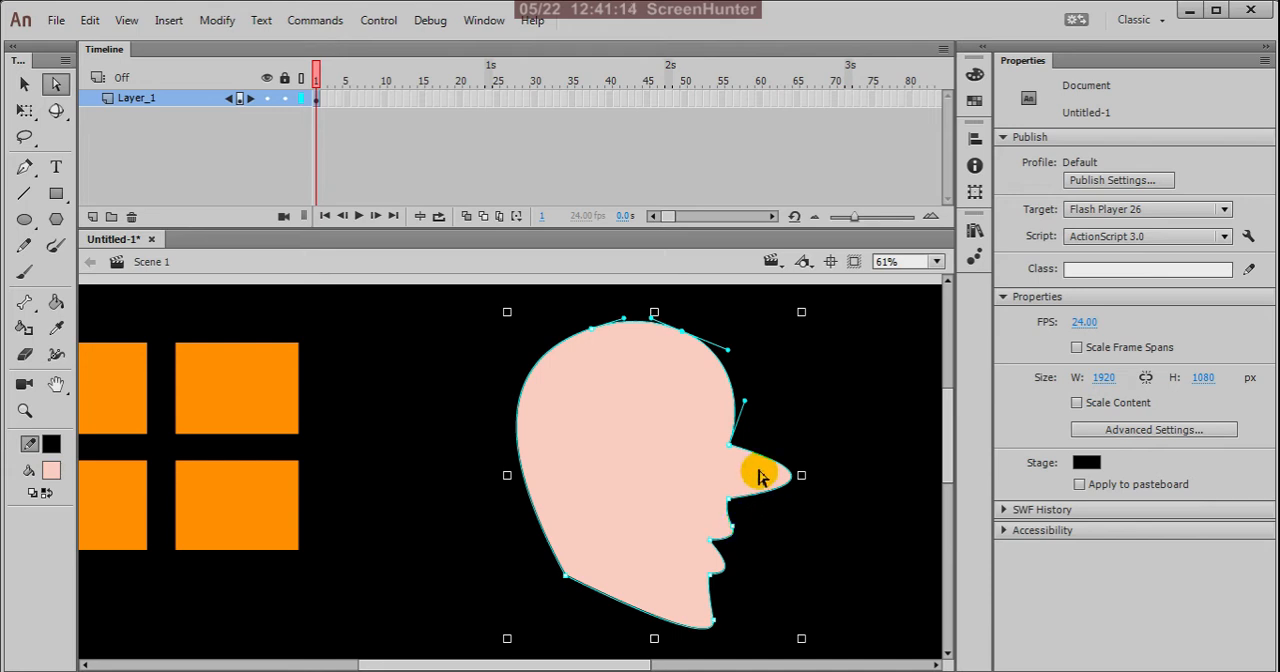
scroll(757, 461, "up", 2)
scroll(757, 461, "down", 2)
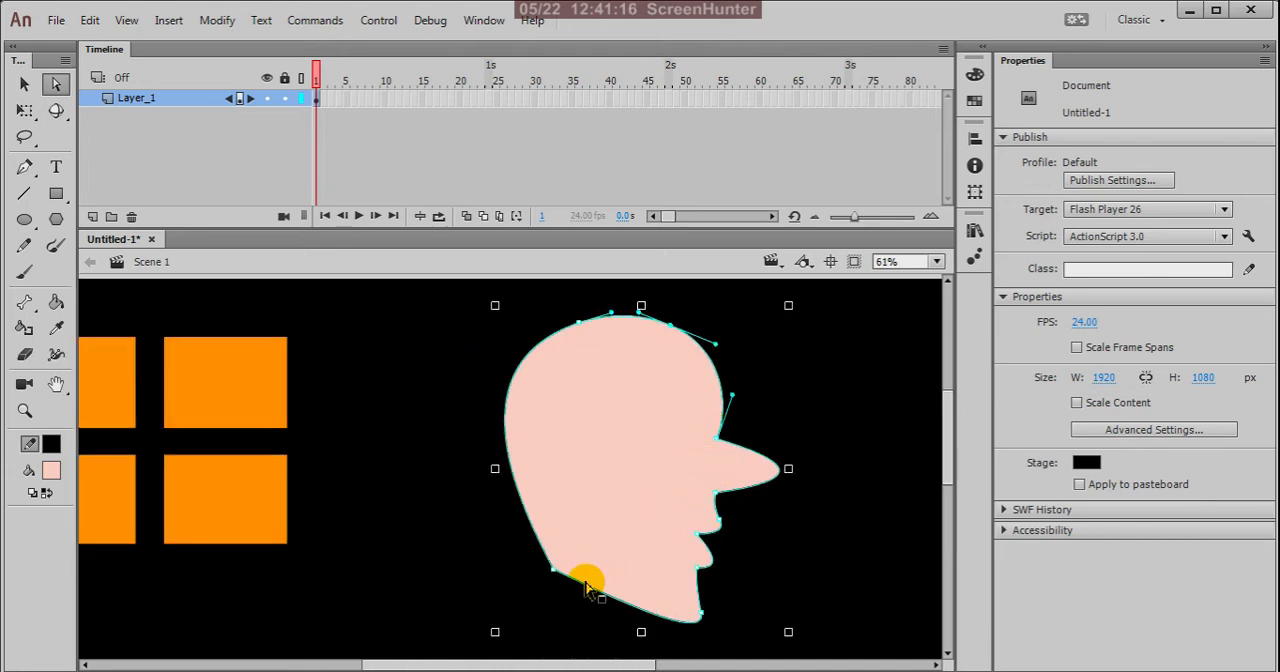
scroll(608, 594, "up", 1)
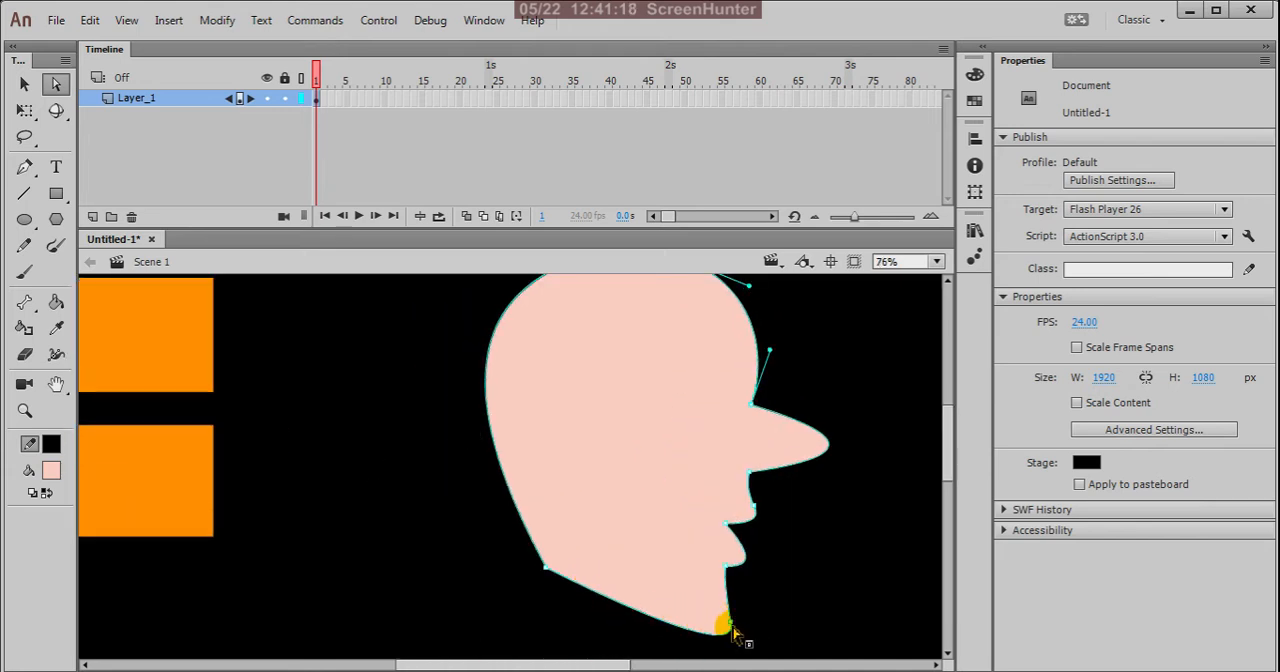
scroll(737, 580, "down", 2)
scroll(729, 509, "up", 4)
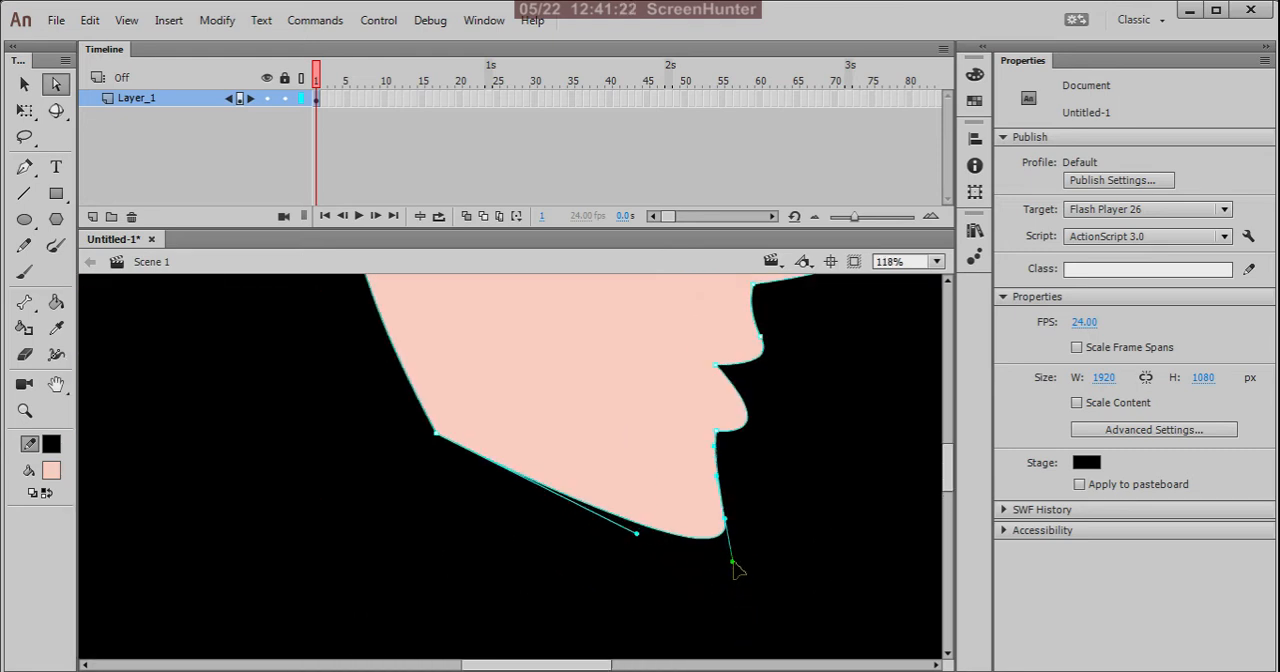
mouse_move(736, 570)
left_mouse_down()
mouse_move(724, 557)
mouse_move(734, 554)
left_mouse_up()
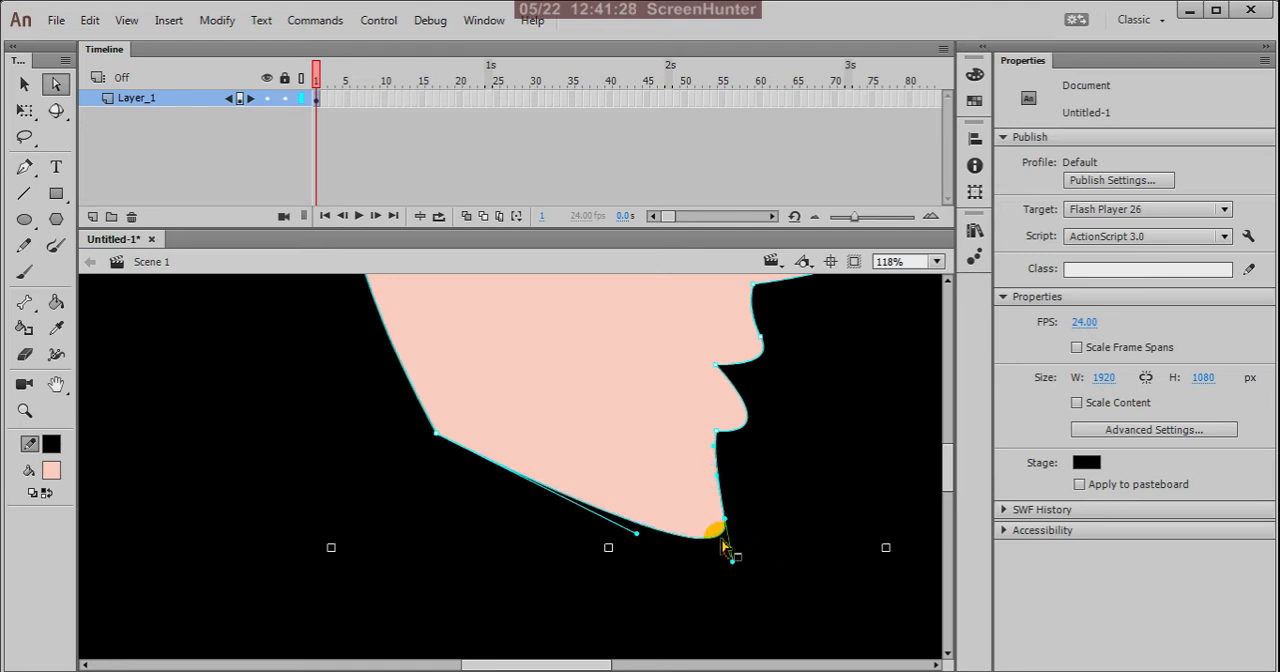
Step: Select the outline segment on the head's upper front with the Selection tool and deselect it again
scroll(724, 560, "down", 4)
key("v")
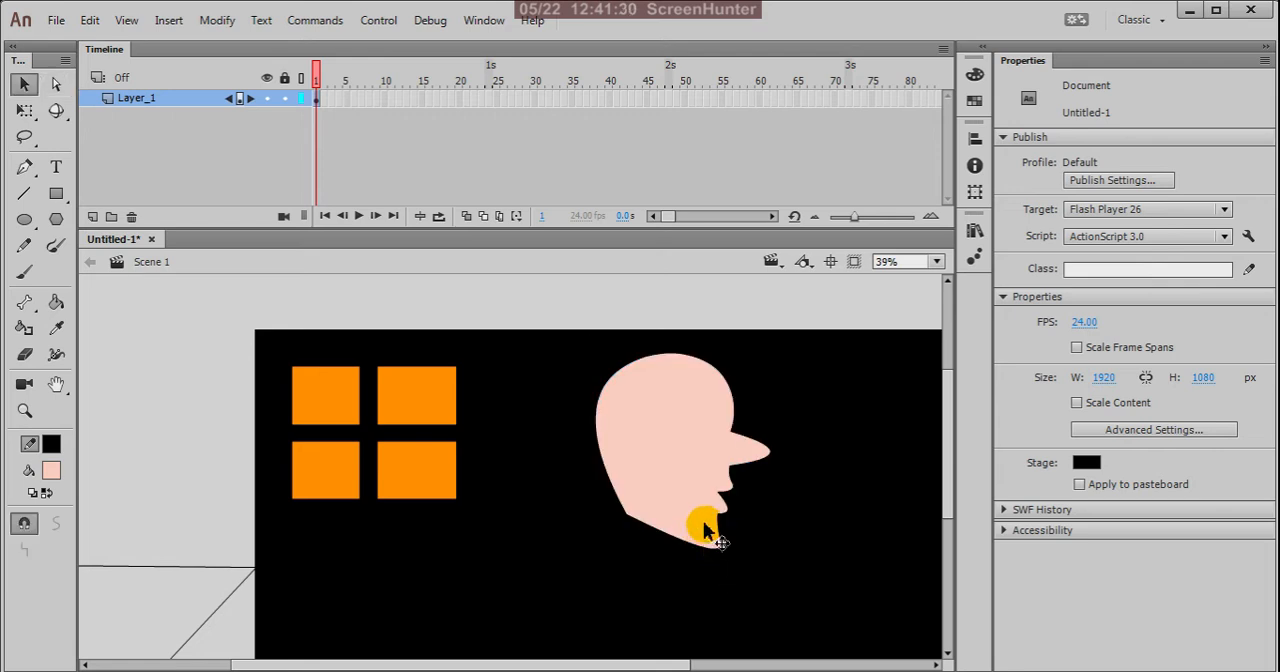
key("ctrl+minus")
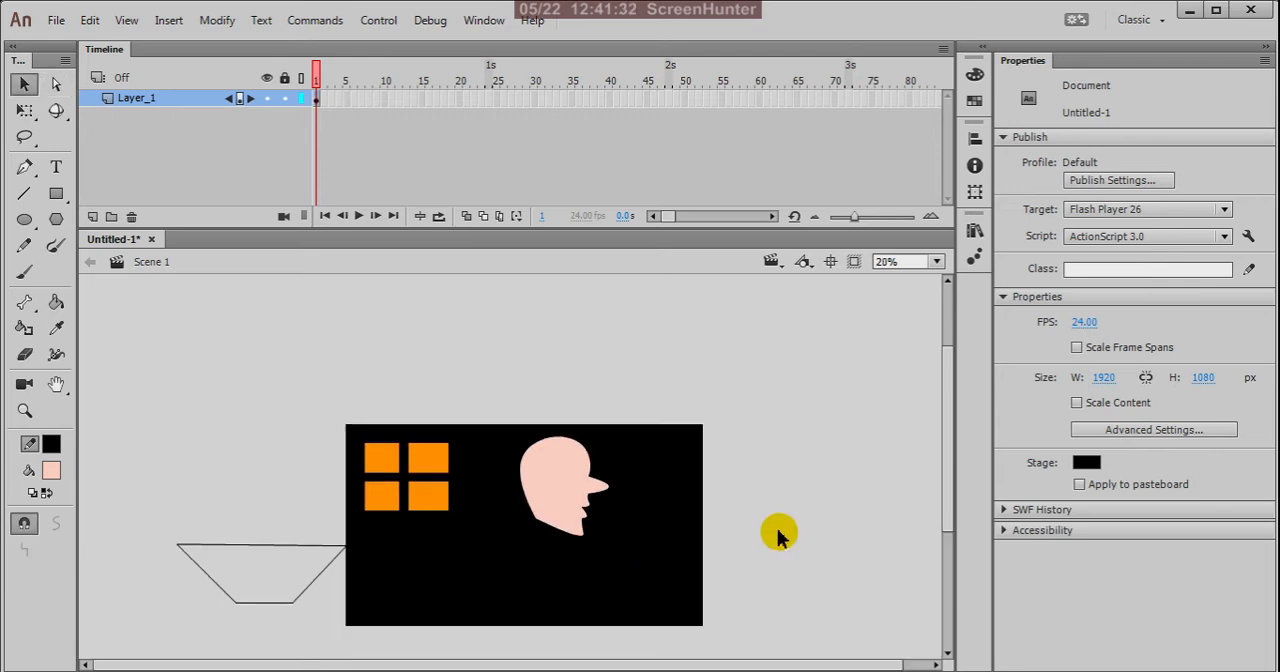
scroll(588, 516, "up", 2)
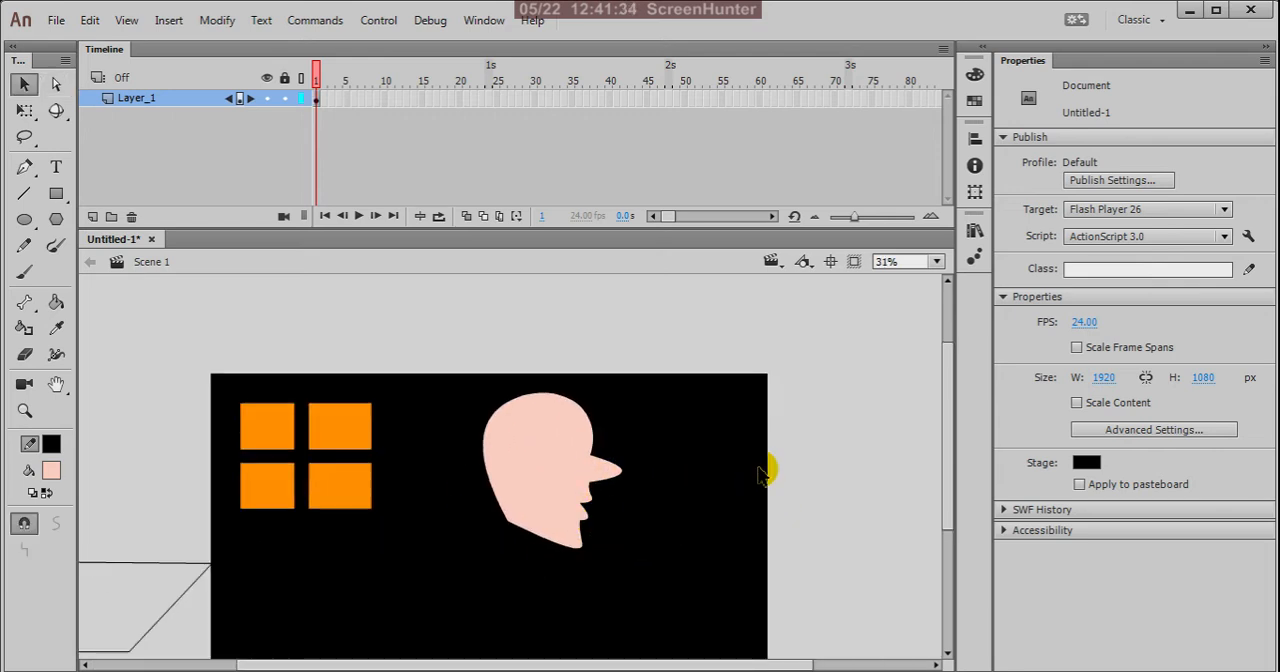
left_click(54, 87)
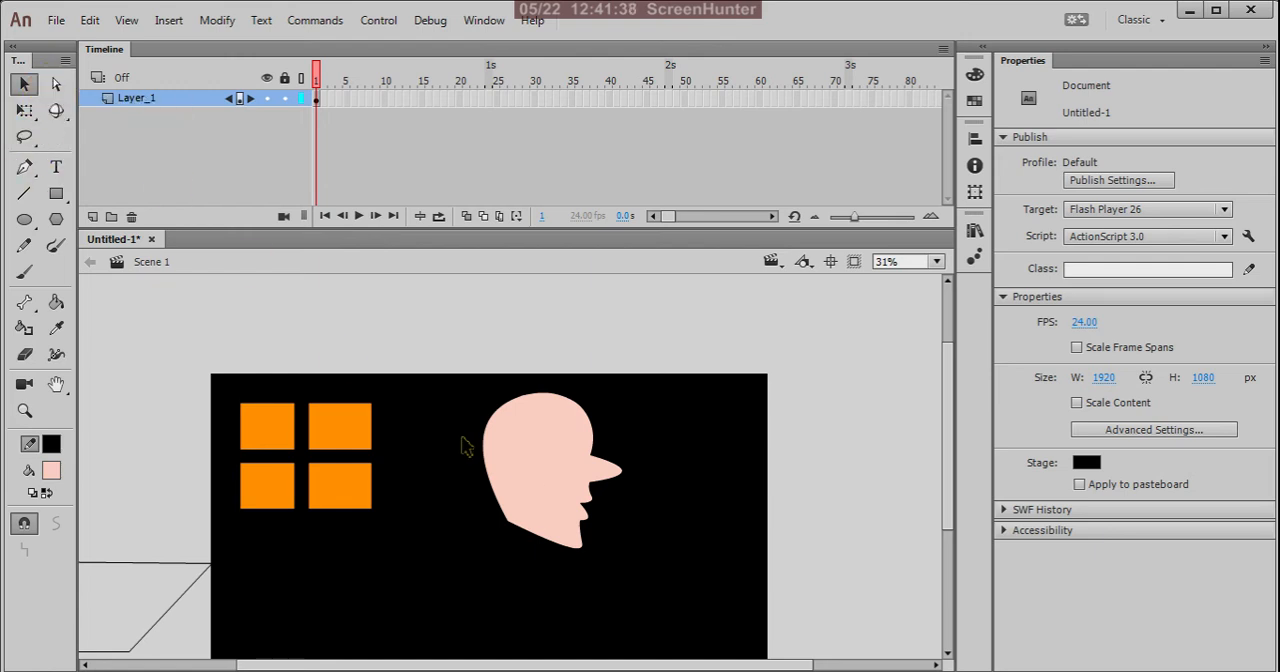
scroll(577, 441, "up", 3)
left_click(590, 389)
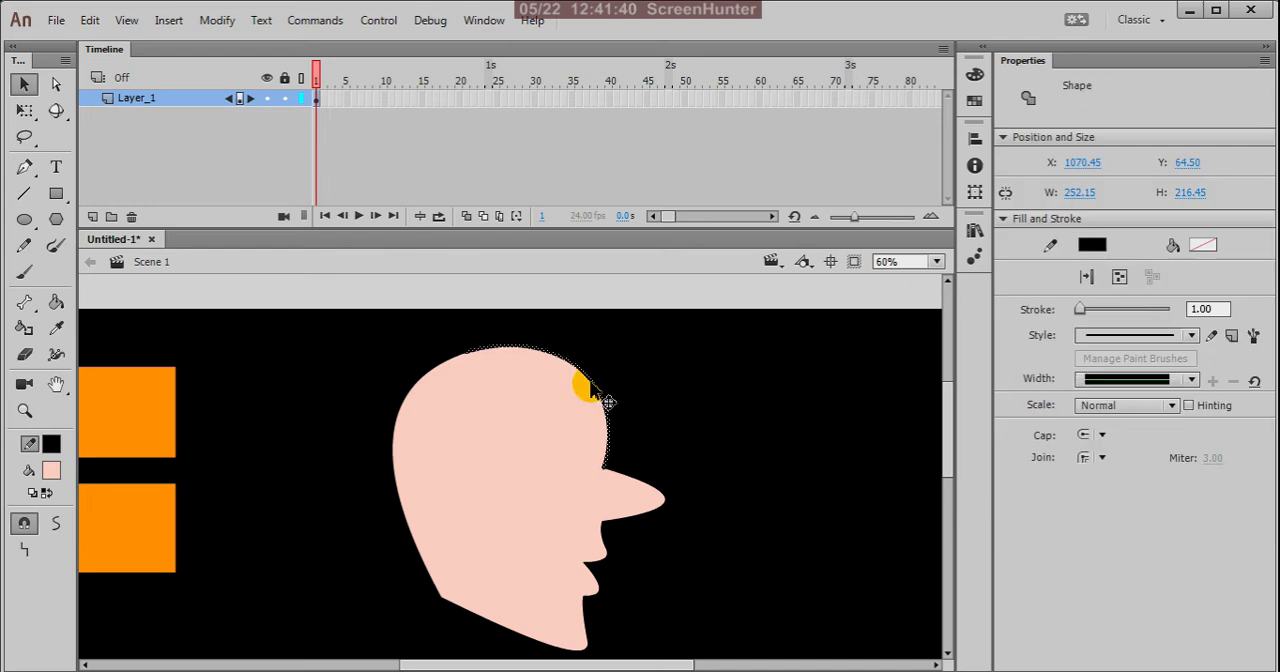
left_click(654, 374)
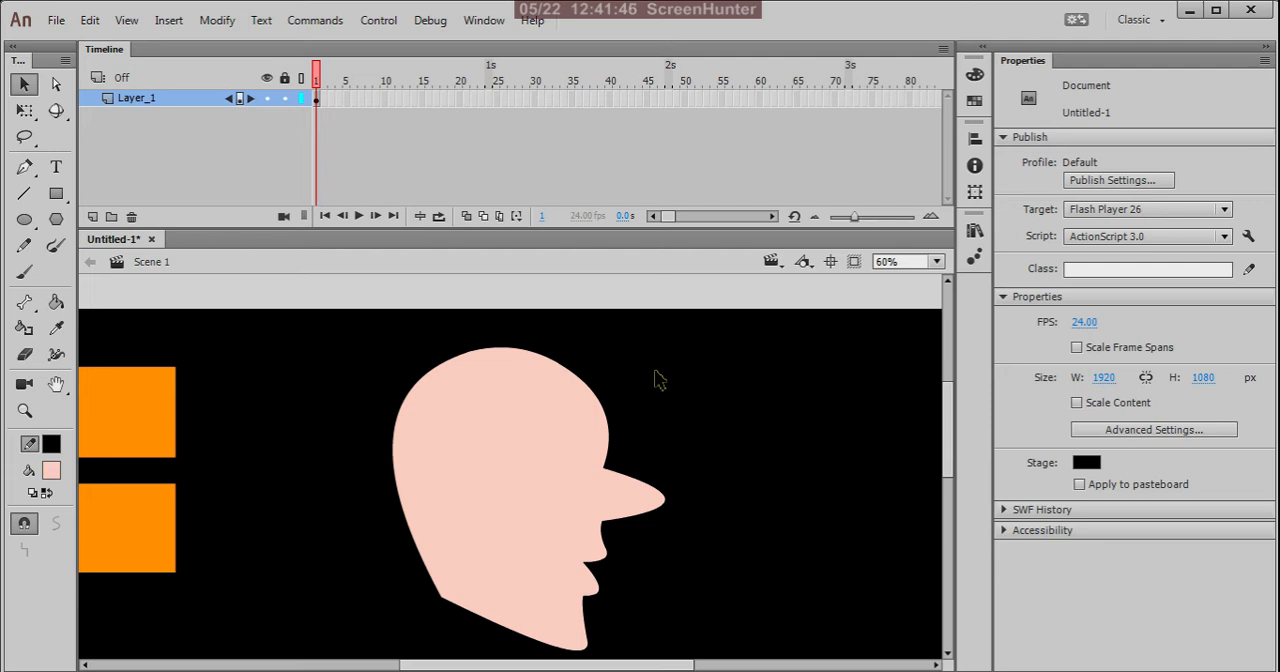
Step: Set the stage color to white (#FFFFFF)
scroll(654, 382, "down", 2)
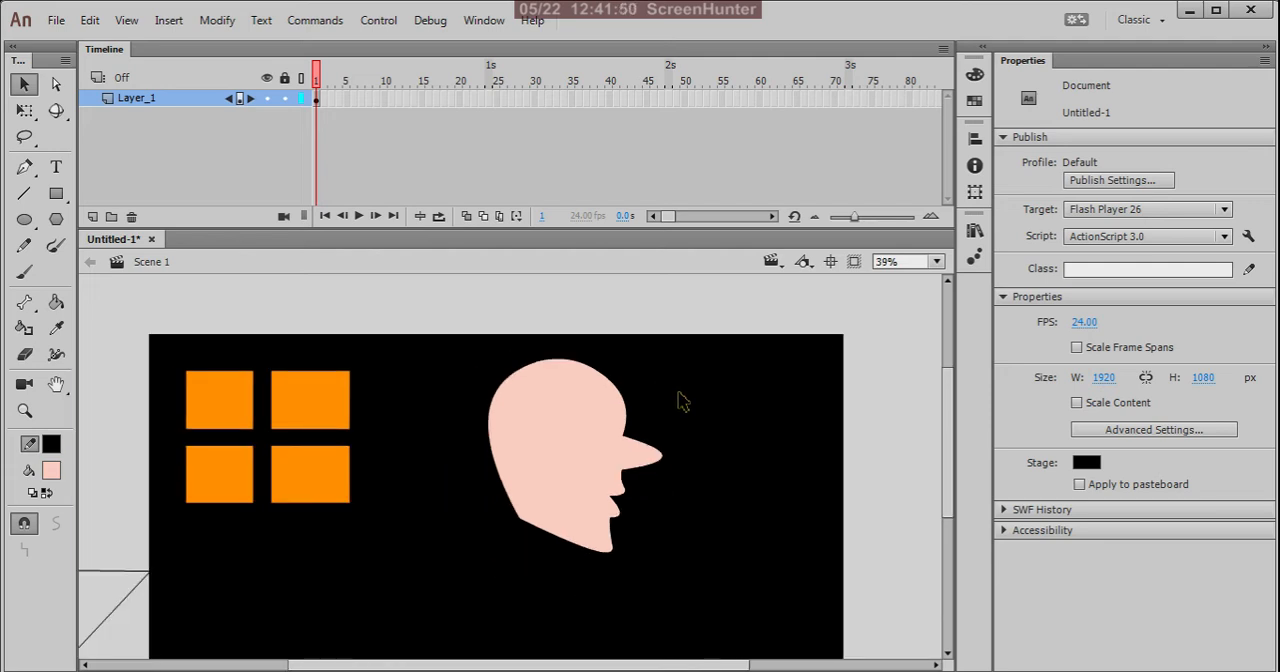
scroll(735, 401, "down", 3)
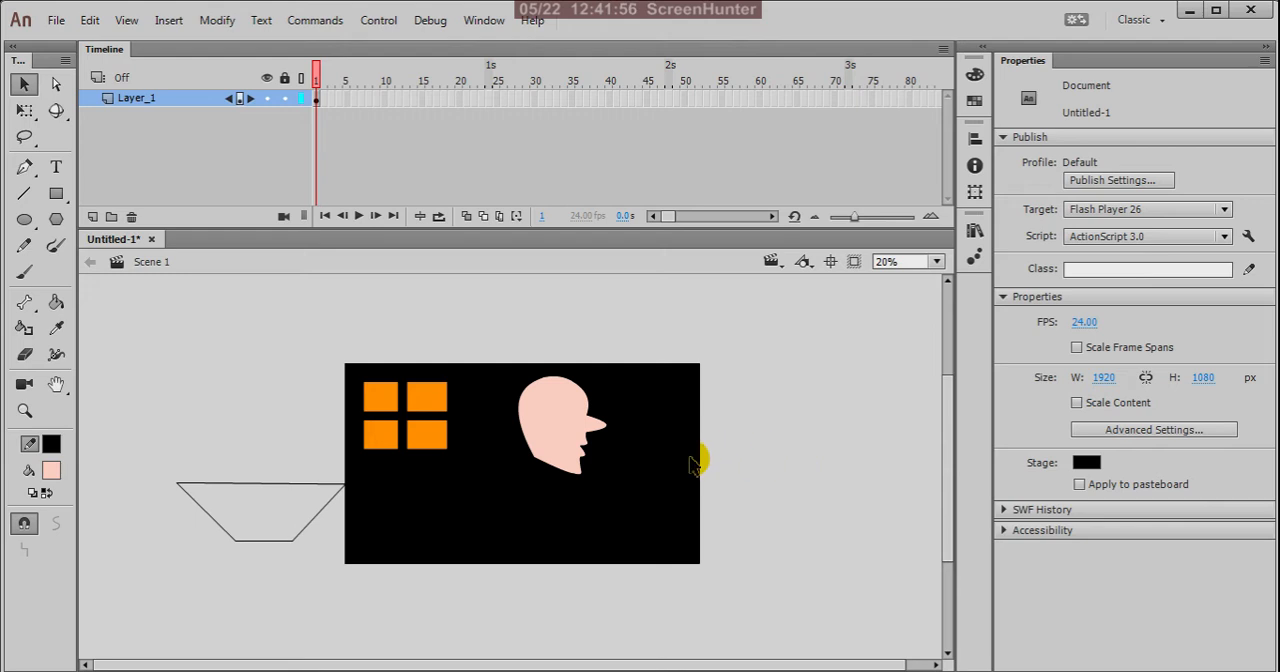
scroll(700, 457, "up", 2)
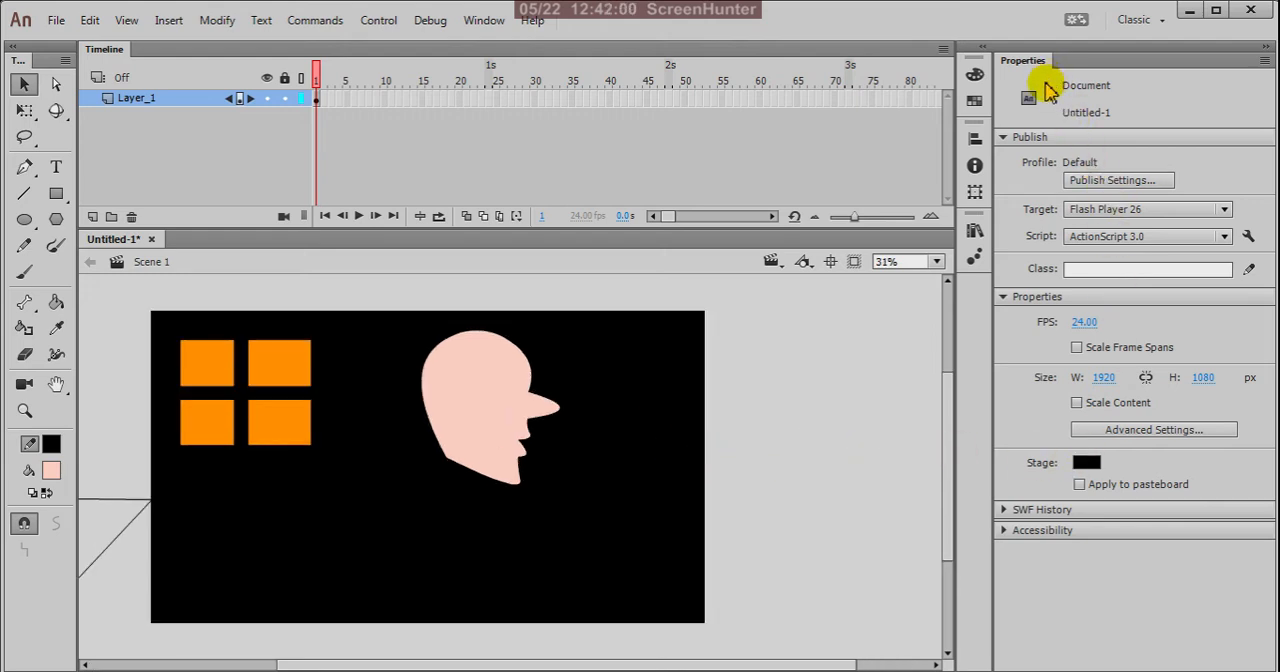
left_click(1087, 465)
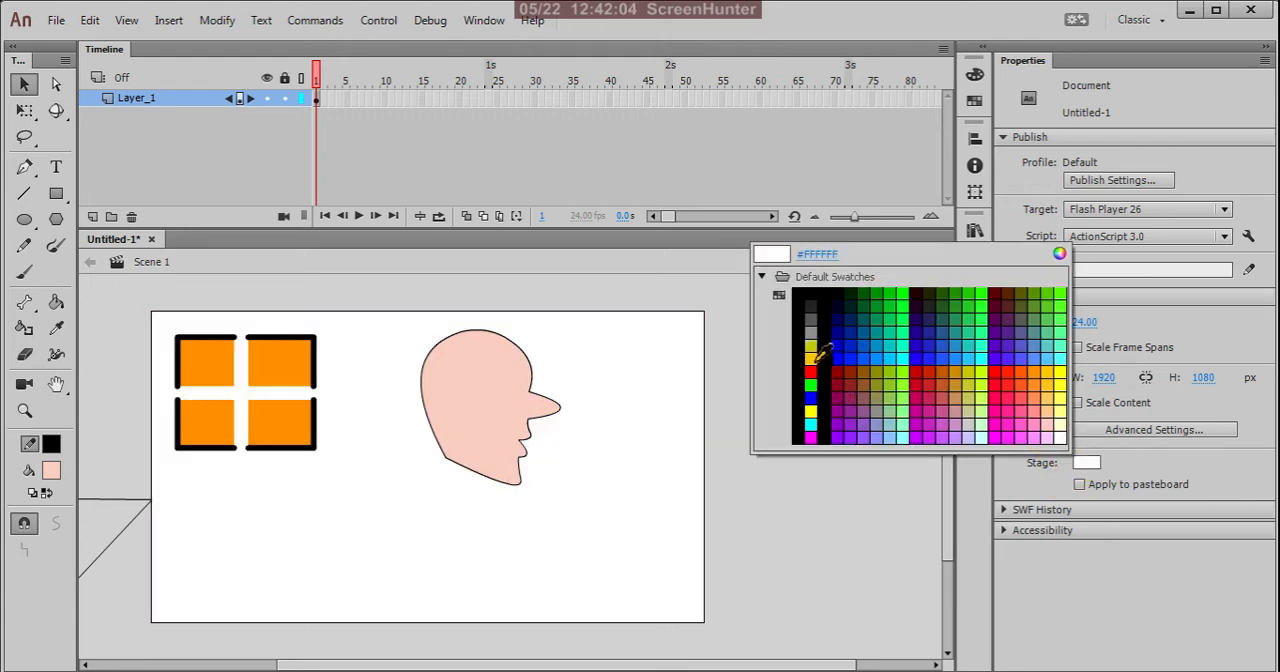
key("Escape")
Step: Delete the trapezoid outline on the pasteboard beside the stage
scroll(872, 430, "down", 2)
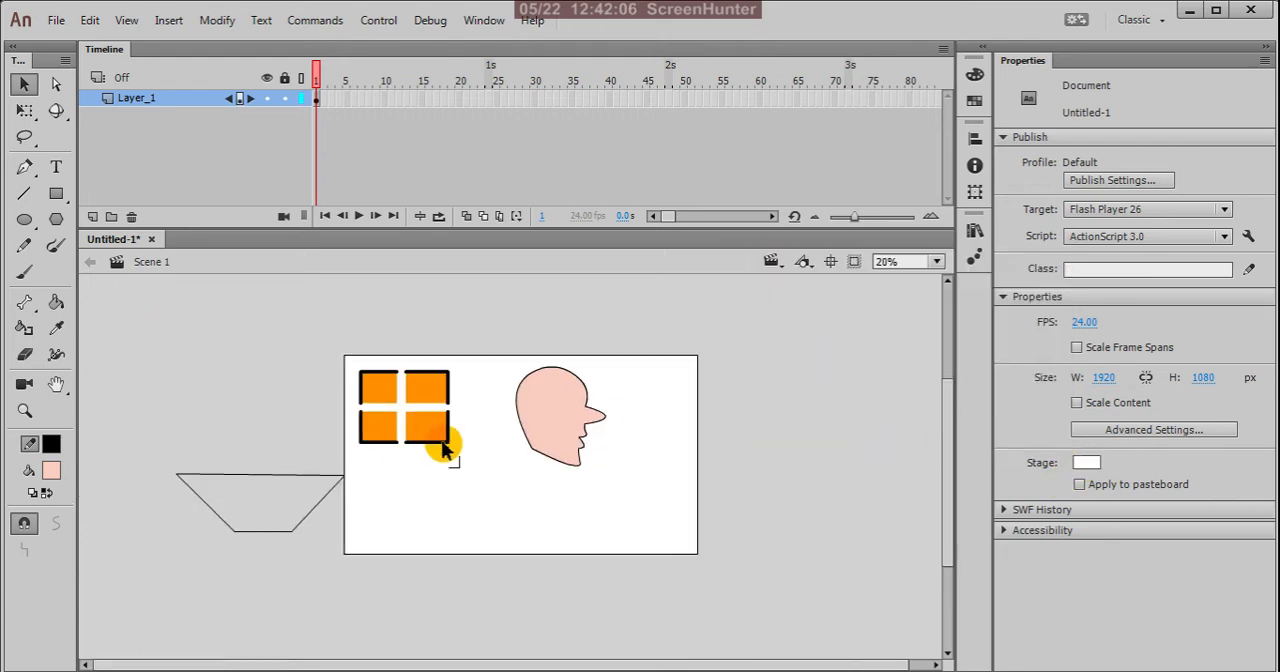
scroll(286, 457, "up", 1)
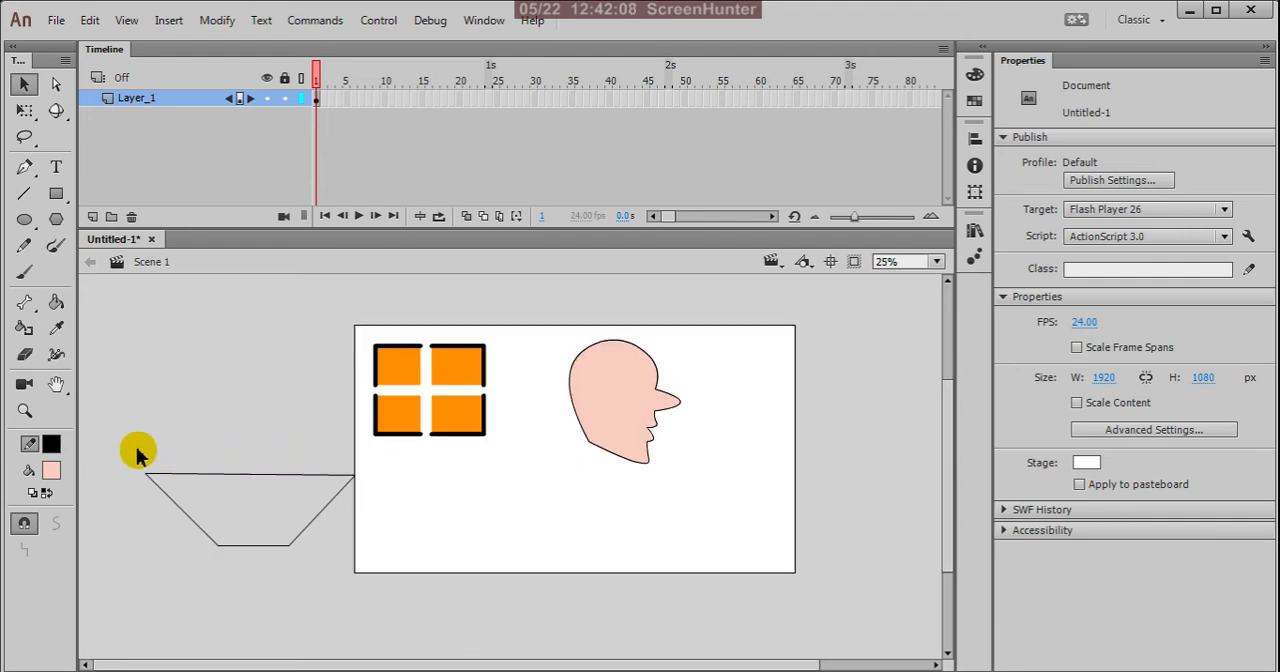
mouse_move(137, 453)
left_mouse_down()
mouse_move(323, 573)
mouse_move(371, 585)
left_mouse_up()
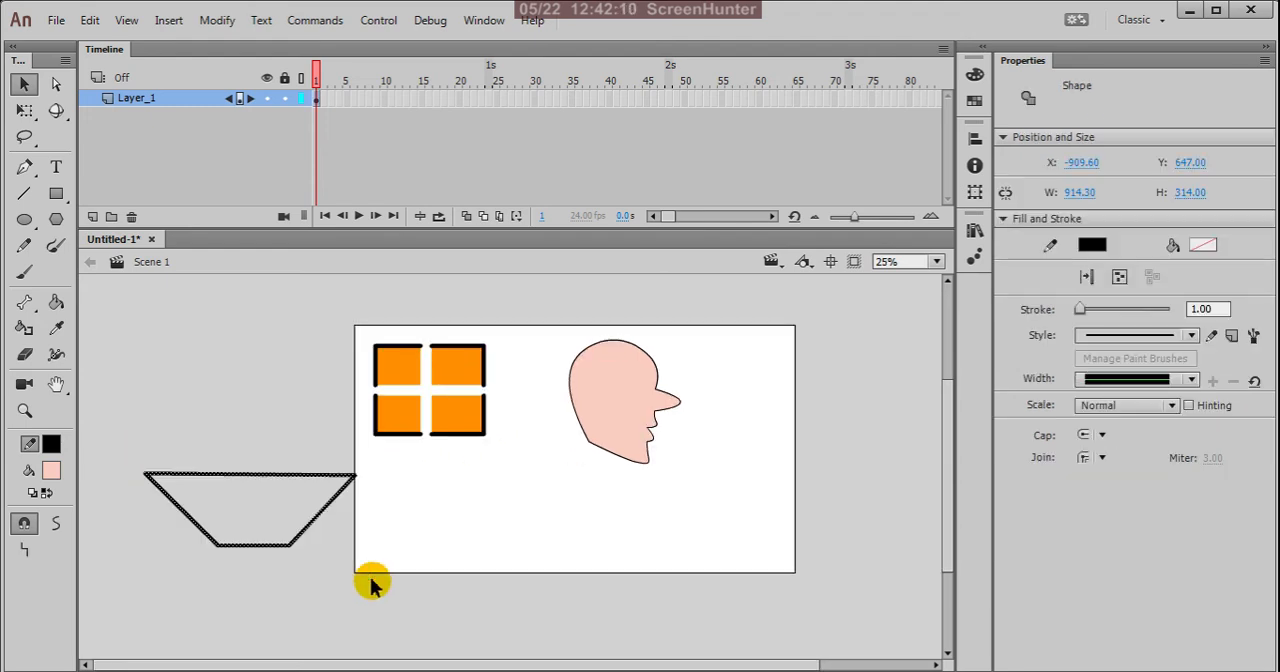
key("Delete")
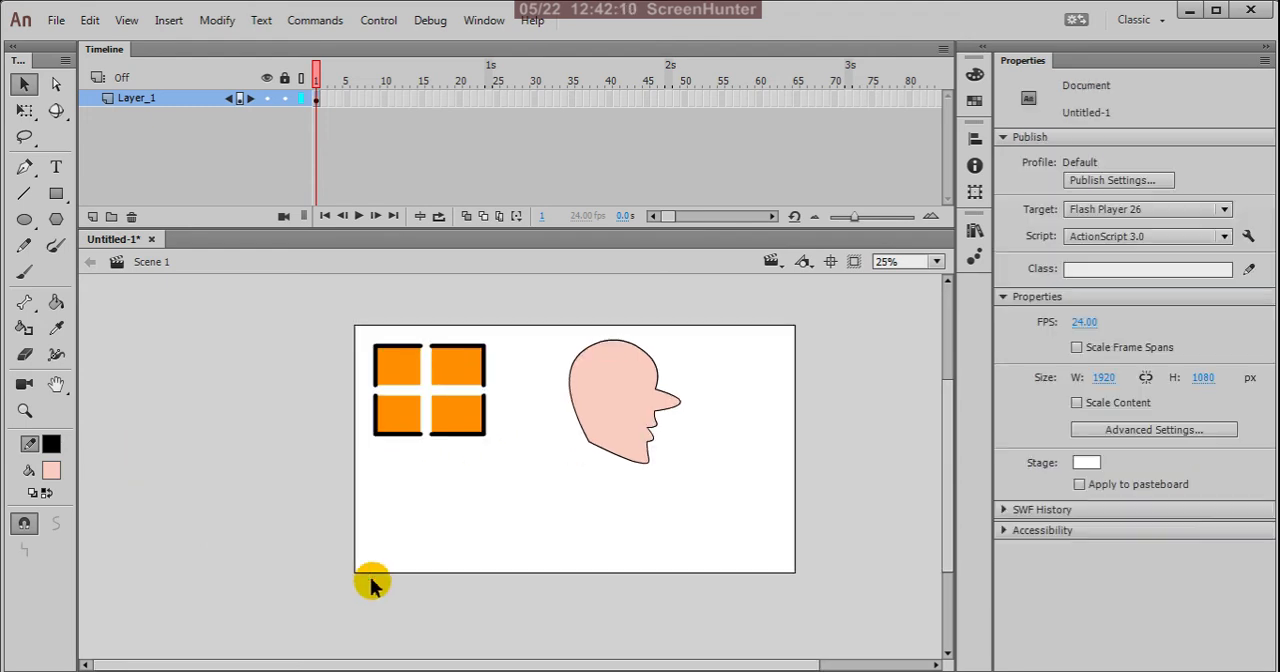
Step: Draw a rectangle about 539 by 314 px with pink fill and black 1.00 stroke below the orange pieces
left_click(27, 118)
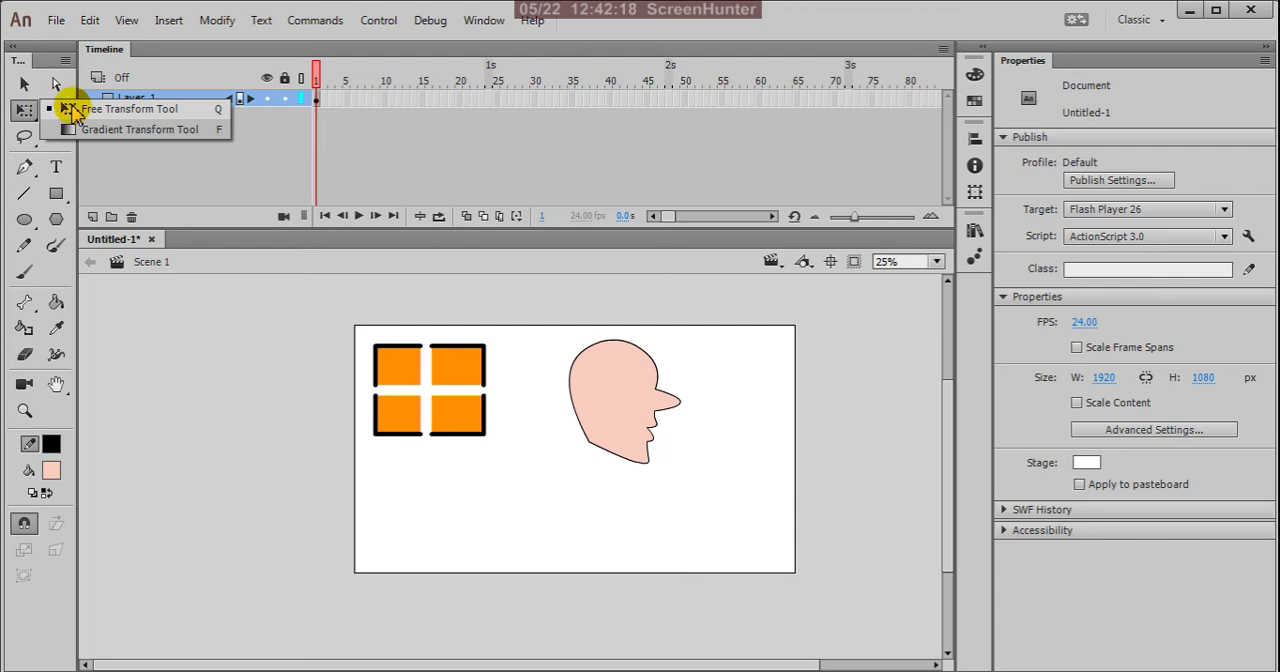
left_click(72, 112)
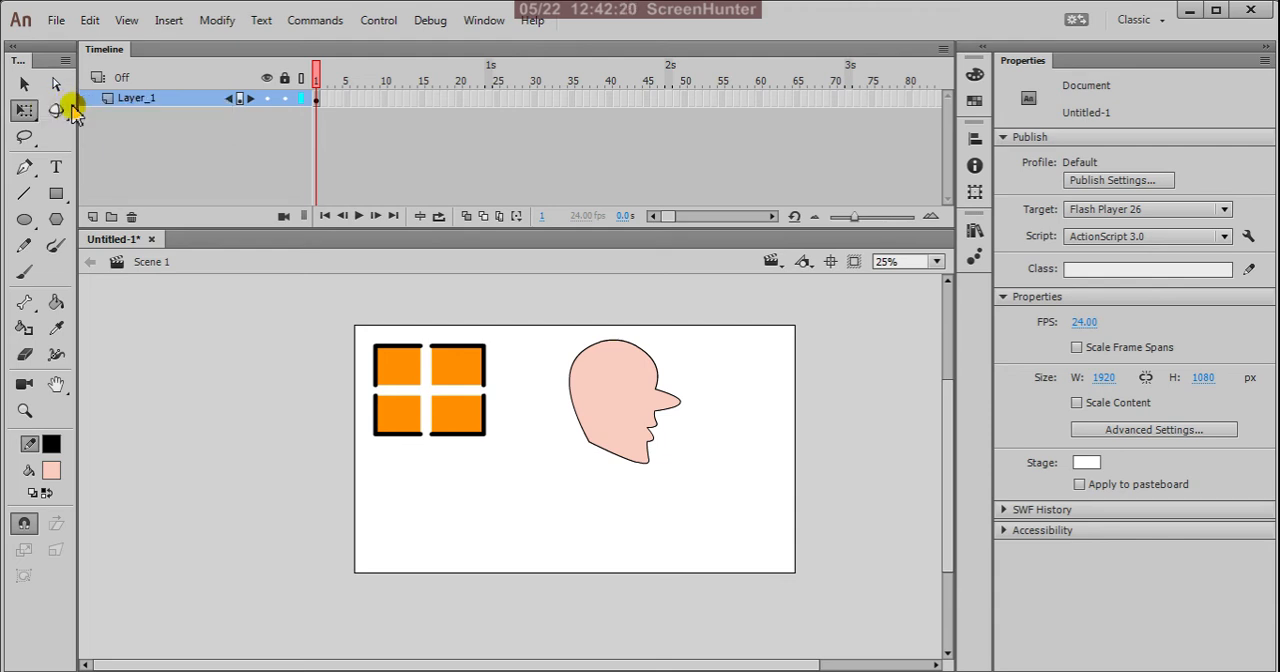
left_click(55, 194)
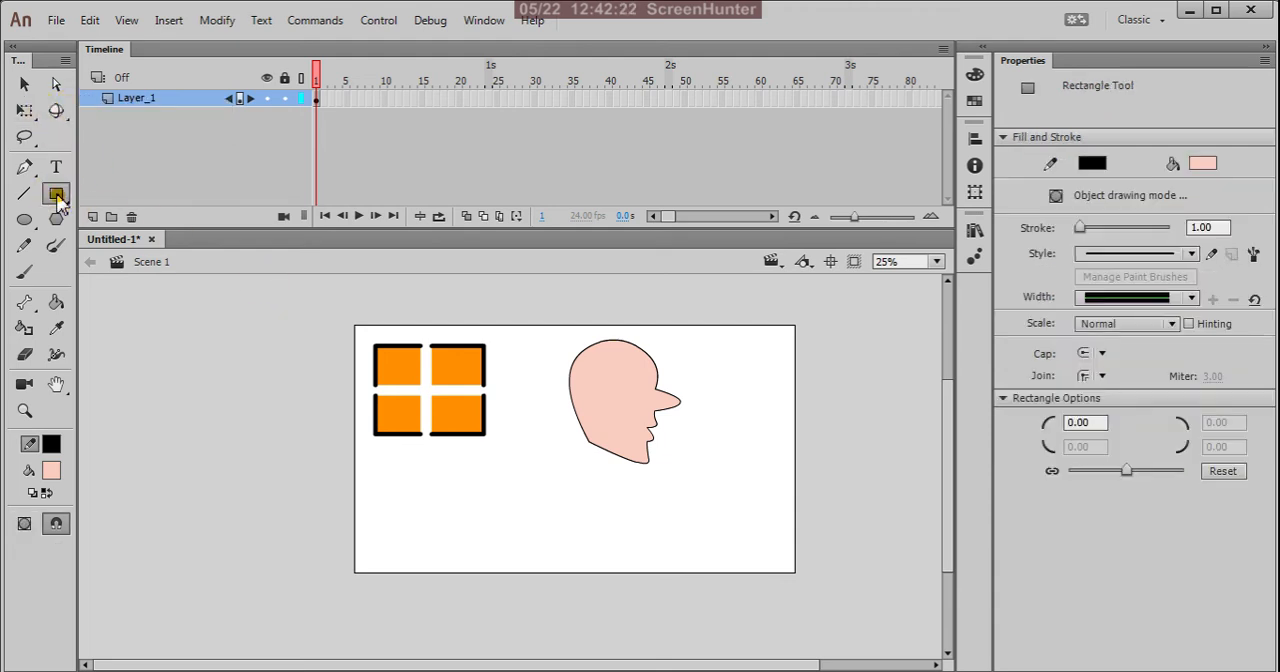
left_click_drag(416, 474, 540, 546)
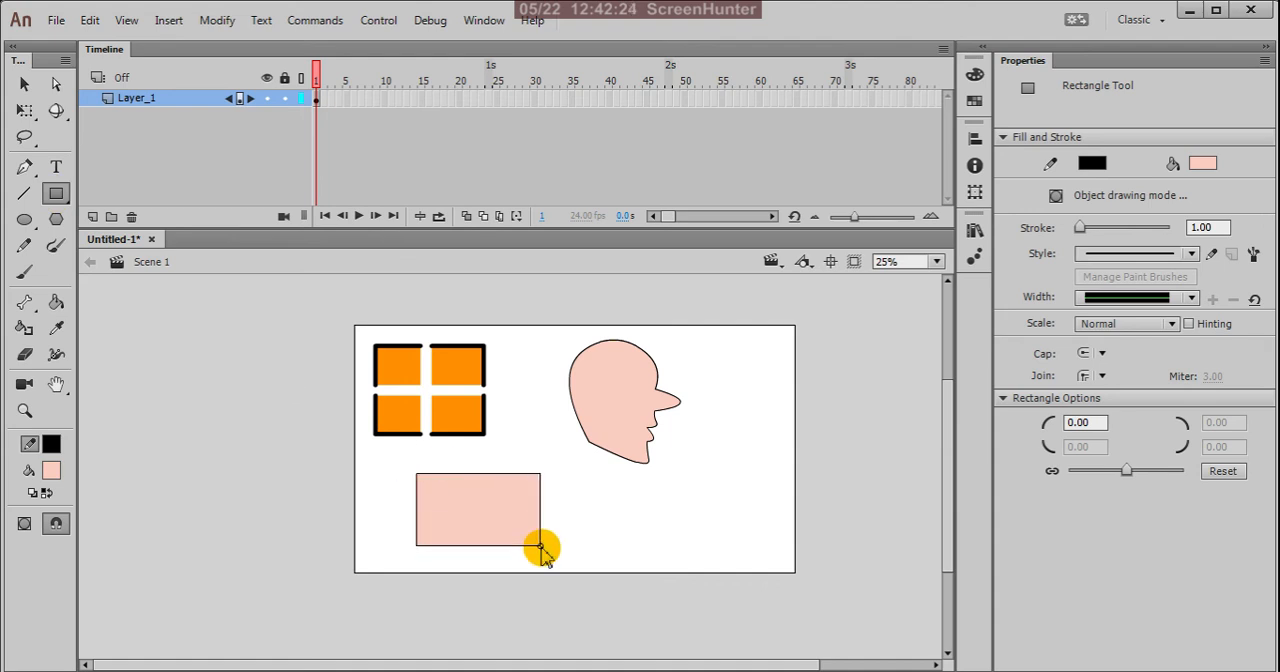
Step: Select the pink rectangle's fill and outline and widen it about its center to about 914 px with Free Transform
left_click(20, 85)
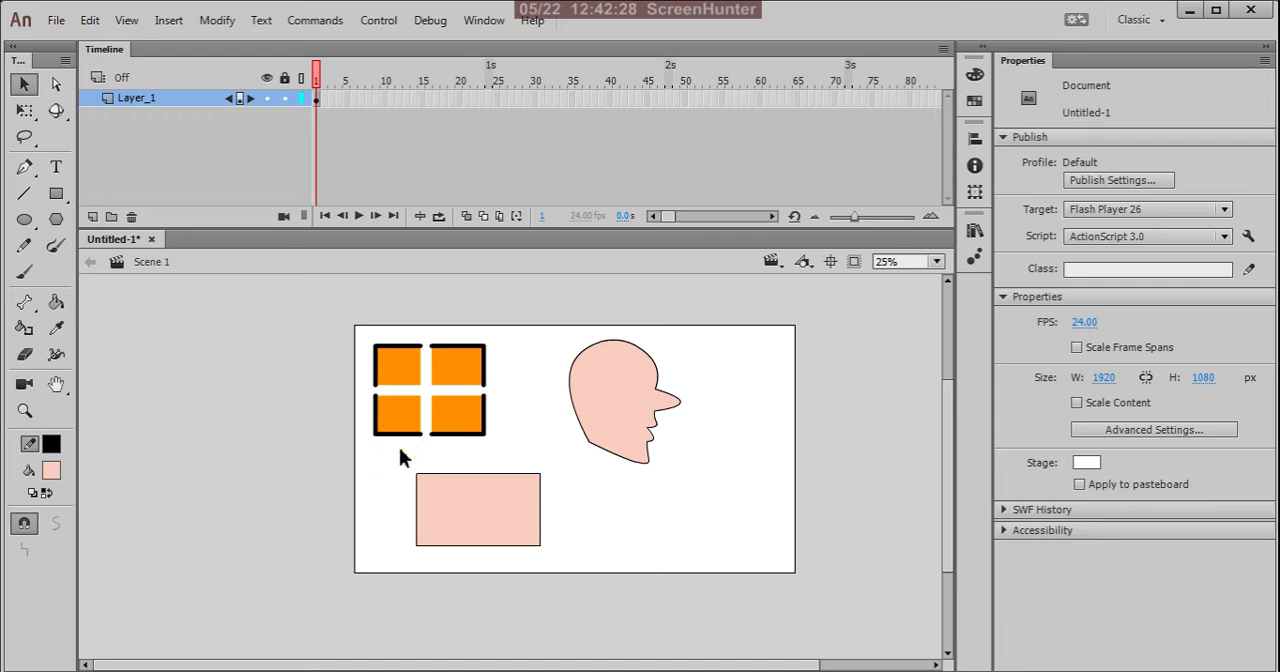
left_click_drag(402, 451, 590, 588)
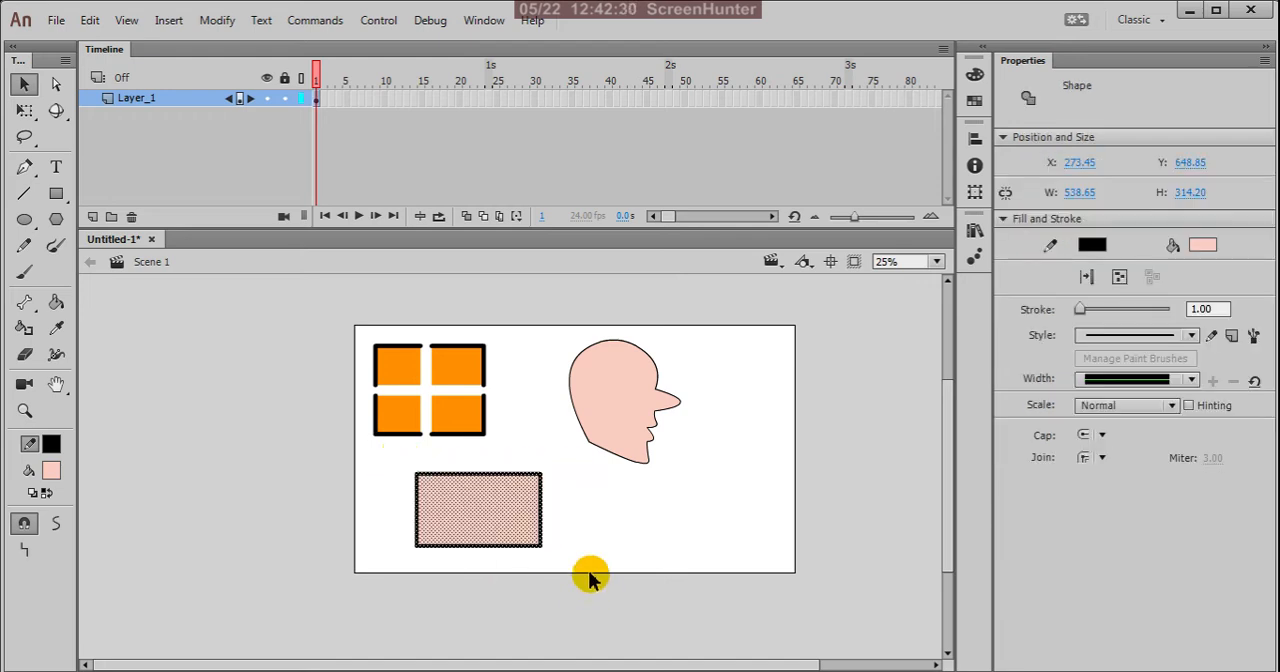
scroll(505, 520, "up", 2)
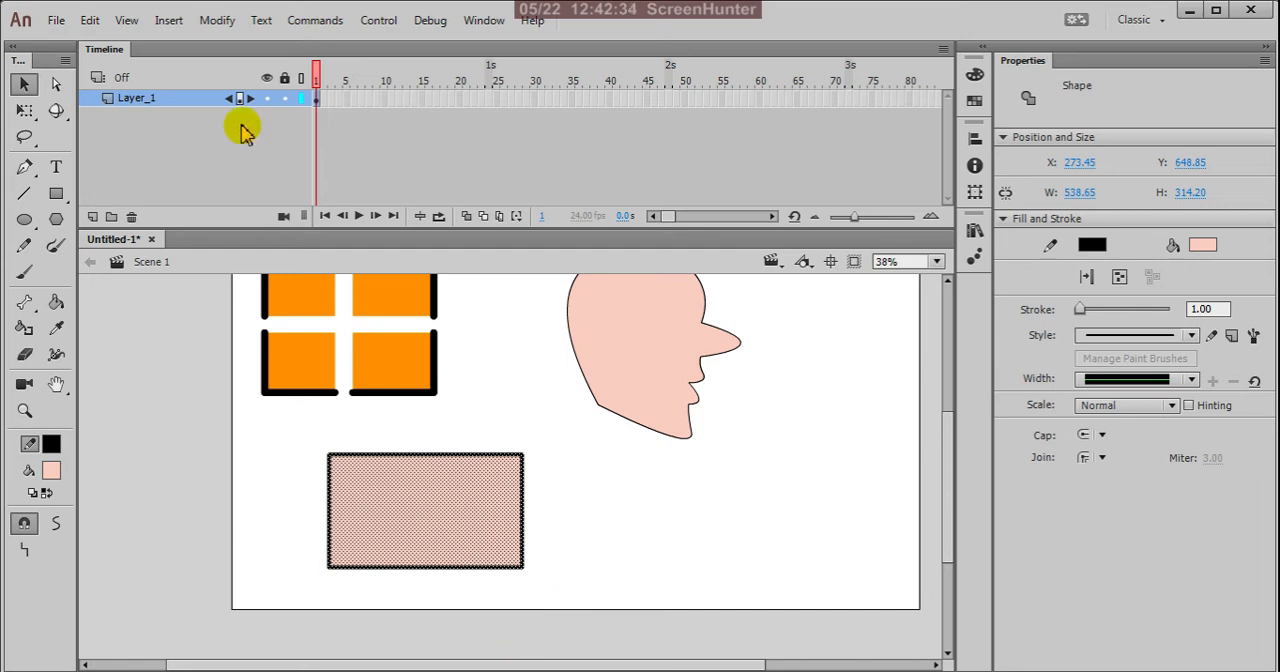
left_click(24, 110)
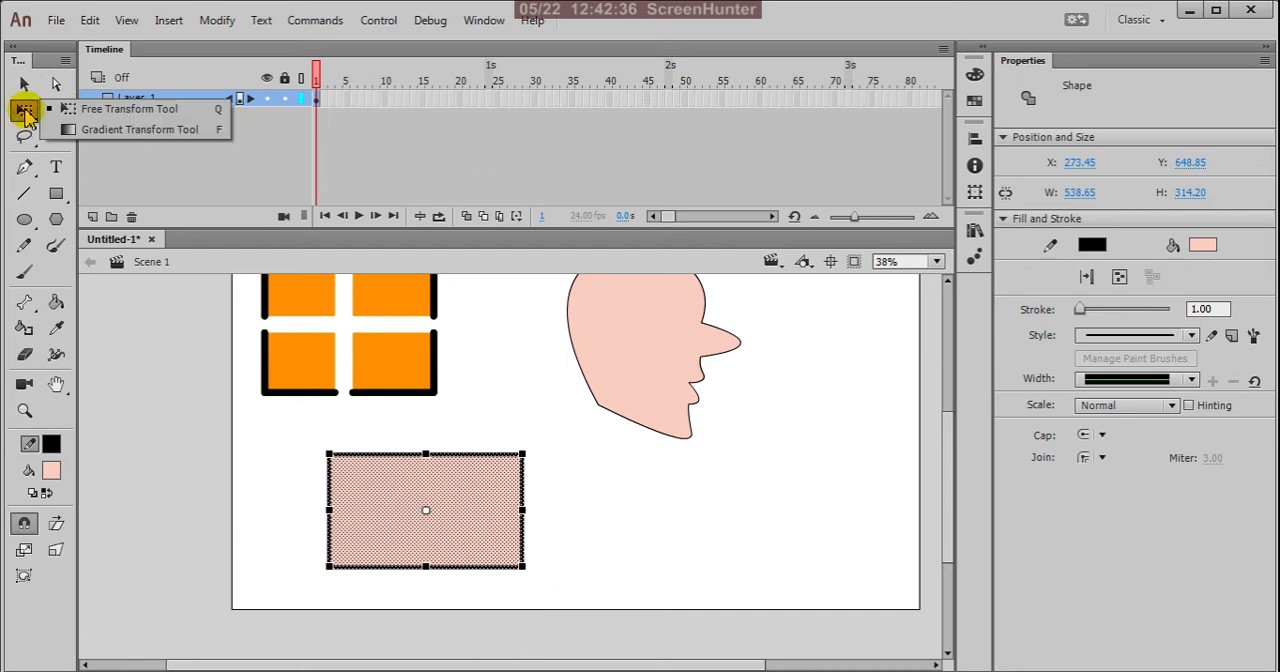
left_click(160, 110)
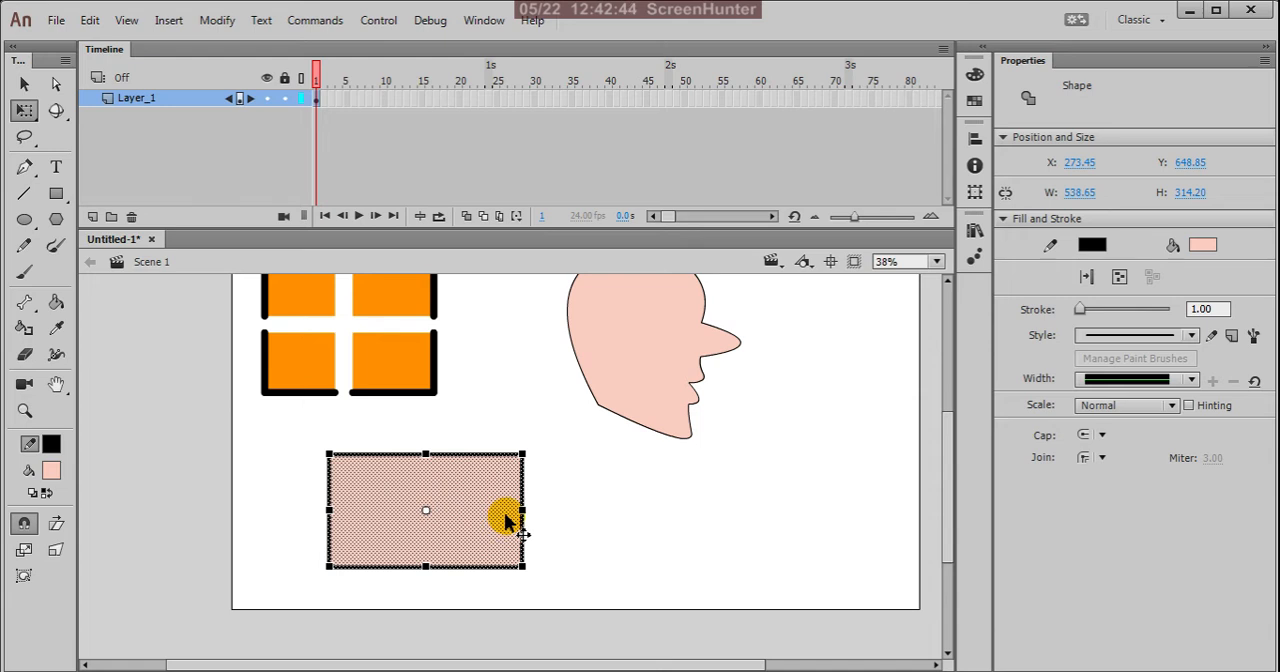
left_click_drag(522, 510, 590, 518)
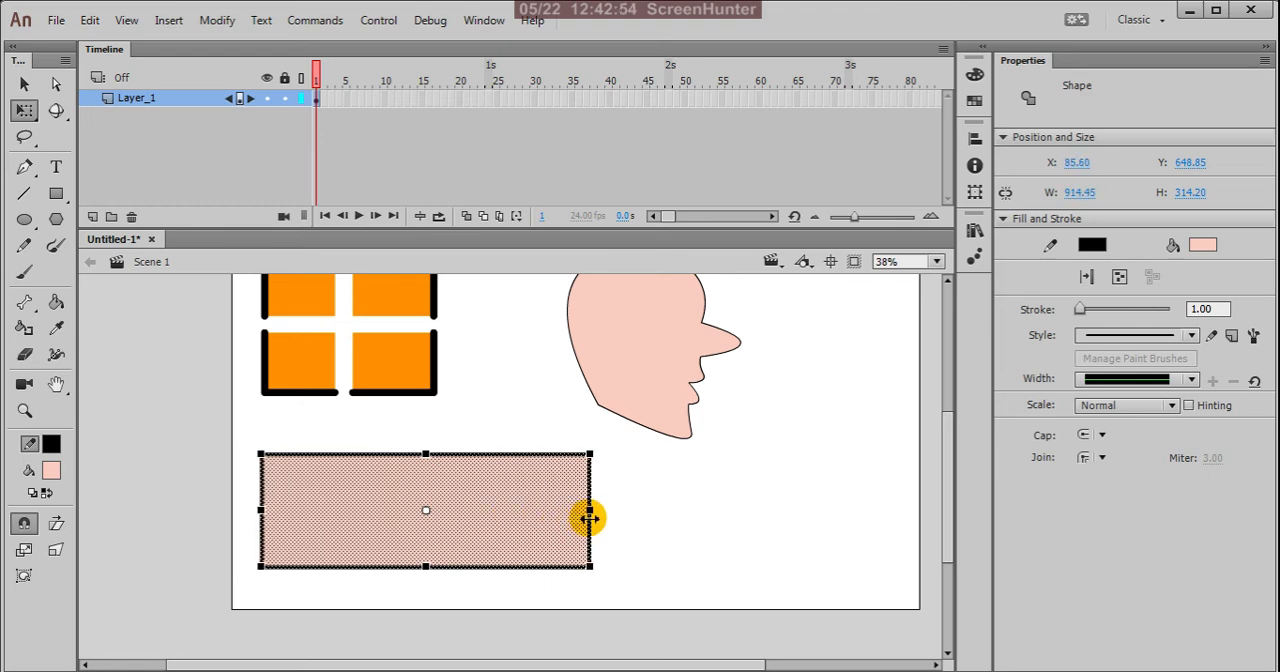
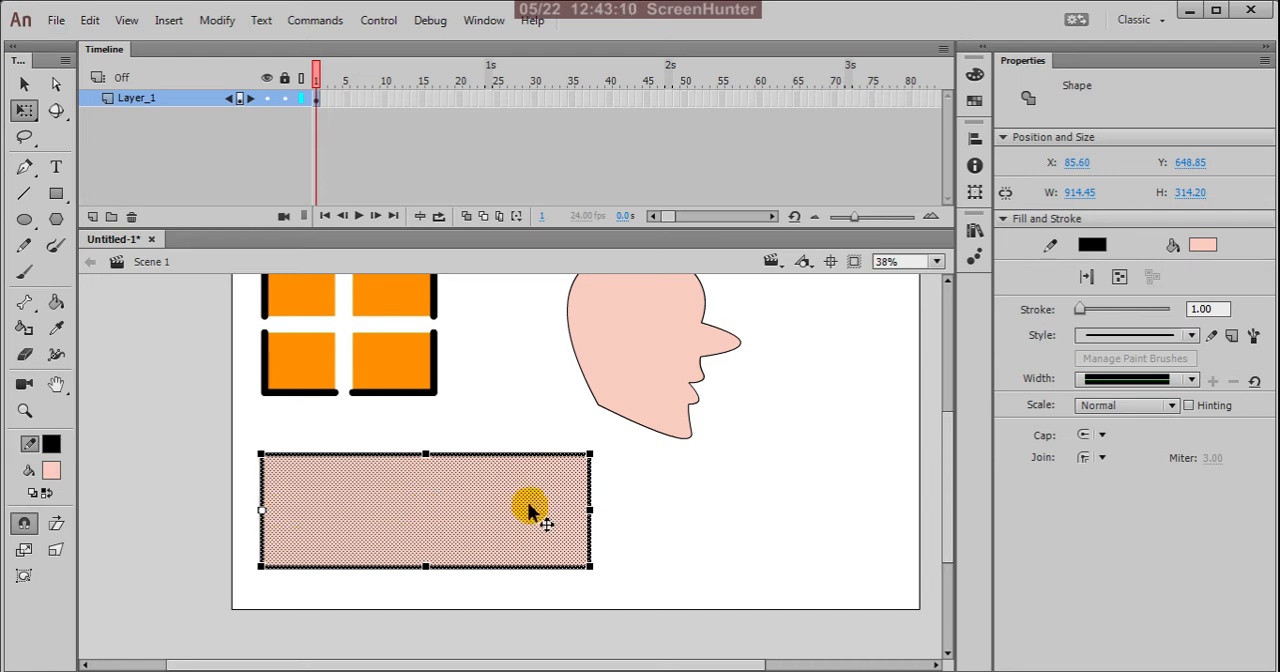
Step: Narrow the pink rectangle to about 418 px wide with Free Transform, first about its left edge and then about its right edge
left_click_drag(590, 509, 467, 521)
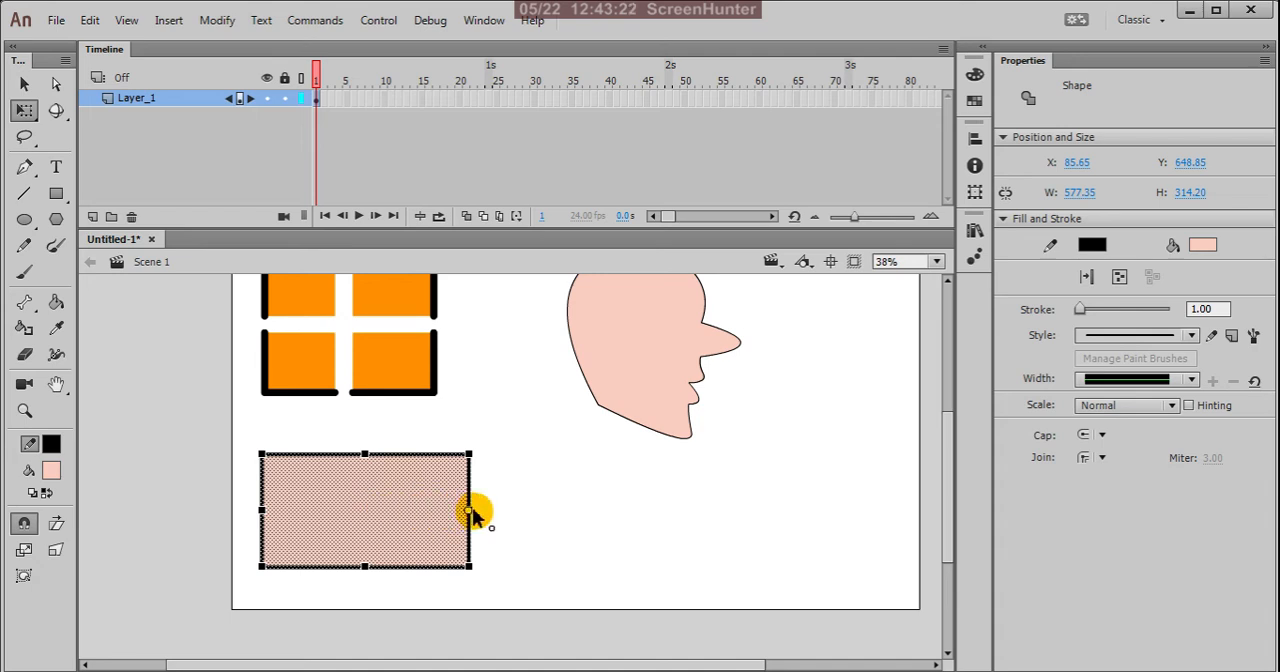
left_click_drag(262, 511, 322, 540)
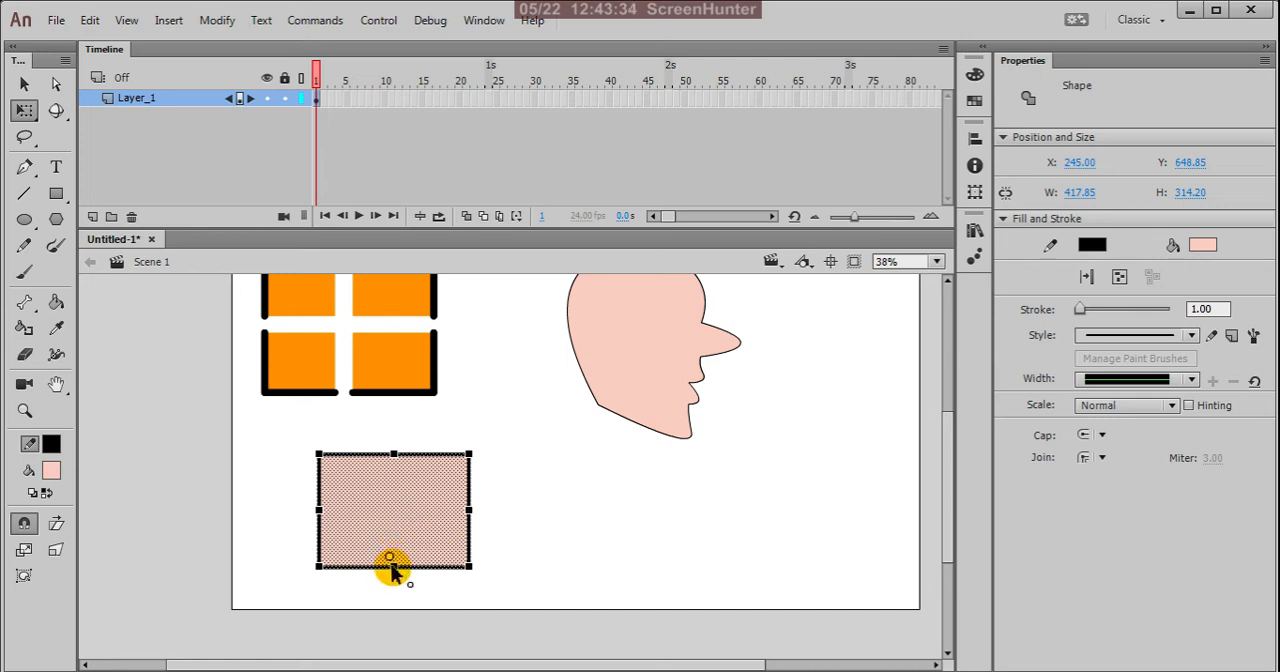
Step: Return the transformation point to the rectangle's center and scale the rectangle proportionally about it to about 612 by 460 px
left_click_drag(395, 457, 425, 462)
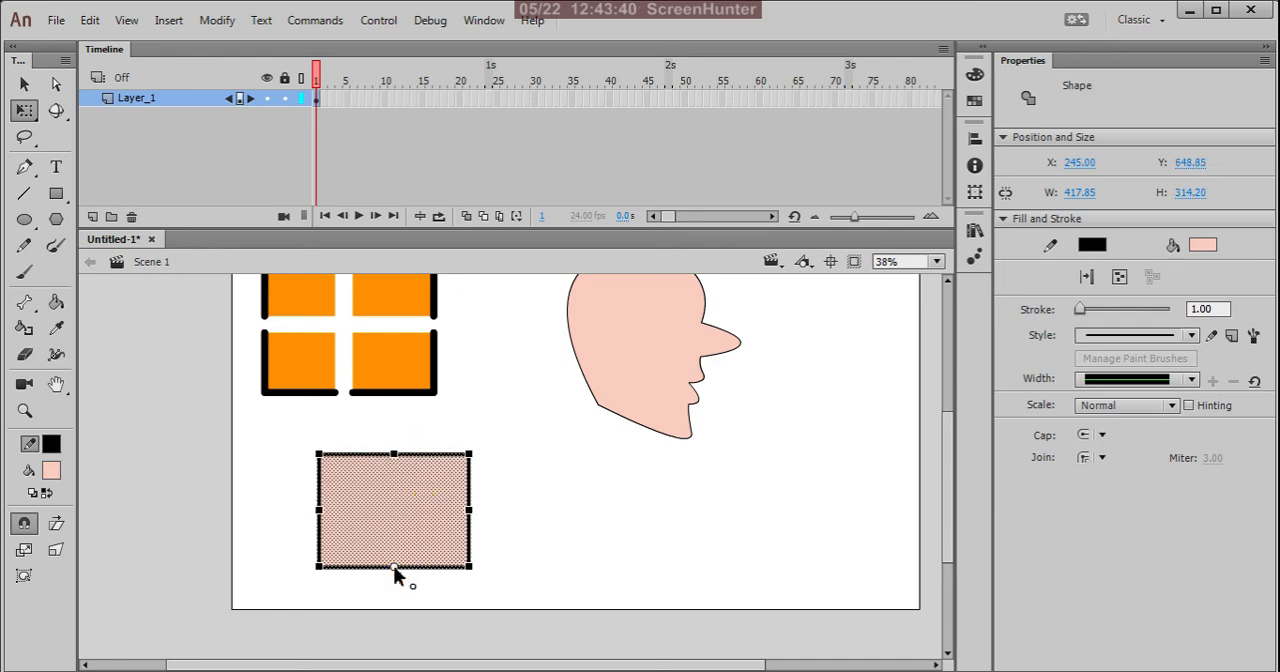
left_click(395, 523)
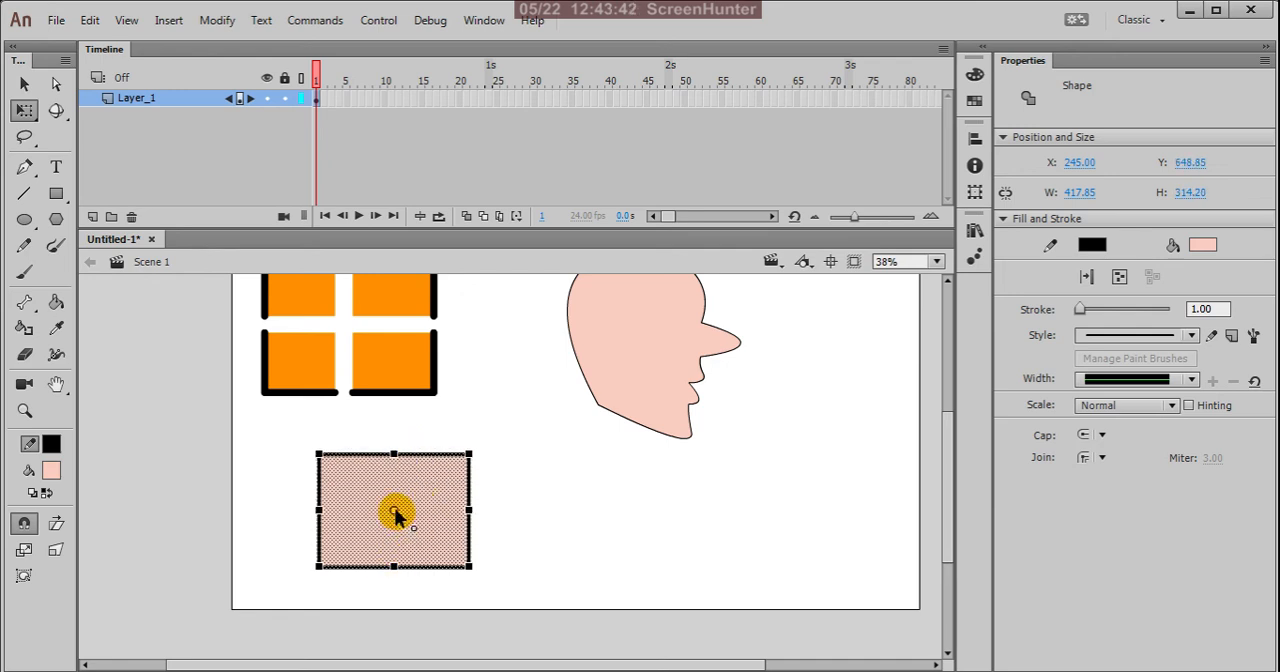
left_click_drag(472, 453, 549, 431)
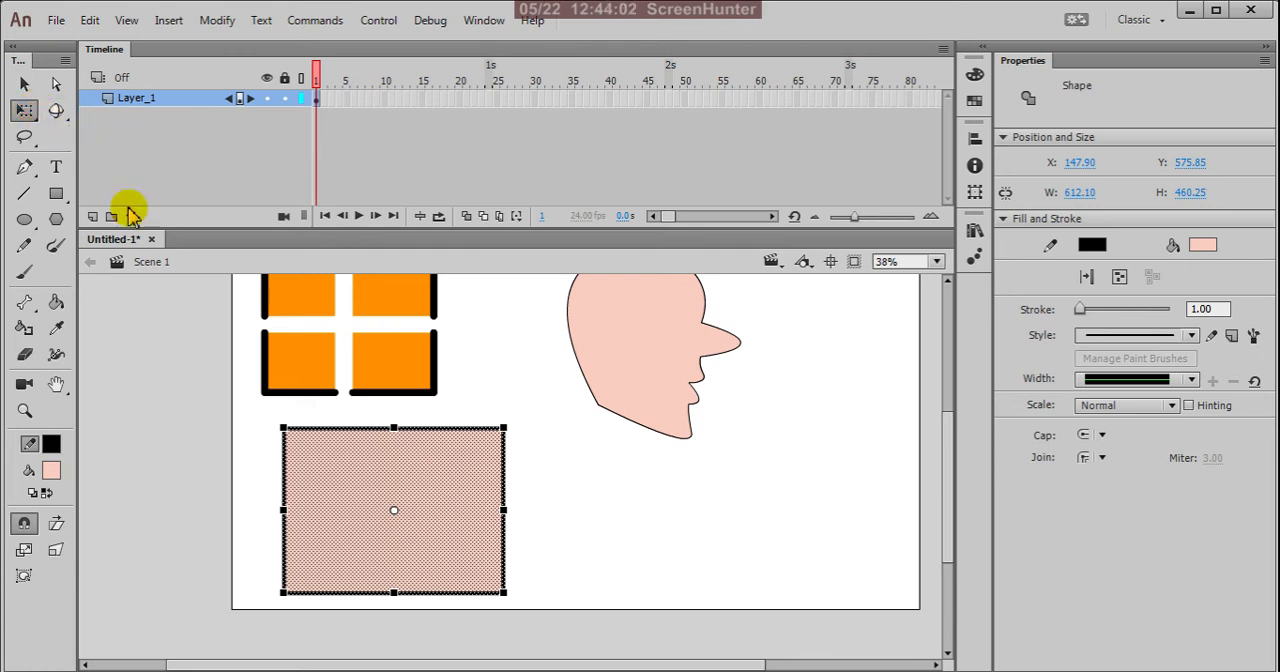
Step: Reselect the rectangle's fill and outline and try rotating it about its center
left_click(557, 480)
left_click_drag(265, 418, 580, 635)
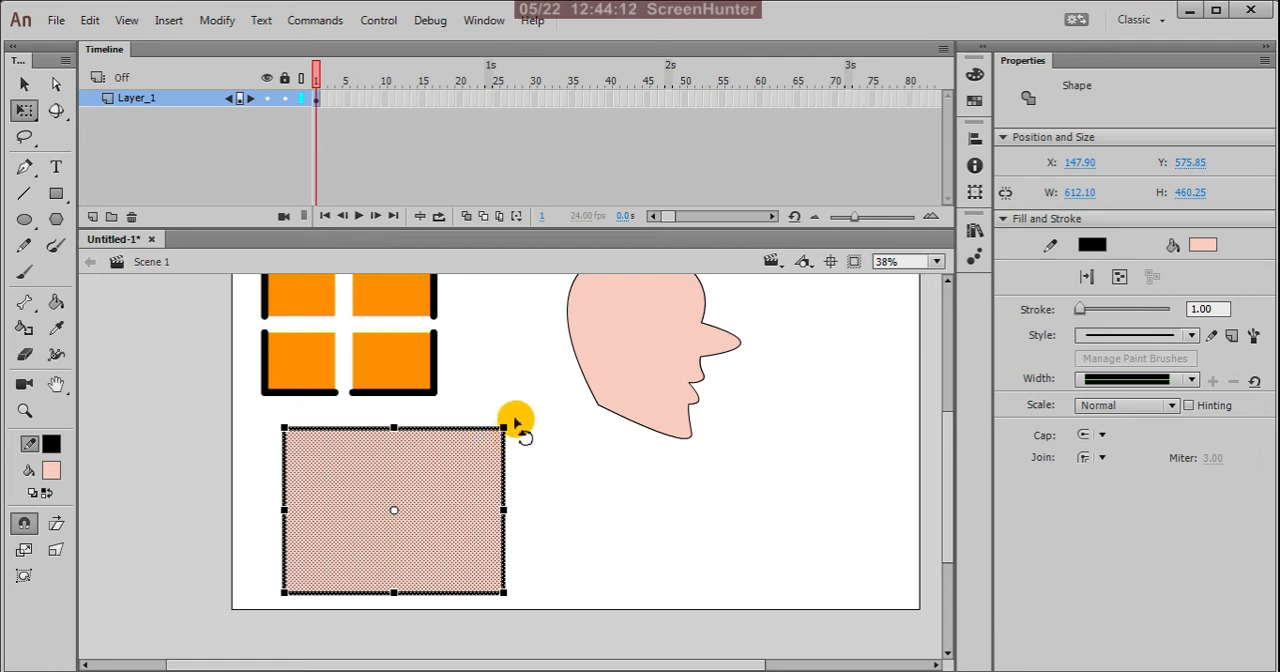
left_click_drag(516, 425, 476, 442)
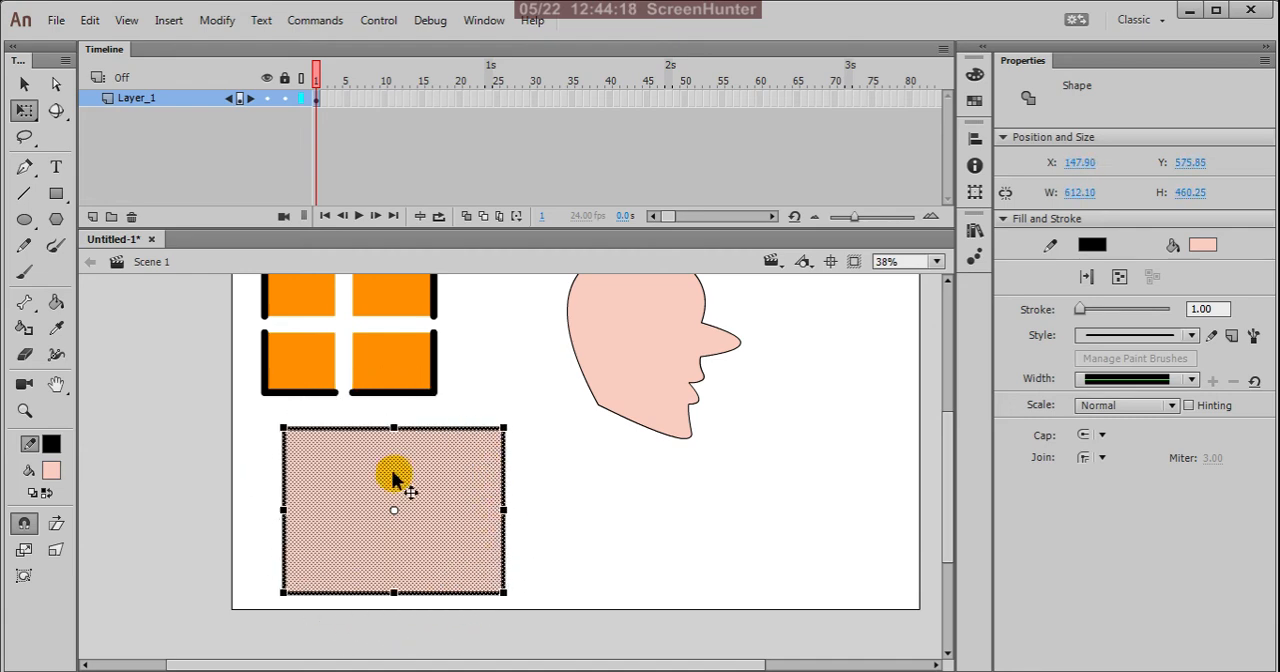
Step: Move the transformation point to the rectangle's lower-left corner, try rotating the shape about it, and clear the selection
left_click_drag(355, 546, 285, 592)
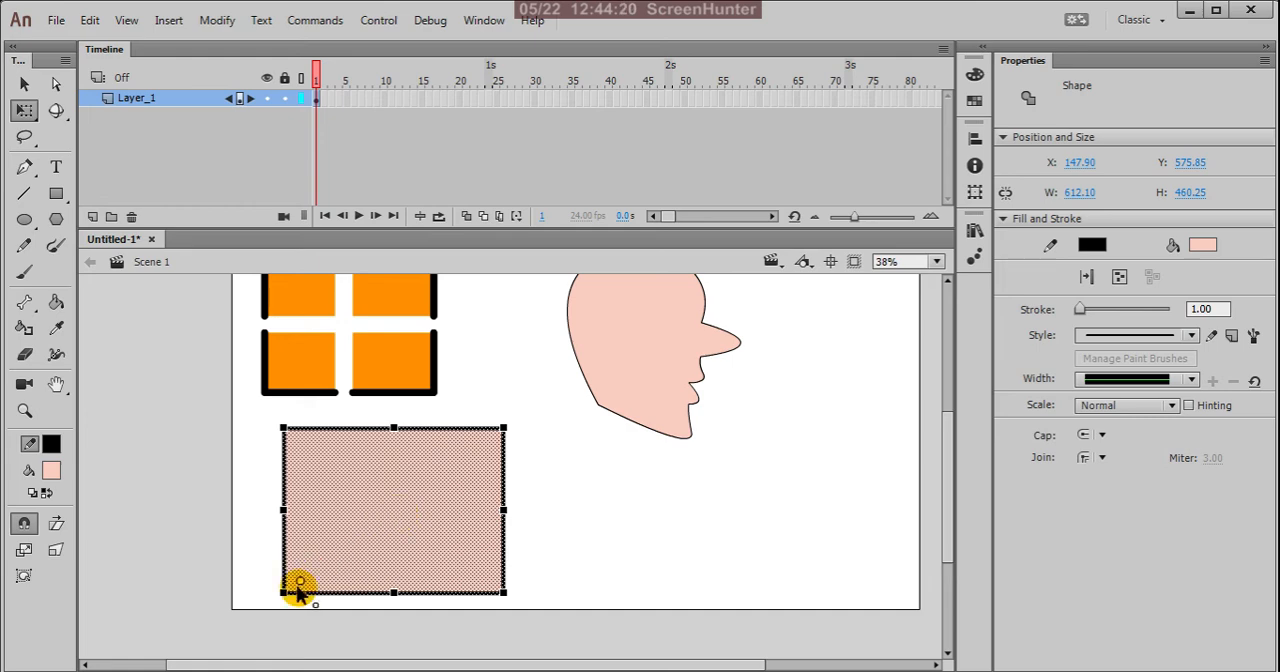
left_click(510, 424)
mouse_move(266, 424)
left_mouse_down()
mouse_move(529, 634)
mouse_move(574, 651)
left_mouse_up()
left_click_drag(393, 513, 284, 592)
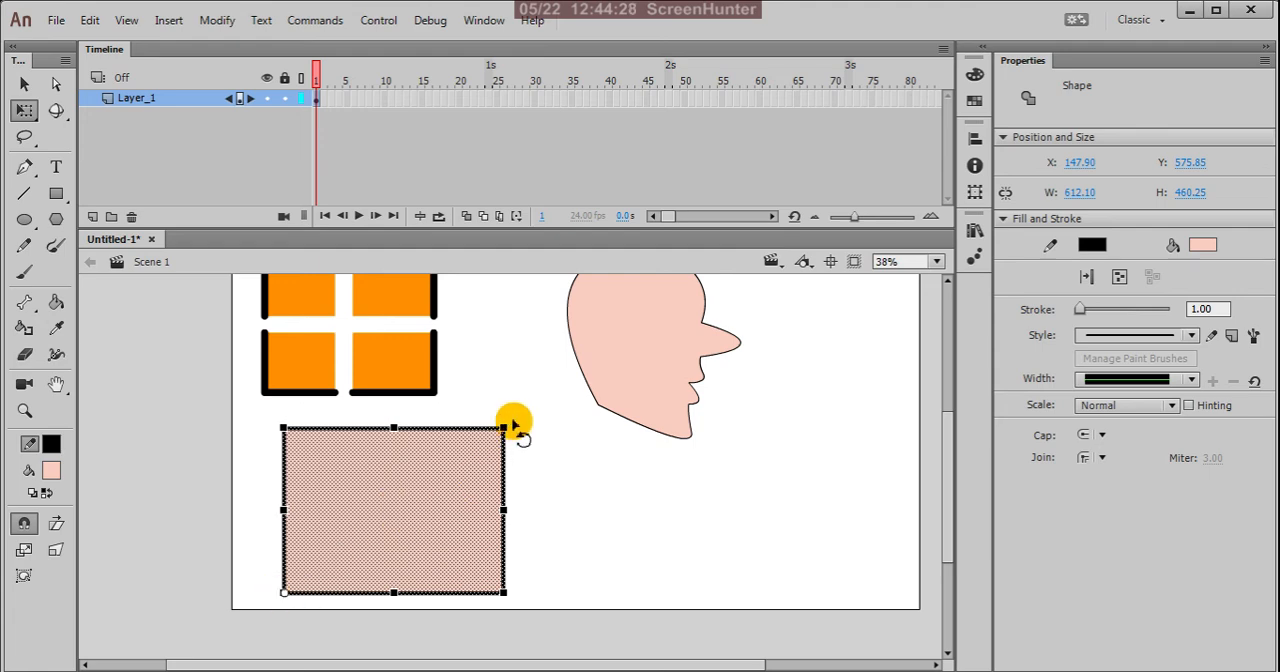
left_click_drag(515, 426, 549, 403)
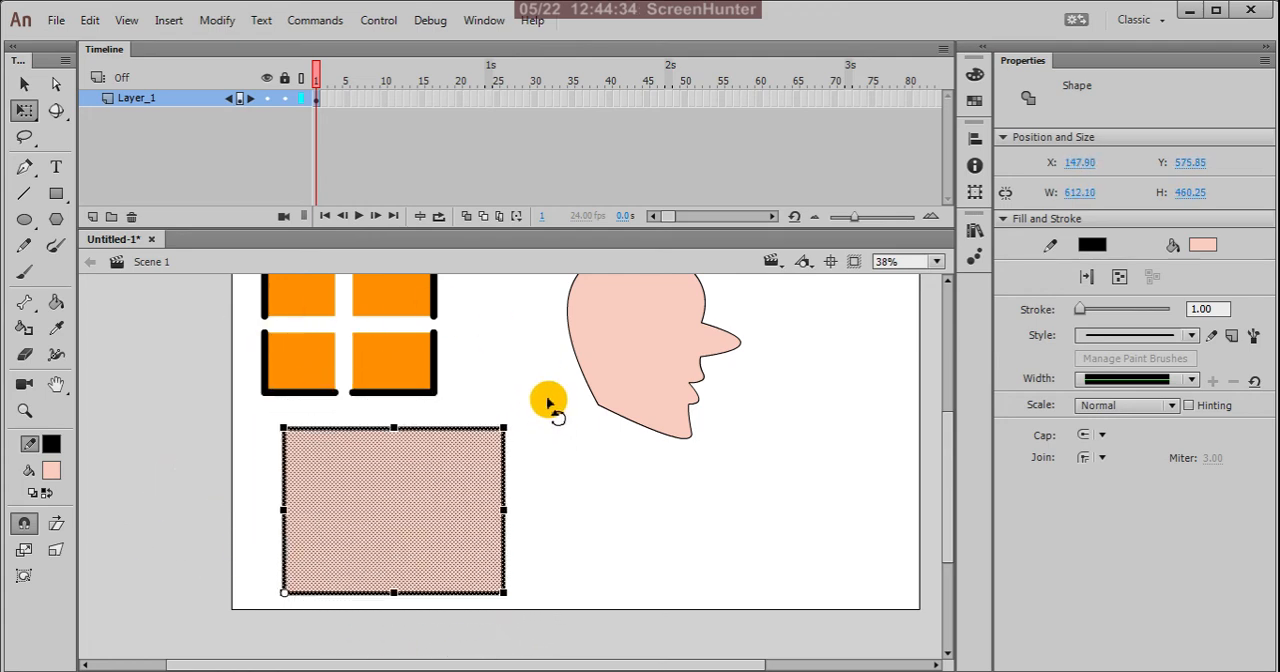
left_click(610, 495)
left_click_drag(265, 417, 602, 606)
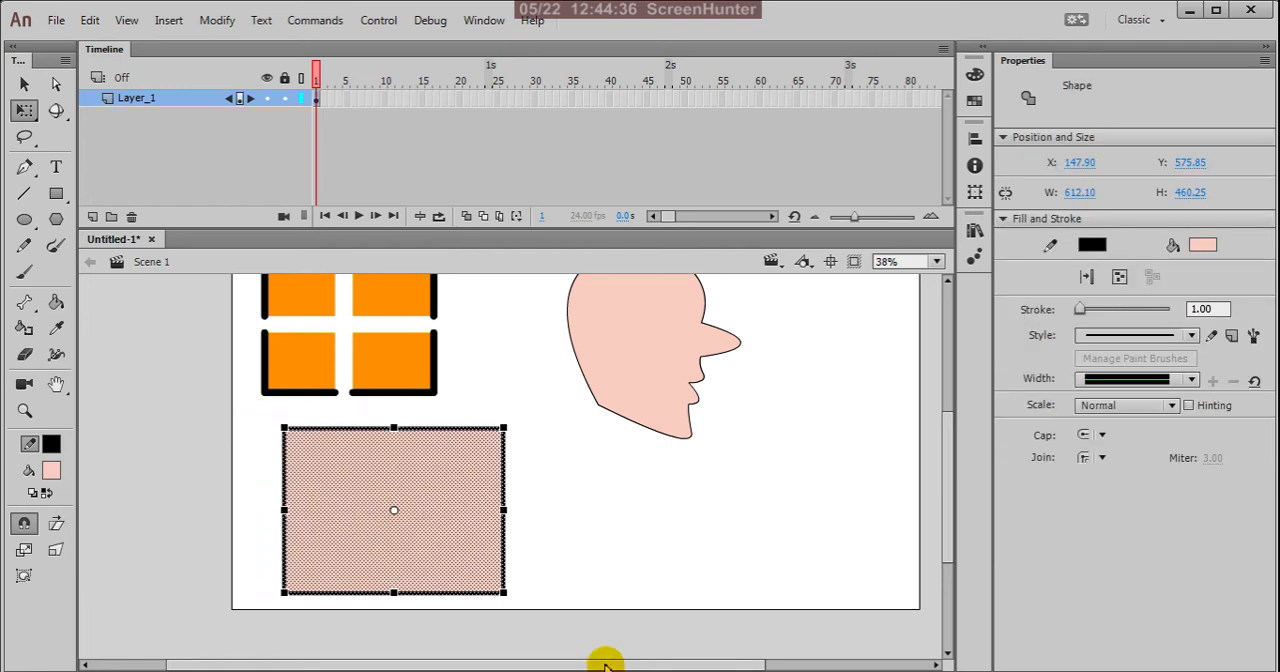
left_click(562, 476)
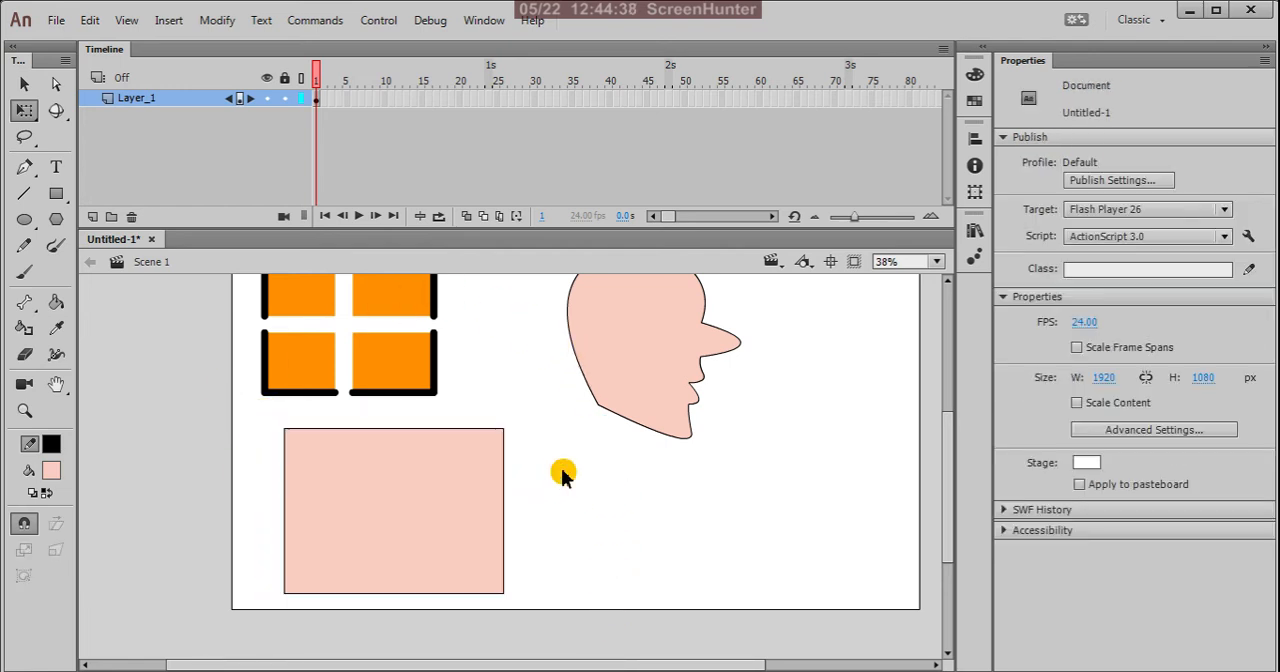
Step: Select only the rectangle's right outline, try shortening it to about 351 px and rotating it, and undo both changes
left_click(504, 503)
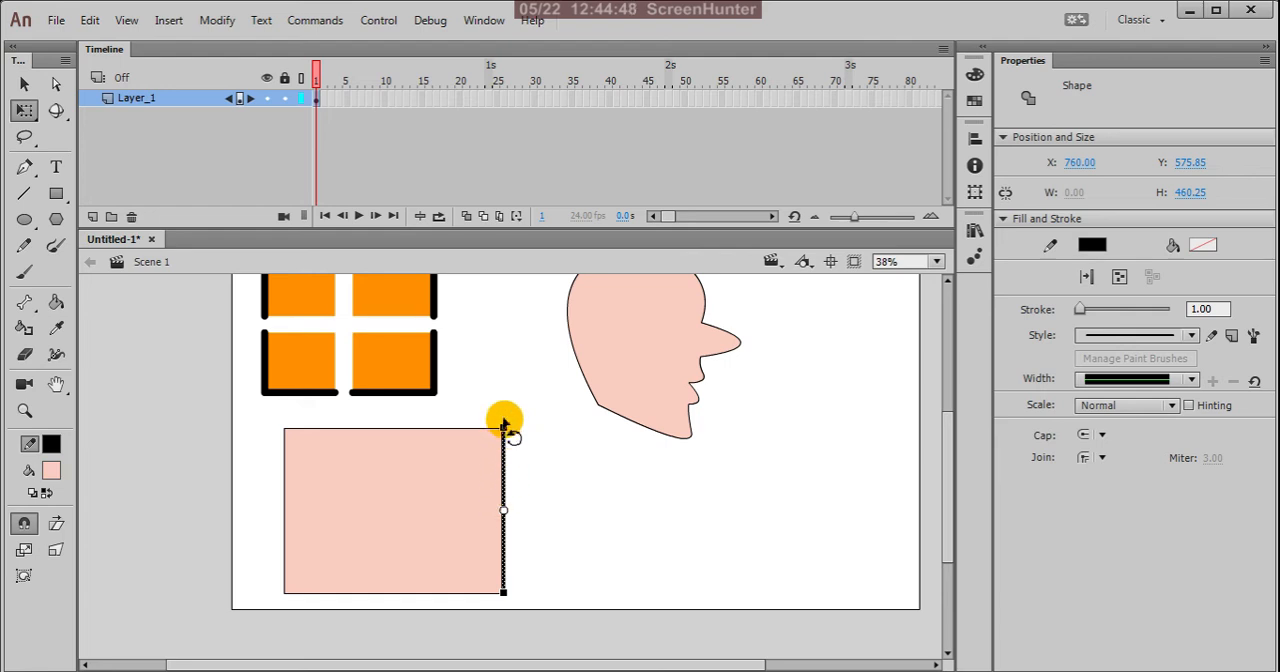
mouse_move(501, 418)
left_mouse_down()
mouse_move(506, 357)
mouse_move(506, 491)
mouse_move(509, 437)
left_mouse_up()
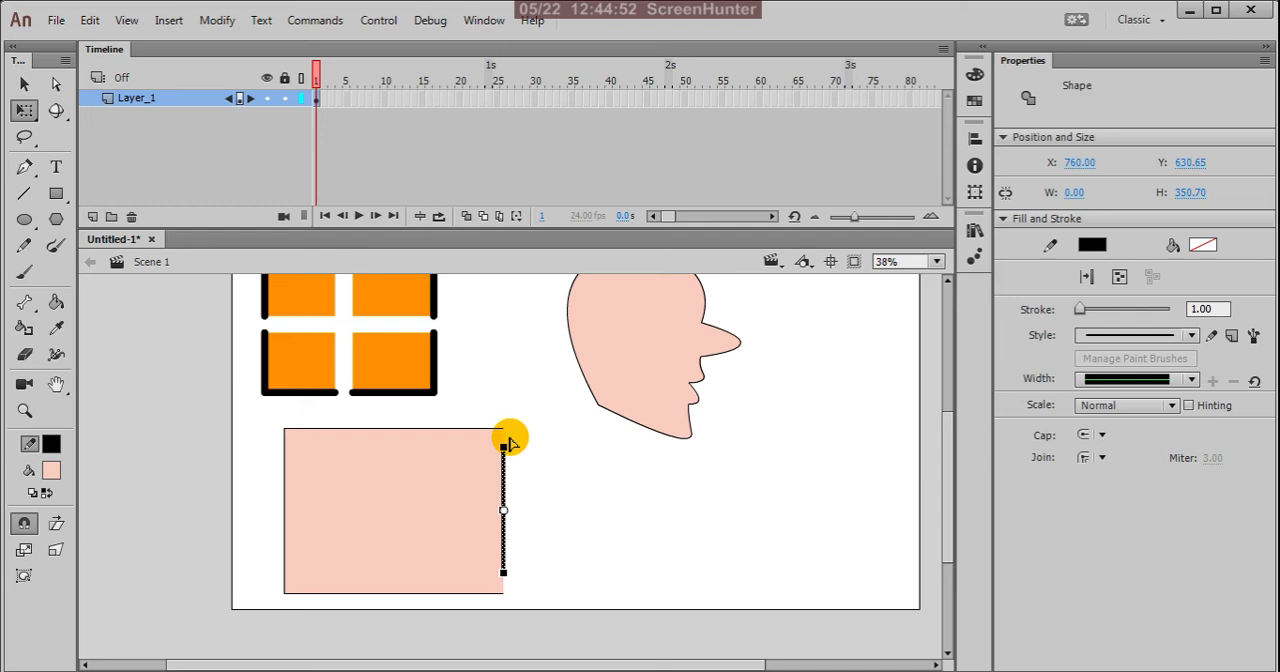
left_click_drag(508, 441, 523, 422)
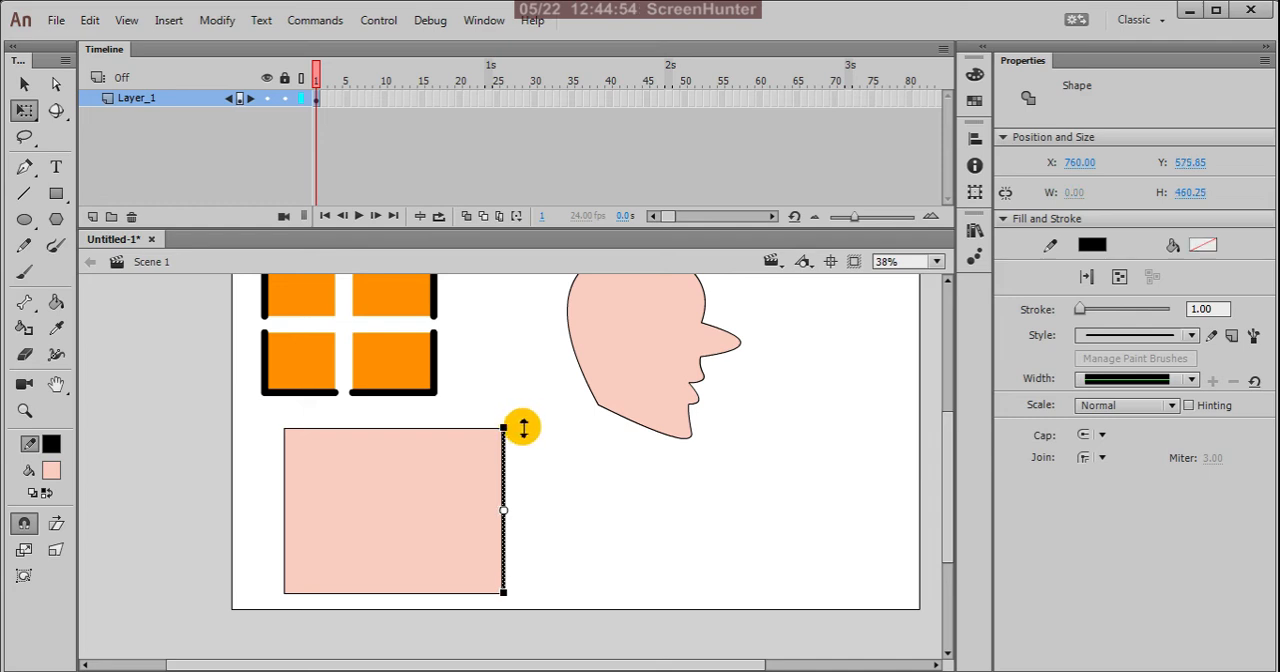
left_click_drag(518, 441, 567, 535)
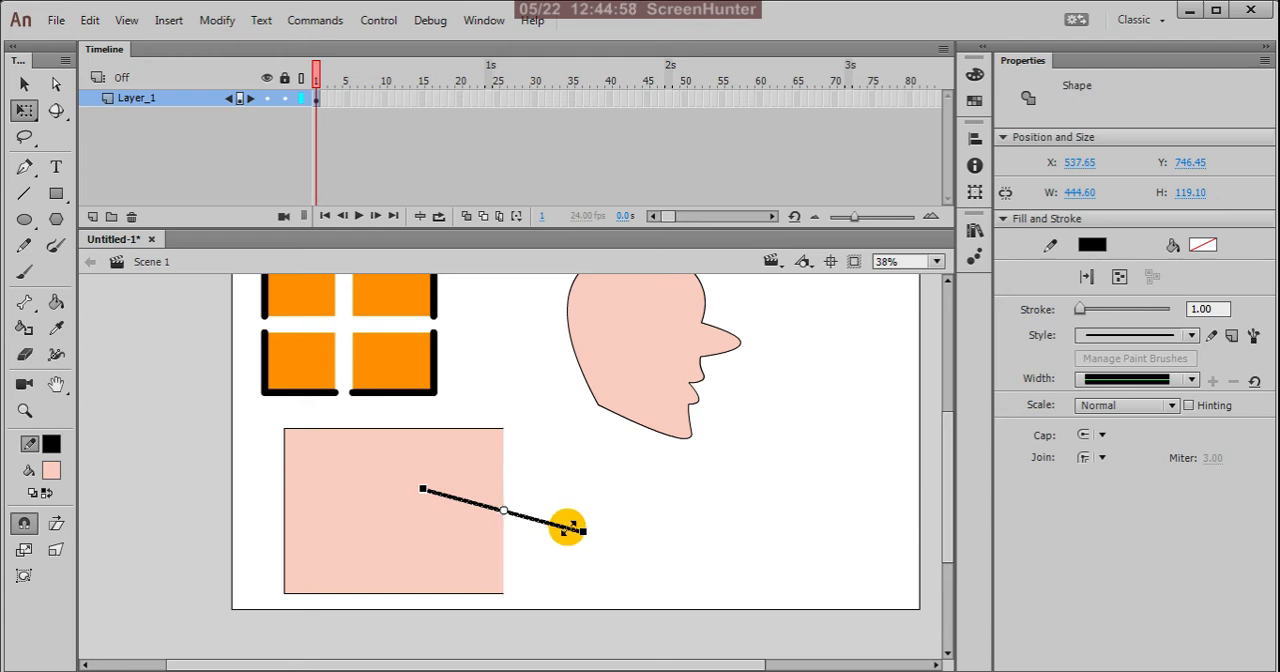
key("ctrl+z")
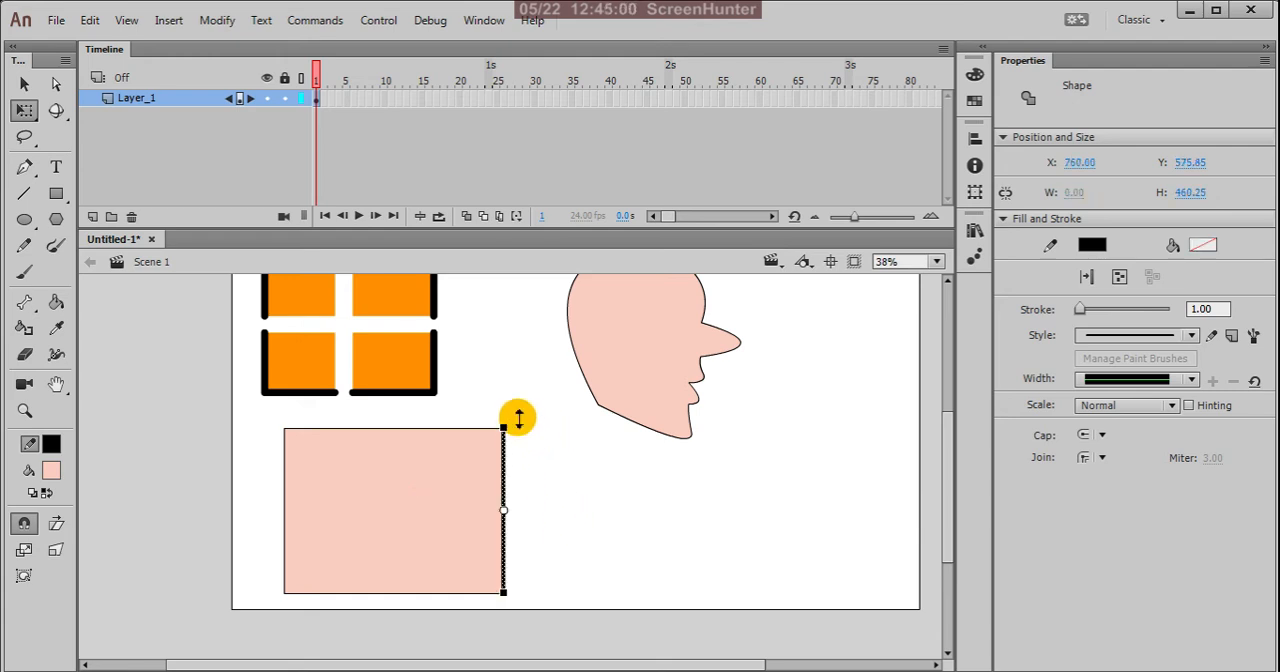
Step: Select the rectangle's fill and outline without the head, and switch to the Gradient Transform tool
left_click(558, 465)
left_click_drag(263, 403, 628, 643)
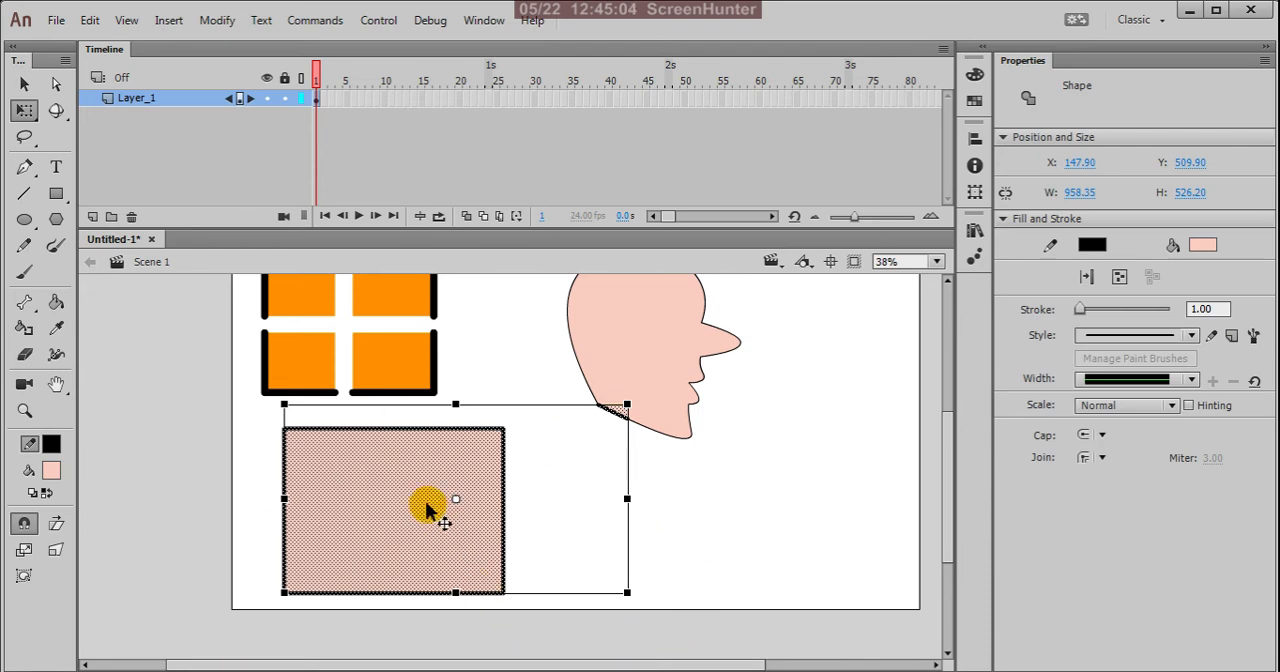
left_click(655, 537)
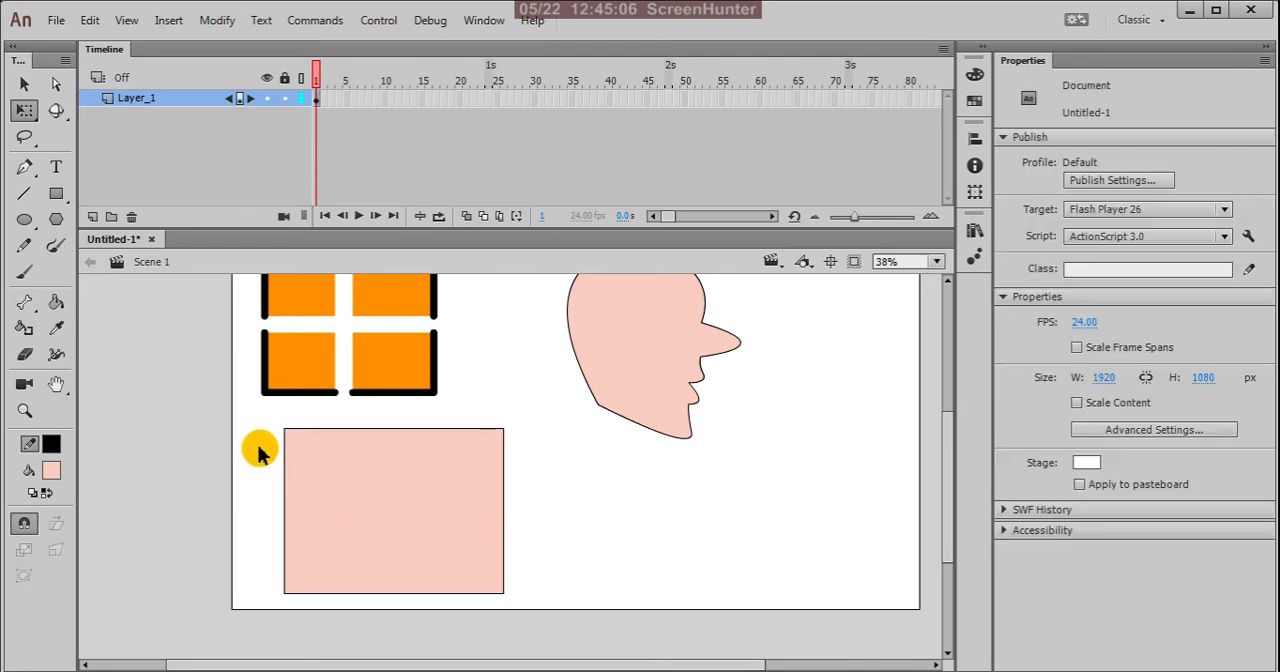
left_click_drag(262, 410, 534, 660)
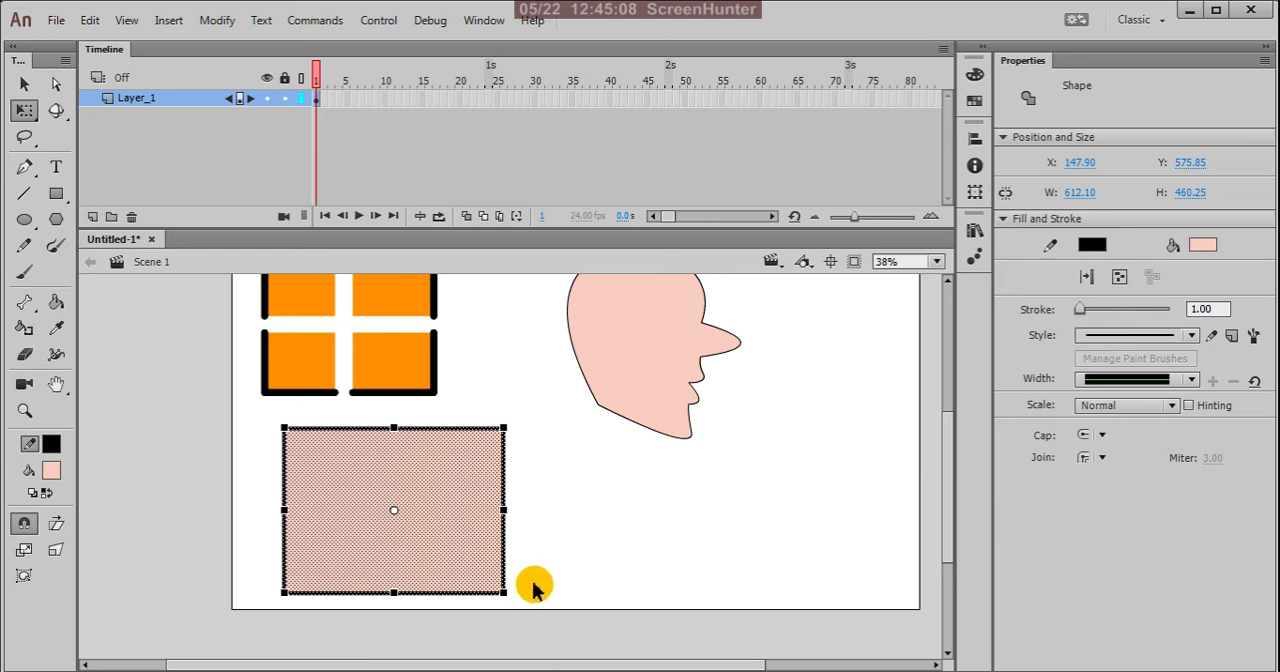
left_click(30, 112)
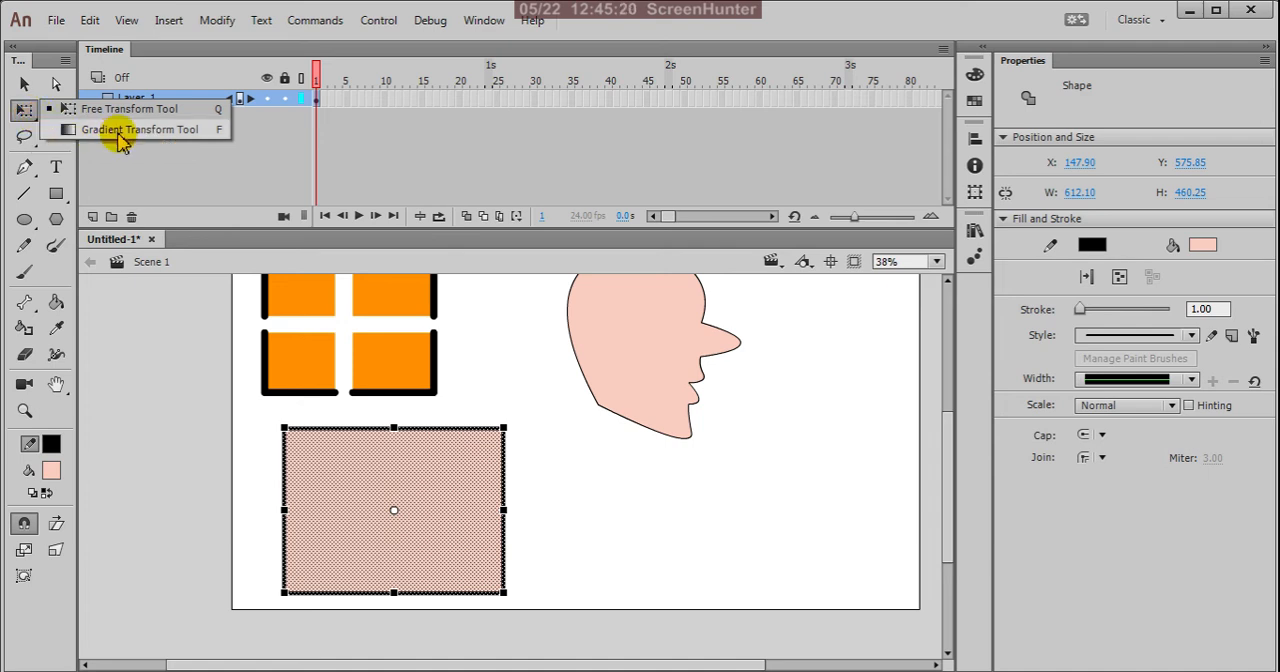
left_click(168, 132)
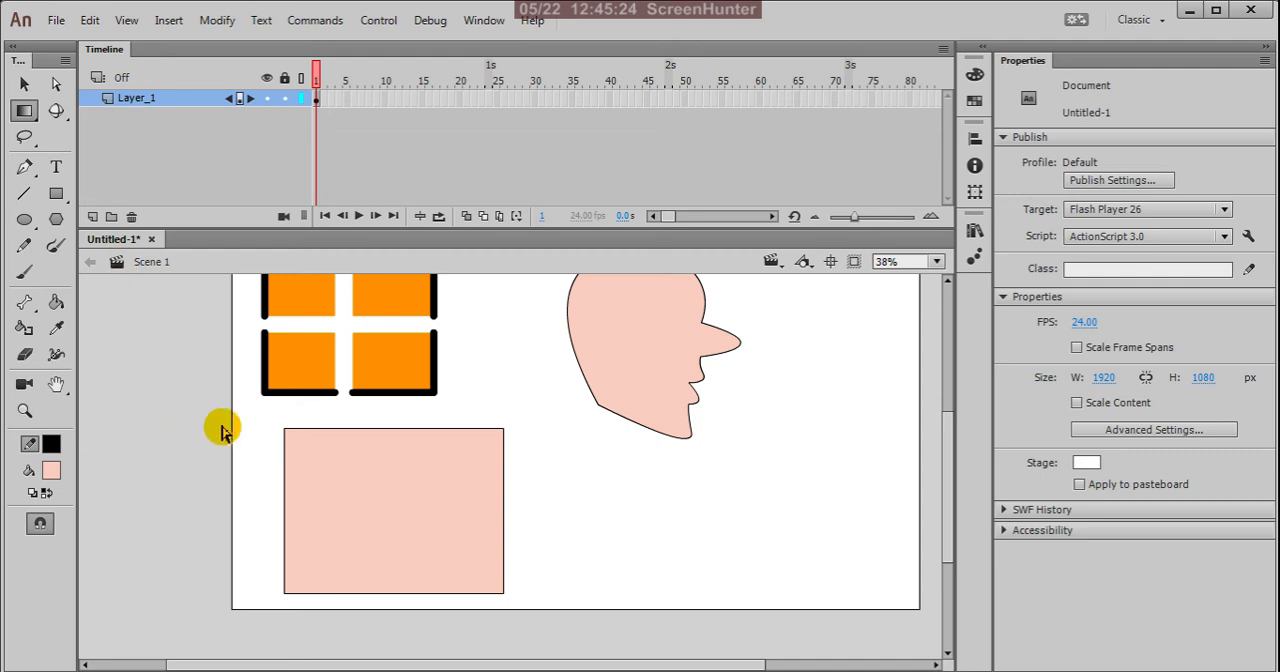
Step: Select the whole rectangle with the Selection tool and apply a black-to-white linear gradient to its stroke
left_click(26, 82)
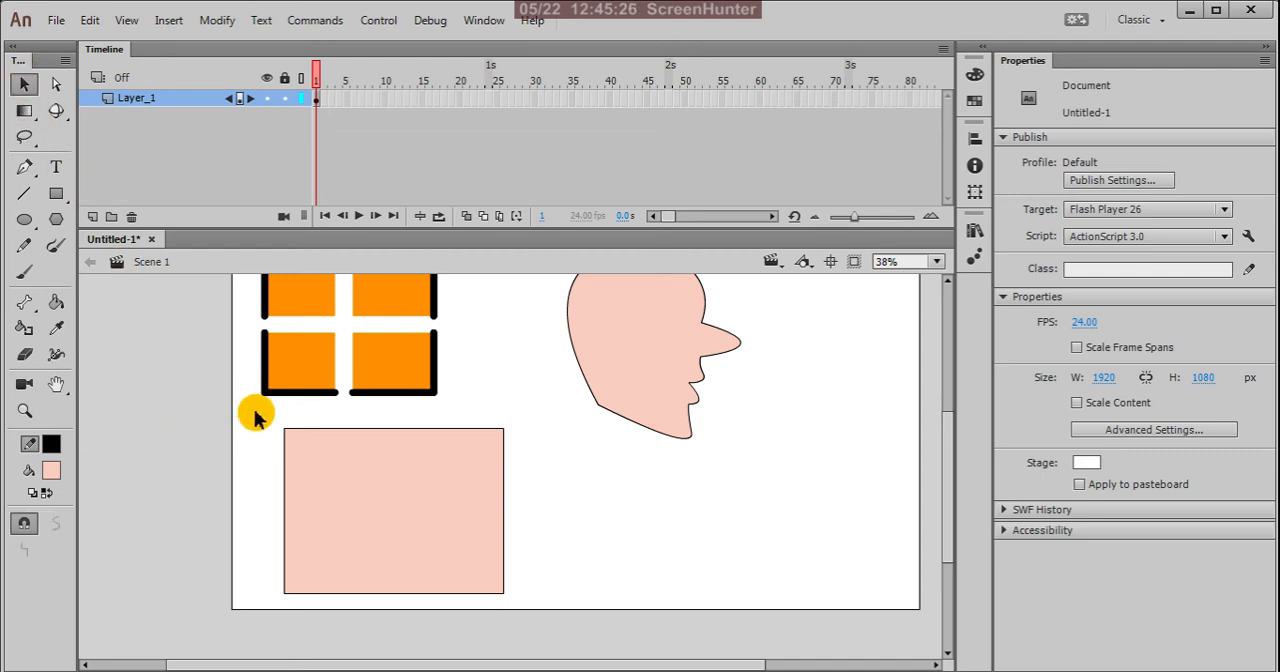
left_click_drag(254, 414, 535, 630)
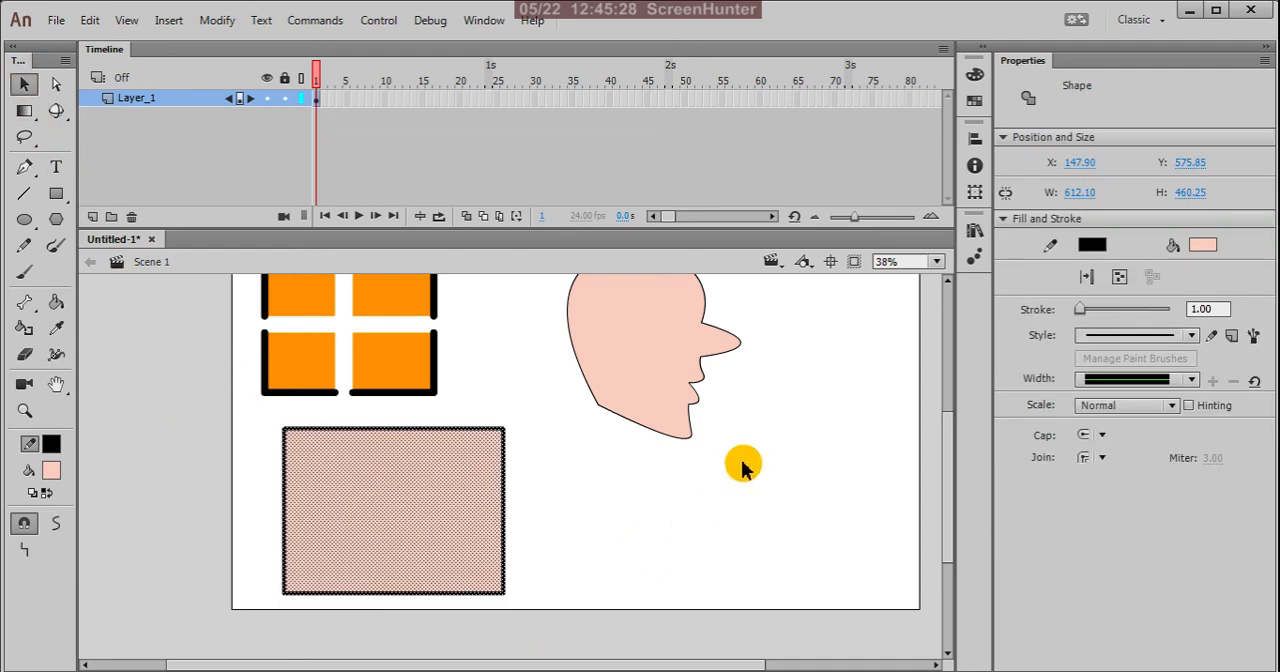
left_click(975, 76)
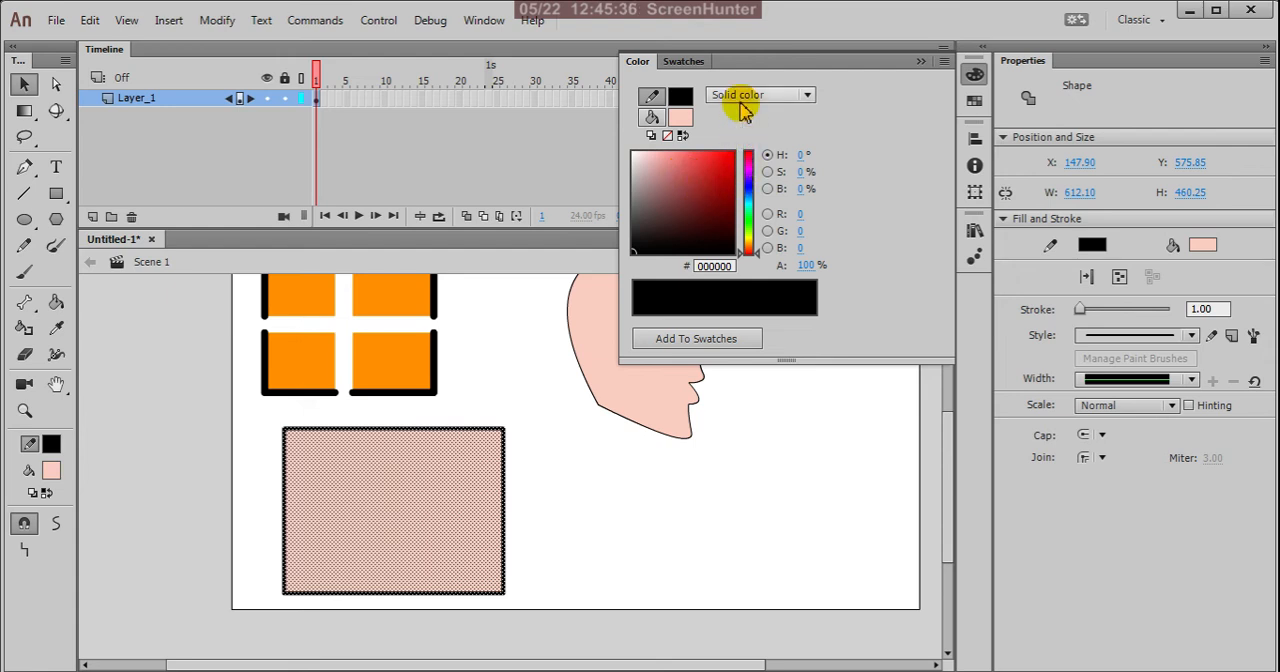
left_click(806, 96)
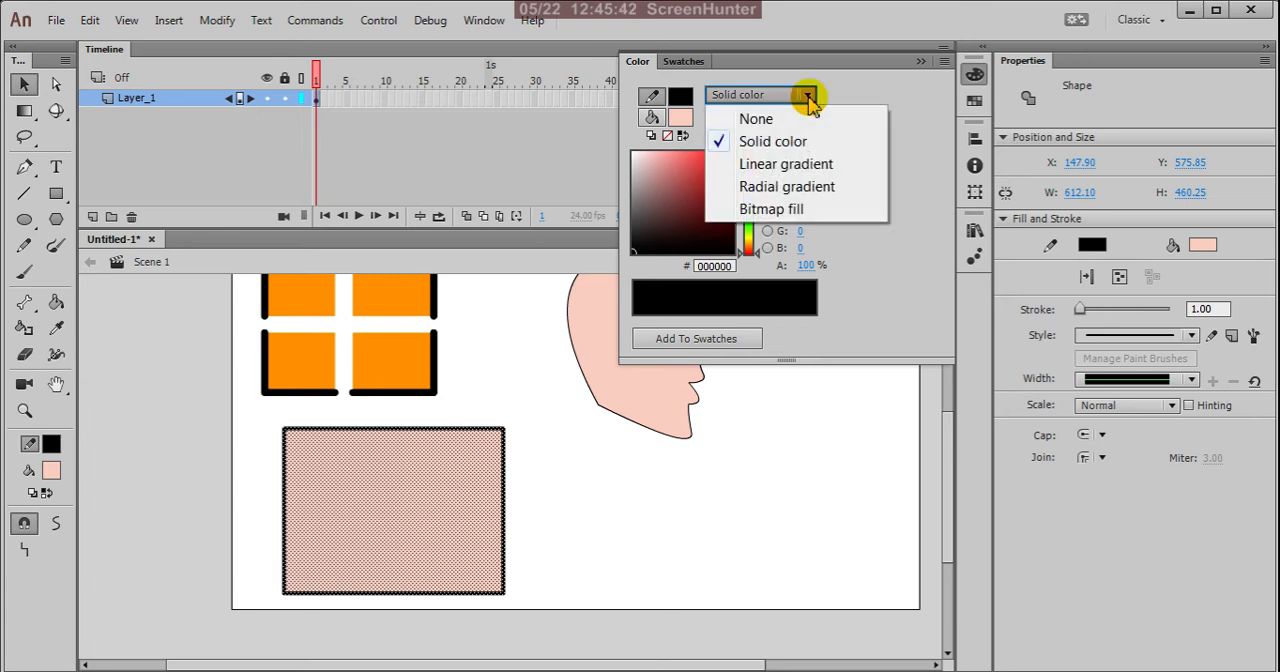
left_click(800, 172)
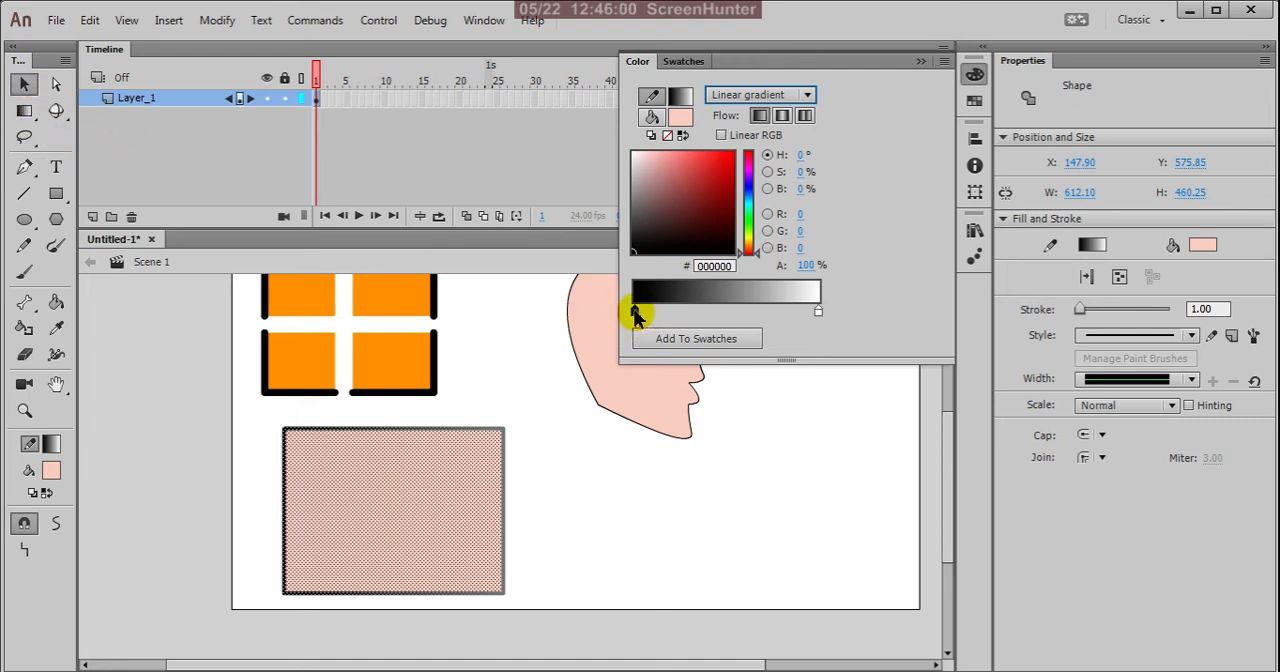
left_click(24, 84)
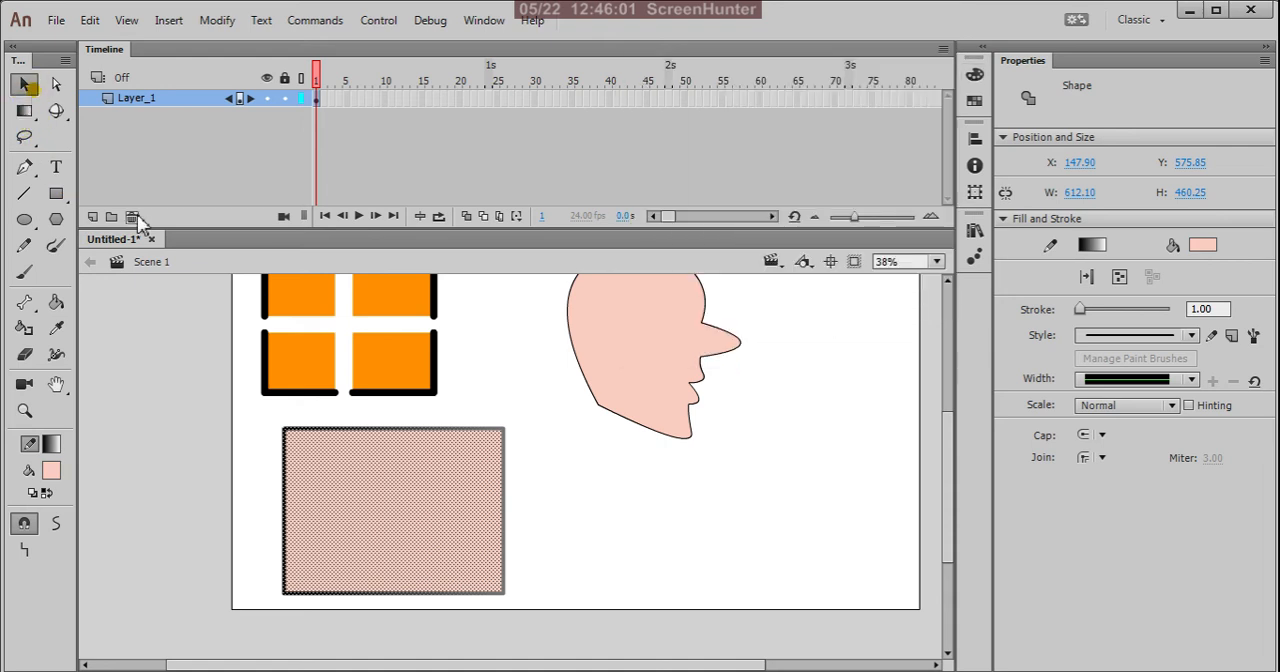
left_click(580, 470)
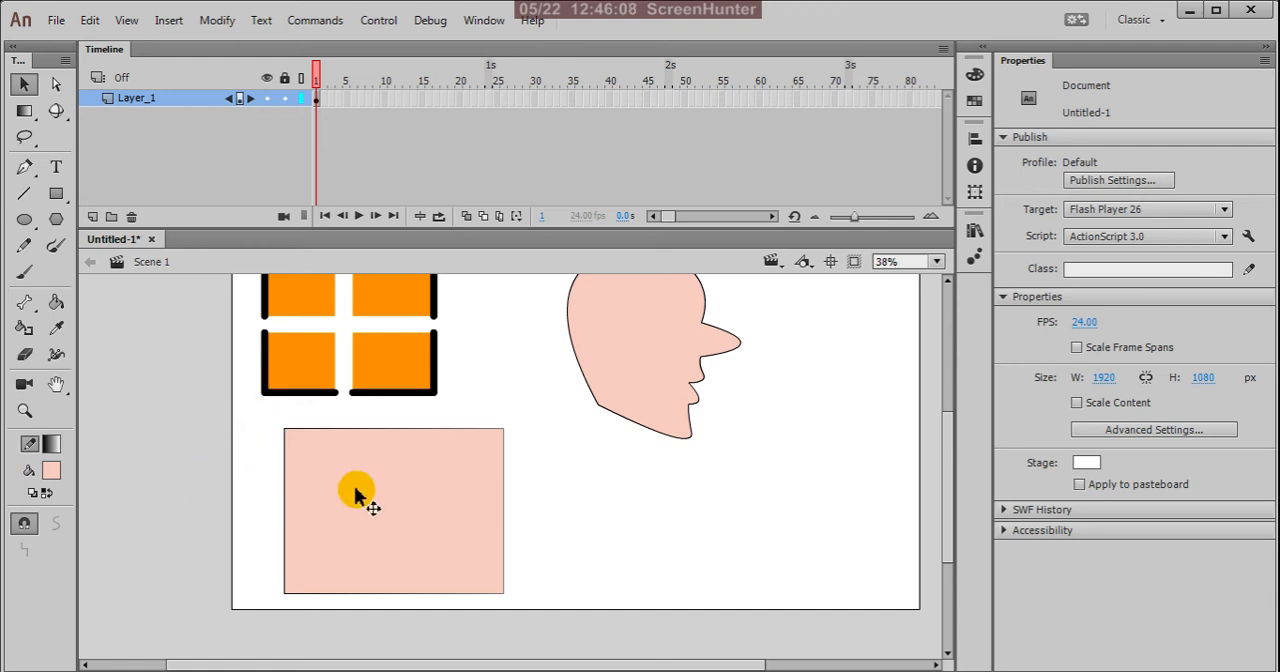
Step: Select the rectangle again, set its stroke back to solid black (#000000), and deselect it
left_click_drag(262, 414, 518, 618)
left_click(59, 447)
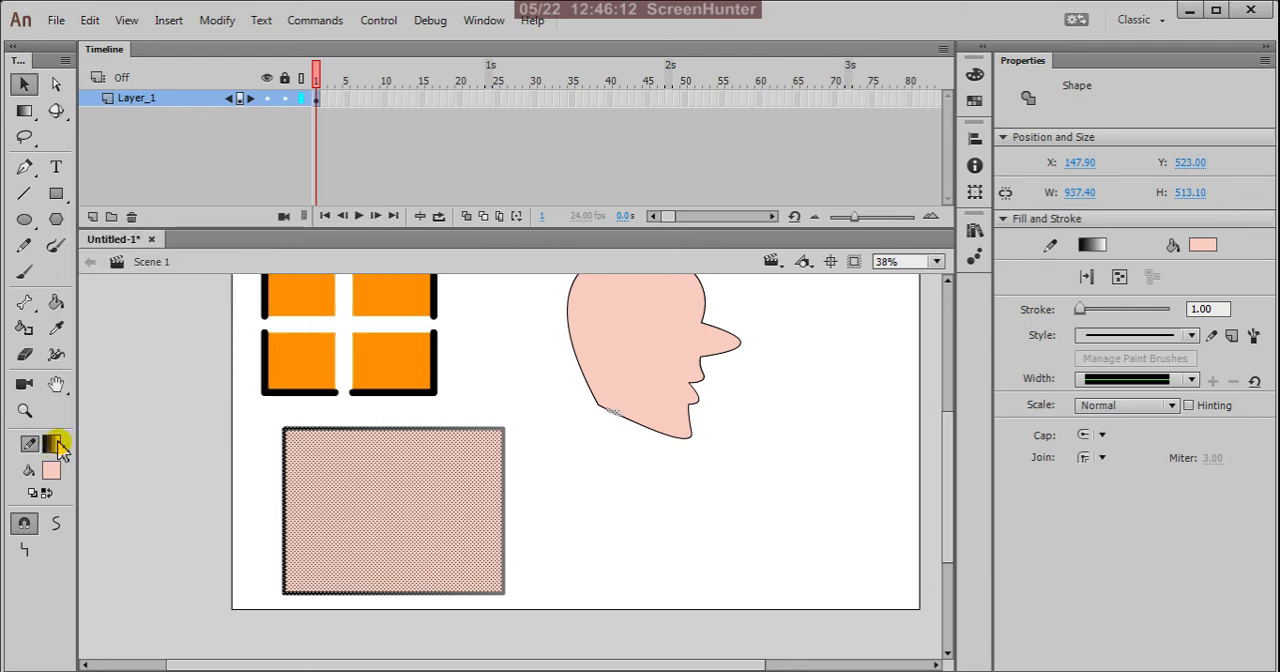
left_click(57, 443)
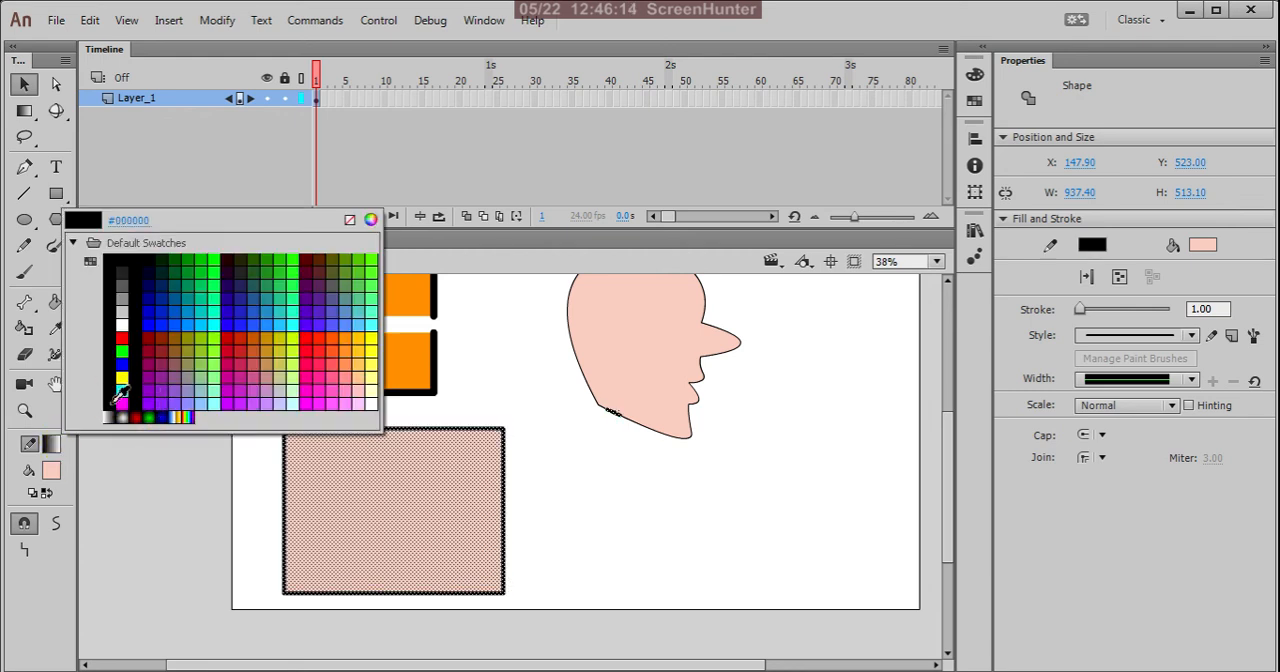
left_click(113, 403)
left_click(574, 534)
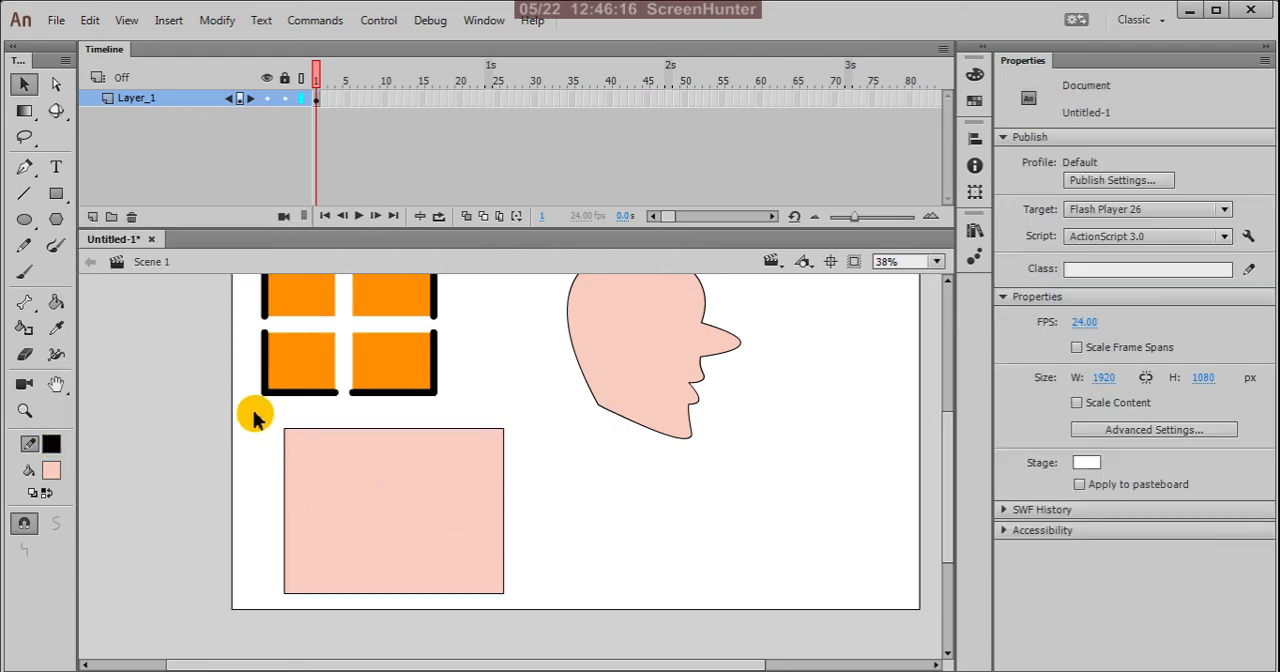
Step: Select the rectangle together with a short piece of the head's lower outline and set their stroke to red (#F30B0B)
left_click_drag(256, 412, 623, 651)
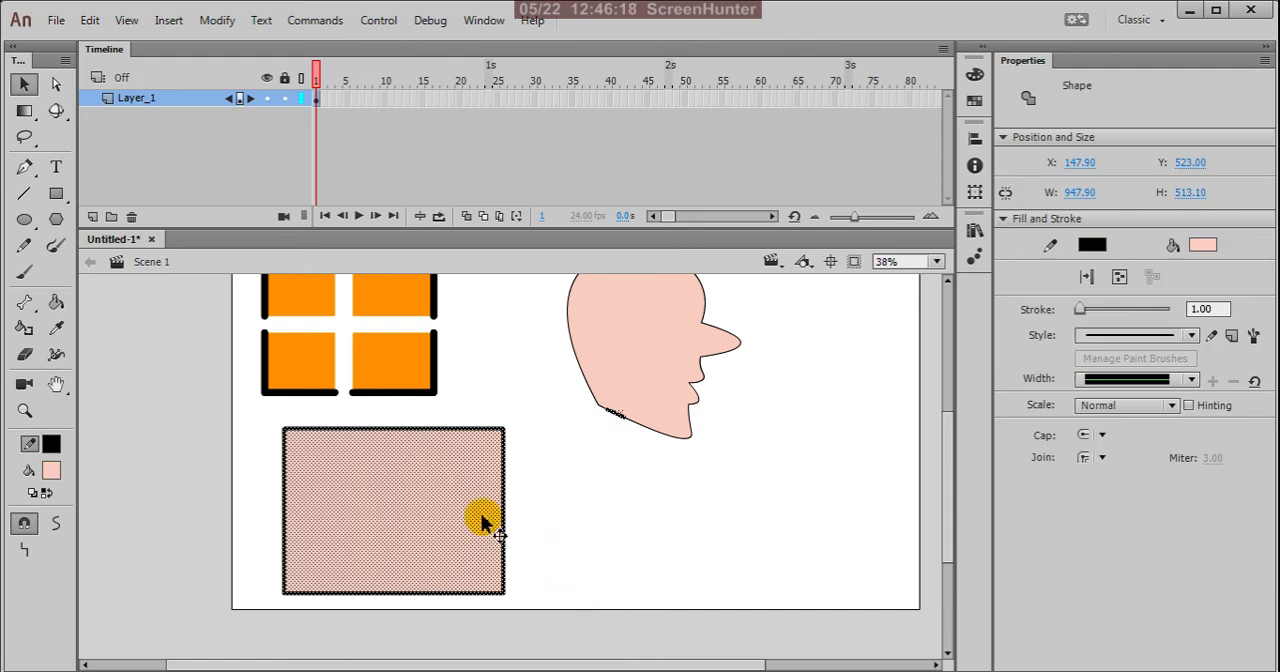
left_click(975, 75)
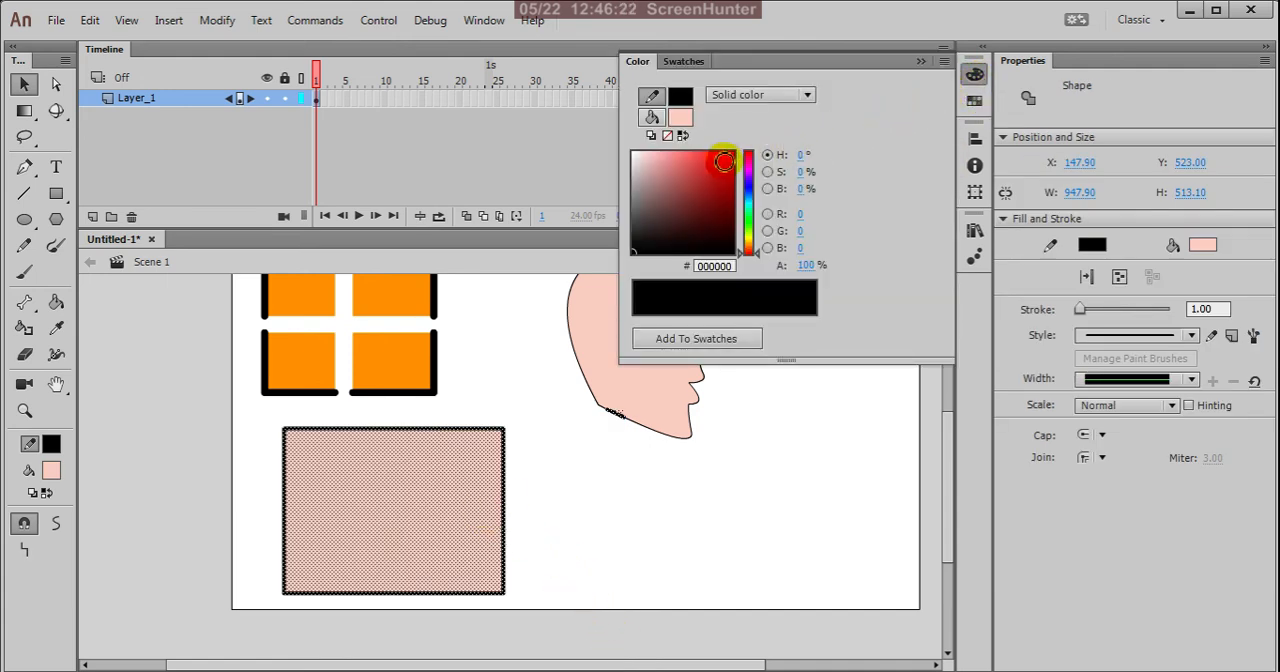
left_click(730, 158)
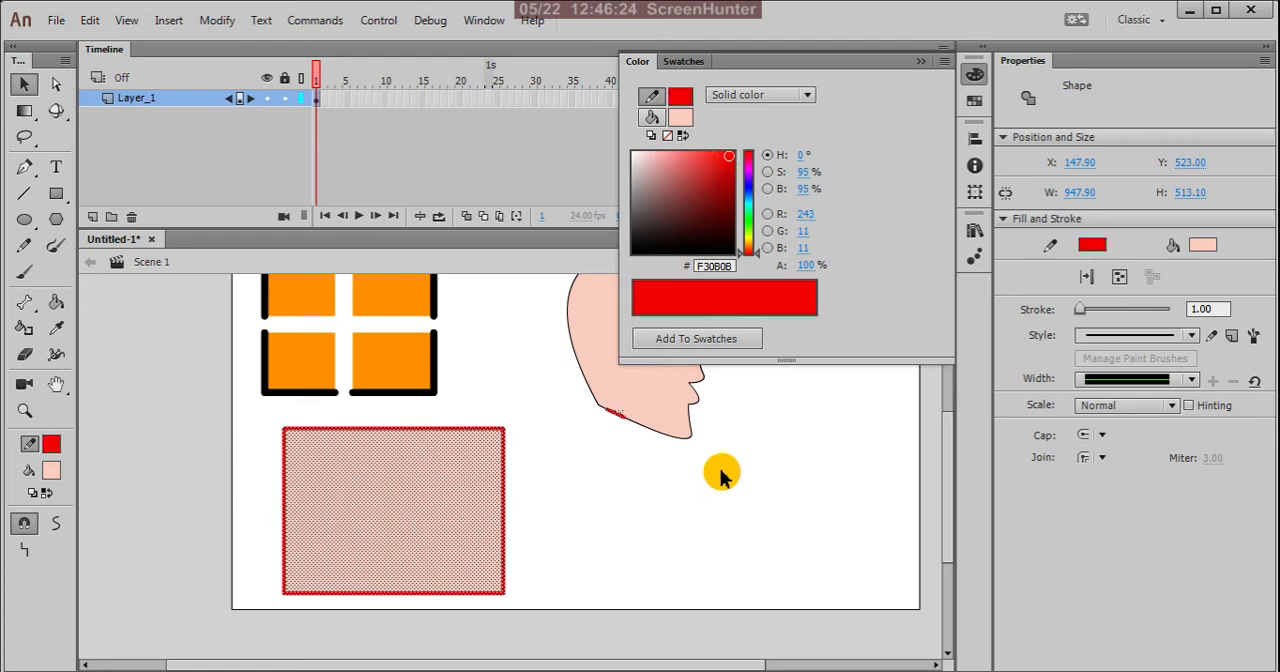
Step: Undo the red stroke on the rectangle and the short piece of the head's outline
left_click(708, 507)
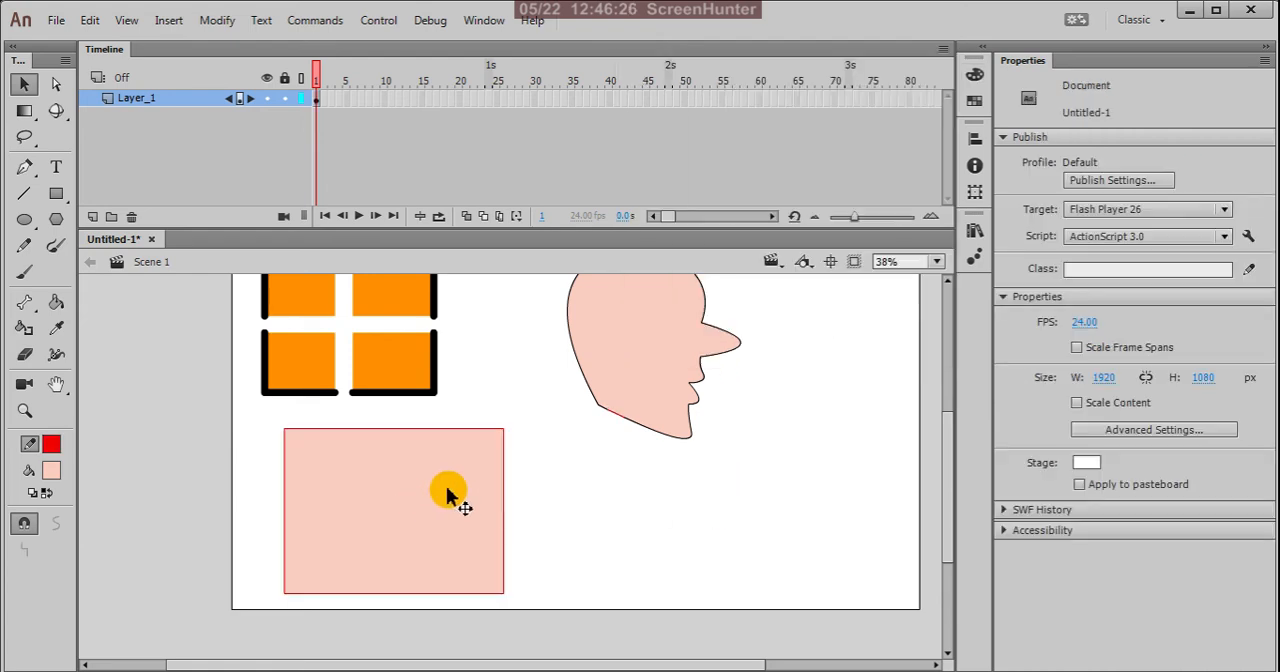
key("ctrl+z")
key("ctrl+z")
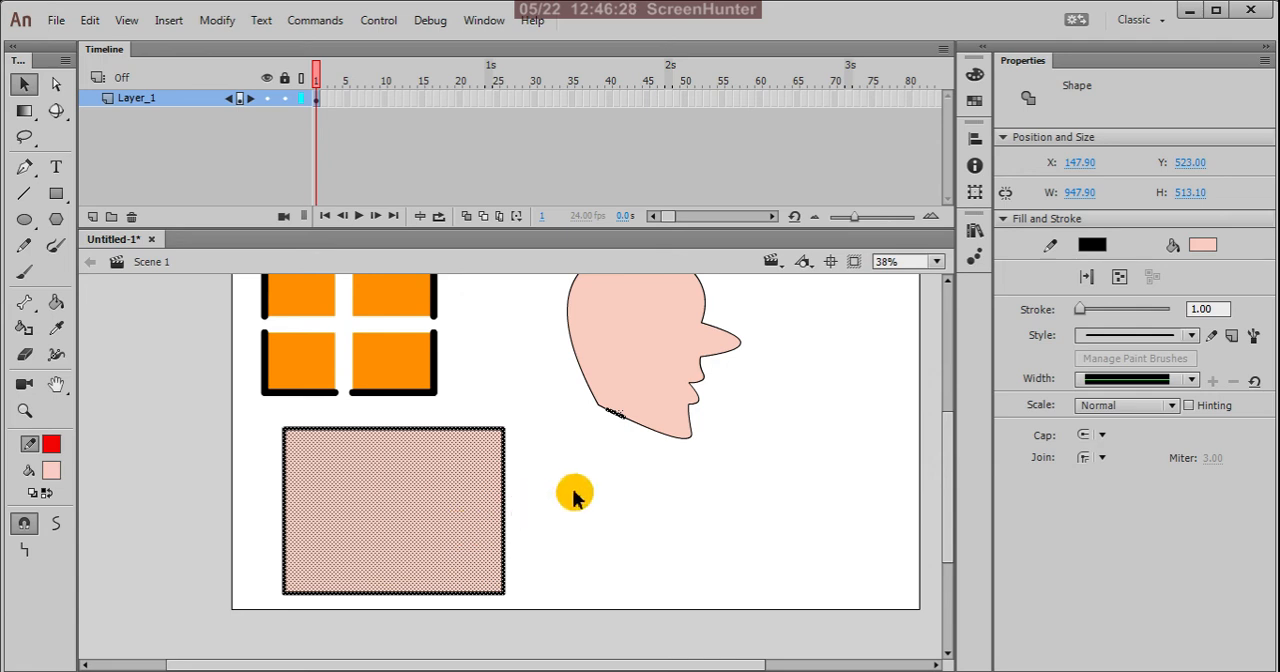
Step: Select only the pink rectangle, without any of the head's outline, and remove its stroke colour
left_click(577, 496)
left_click_drag(268, 420, 514, 600)
left_click(52, 446)
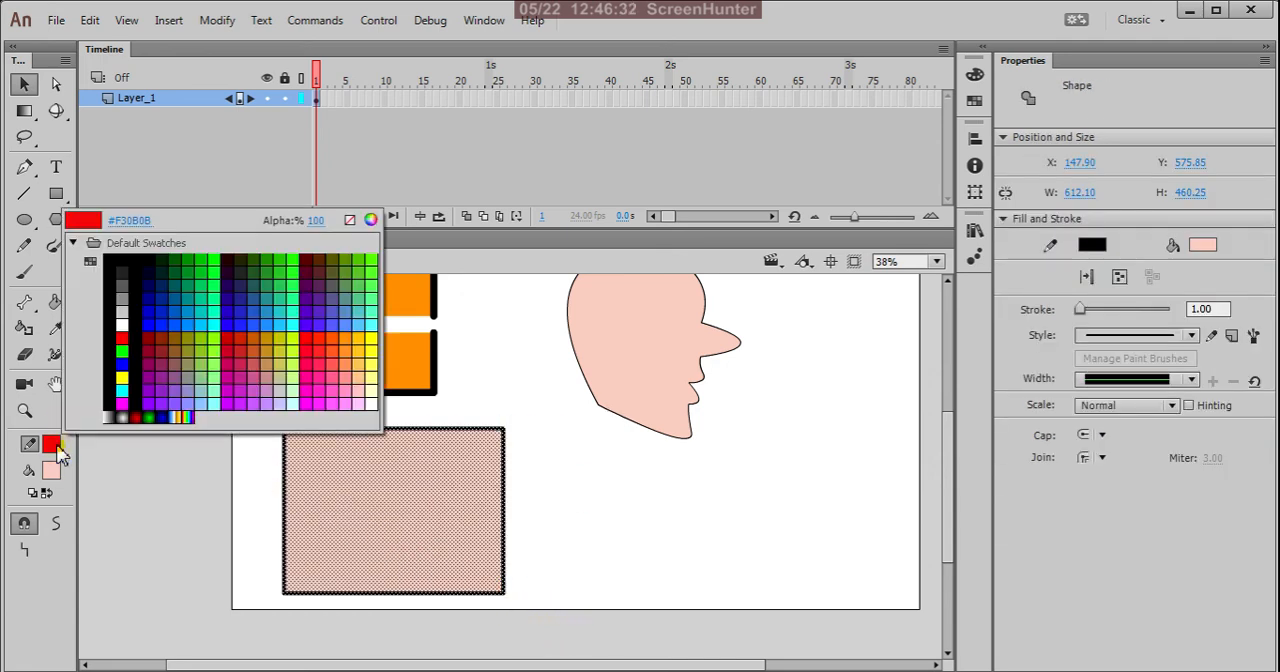
left_click(349, 219)
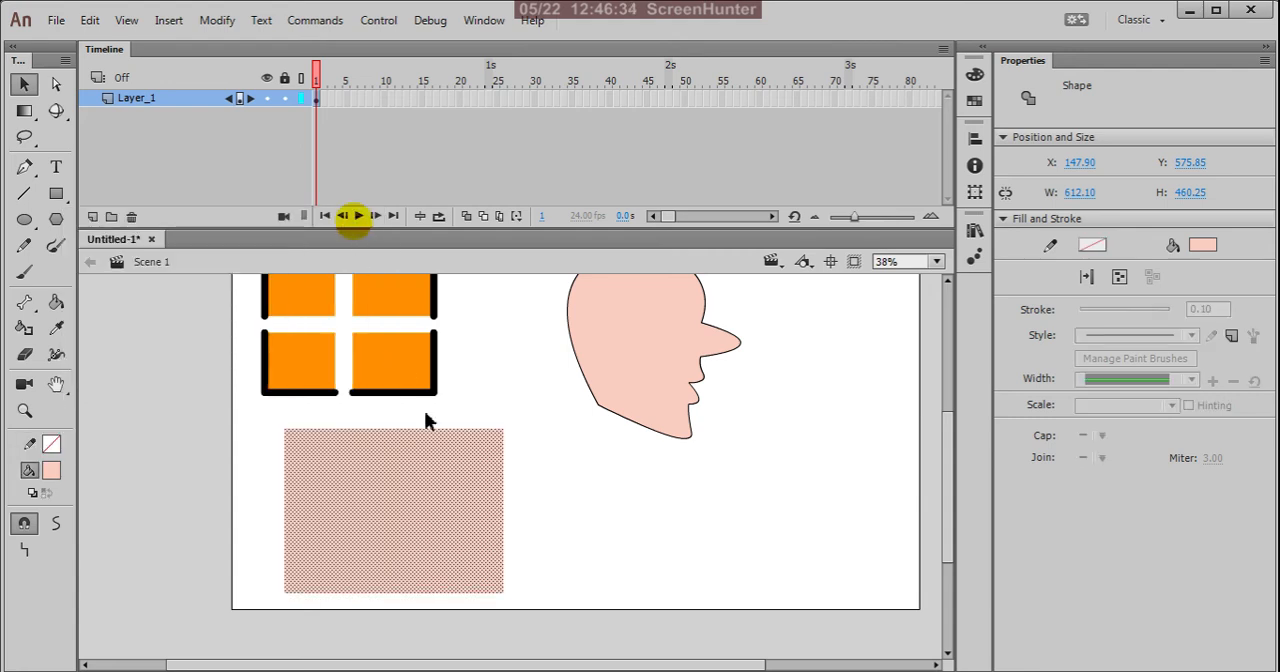
Step: Apply a linear gradient to the rectangle's fill and set its starting colour stop to #FFCC00
left_click(974, 77)
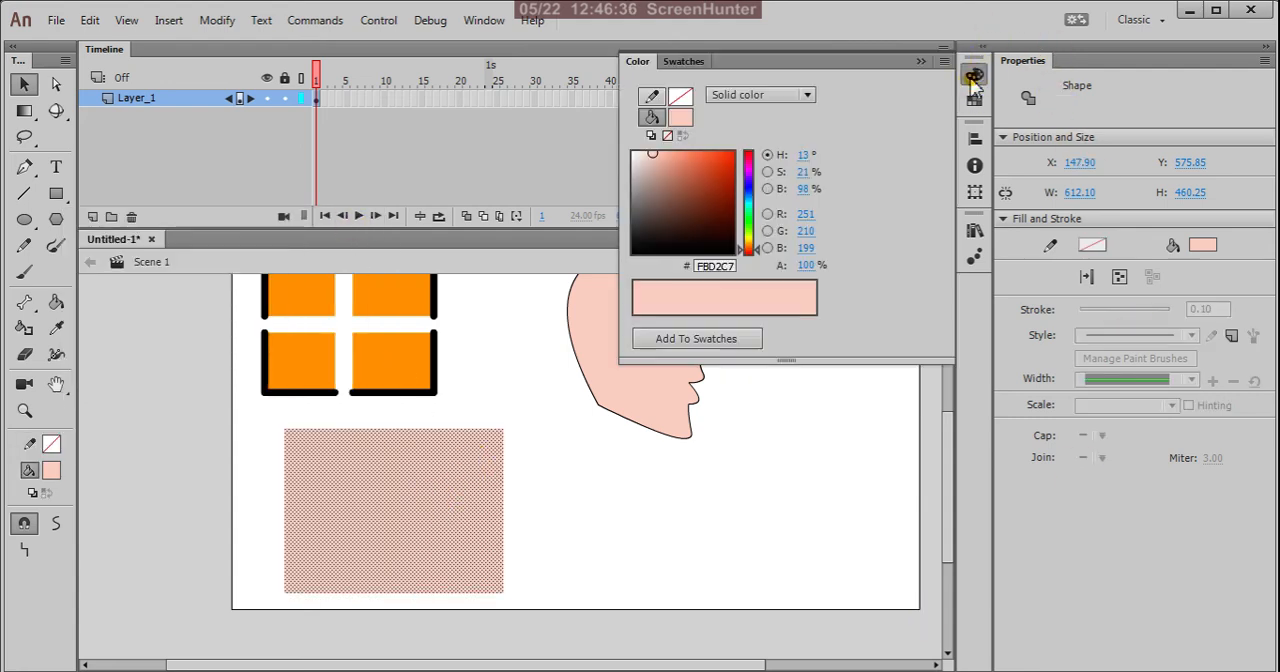
left_click(806, 94)
left_click(800, 164)
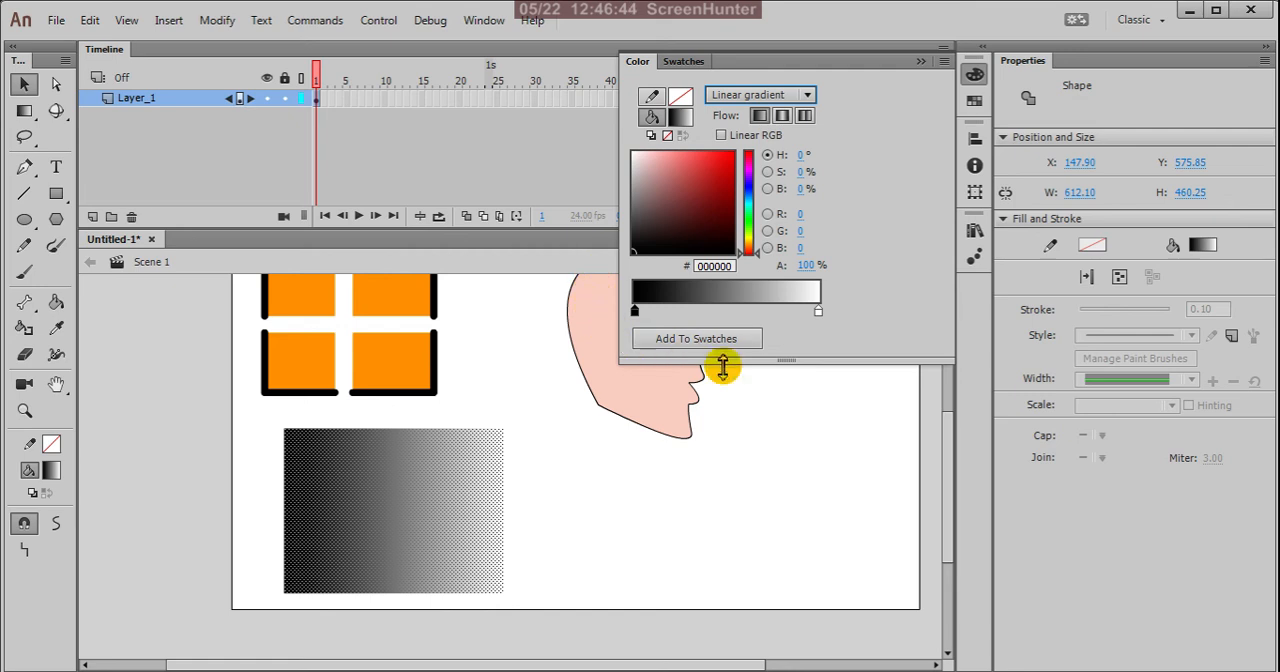
double_click(634, 313)
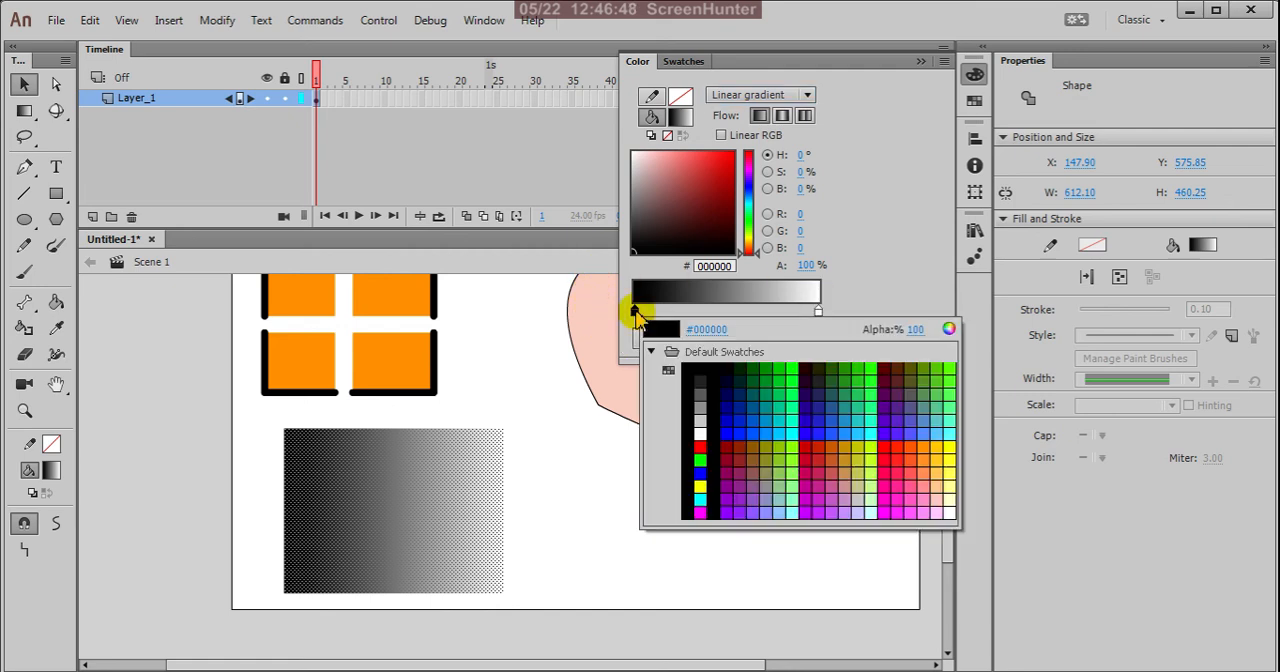
left_click(944, 447)
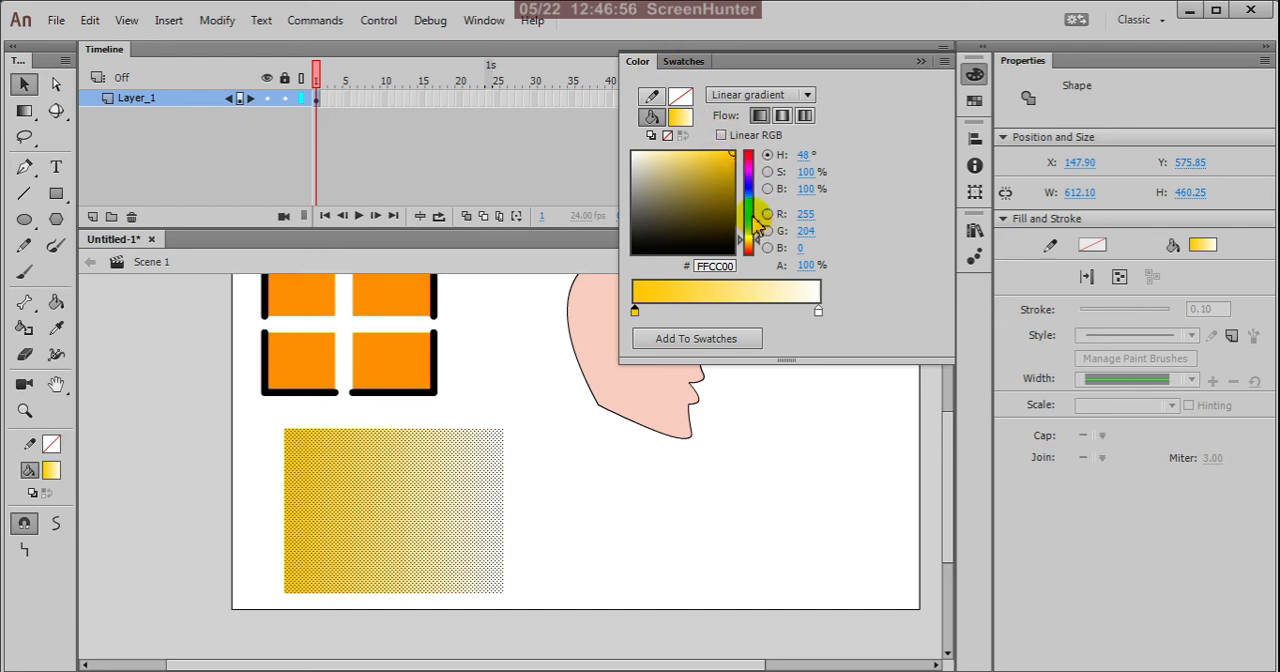
Step: Set the linear gradient's ending colour stop to bright green (#81F704)
left_click(818, 312)
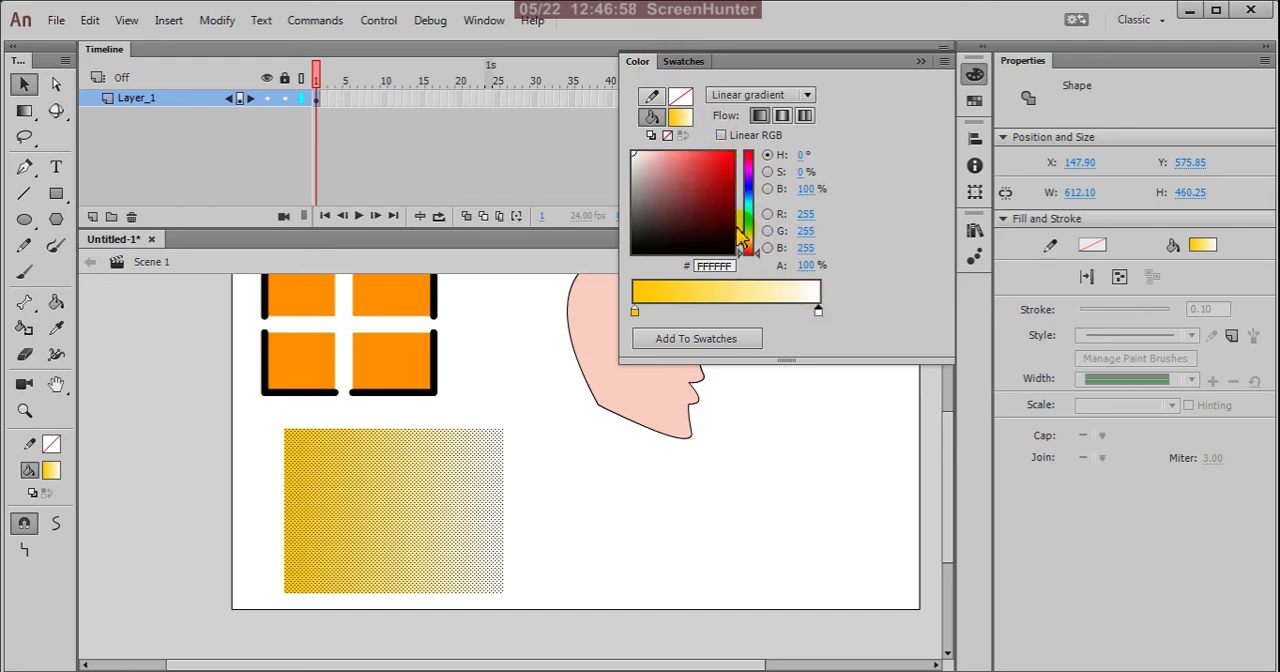
left_click_drag(752, 240, 752, 229)
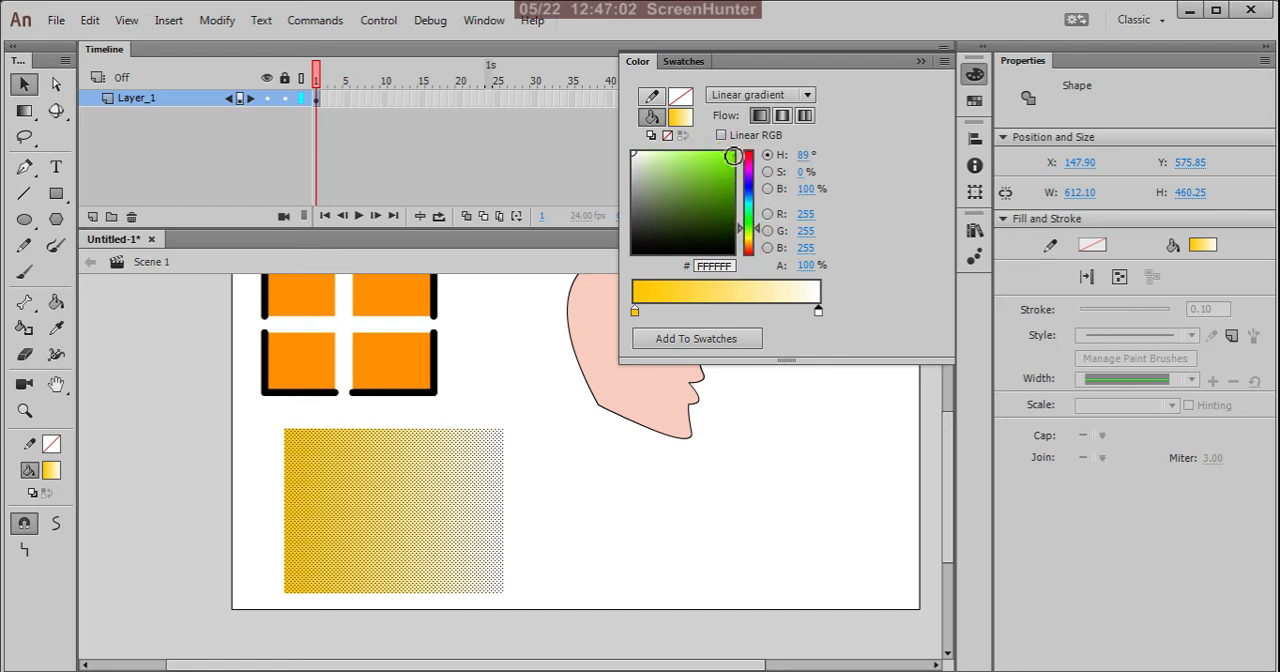
left_click(733, 157)
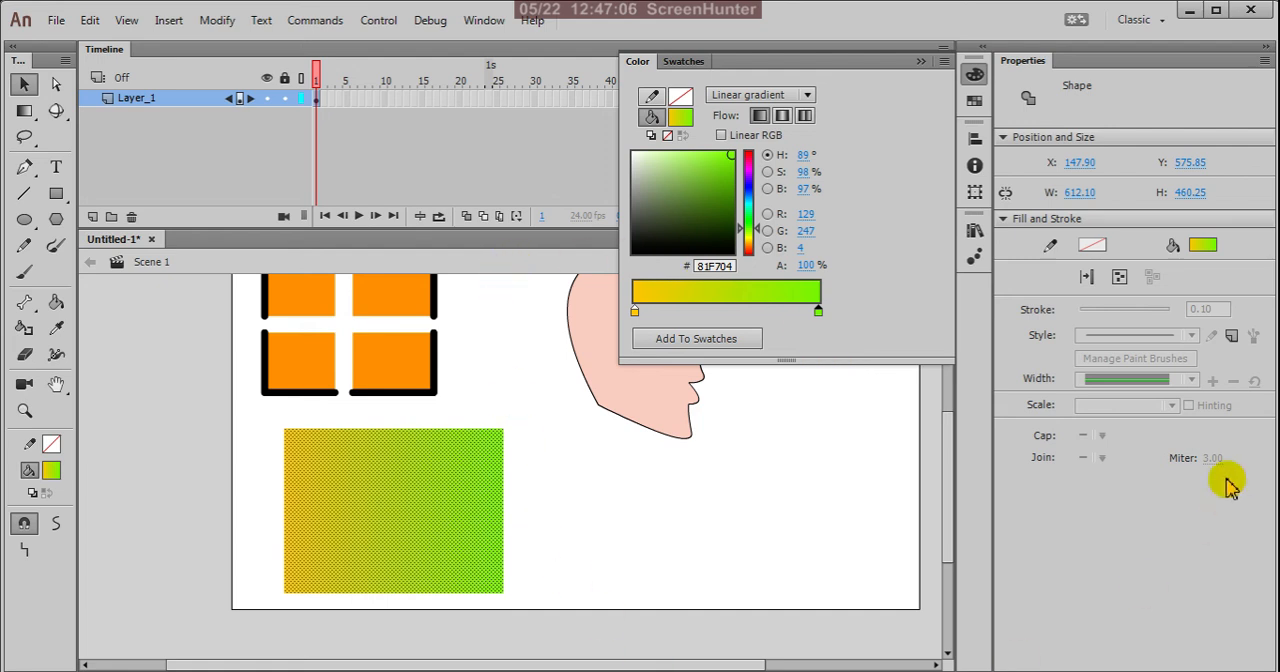
Step: Add a red (#F70202) colour stop between the yellow and green stops and move it to the gradient's middle
left_click(704, 313)
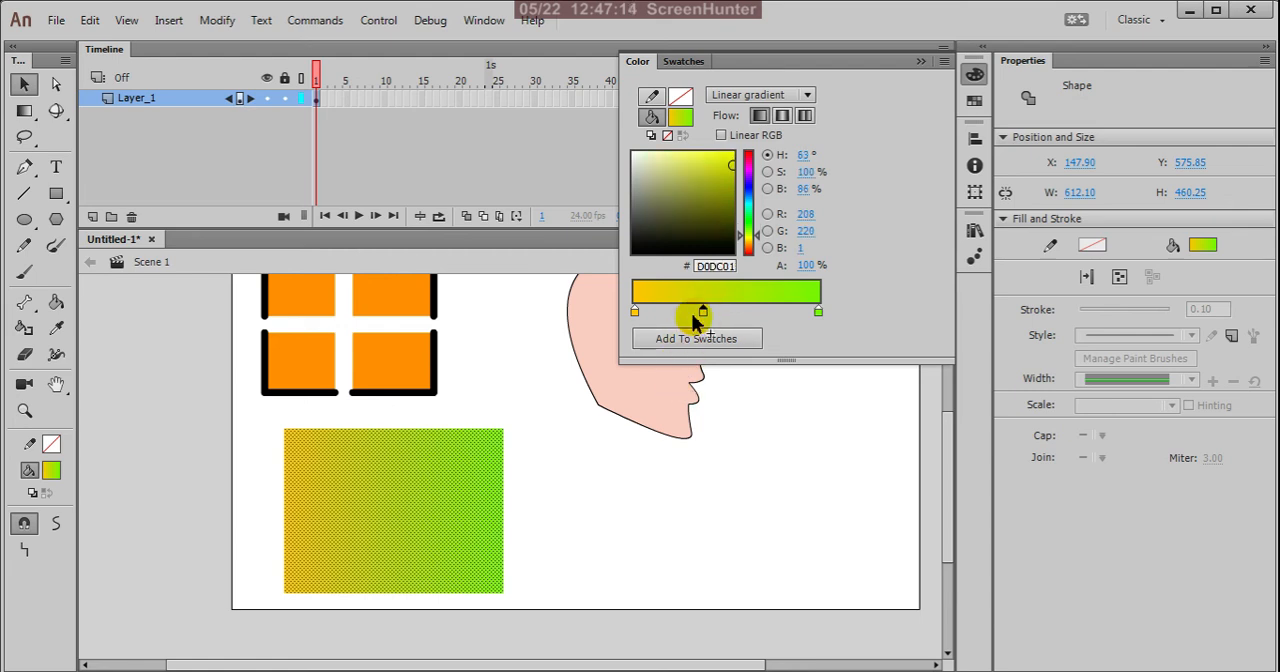
left_click(757, 157)
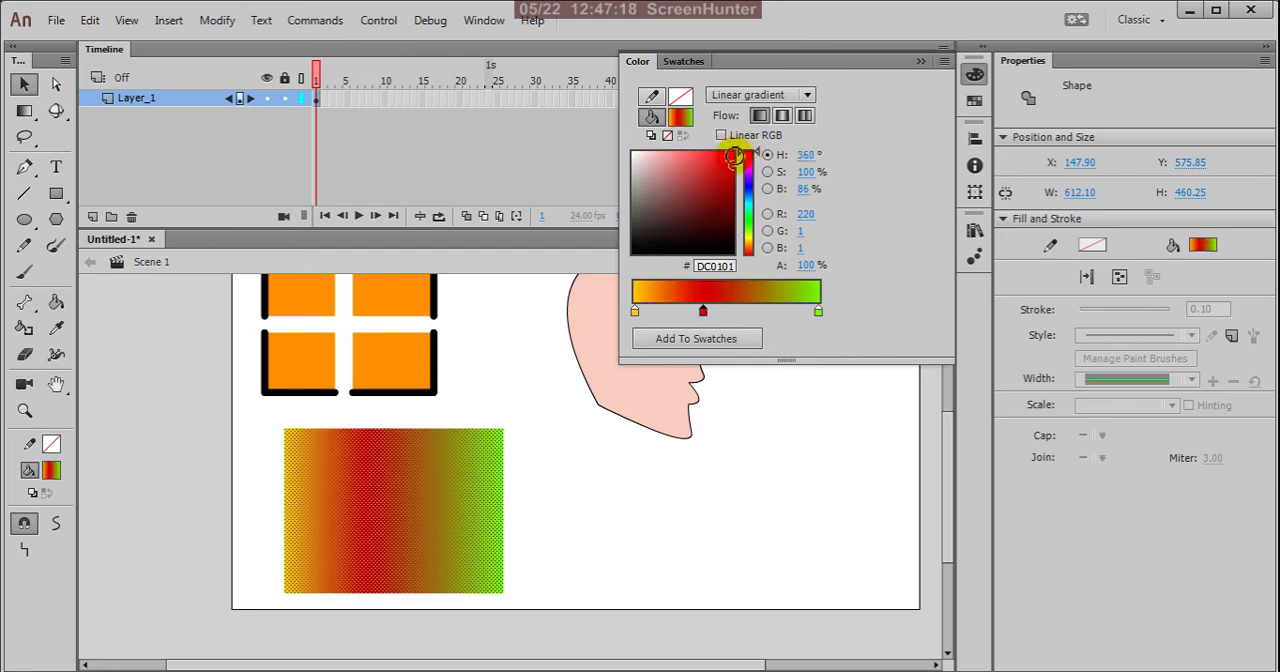
left_click(733, 157)
left_click(737, 334)
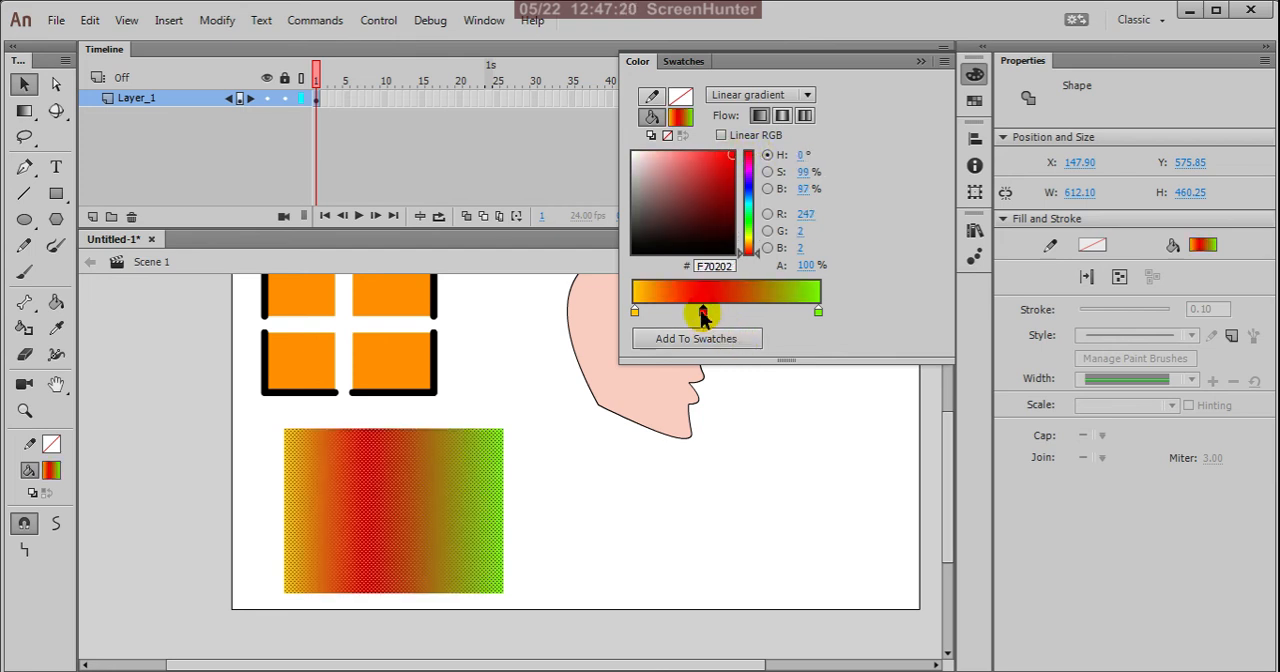
left_click_drag(703, 312, 736, 314)
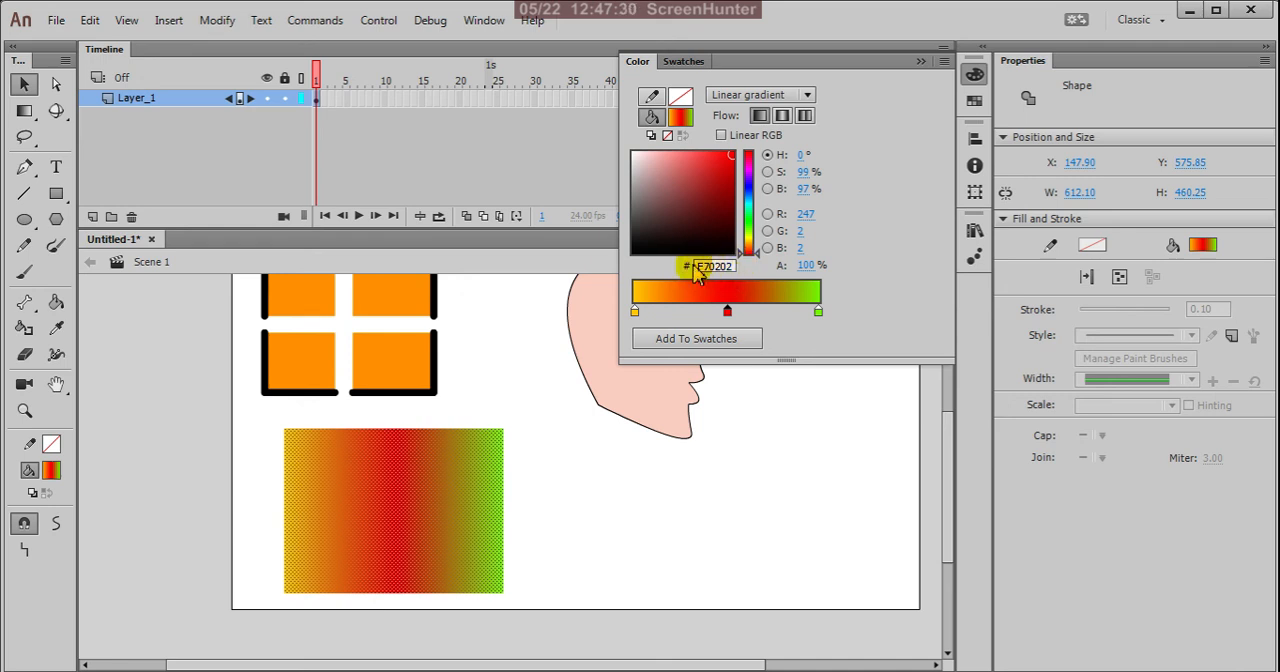
Step: Examine the colour picker in its saturation, brightness, red, green and blue modes, and return it to hue mode
left_click(767, 172)
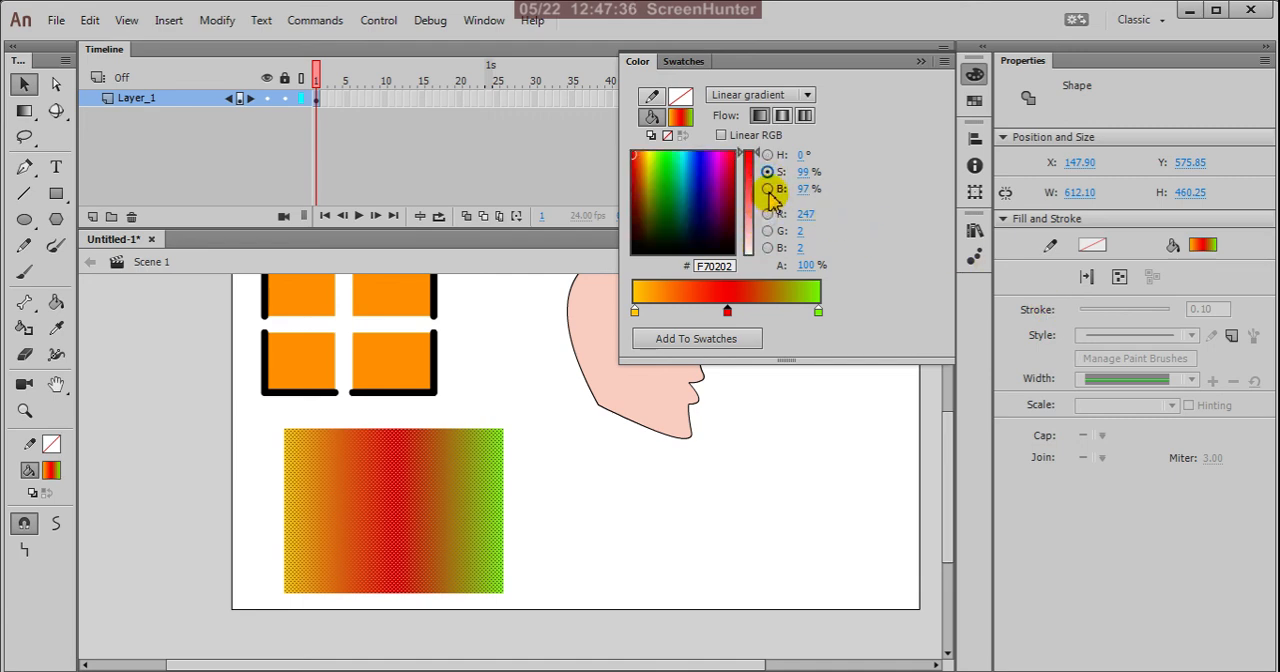
left_click(768, 190)
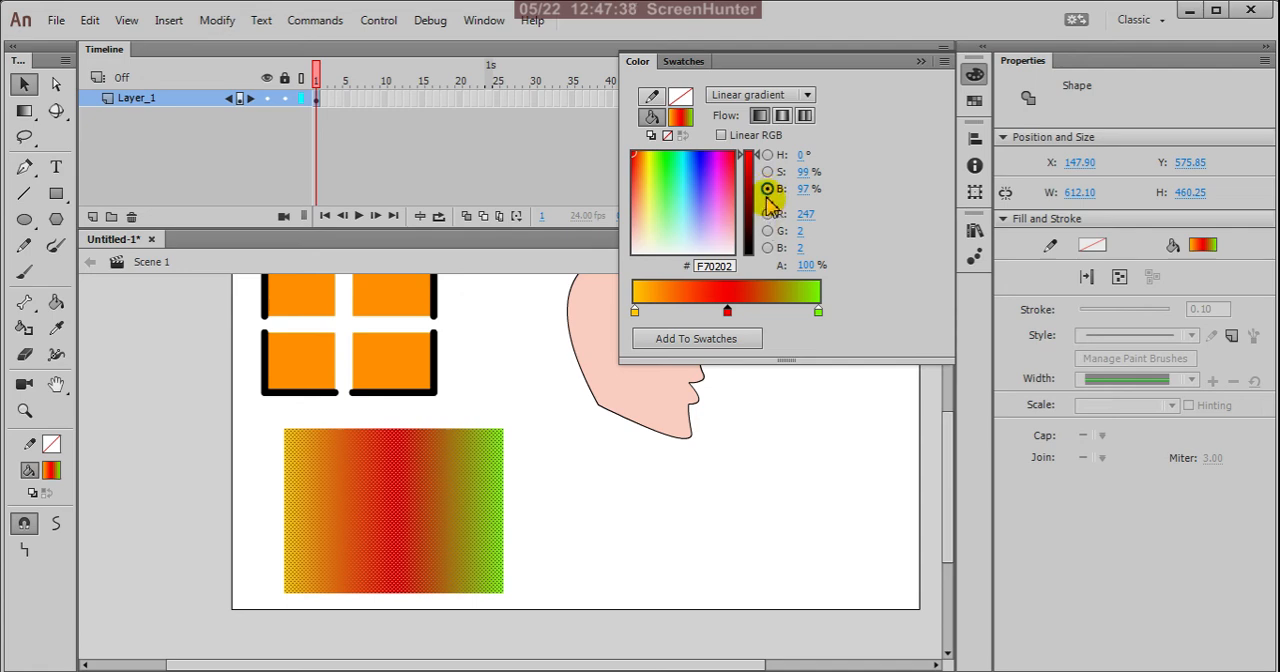
left_click(768, 214)
left_click(768, 231)
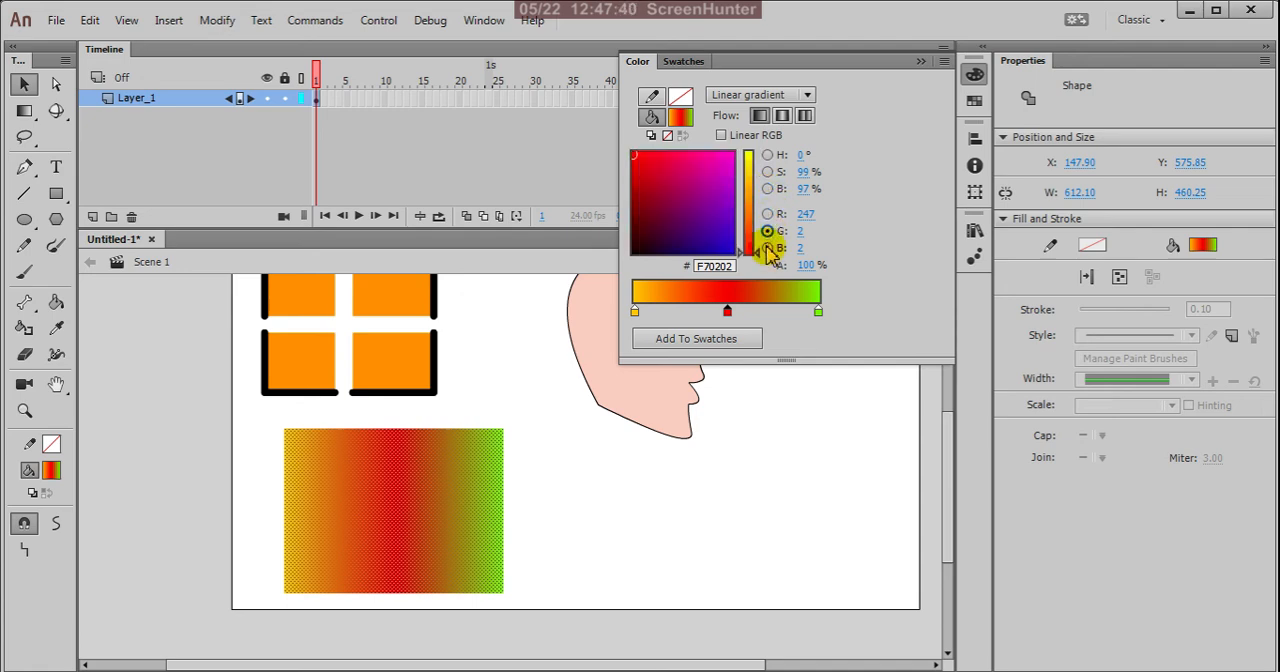
left_click(767, 248)
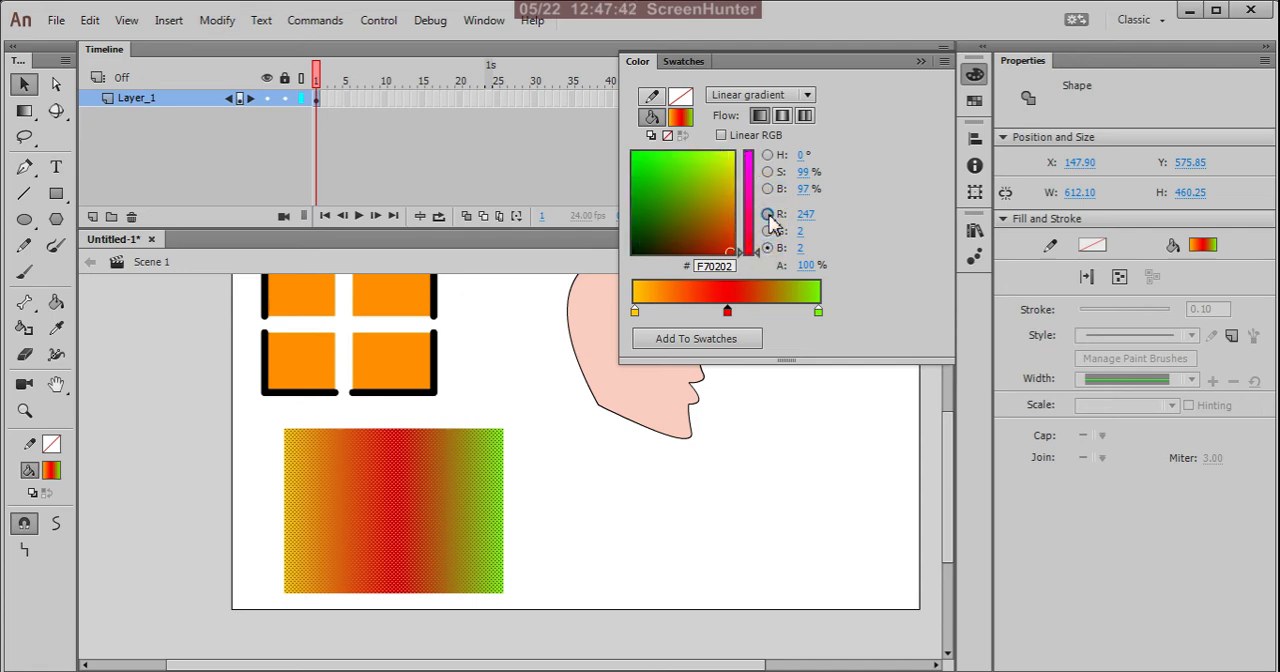
left_click(768, 214)
left_click(768, 155)
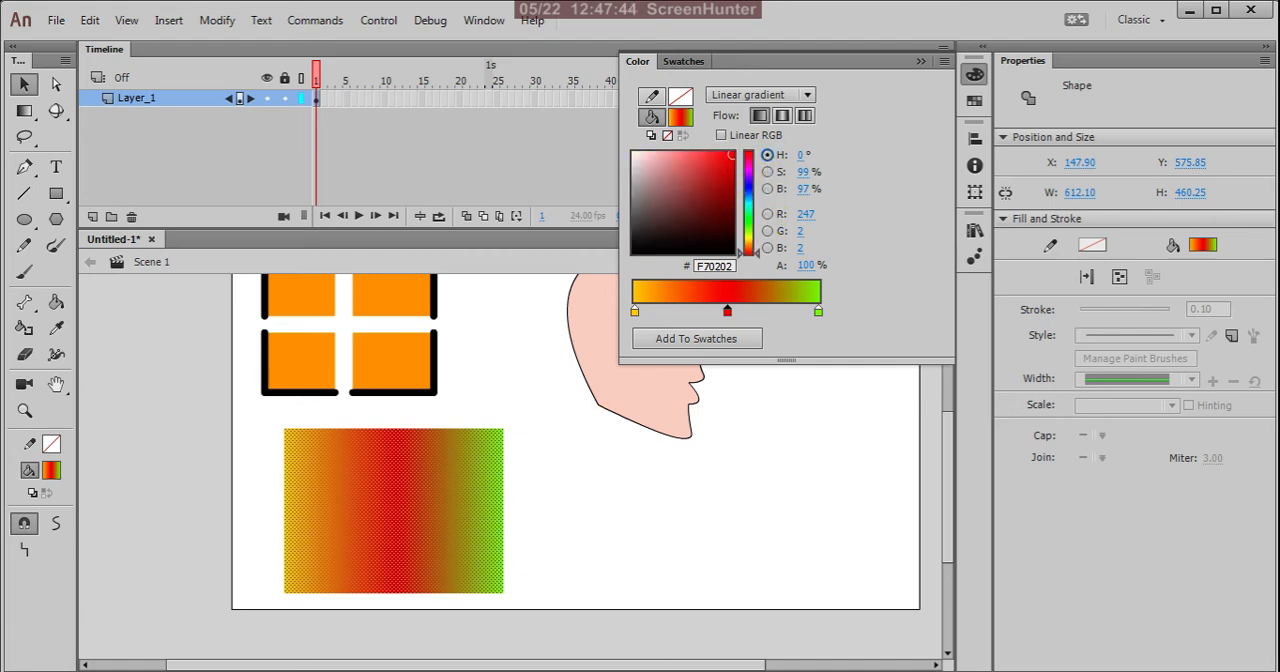
Step: Try the gradient's middle flow option, set the flow to Repeat color, and change the fill to a radial gradient
left_click(783, 117)
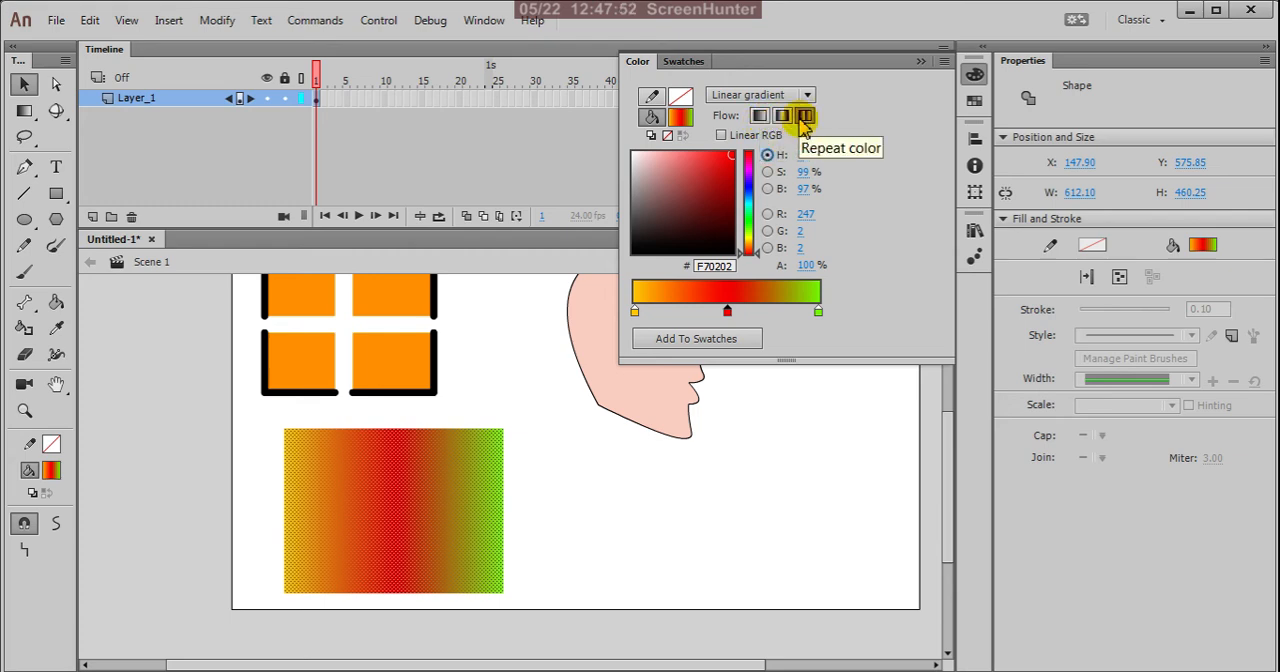
left_click(805, 117)
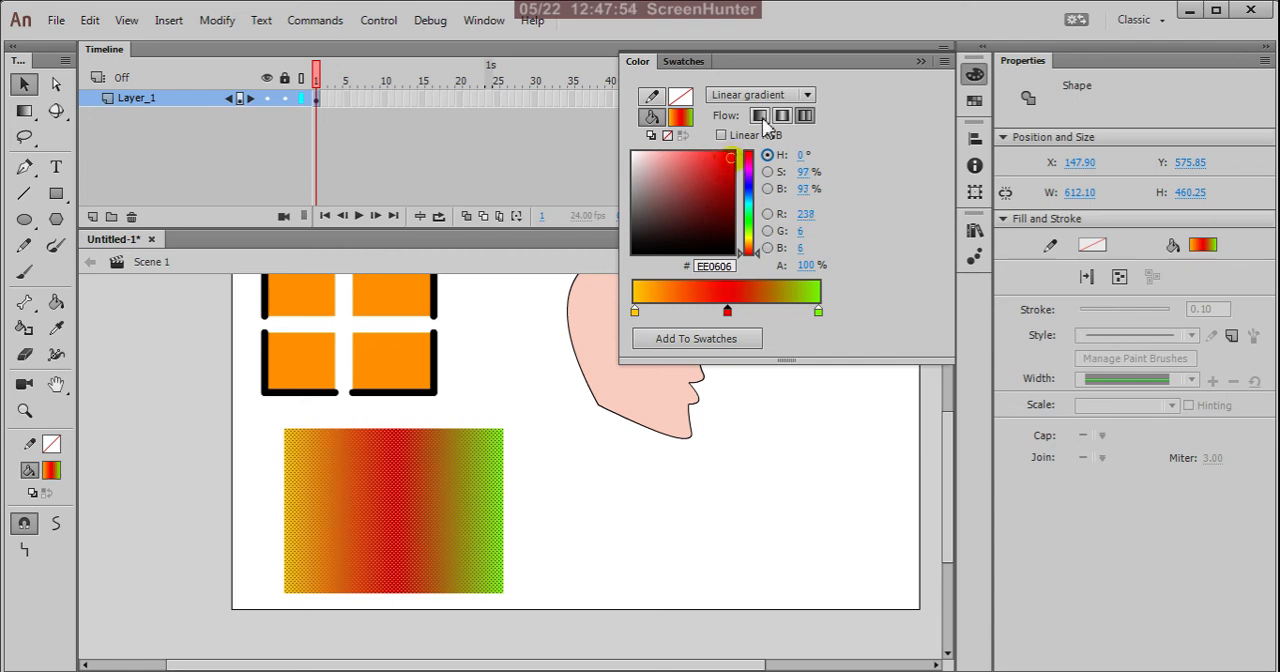
left_click(807, 96)
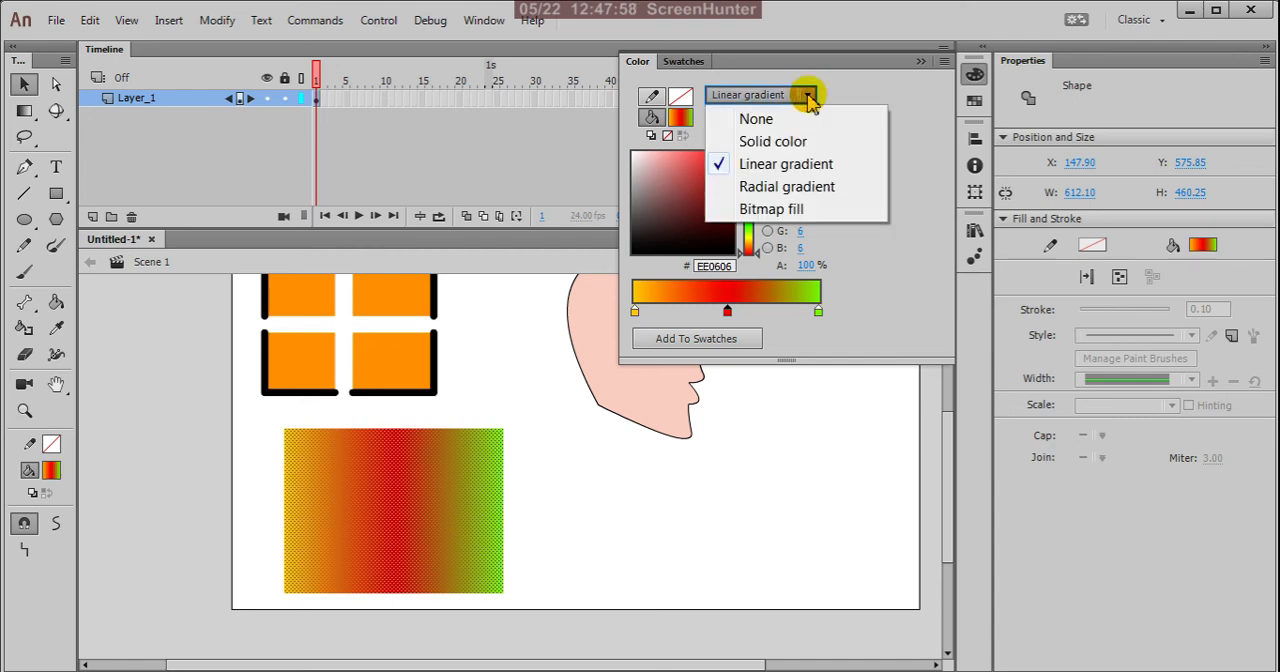
left_click(826, 188)
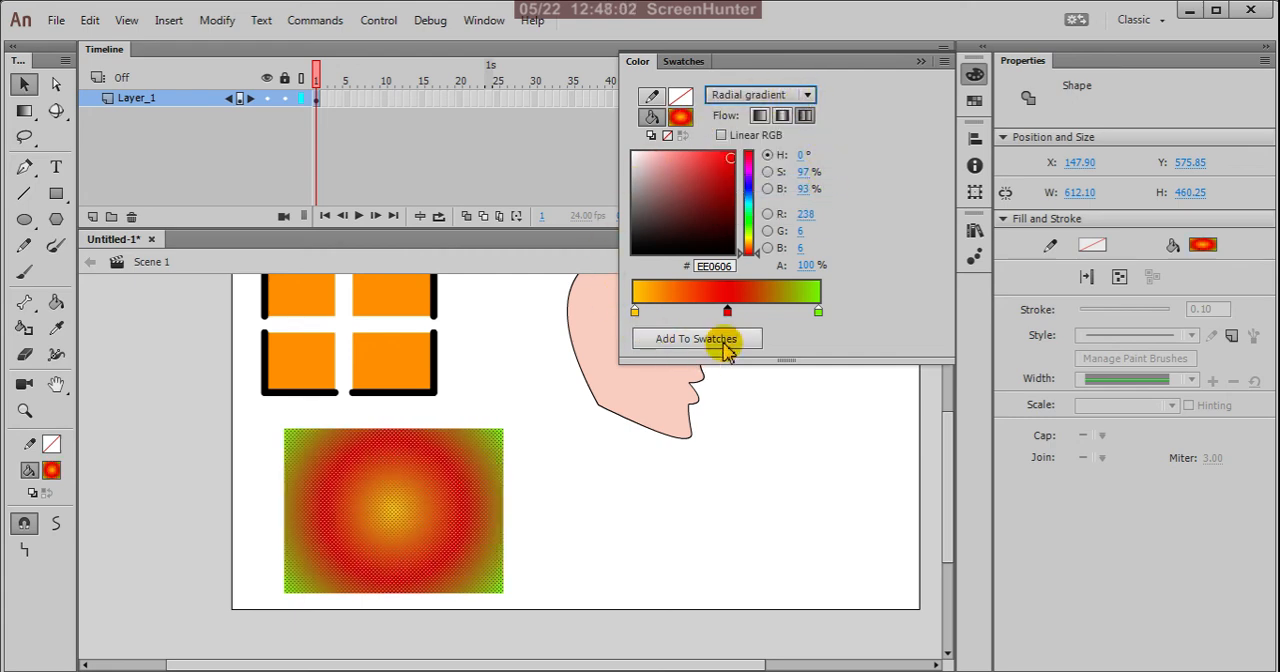
Step: Shift the radial gradient's red stop slightly towards green, and then back past the middle towards the yellow stop
mouse_move(728, 316)
left_mouse_down()
mouse_move(760, 316)
mouse_move(728, 314)
left_mouse_up()
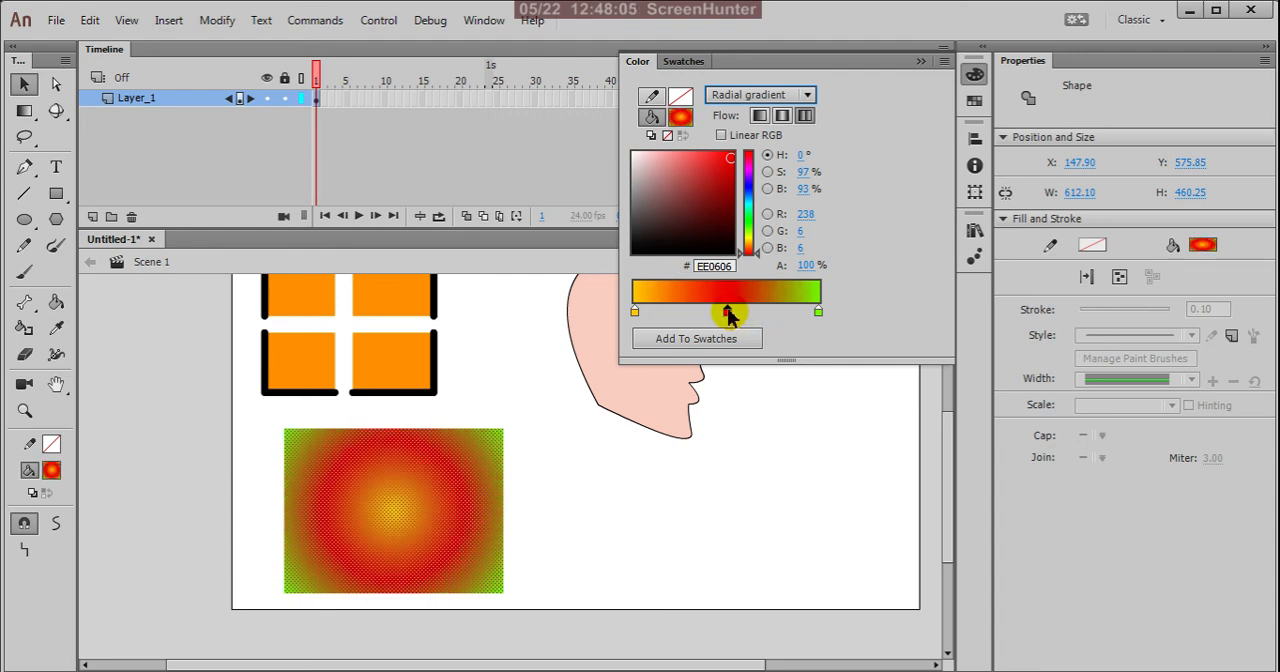
left_click(633, 311)
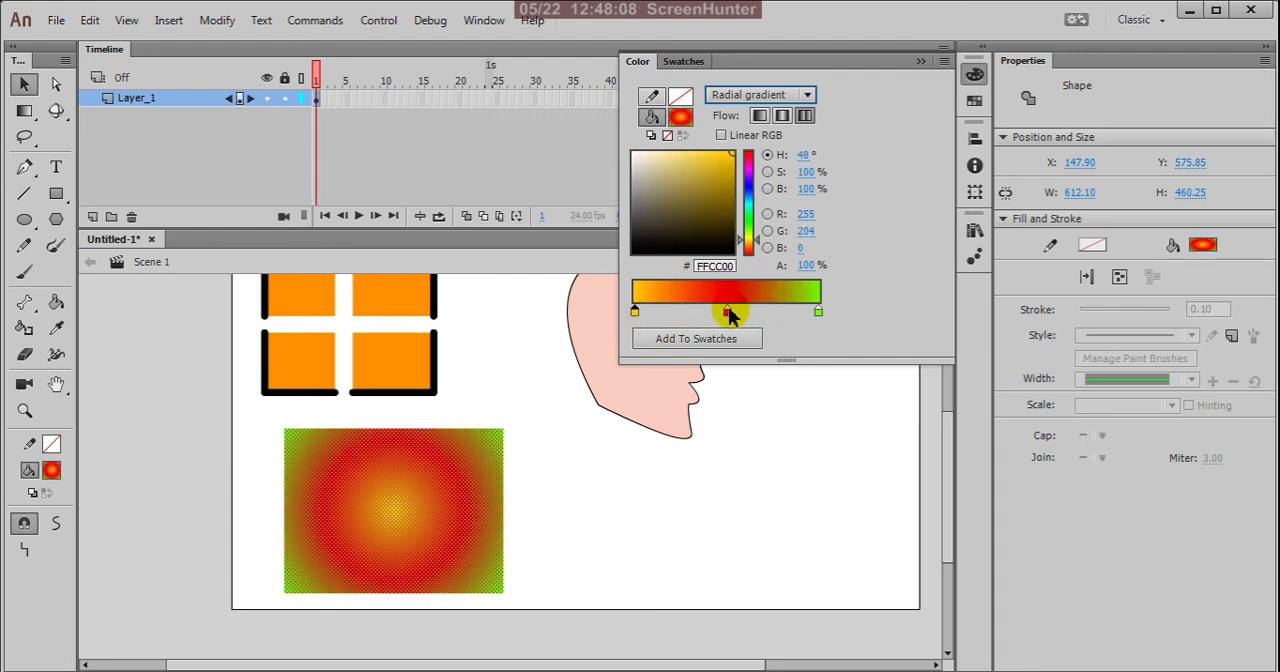
left_click_drag(729, 314, 741, 314)
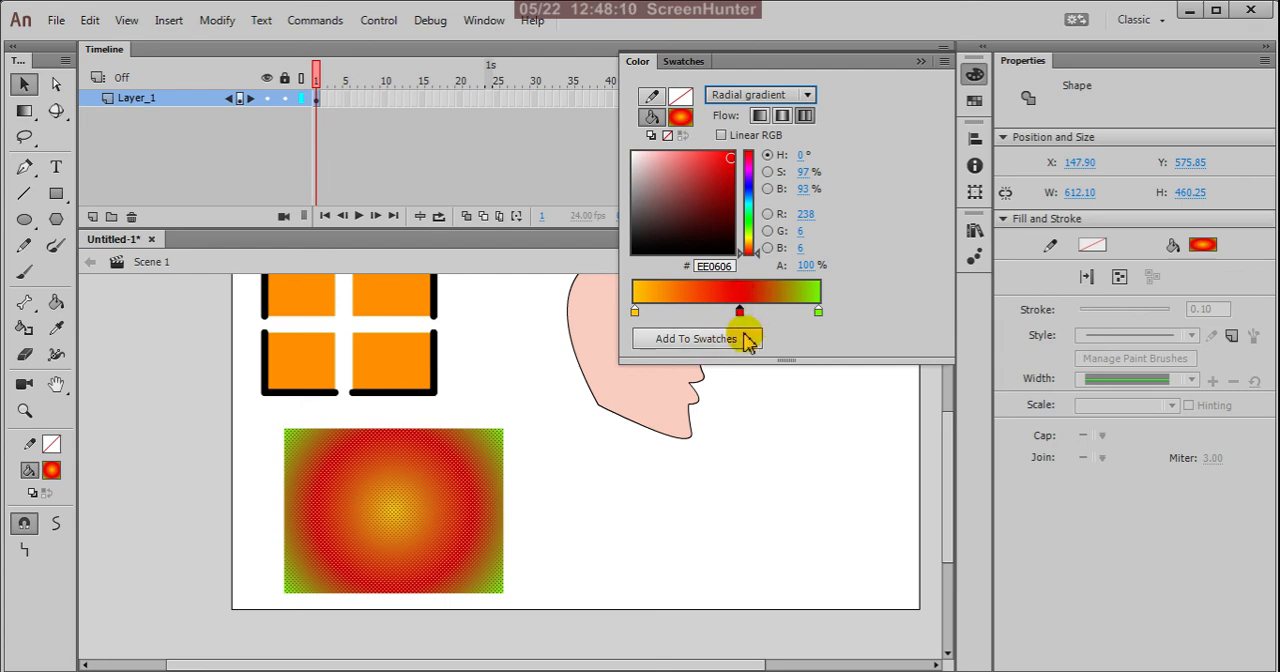
left_click(749, 341)
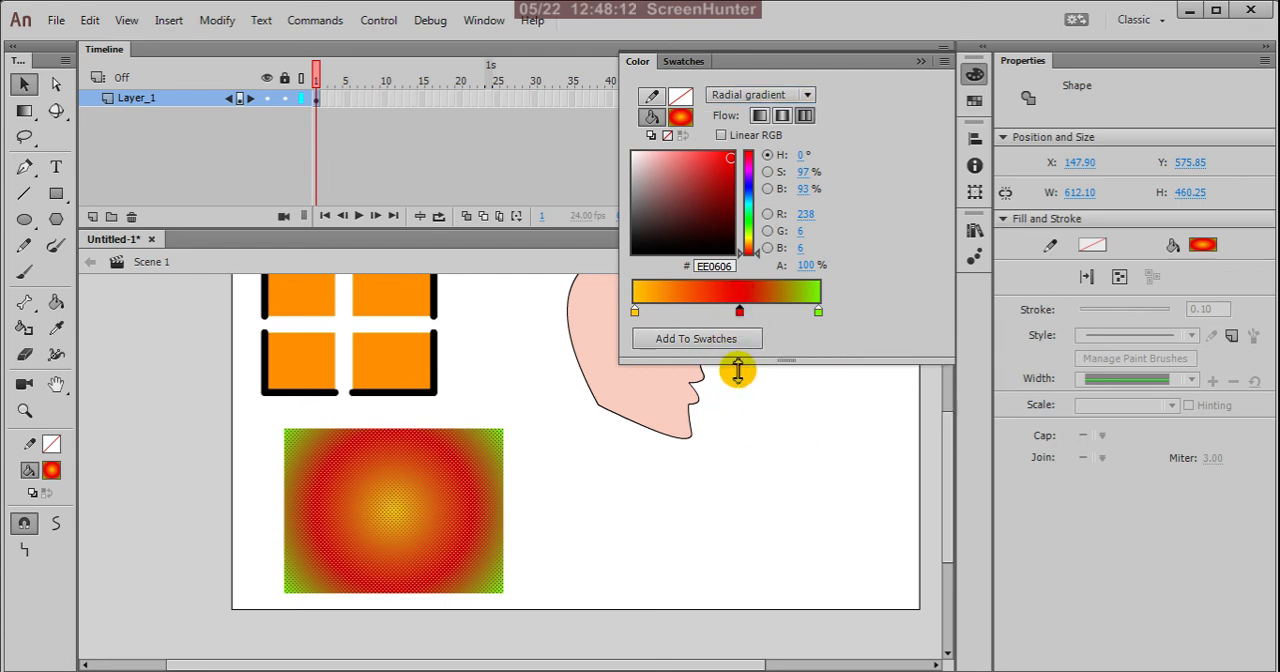
left_click_drag(740, 314, 711, 314)
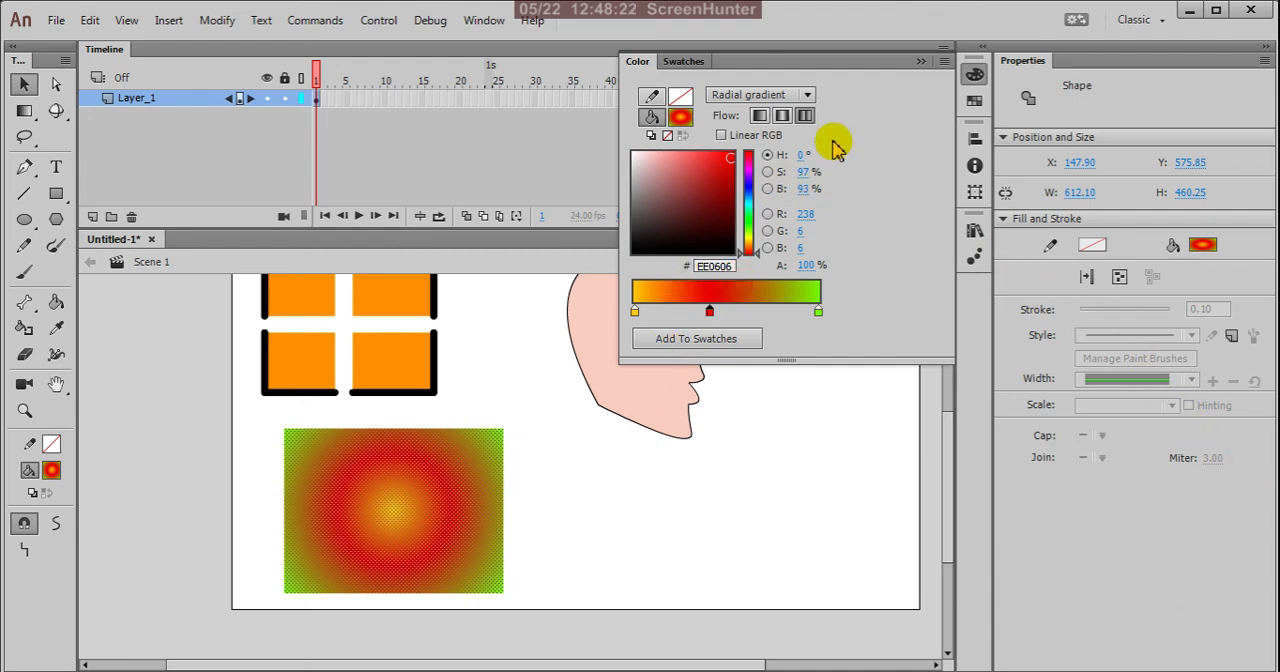
Step: Switch the rectangle's fill to a solid colour and return it to the yellow-red-green linear gradient
left_click(807, 96)
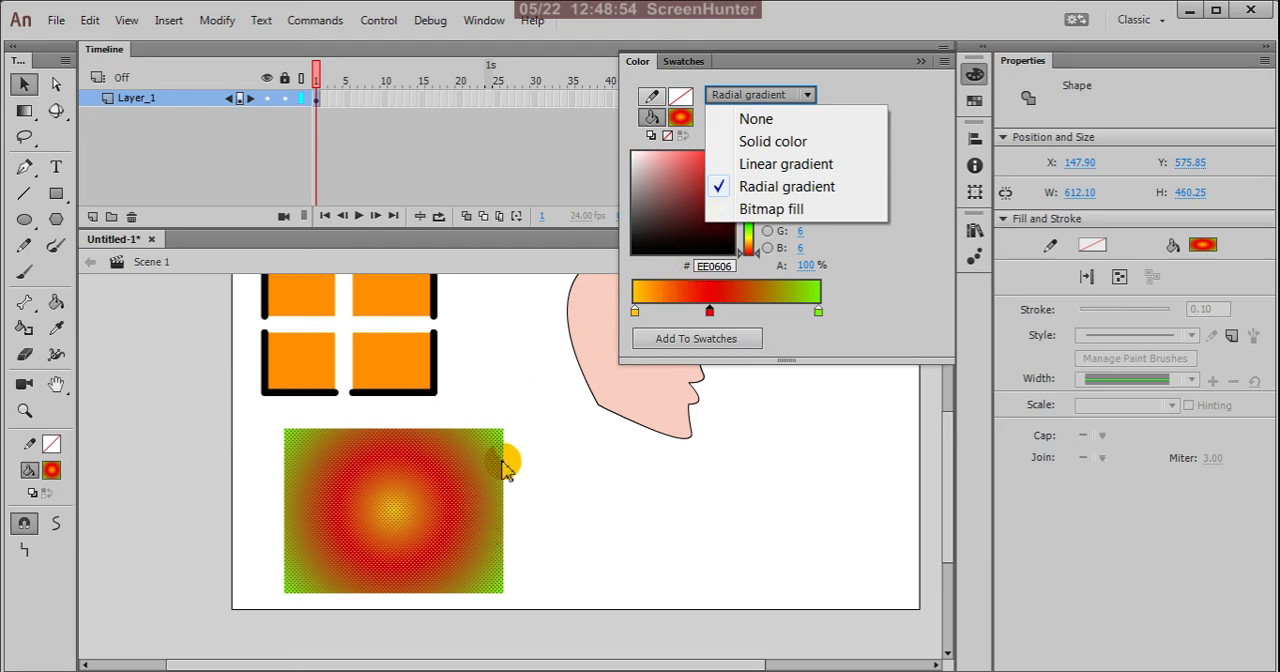
left_click(799, 143)
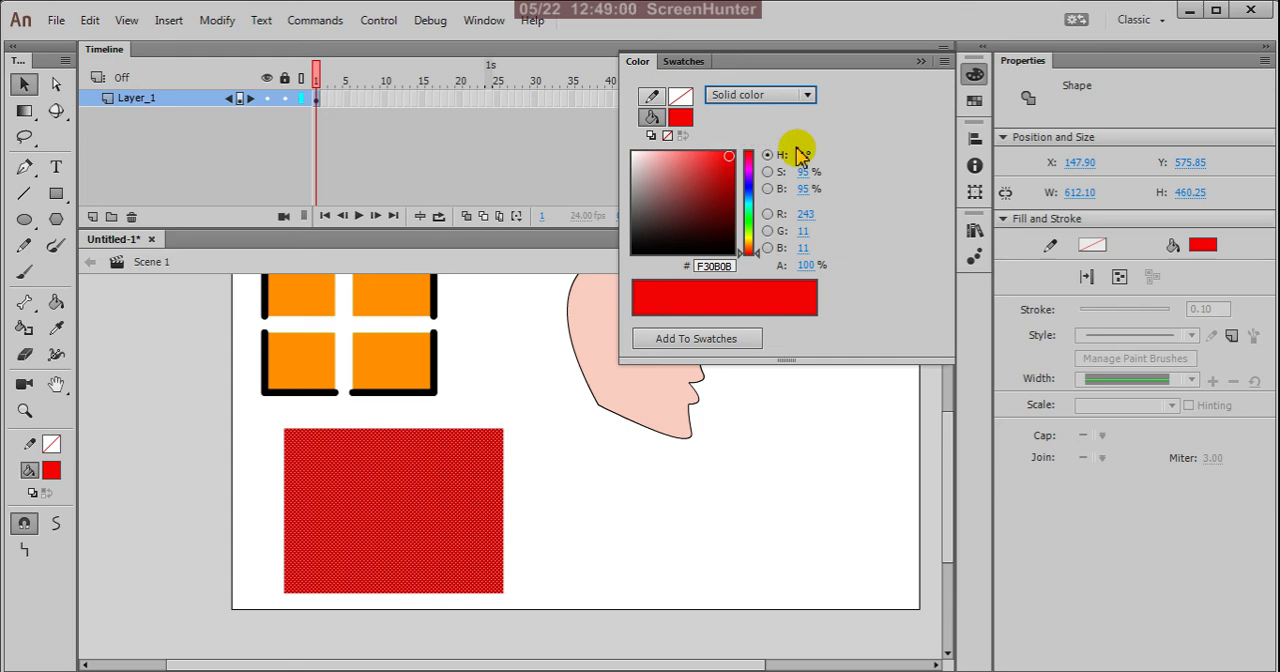
left_click(806, 94)
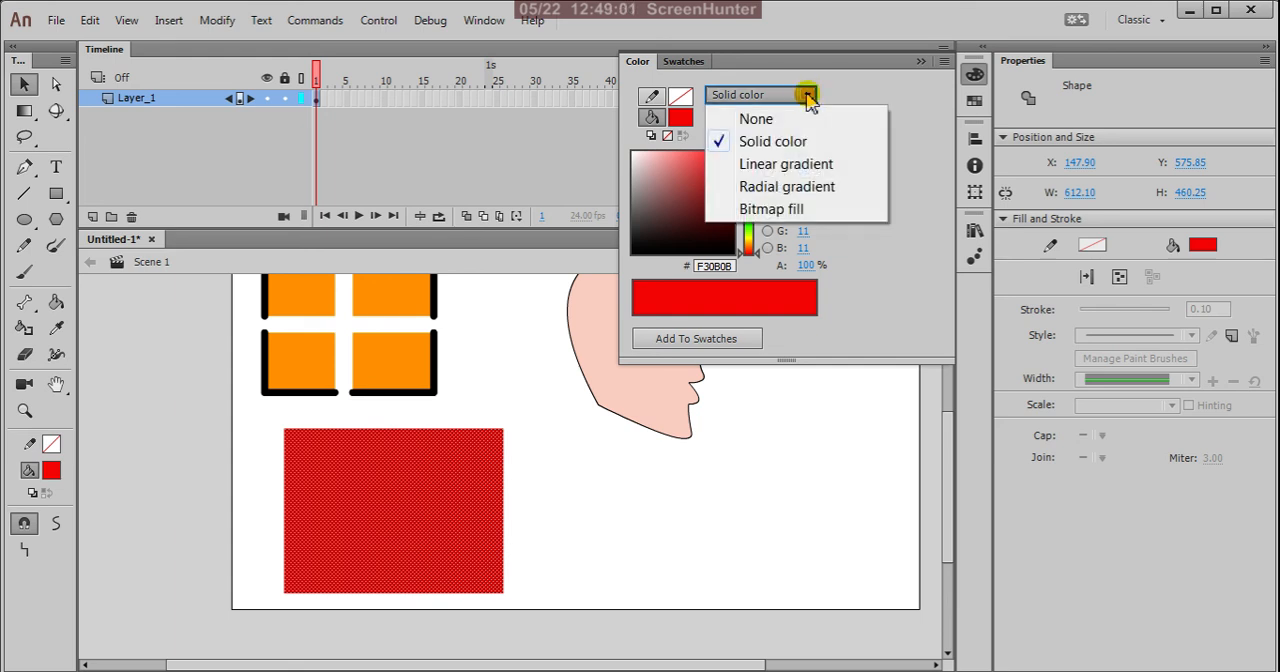
left_click(775, 172)
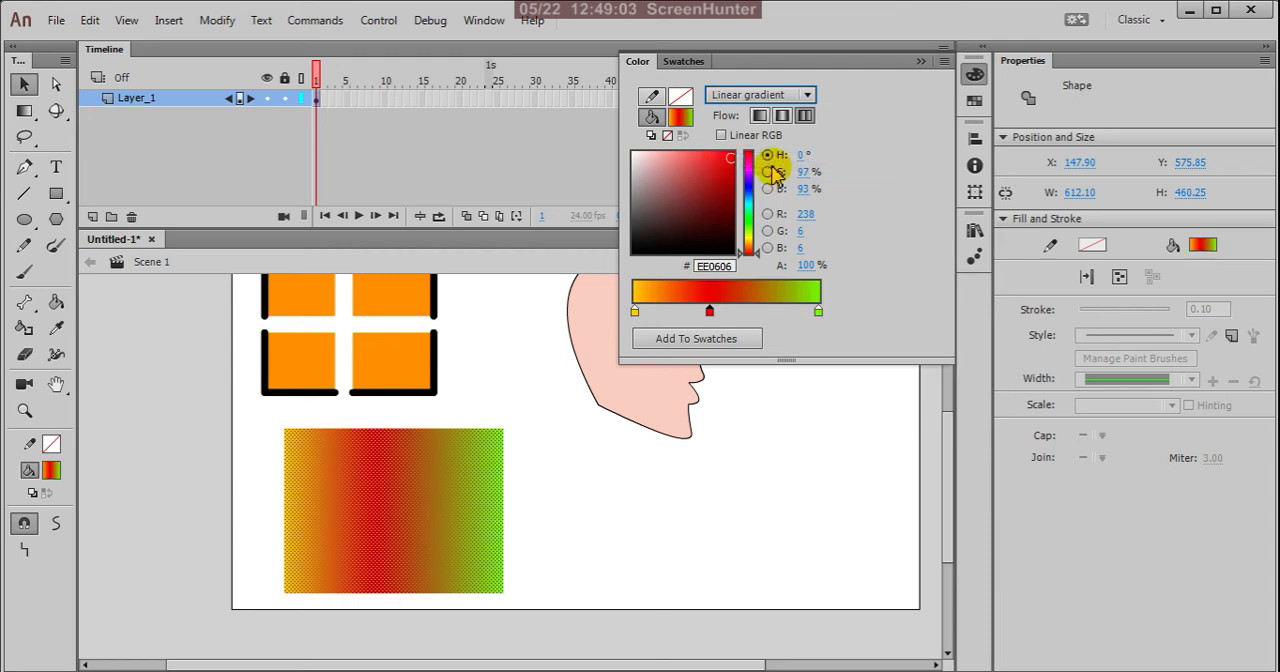
left_click(808, 96)
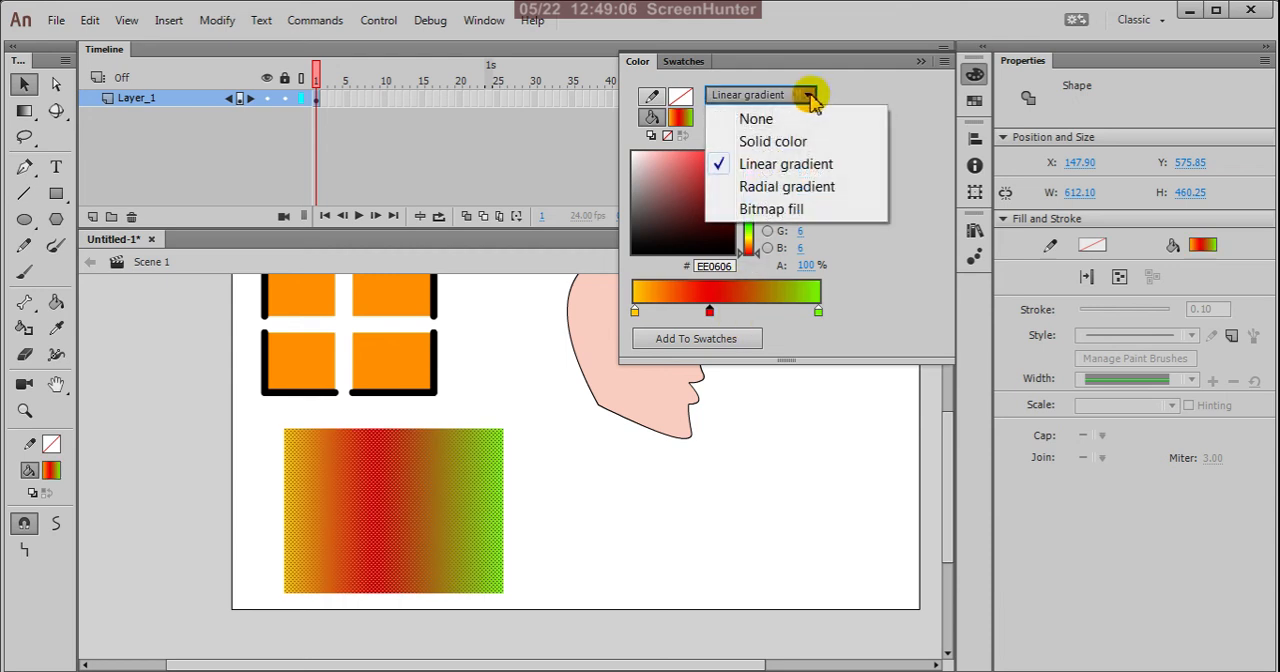
left_click(811, 100)
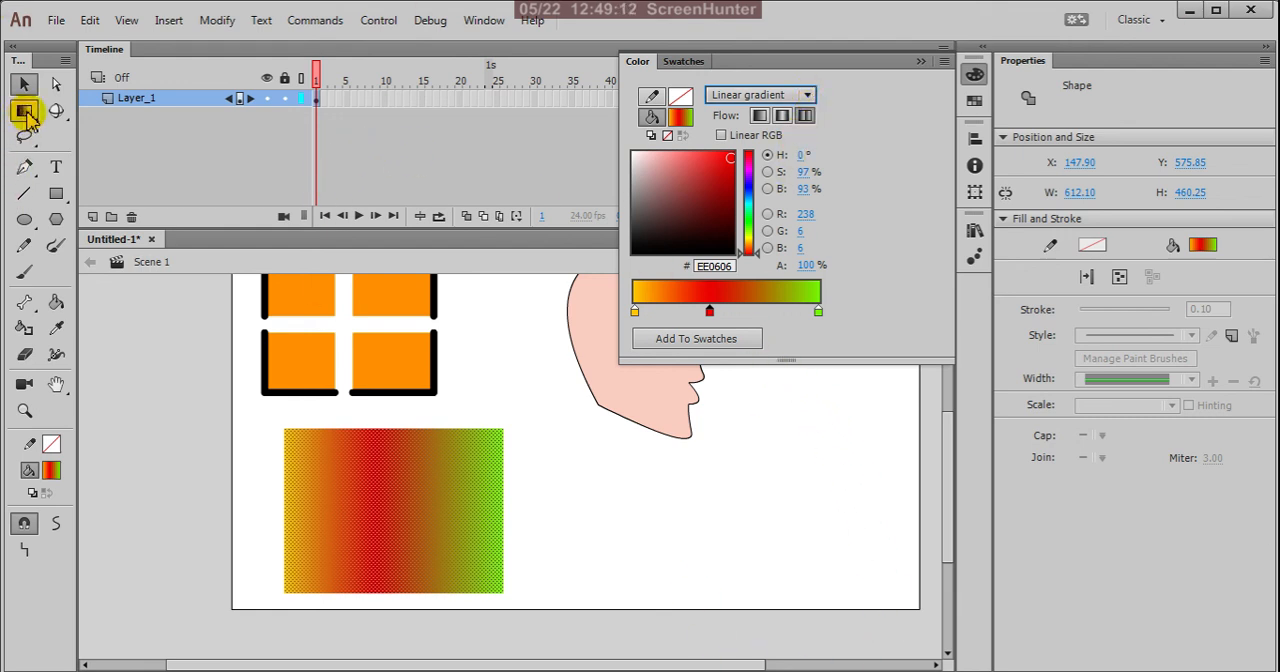
Step: Activate the Gradient Transform tool, widen the rectangle's linear gradient, and shift the gradient's centre into the empty area right of the rectangle
left_click(24, 110)
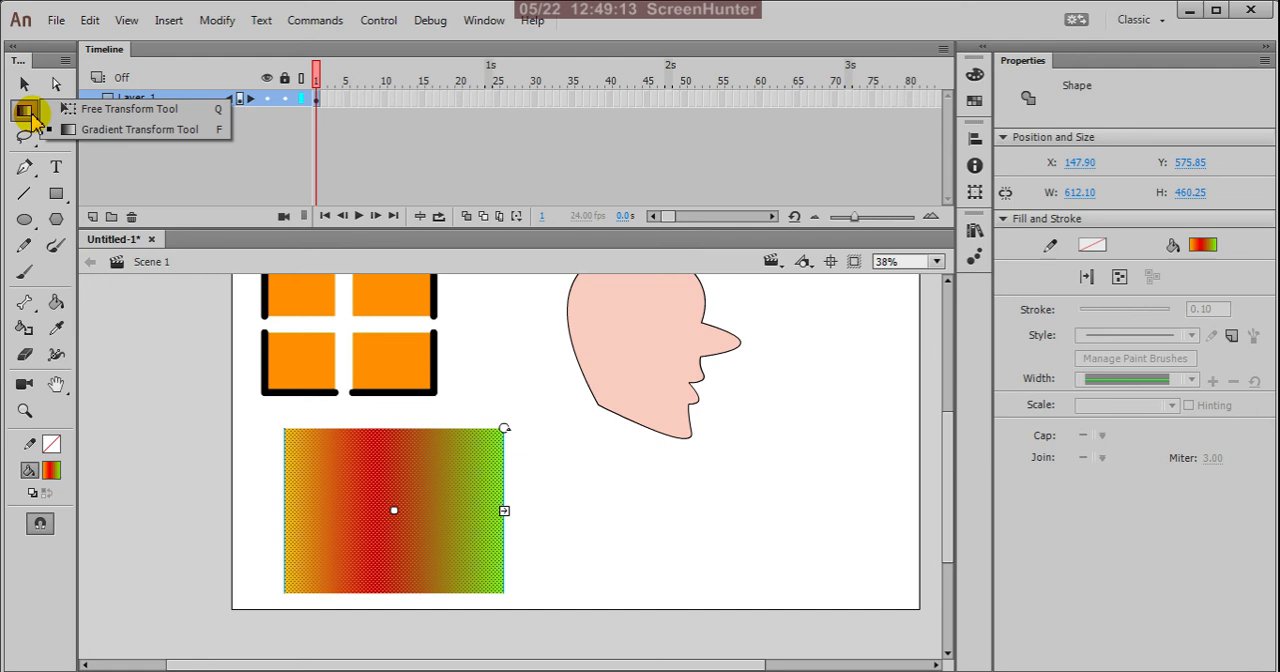
left_click(178, 135)
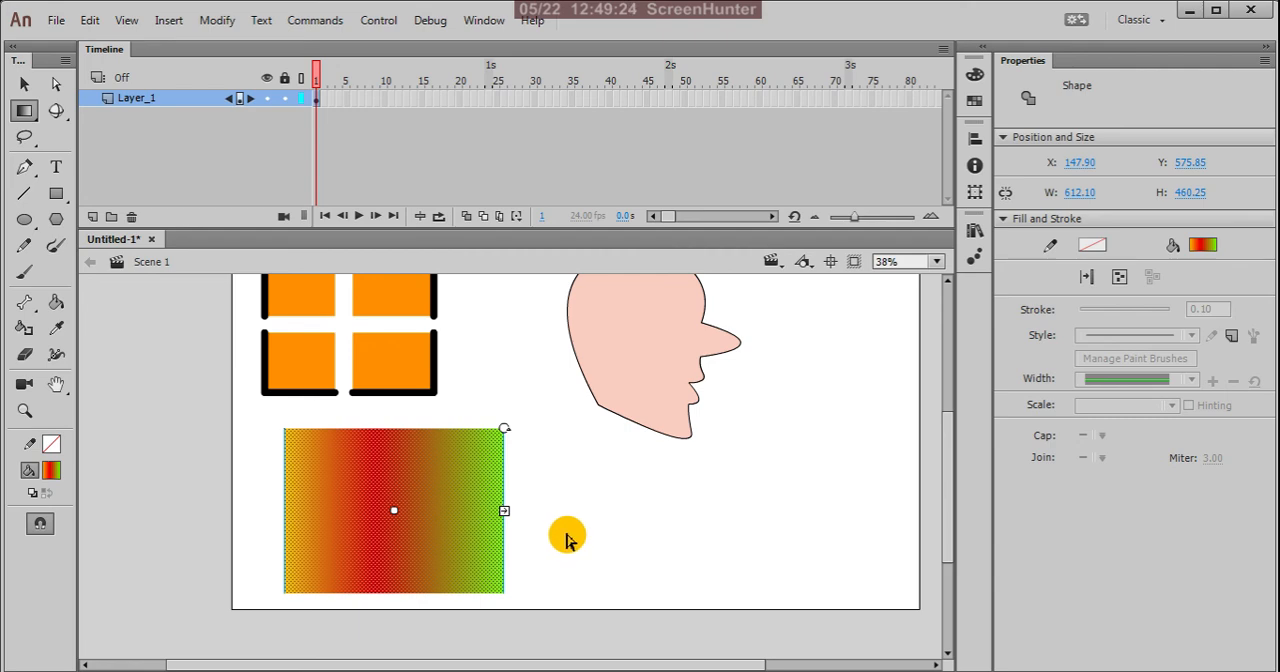
scroll(567, 536, "down", 1)
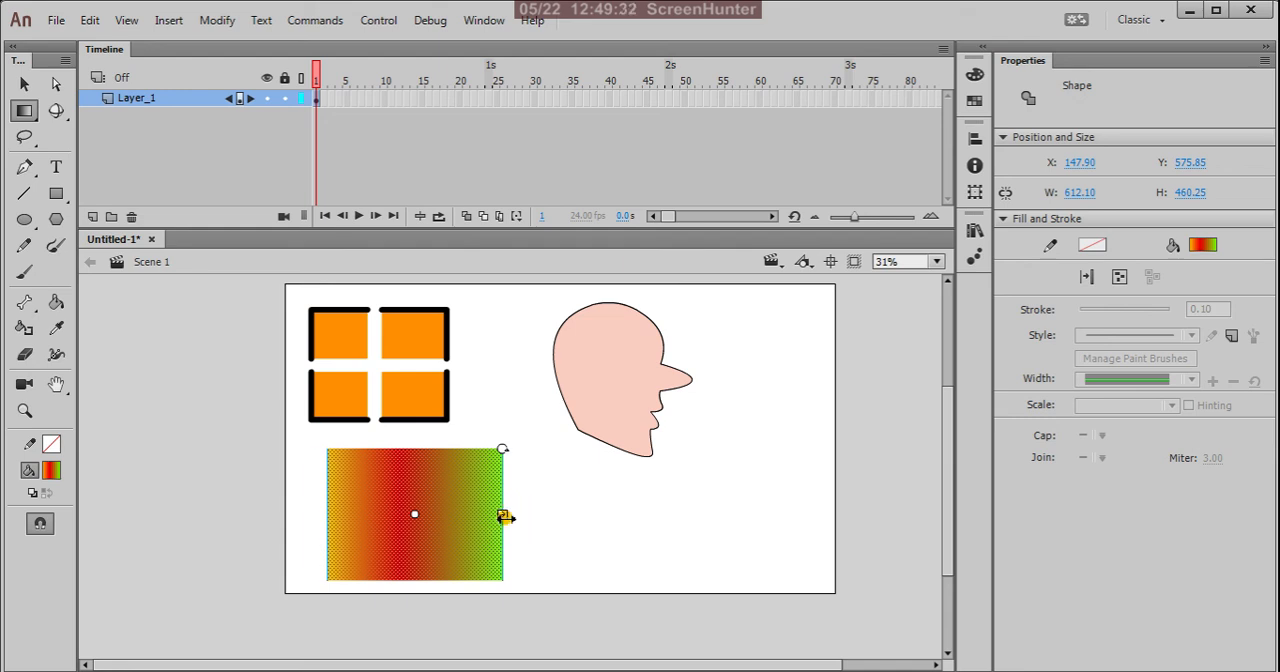
left_click_drag(505, 517, 530, 540)
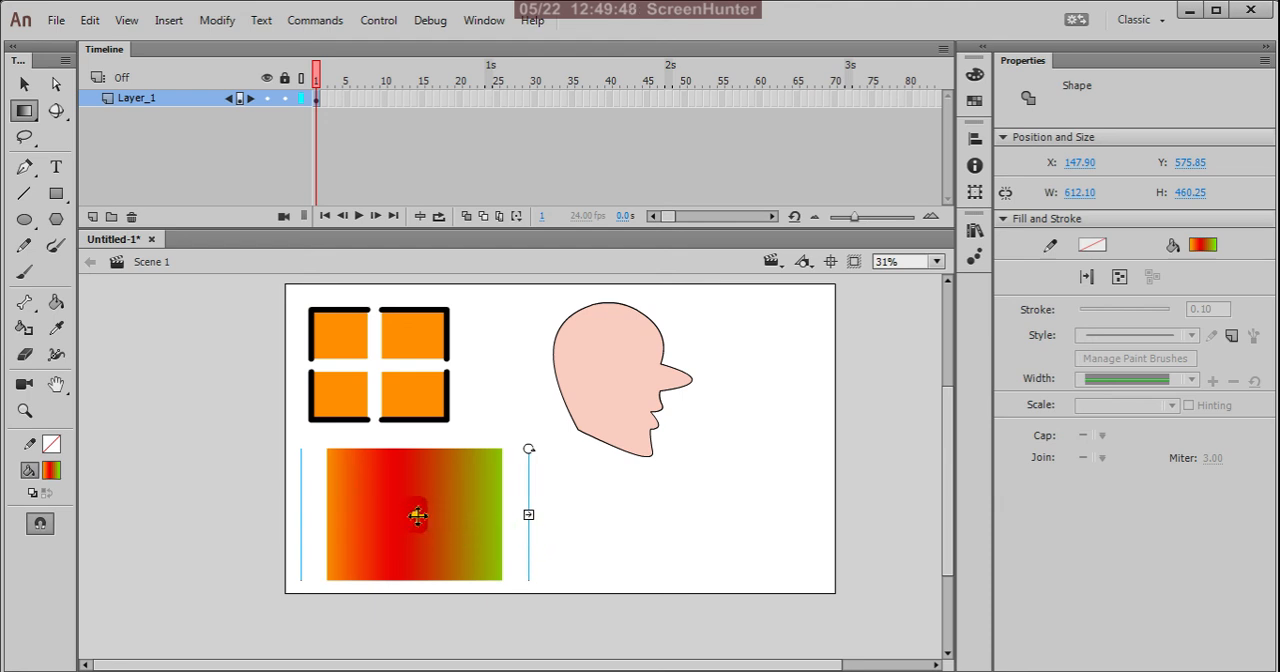
left_click_drag(417, 516, 634, 506)
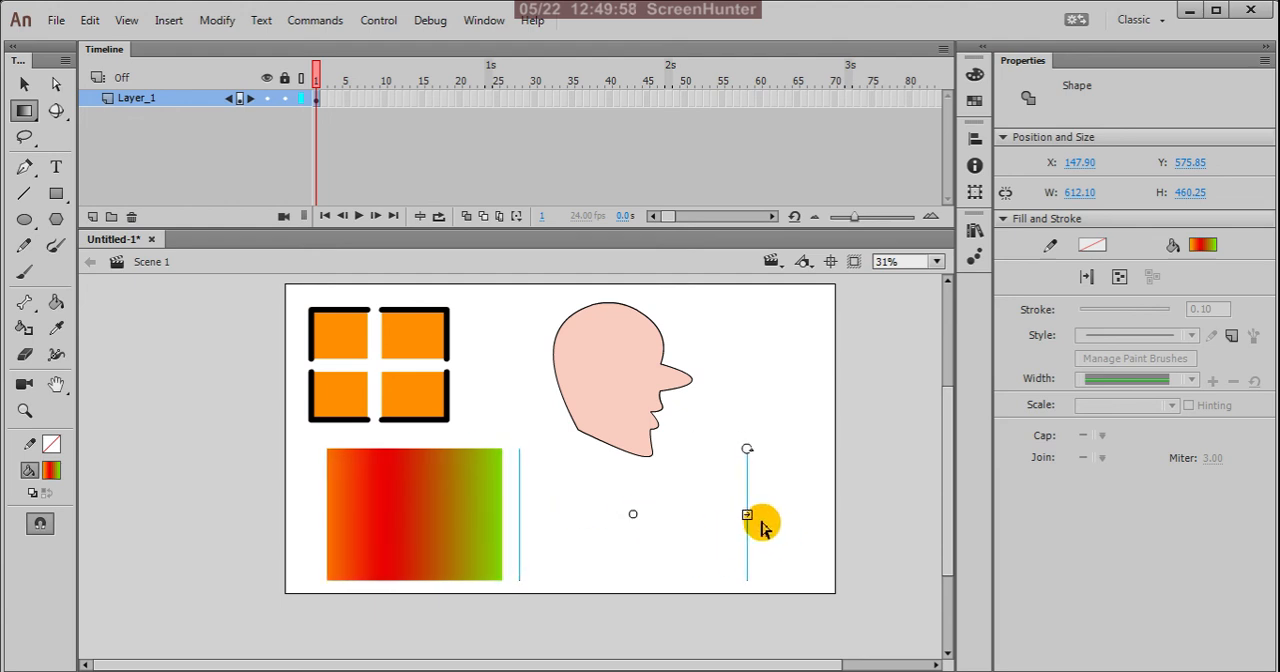
mouse_move(746, 514)
left_mouse_down()
mouse_move(674, 528)
mouse_move(786, 523)
mouse_move(754, 520)
left_mouse_up()
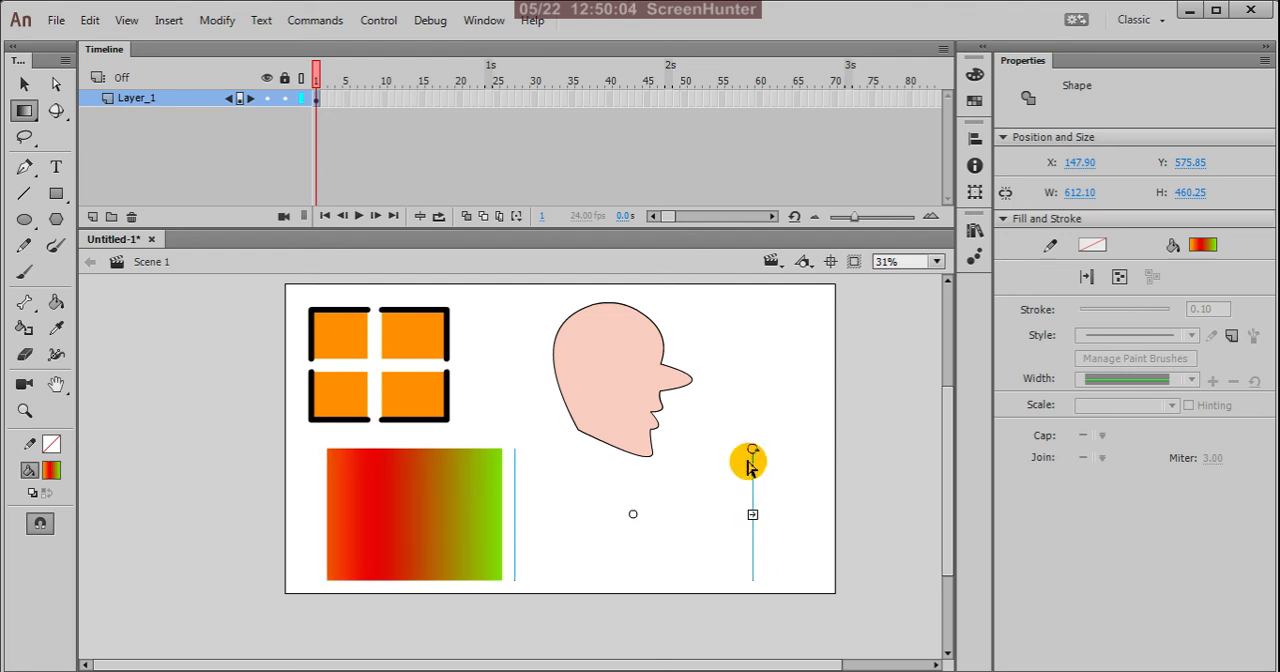
Step: Rotate the linear gradient 180 degrees and move its centre back inside the rectangle, widening it slightly
left_click_drag(753, 451, 549, 568)
left_click_drag(633, 514, 408, 535)
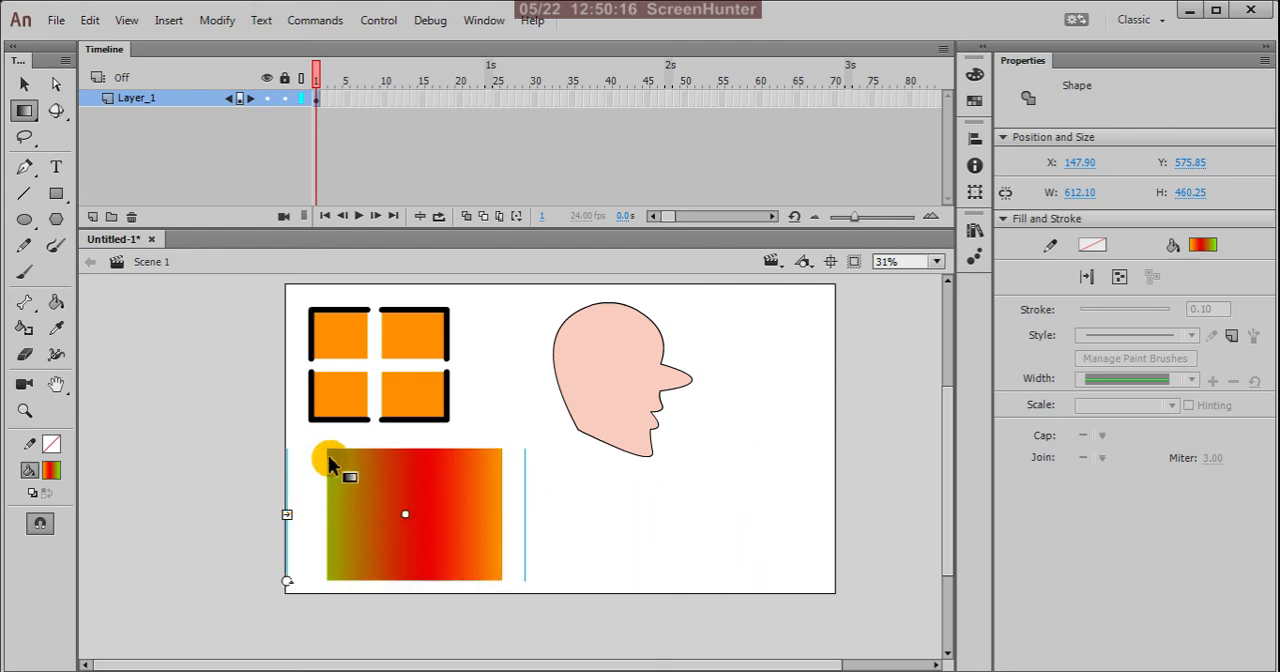
scroll(415, 425, "down", 1, "ctrl")
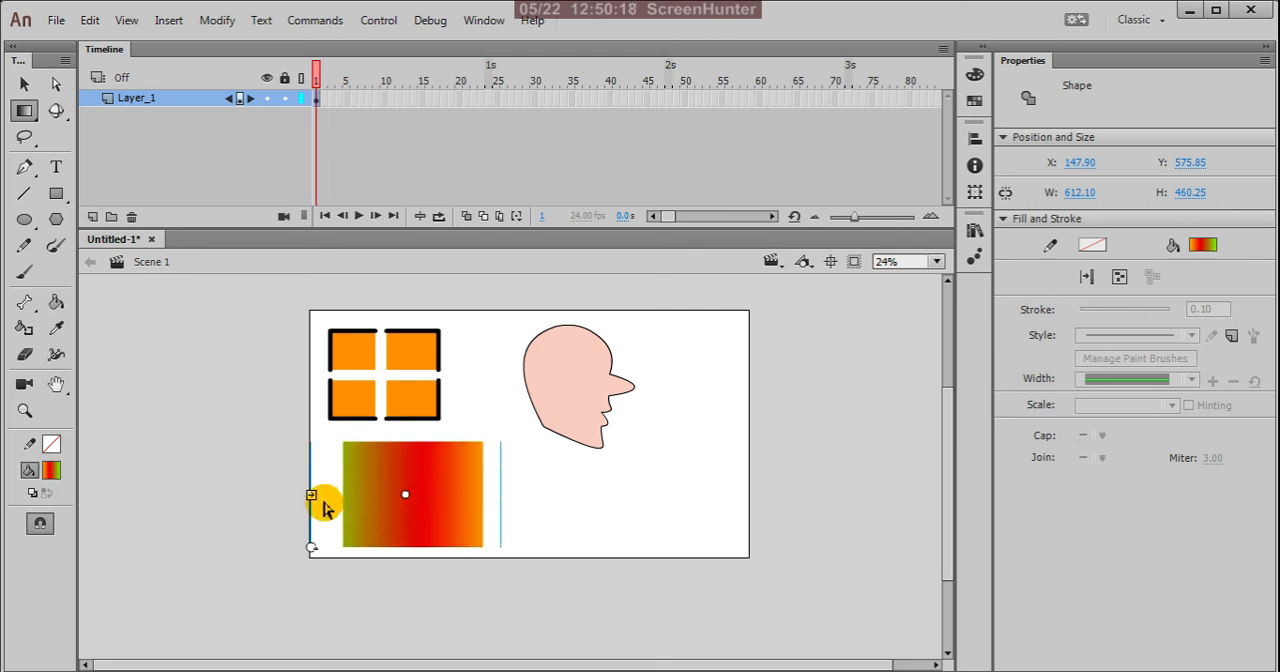
mouse_move(311, 498)
left_mouse_down()
mouse_move(340, 503)
mouse_move(309, 507)
left_mouse_up()
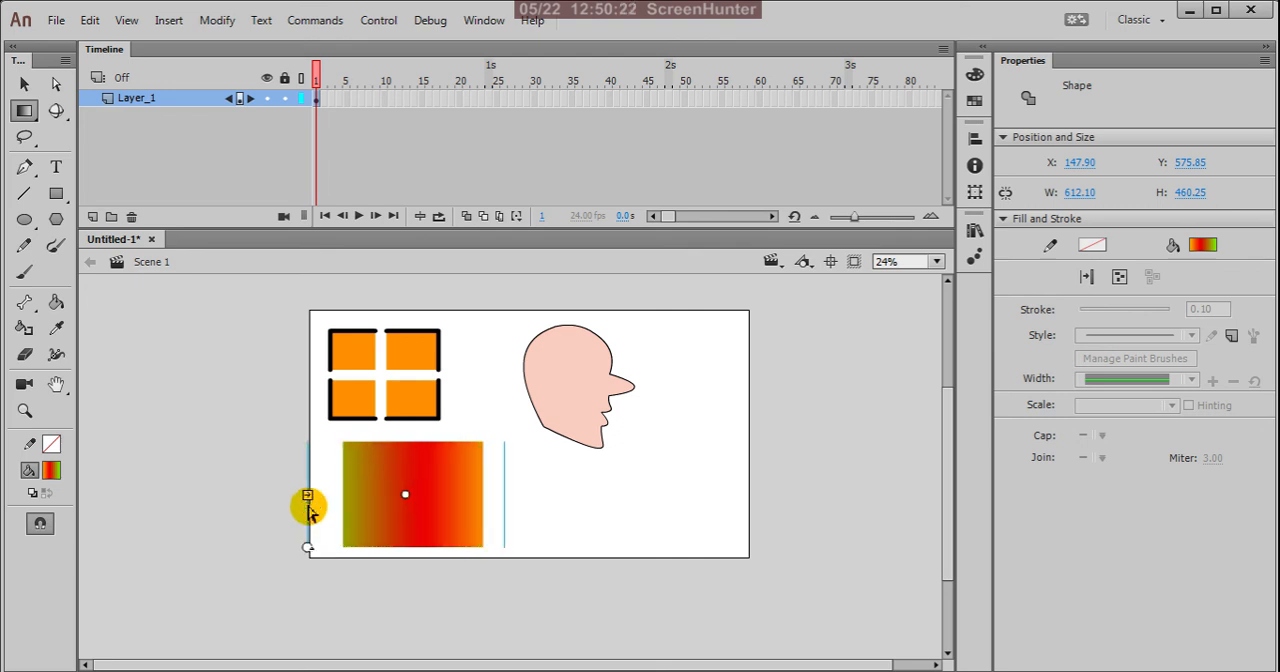
Step: Change the rectangle's fill to a radial gradient
left_click(975, 74)
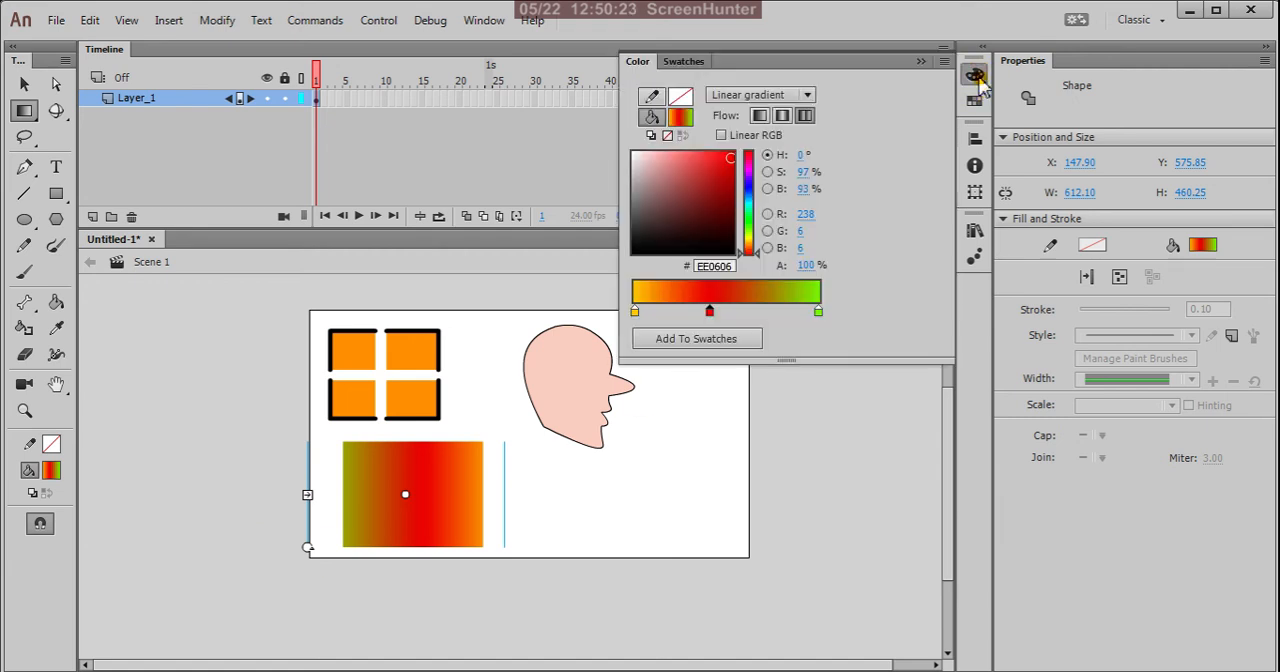
left_click(807, 94)
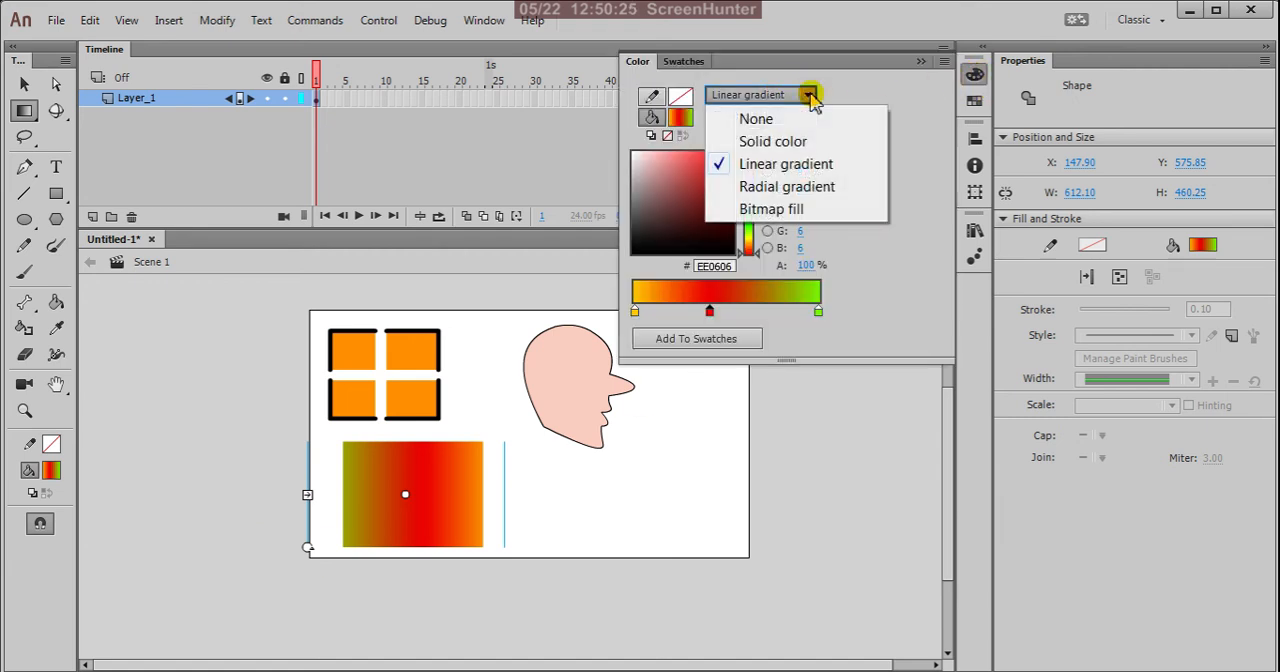
left_click(790, 186)
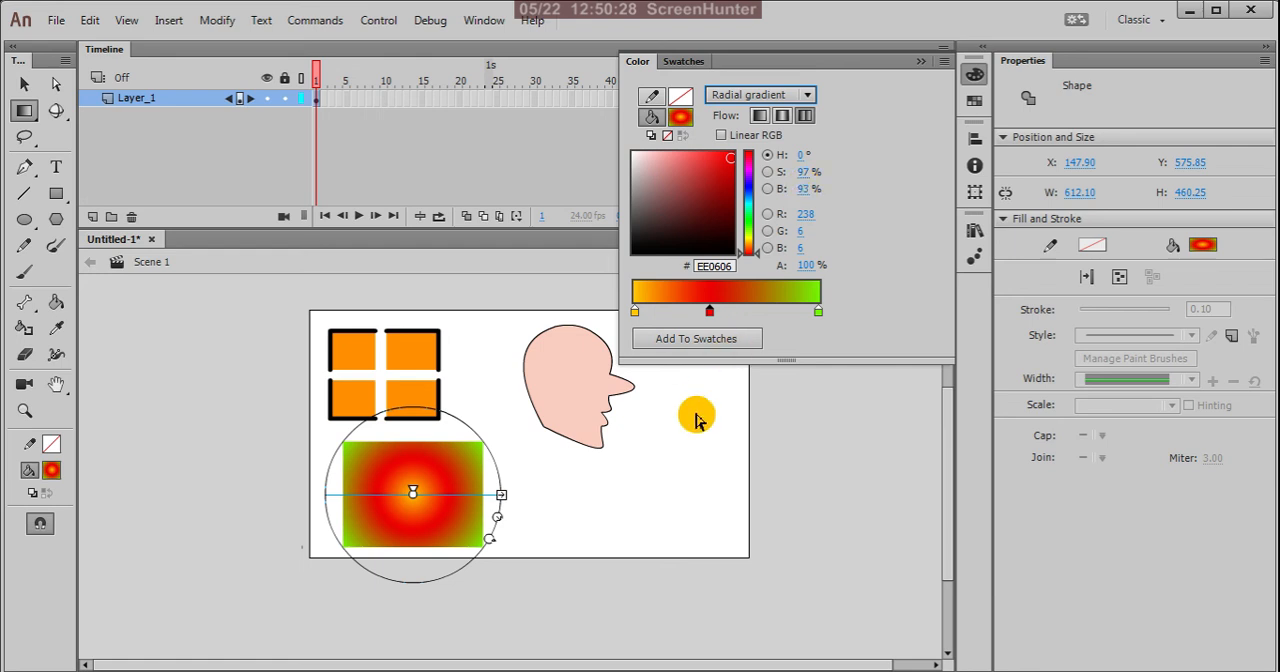
Step: Nudge the radial gradient's centre slightly left and widen the gradient horizontally past the rectangle's right edge
left_click(503, 497)
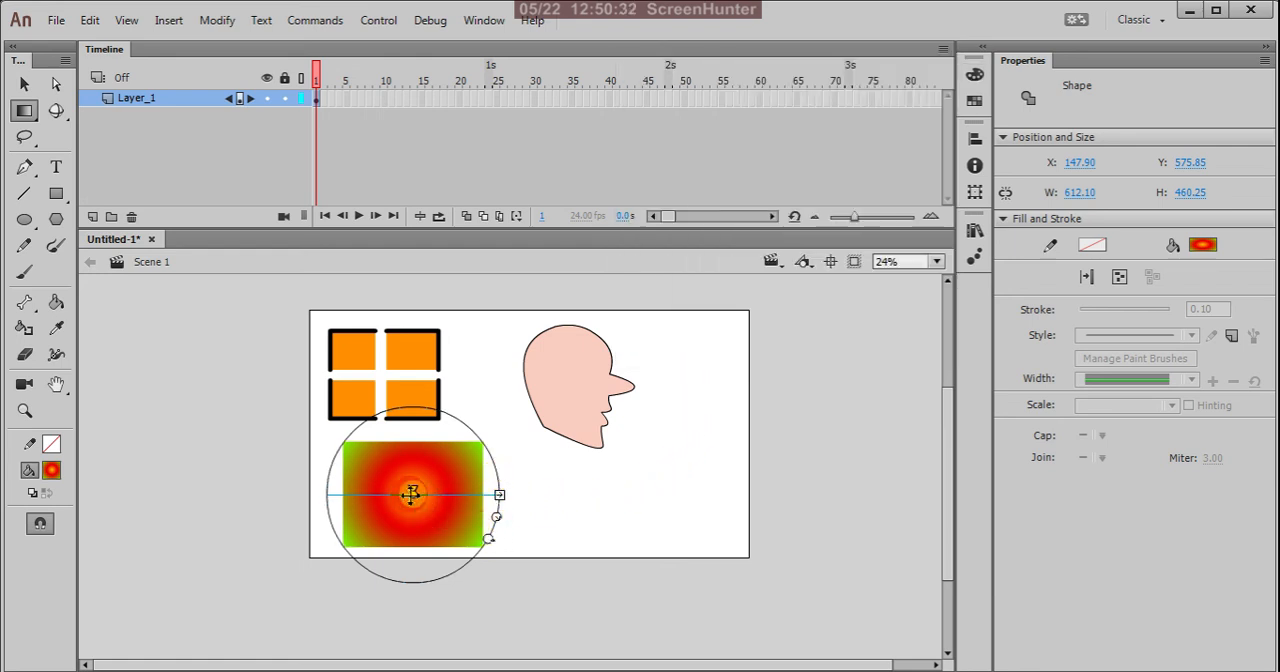
mouse_move(411, 494)
left_mouse_down()
mouse_move(490, 514)
mouse_move(409, 494)
left_mouse_up()
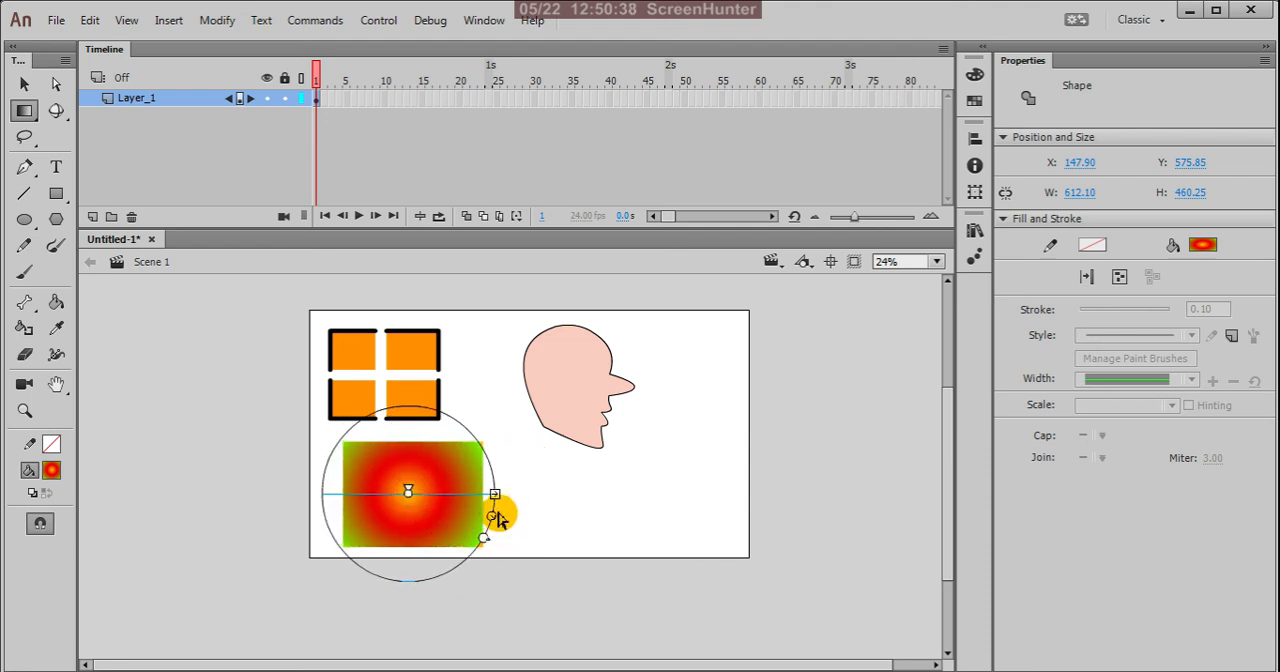
left_click_drag(494, 494, 524, 515)
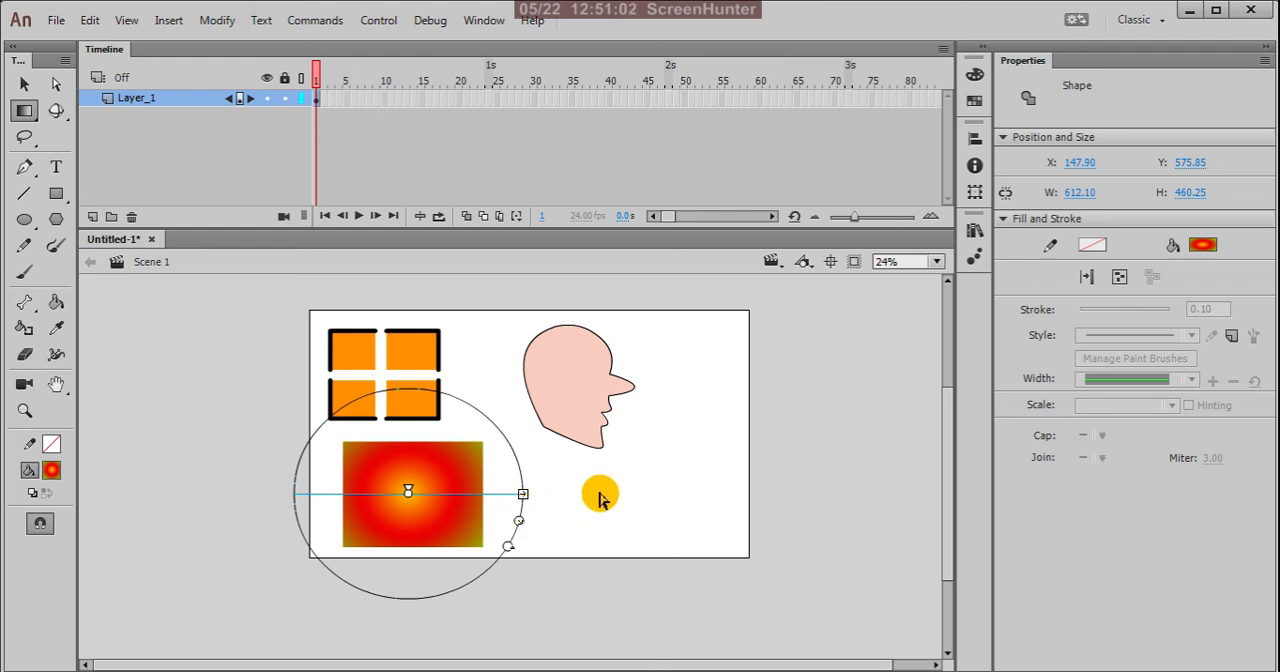
Step: Switch to the Free Transform tool and deselect the radial-gradient rectangle
key("v")
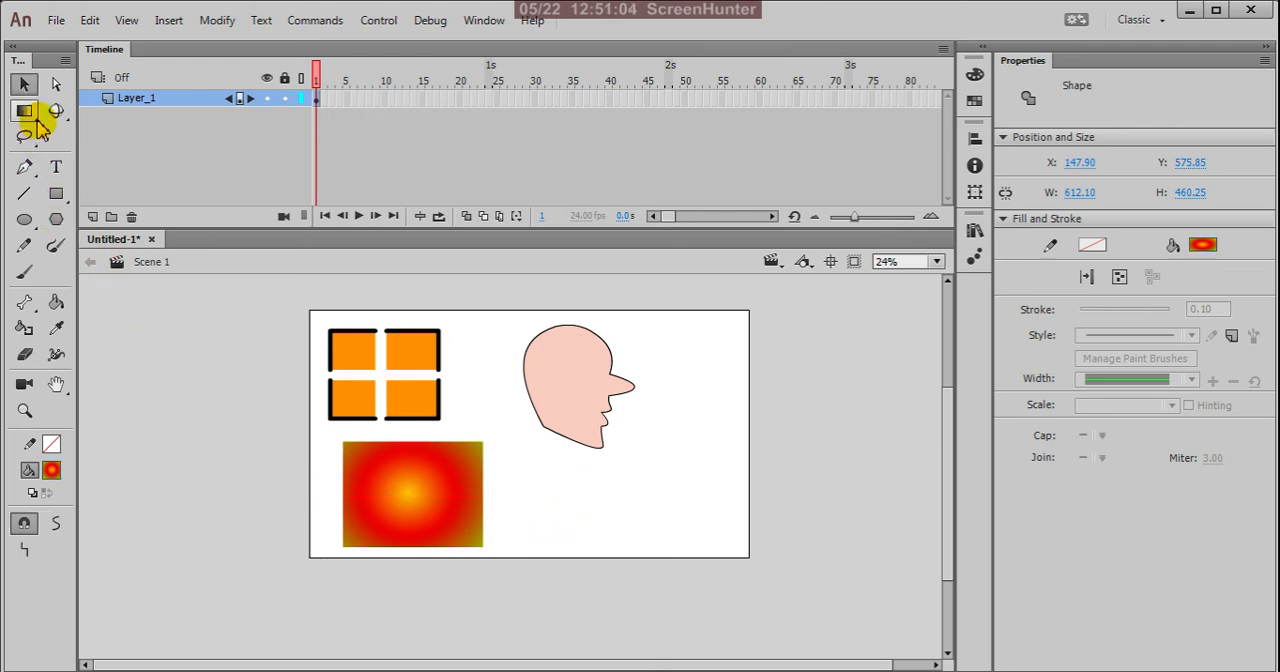
left_click(35, 120)
left_click(49, 104)
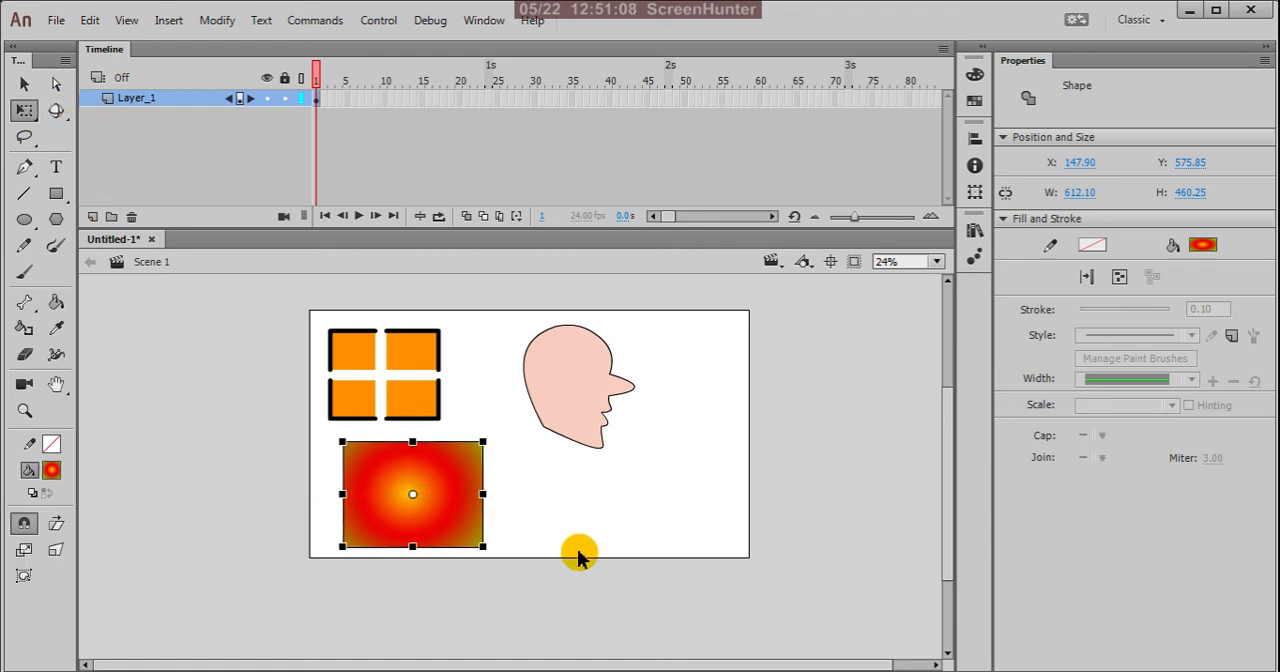
scroll(466, 390, "up", 1)
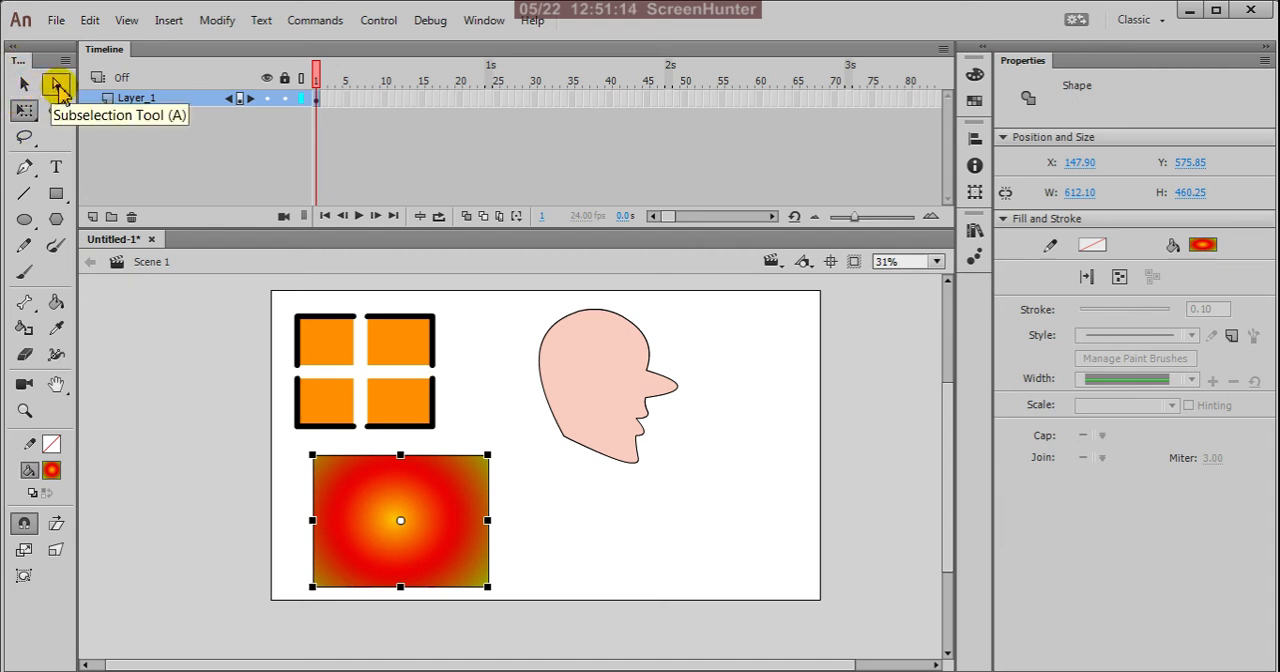
left_click(30, 117)
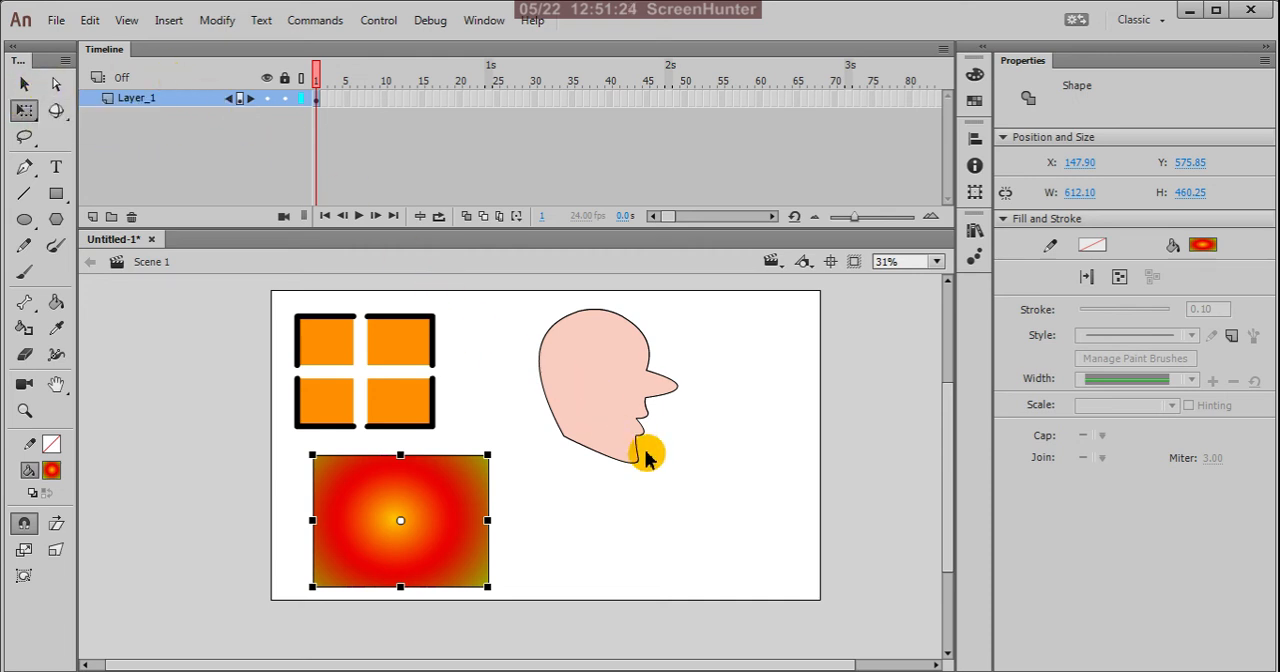
scroll(650, 500, "down", 1)
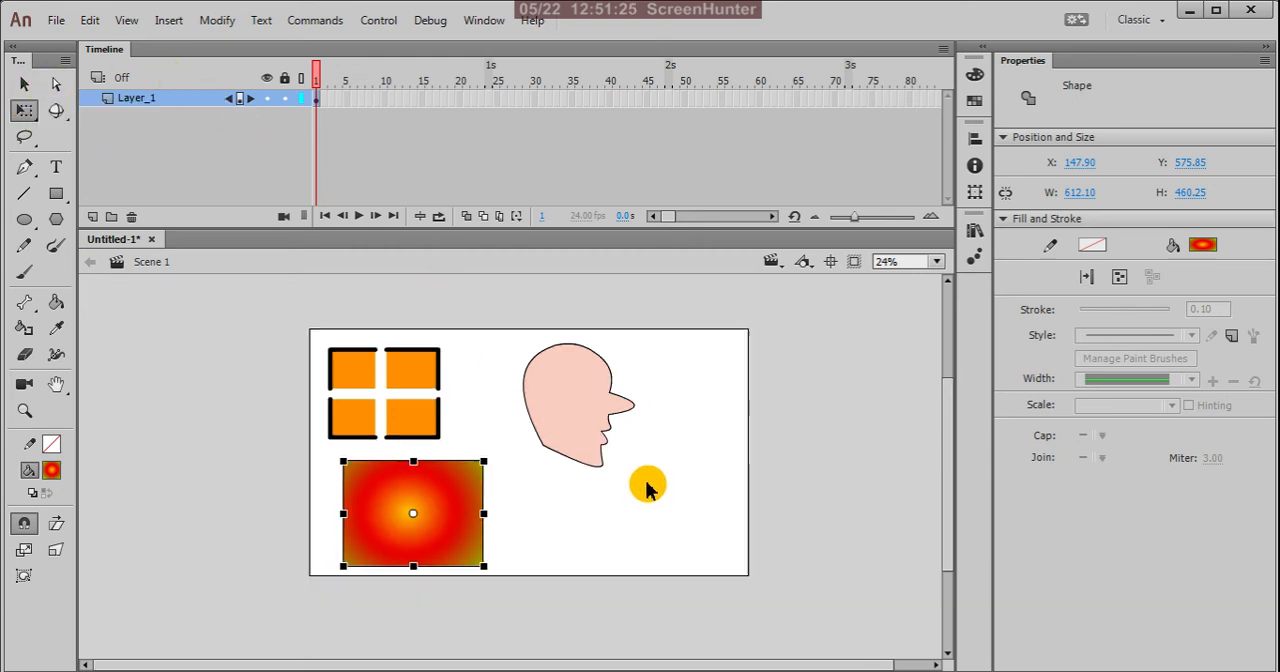
left_click(545, 508)
scroll(454, 484, "up", 1)
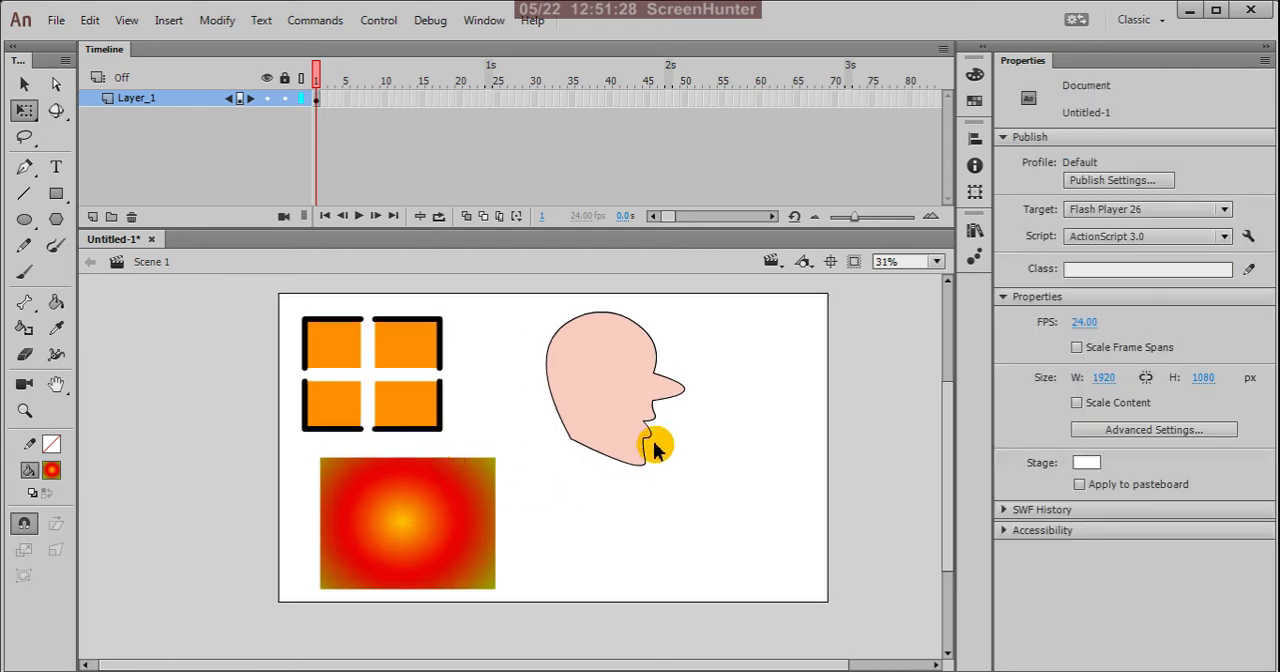